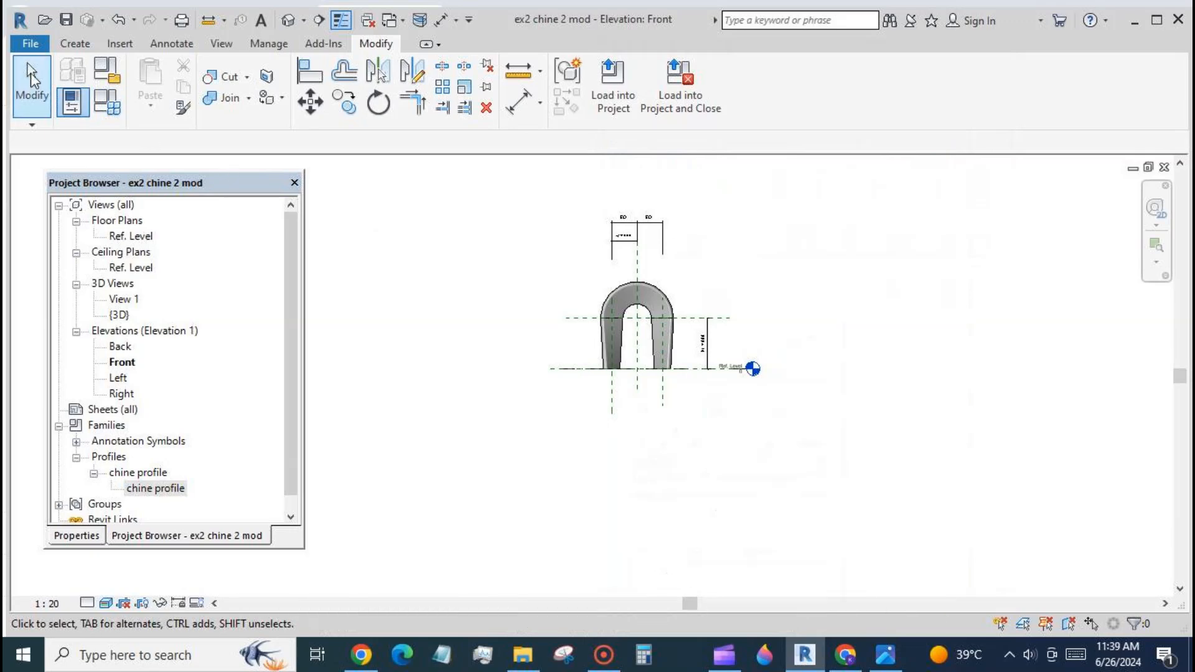
# - Create a new family from the Metric Profile template
pyautogui.click(25, 43)
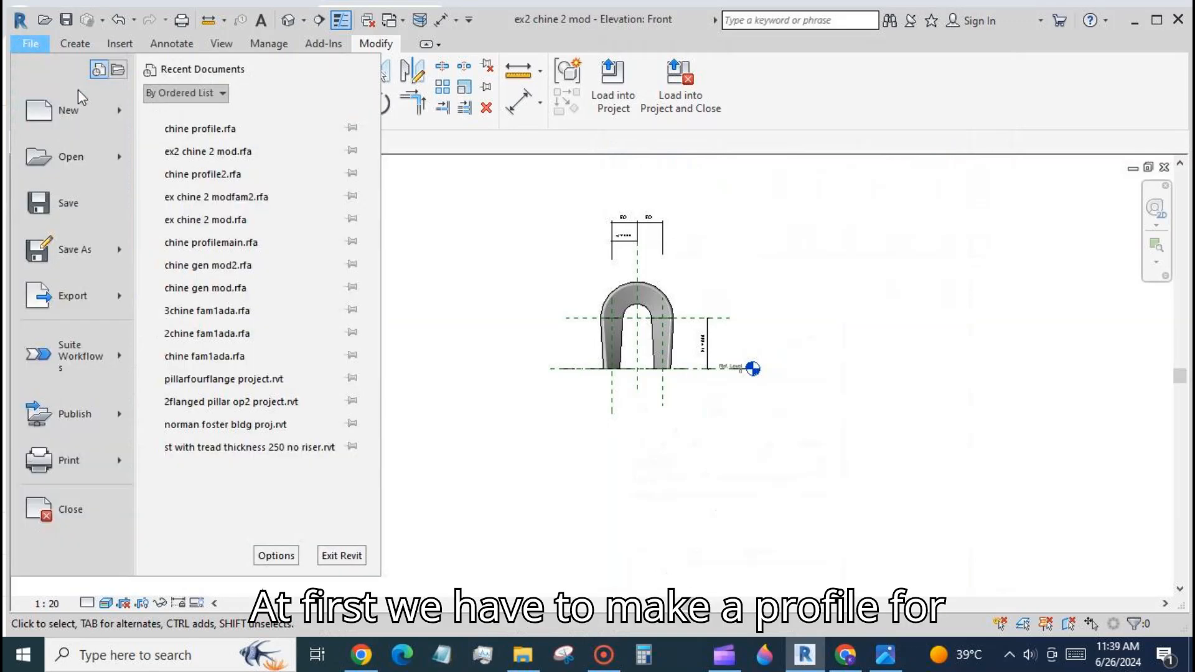
pyautogui.moveTo(91, 100)
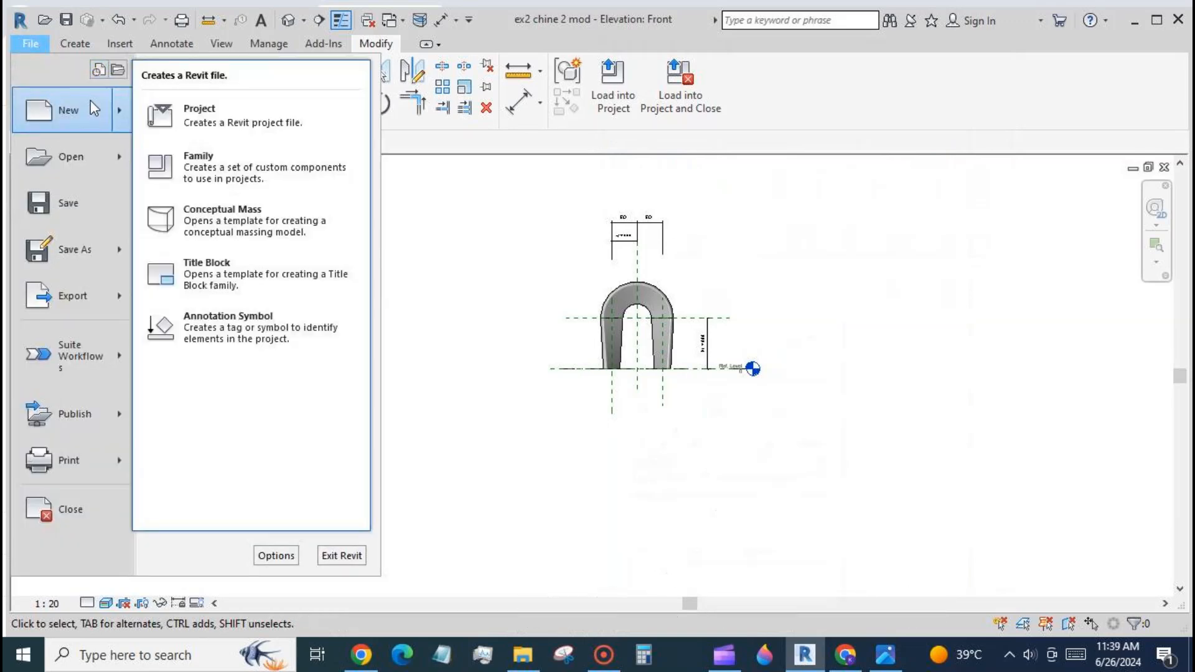
pyautogui.click(233, 154)
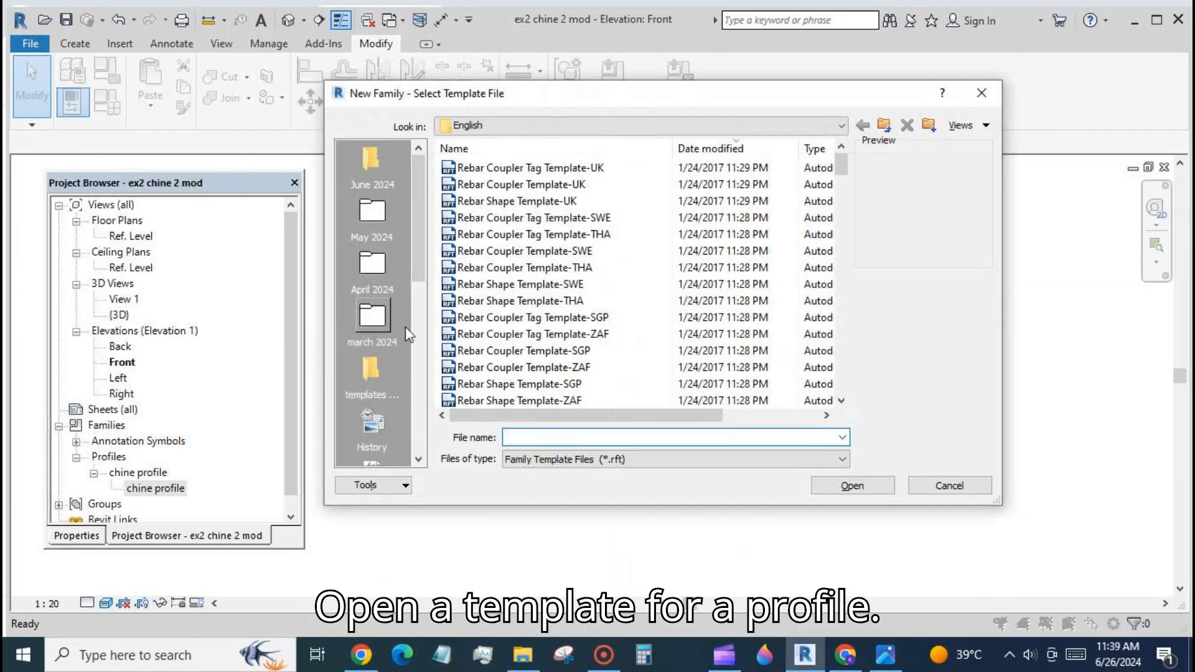
pyautogui.scroll(-2, 406, 327)
pyautogui.moveTo(840, 165); pyautogui.dragTo(861, 325)
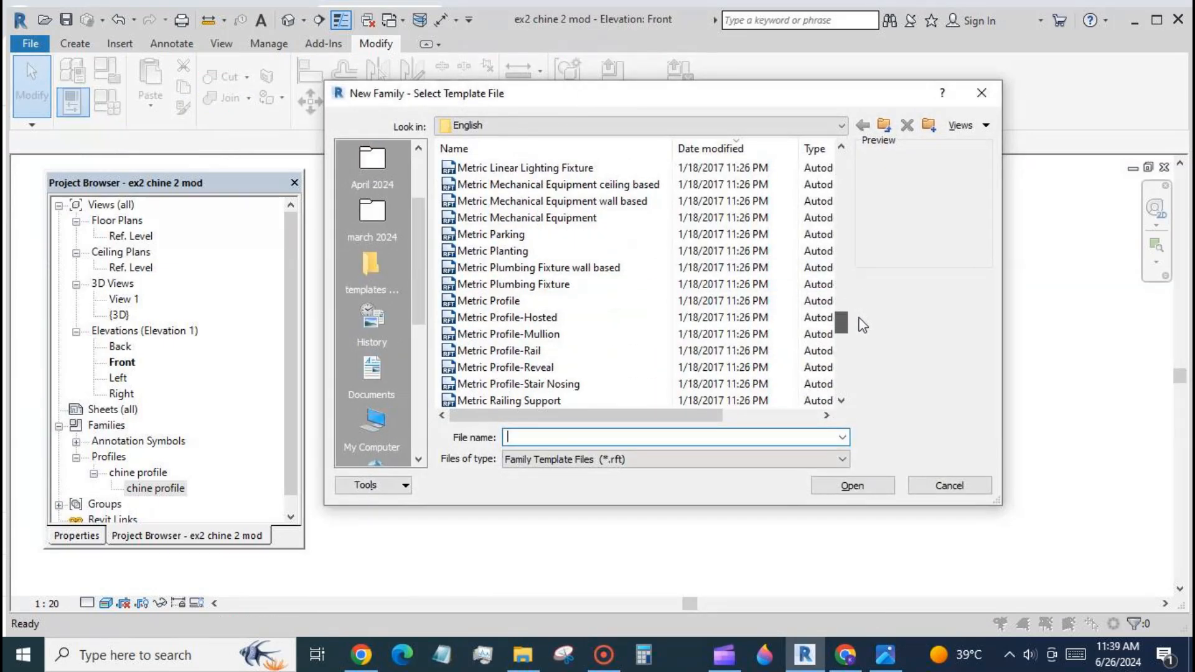
pyautogui.click(505, 303)
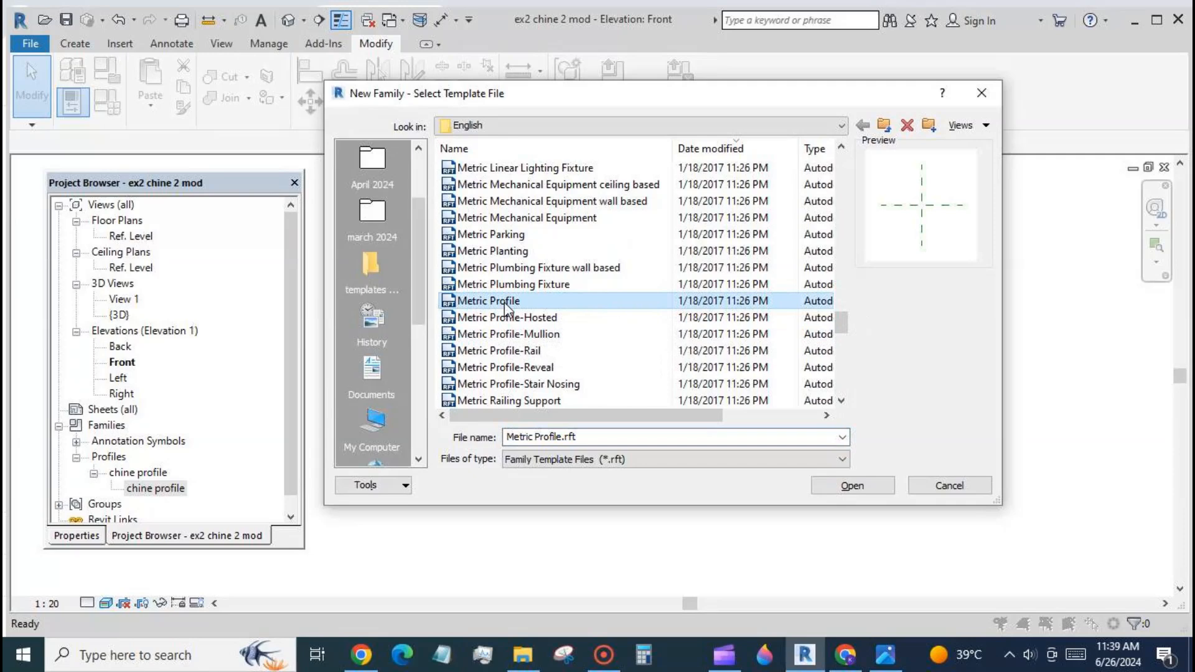
pyautogui.click(880, 486)
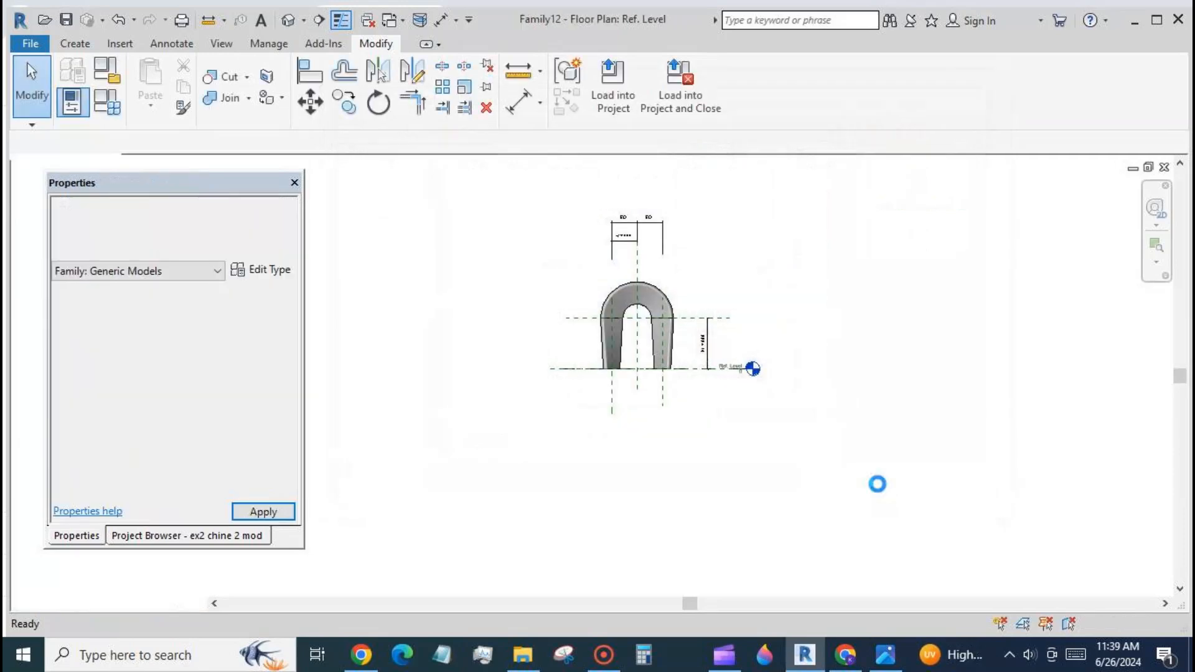
# - Draw two vertical reference planes, one about 184 mm left of the central plane and one at a similar distance to its right
pyautogui.scroll(-1, 756, 273)
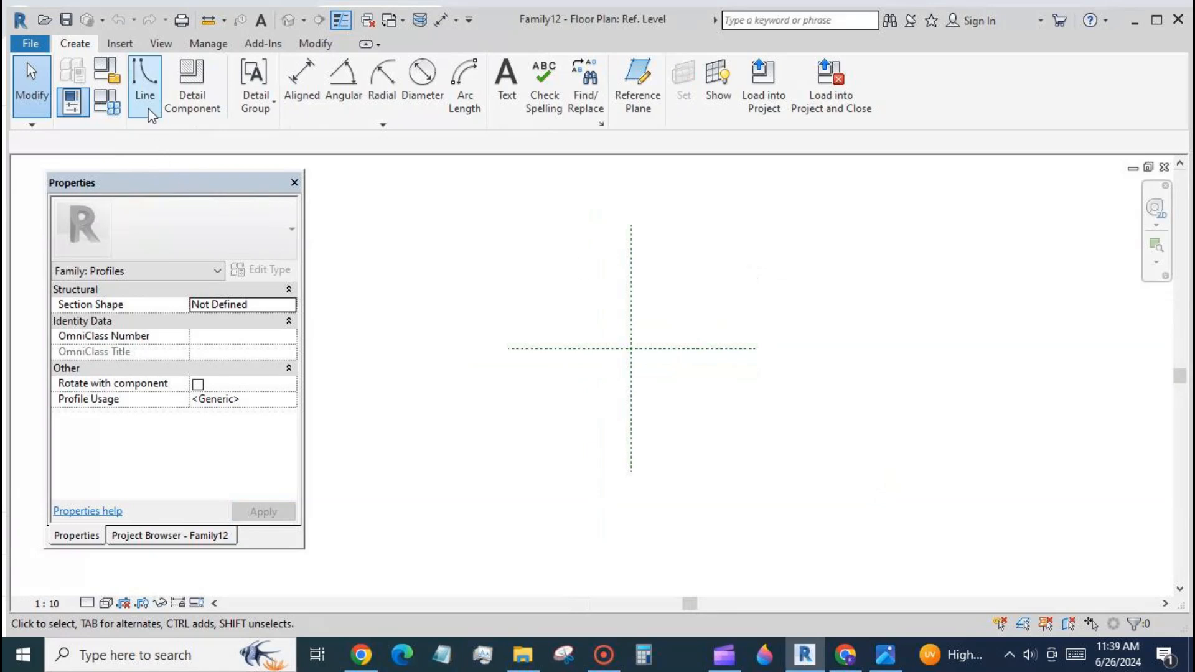
pyautogui.click(632, 94)
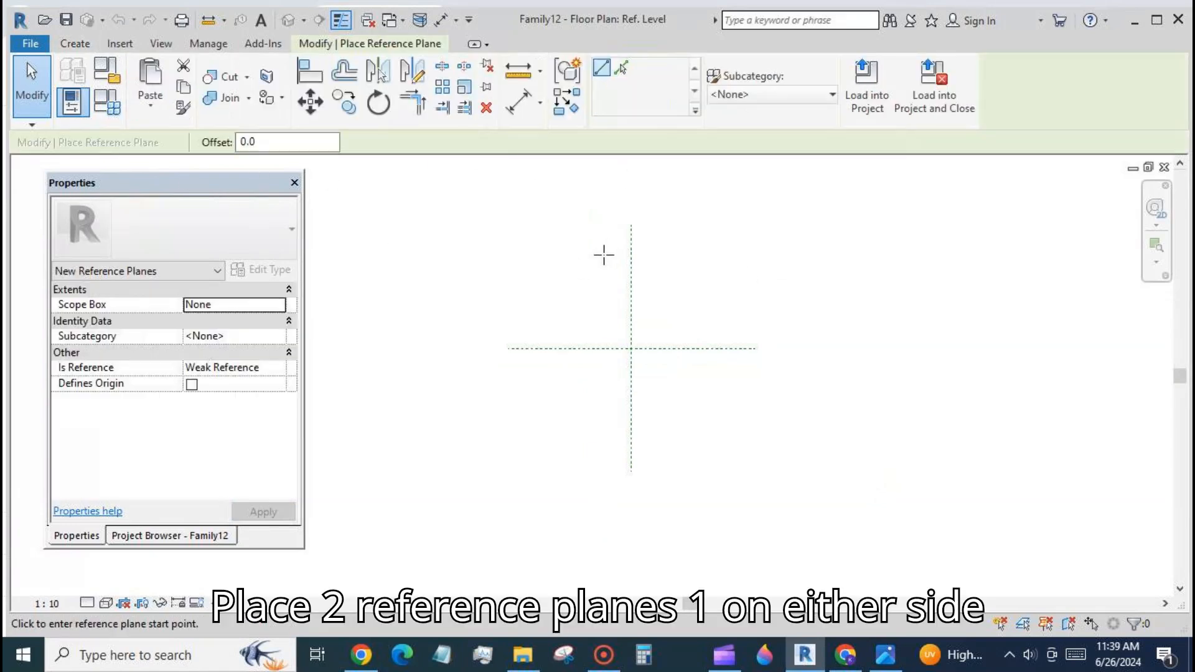
pyautogui.click(592, 252)
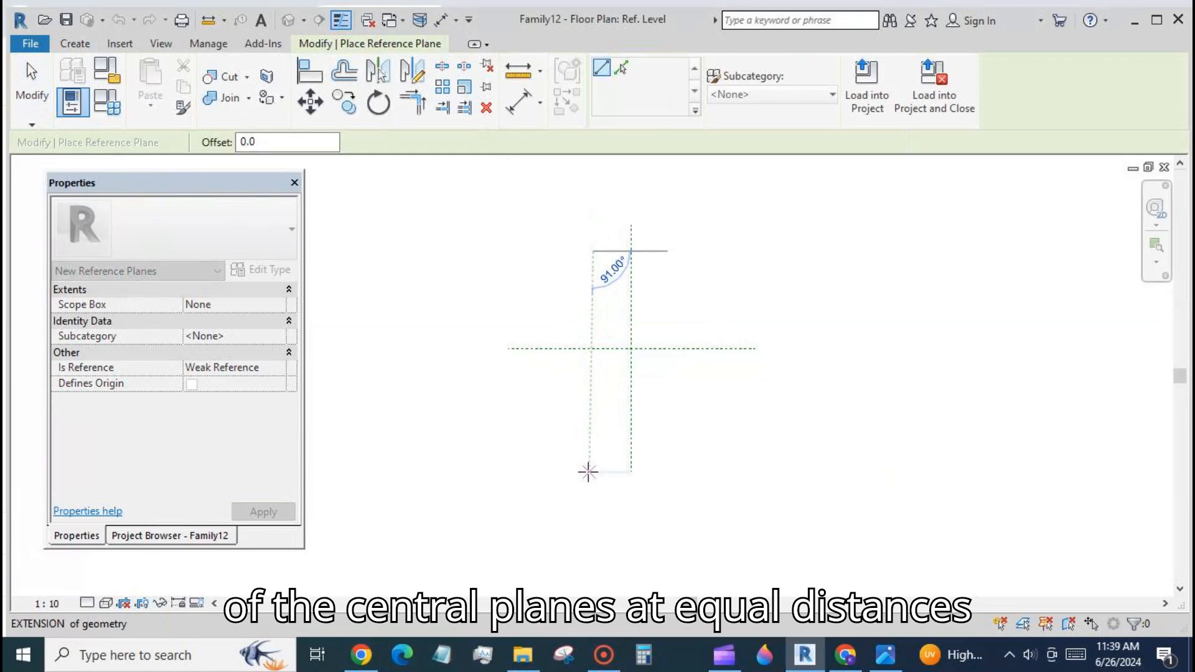
pyautogui.click(593, 470)
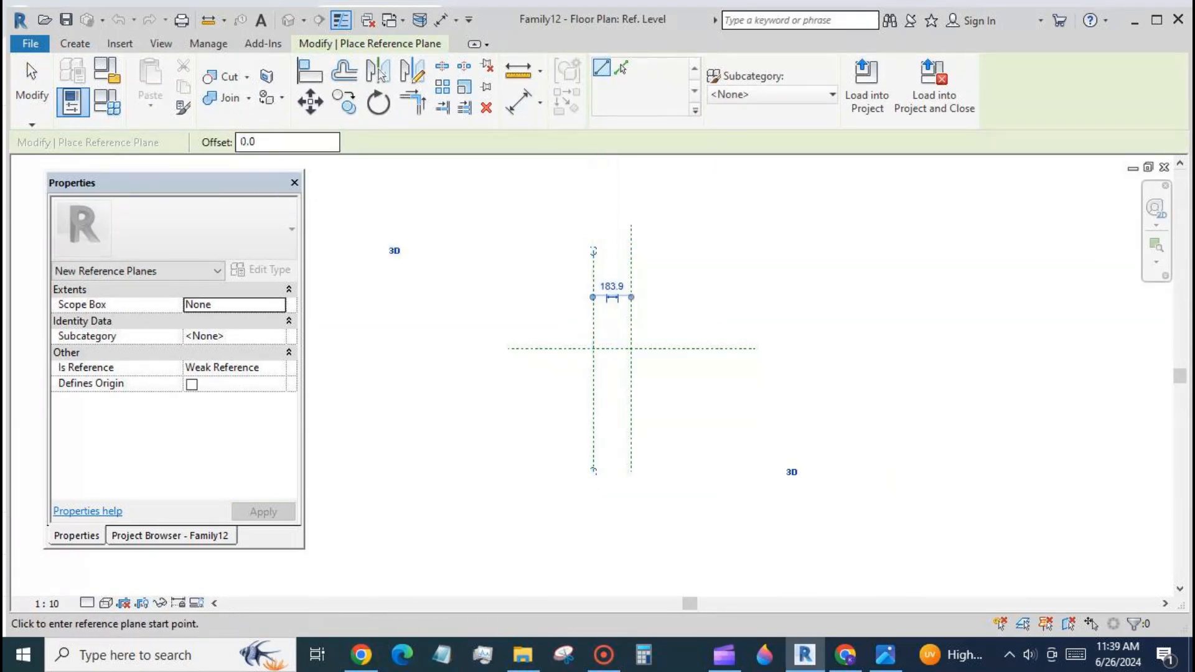
pyautogui.click(75, 43)
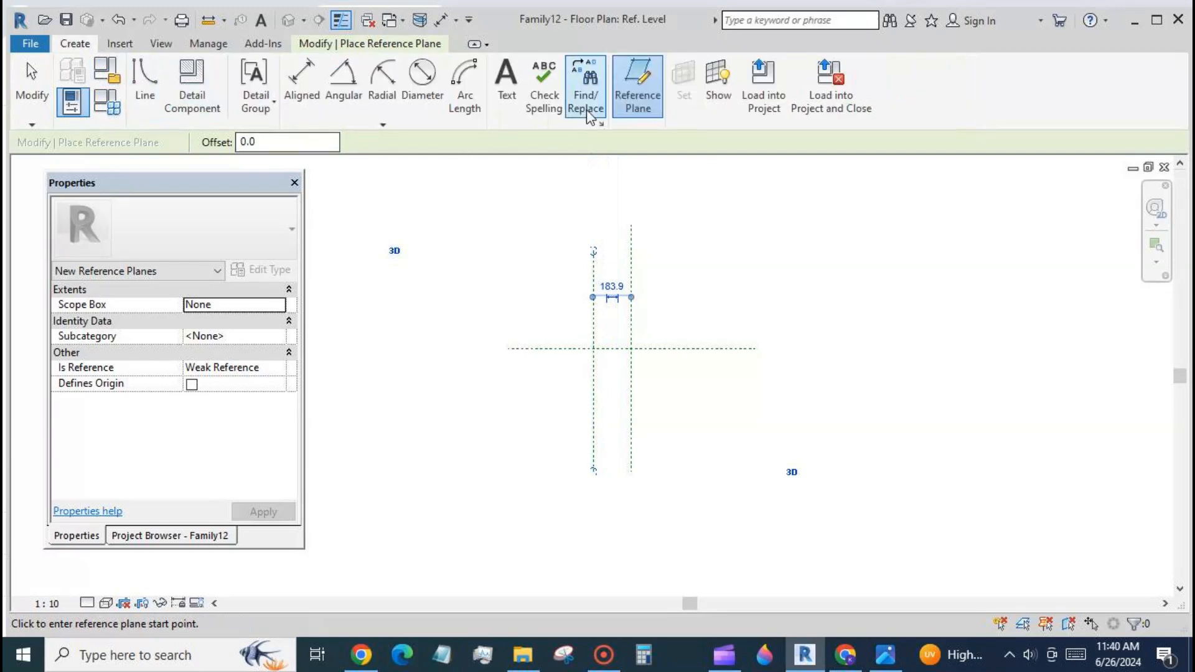
pyautogui.click(636, 100)
pyautogui.click(667, 251)
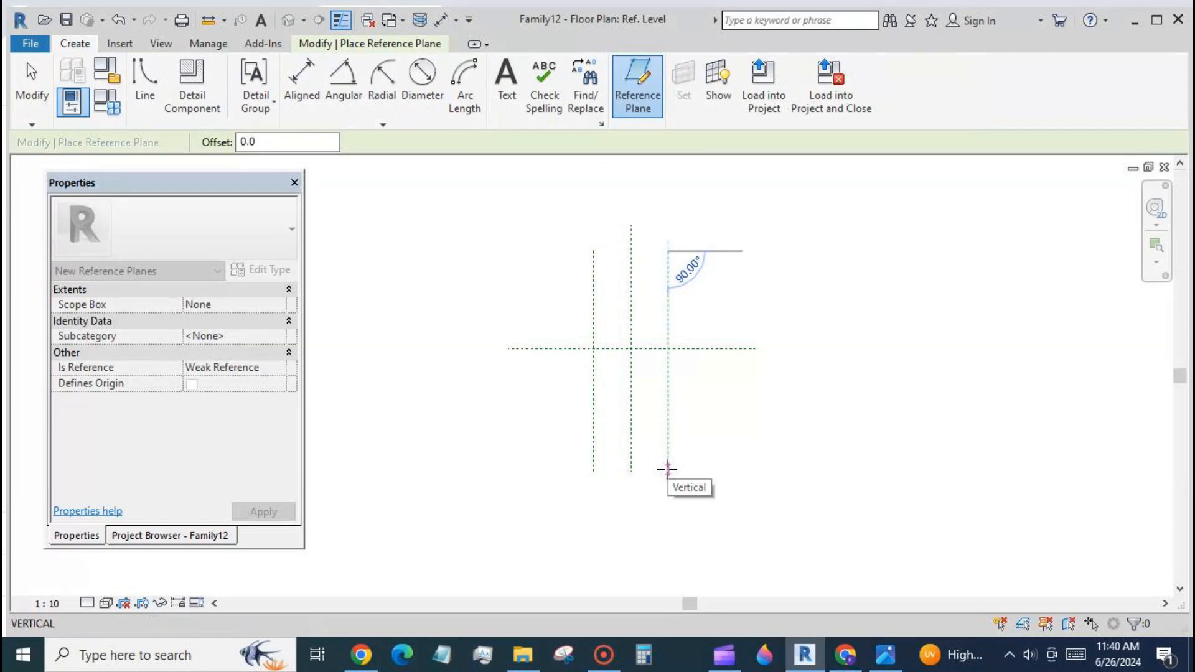
pyautogui.click(667, 471)
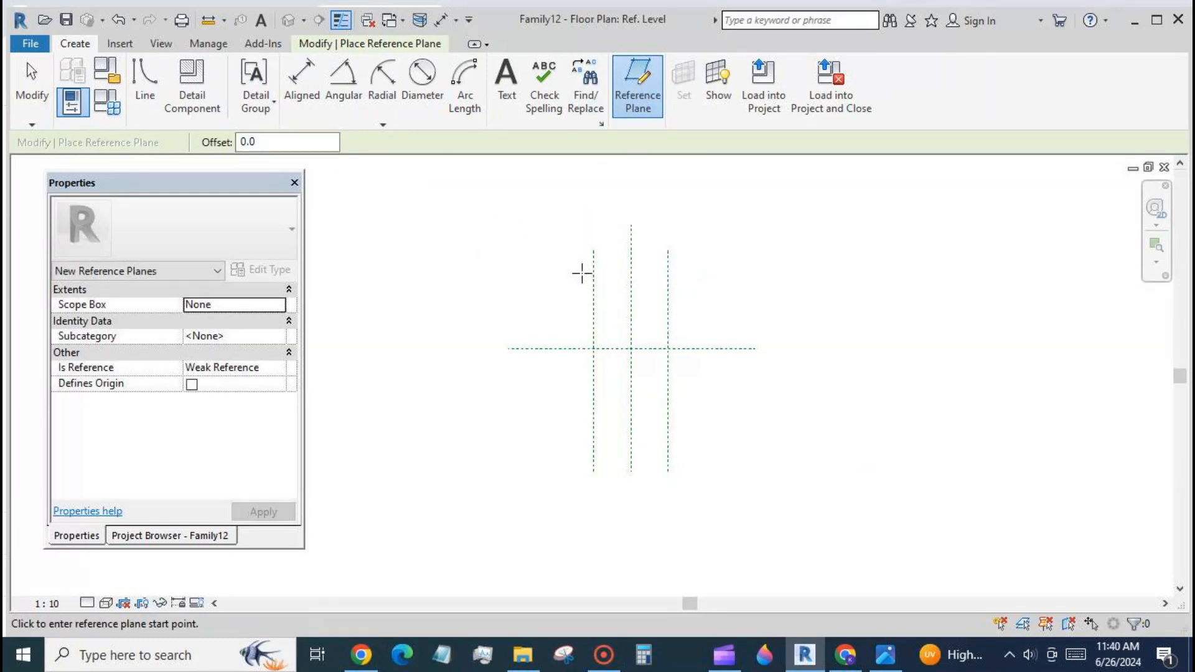
# - Draw two horizontal reference planes, one about 283 mm above and one about 321 mm below the central horizontal plane
pyautogui.click(553, 290)
pyautogui.click(732, 290)
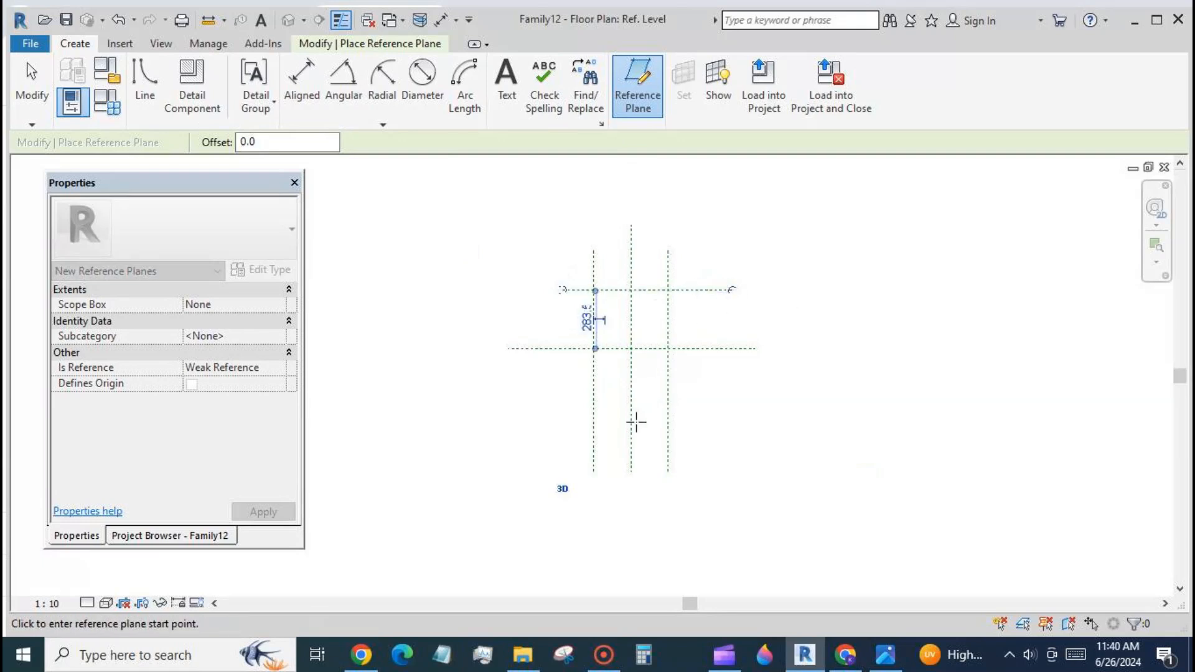
pyautogui.click(557, 414)
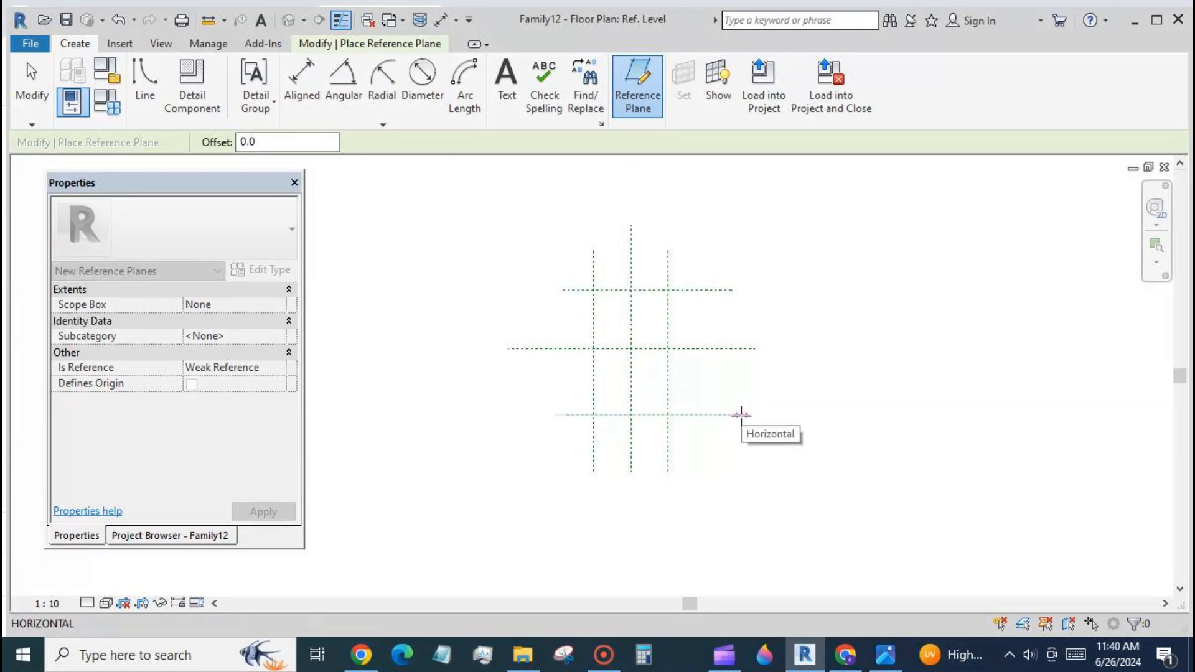
pyautogui.click(741, 414)
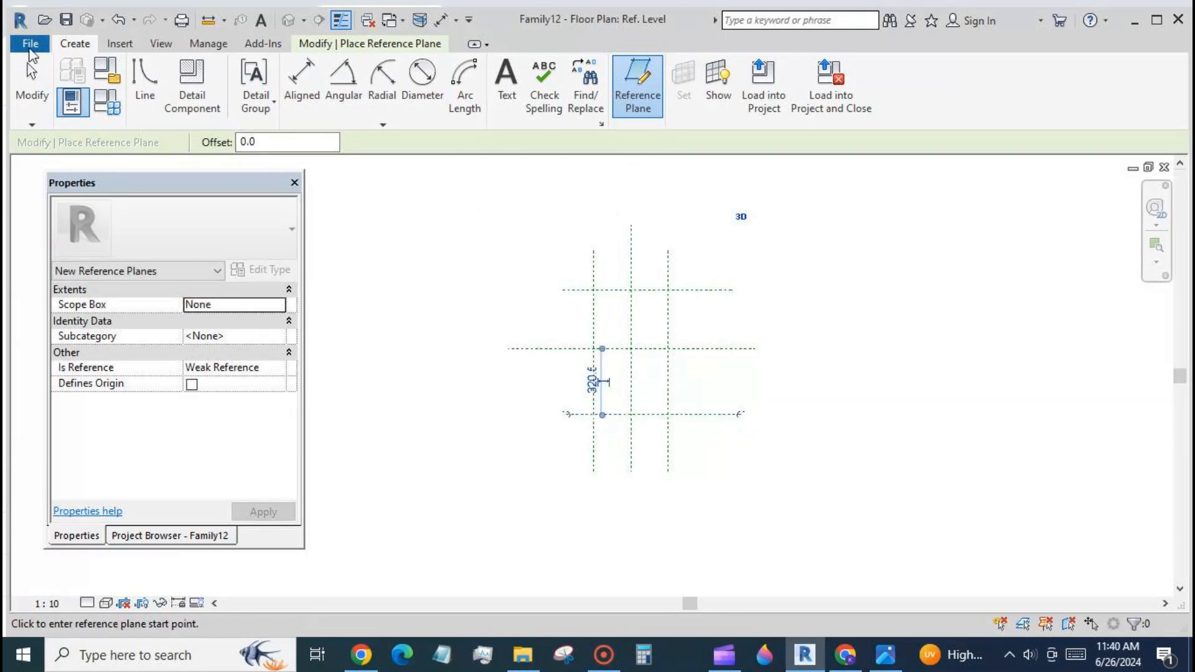
pyautogui.click(25, 78)
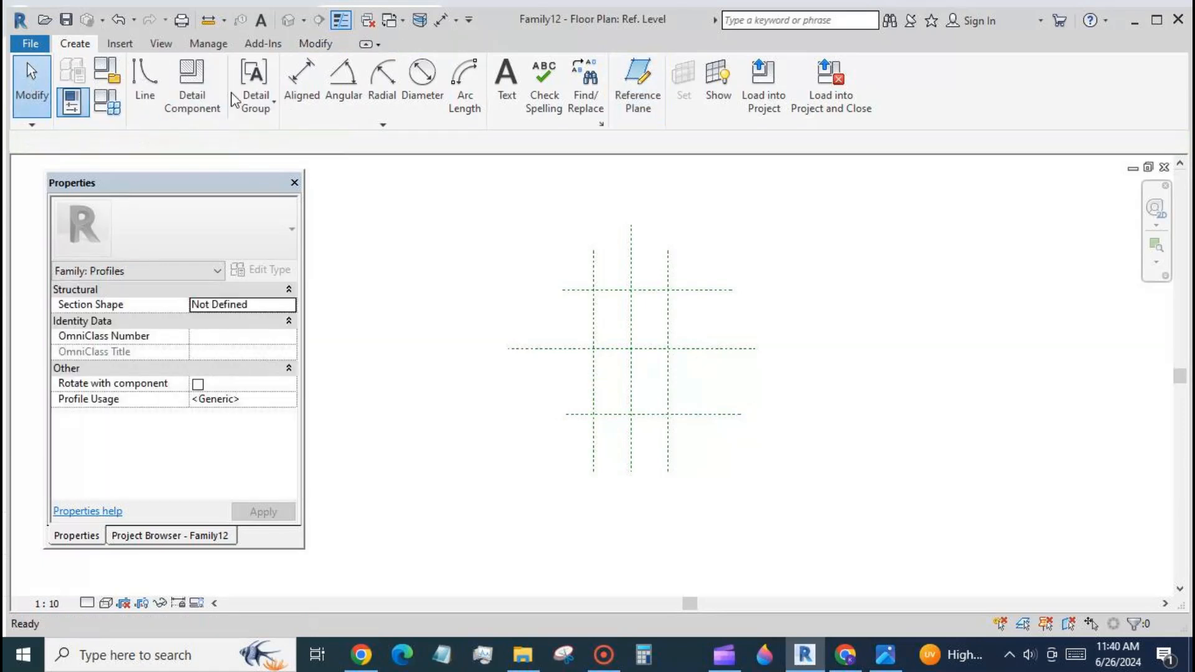
# - Place an aligned dimension across the three vertical reference planes and constrain its segments to be equal
pyautogui.click(301, 81)
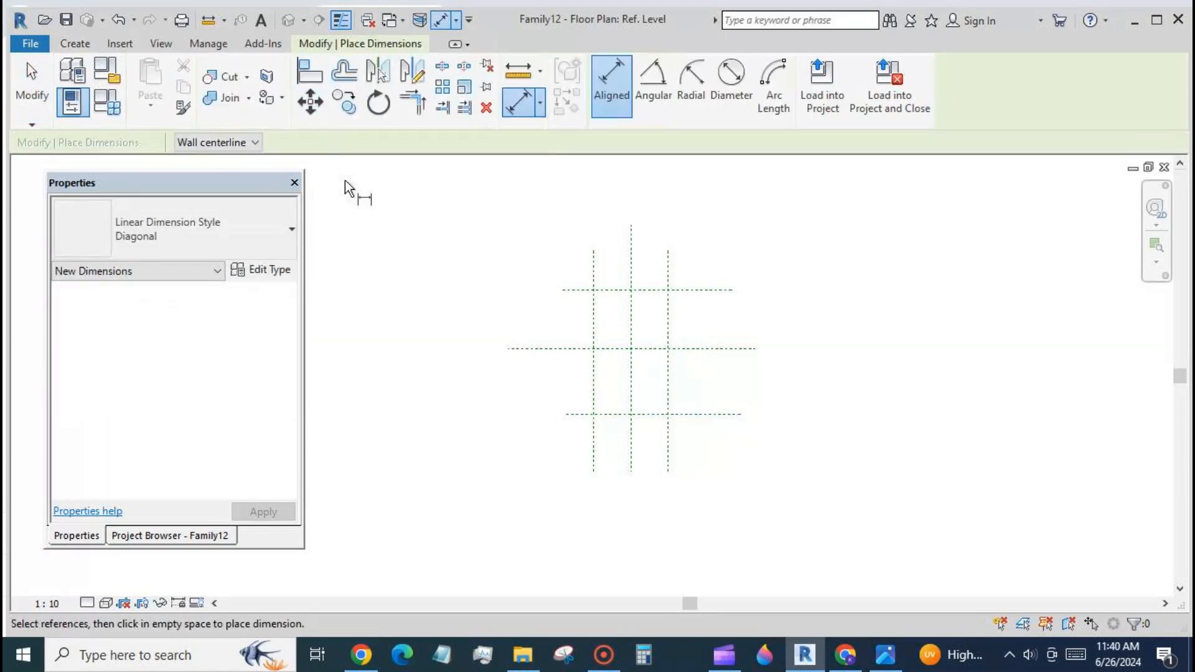
pyautogui.click(594, 315)
pyautogui.click(630, 312)
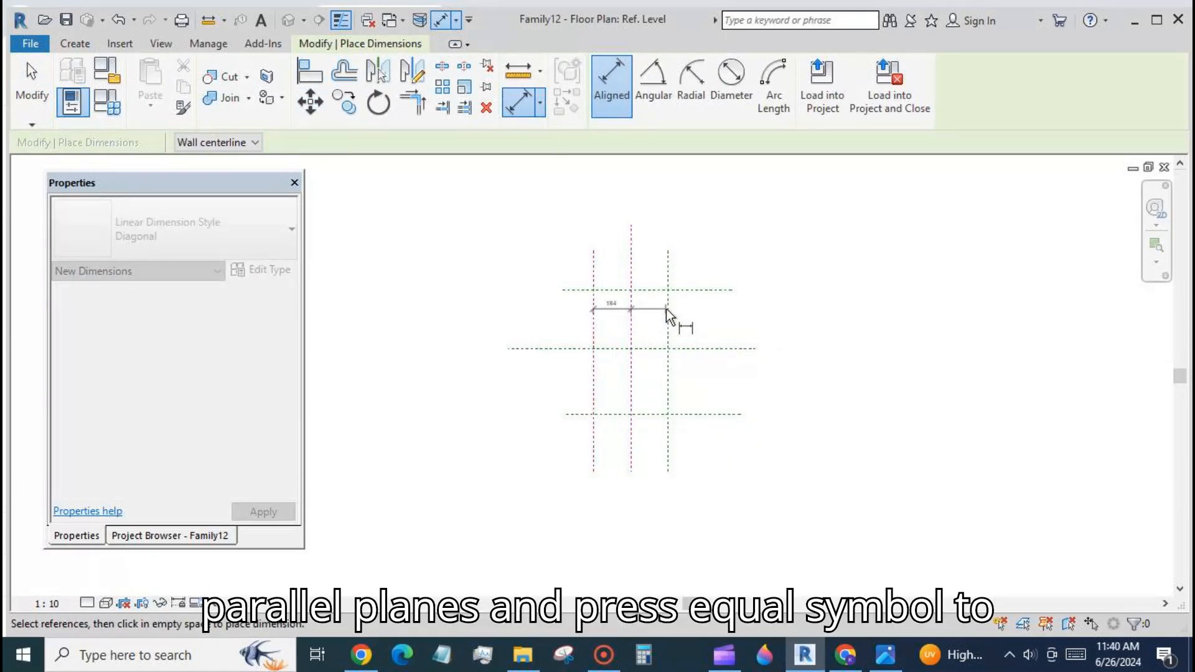
pyautogui.click(667, 311)
pyautogui.click(697, 263)
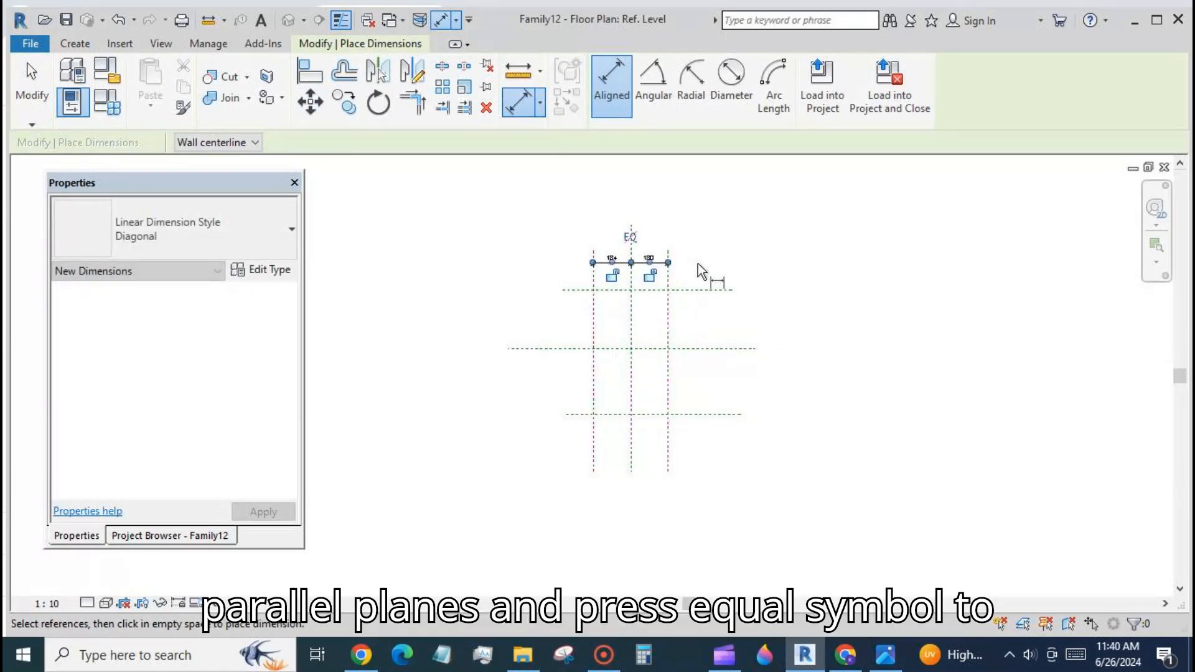
pyautogui.click(630, 237)
# - Add an overall aligned dimension between the two outer vertical reference planes, above the equality dimension
pyautogui.click(594, 336)
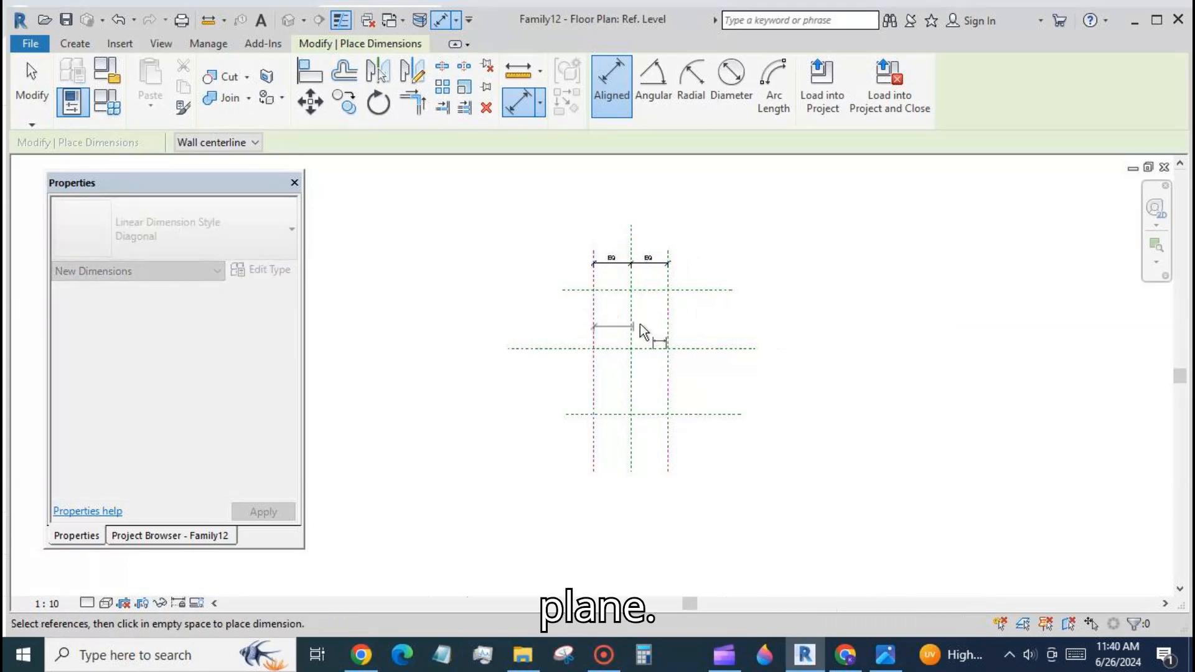
pyautogui.click(669, 333)
pyautogui.click(697, 239)
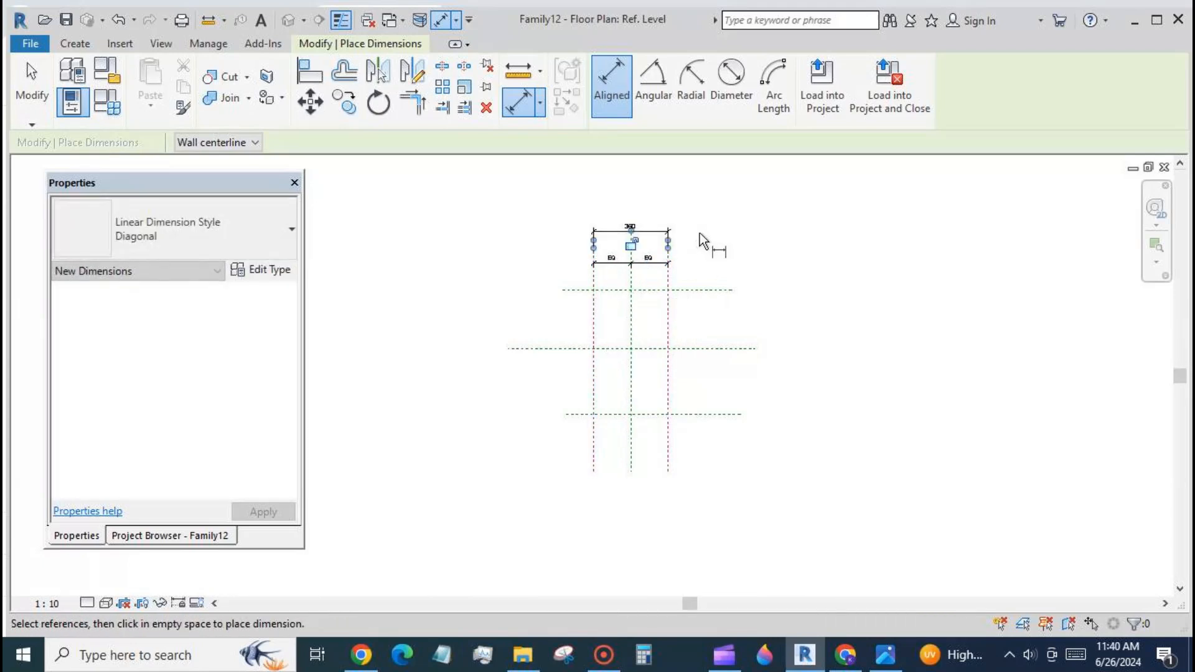
# - Place an aligned dimension across the three horizontal reference planes and constrain its segments to be equal
pyautogui.click(725, 291)
pyautogui.click(712, 348)
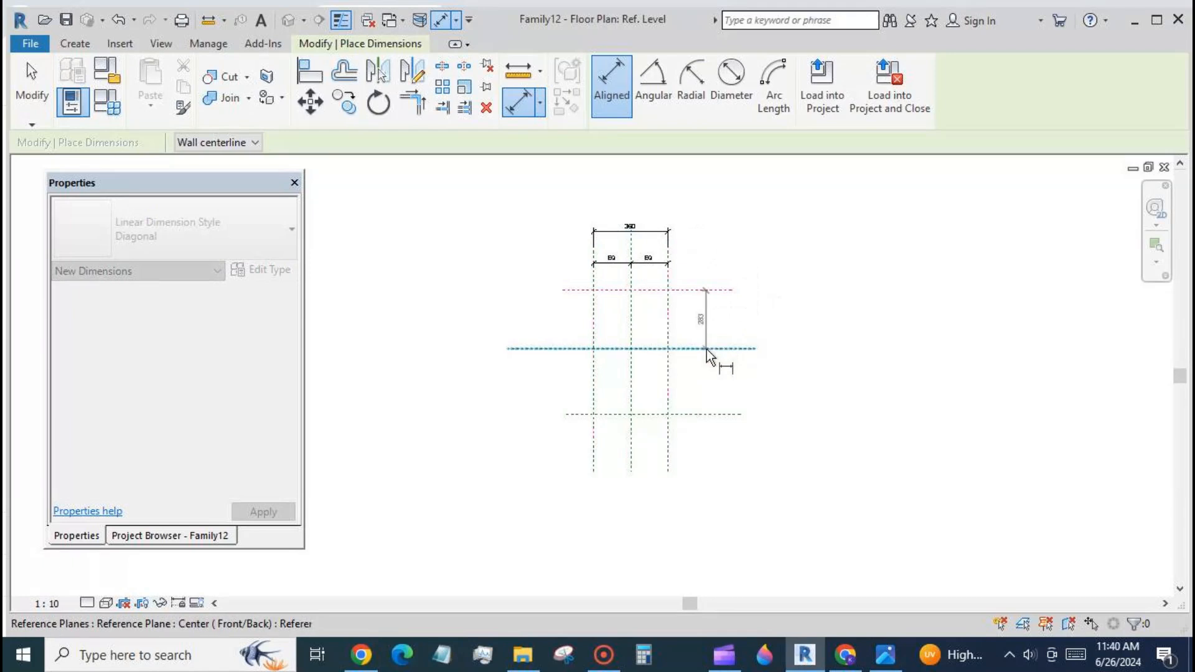
pyautogui.click(699, 414)
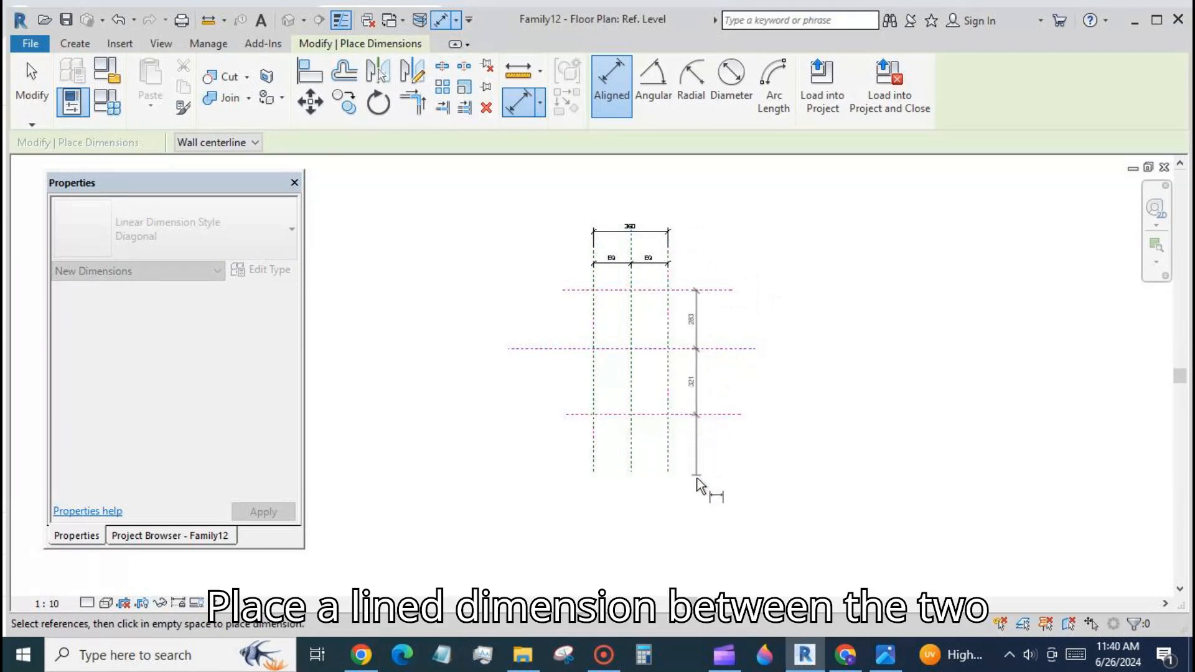
pyautogui.click(702, 484)
pyautogui.click(723, 353)
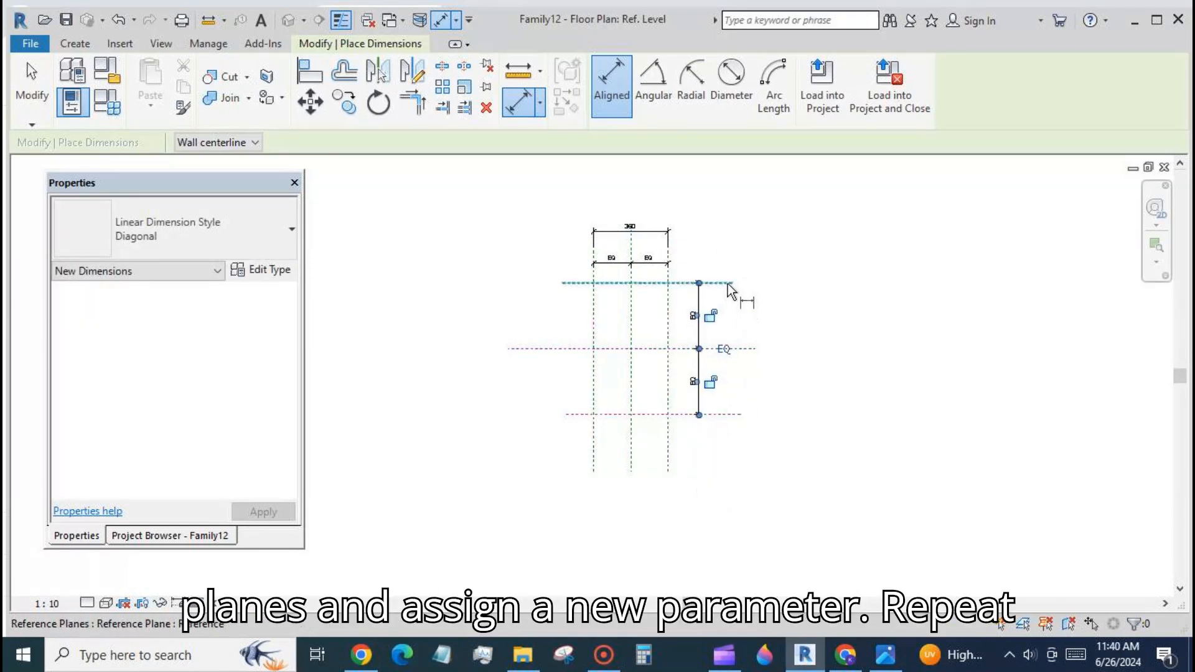
# - Add an overall aligned dimension between the upper and lower horizontal reference planes, outside the equality dimension
pyautogui.click(739, 284)
pyautogui.click(741, 414)
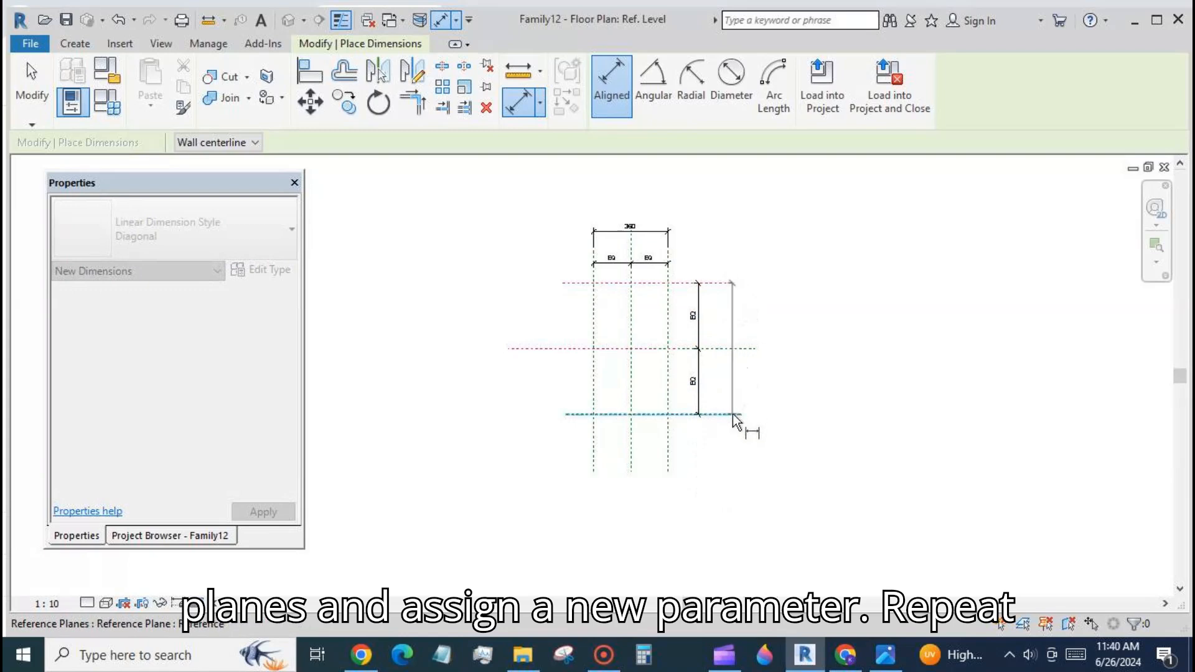
pyautogui.click(728, 481)
pyautogui.click(31, 84)
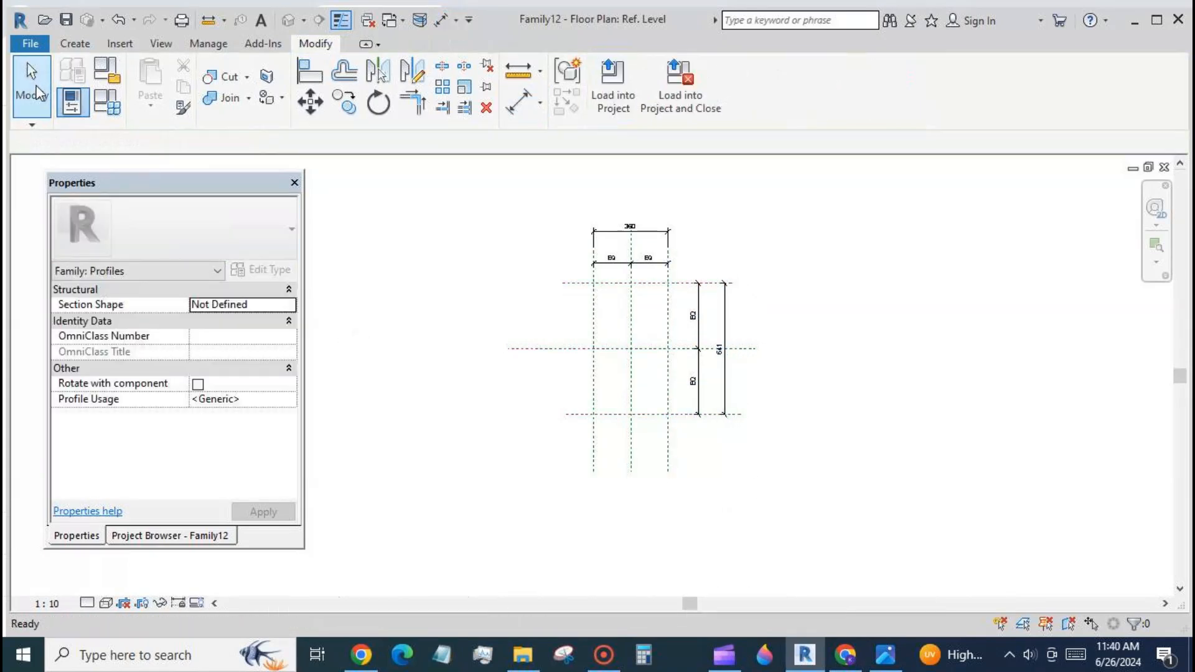
# - Label the overall horizontal dimension with a new type-based family parameter named "width pr"
pyautogui.click(656, 234)
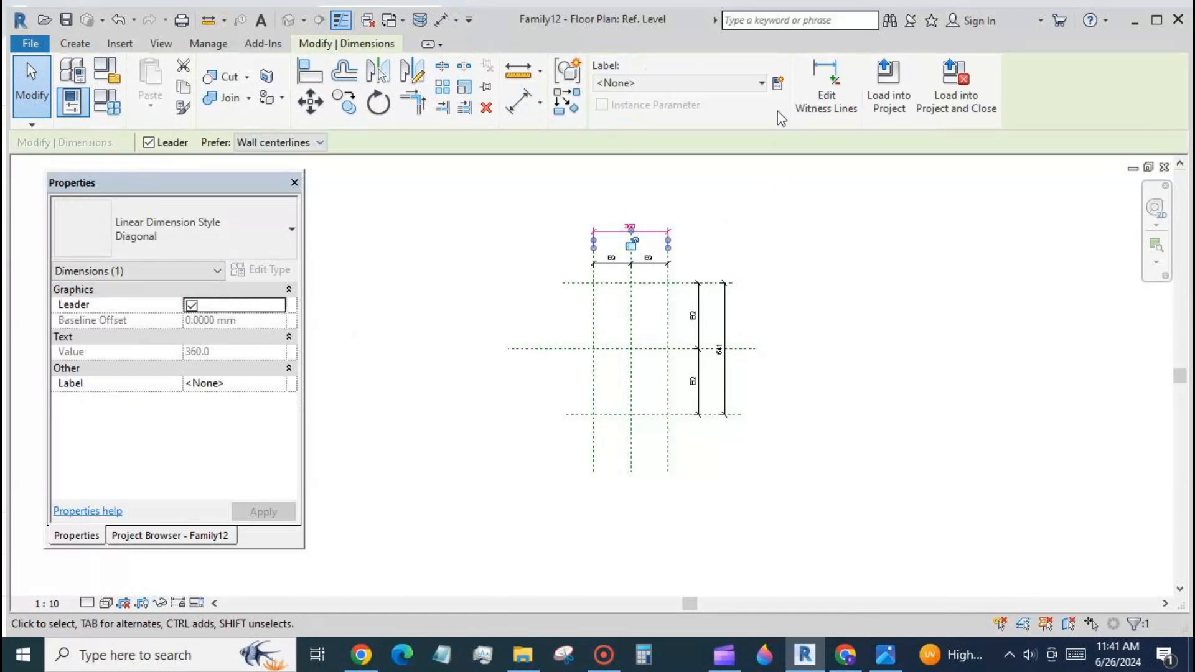
pyautogui.click(779, 83)
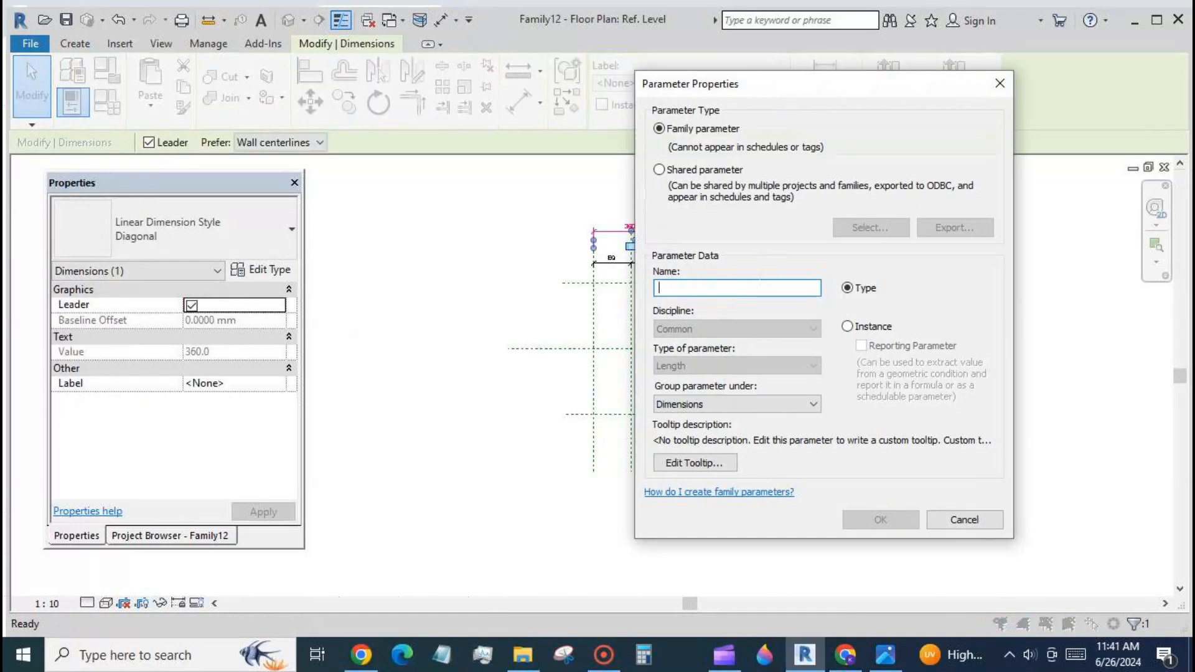
pyautogui.write('width')
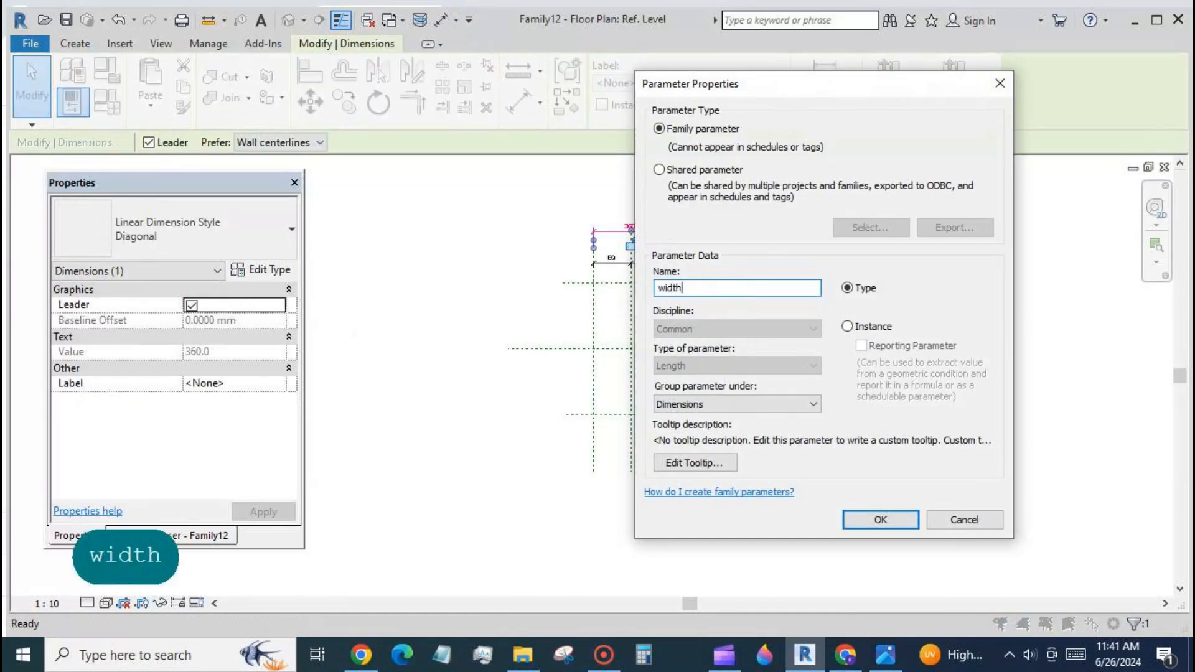
pyautogui.write(' pr')
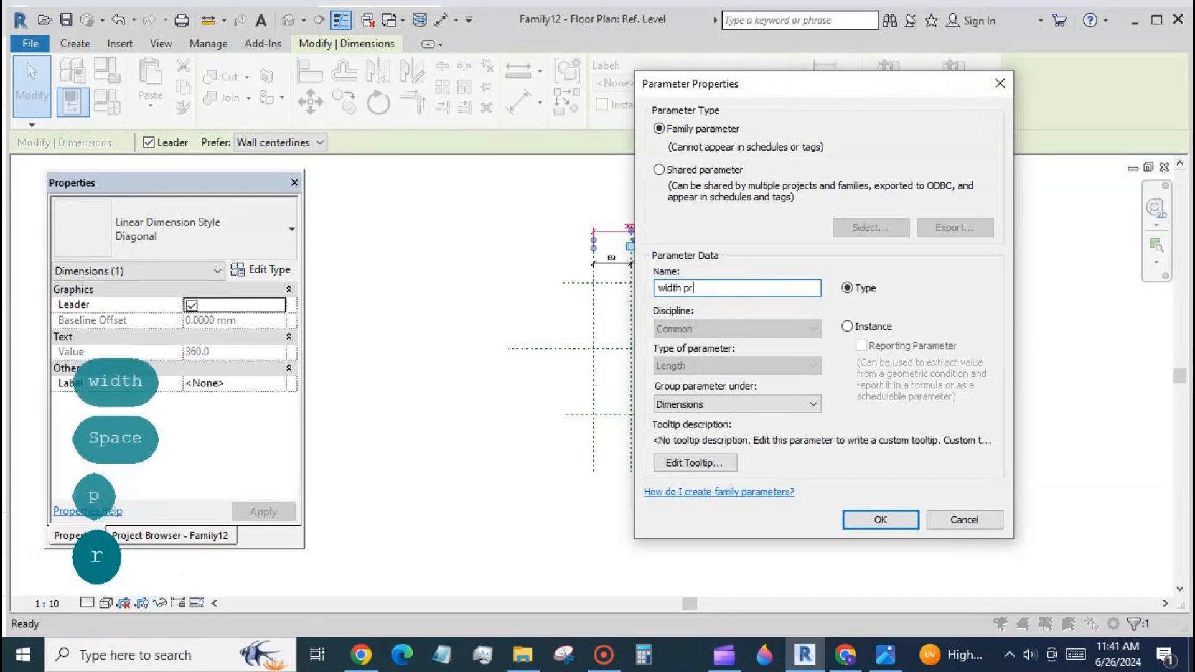
pyautogui.click(890, 518)
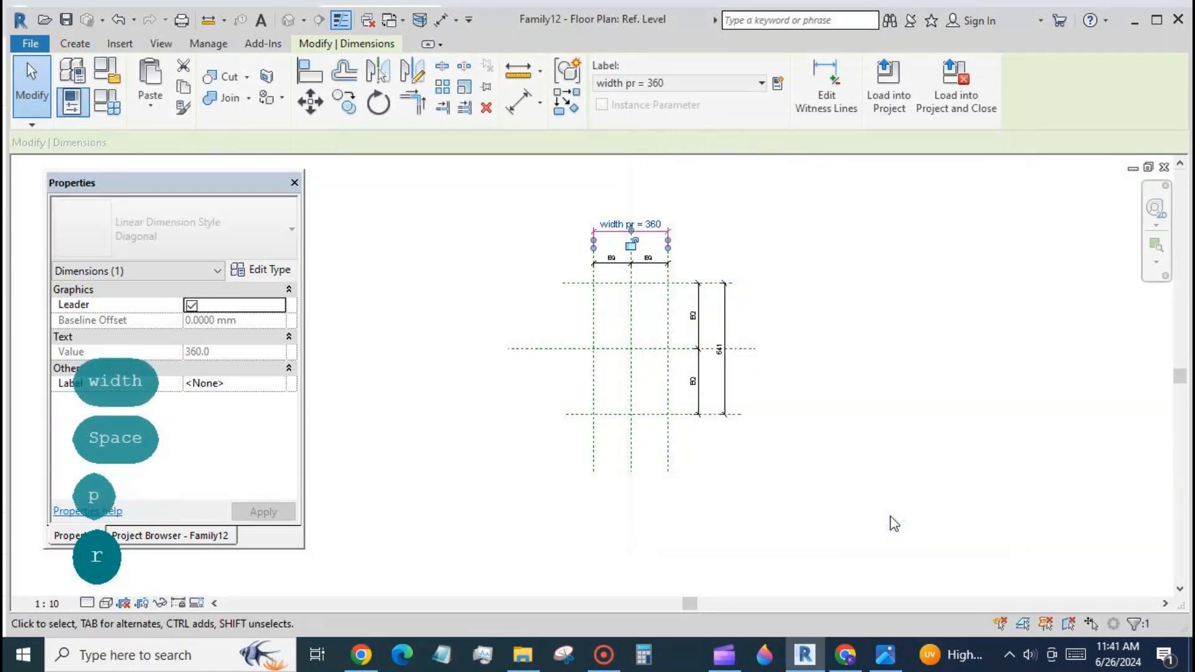
pyautogui.click(815, 434)
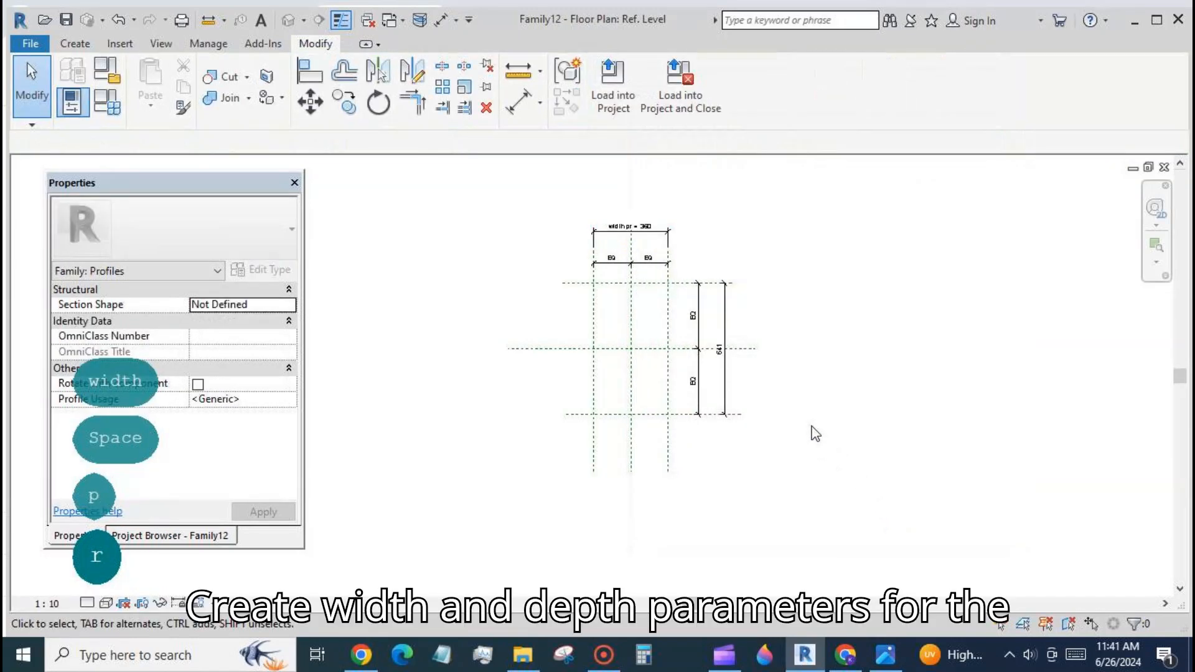
# - Label the overall vertical dimension with a new type-based family parameter named "depth pr"
pyautogui.click(728, 368)
pyautogui.click(773, 84)
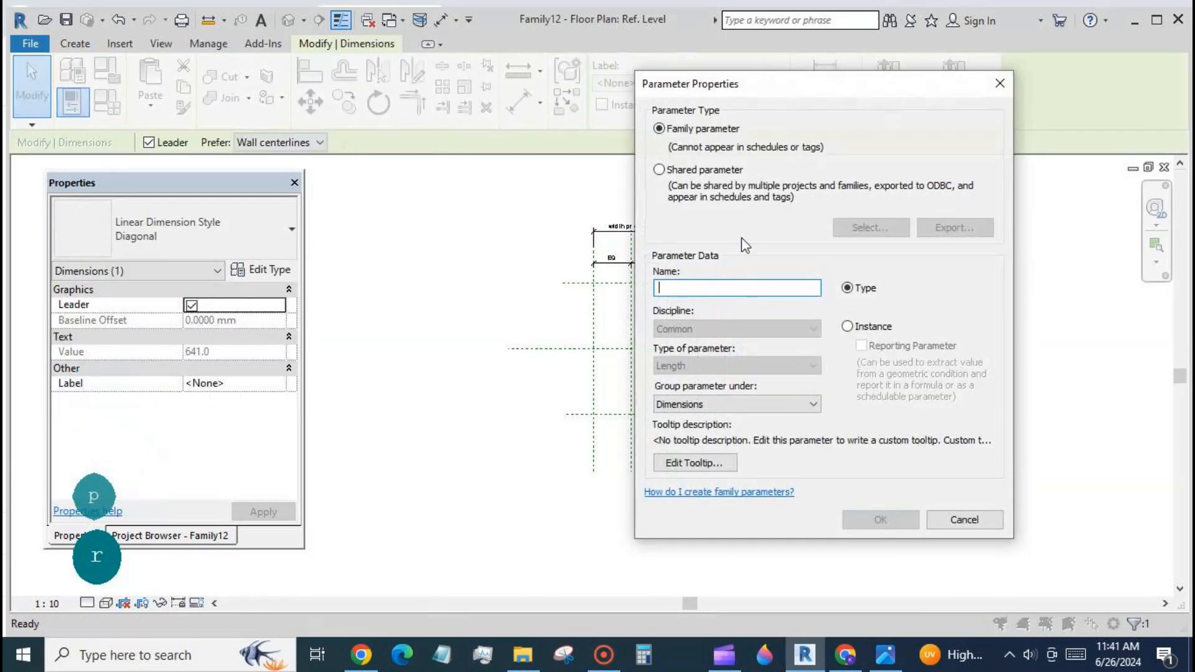
pyautogui.write('dep')
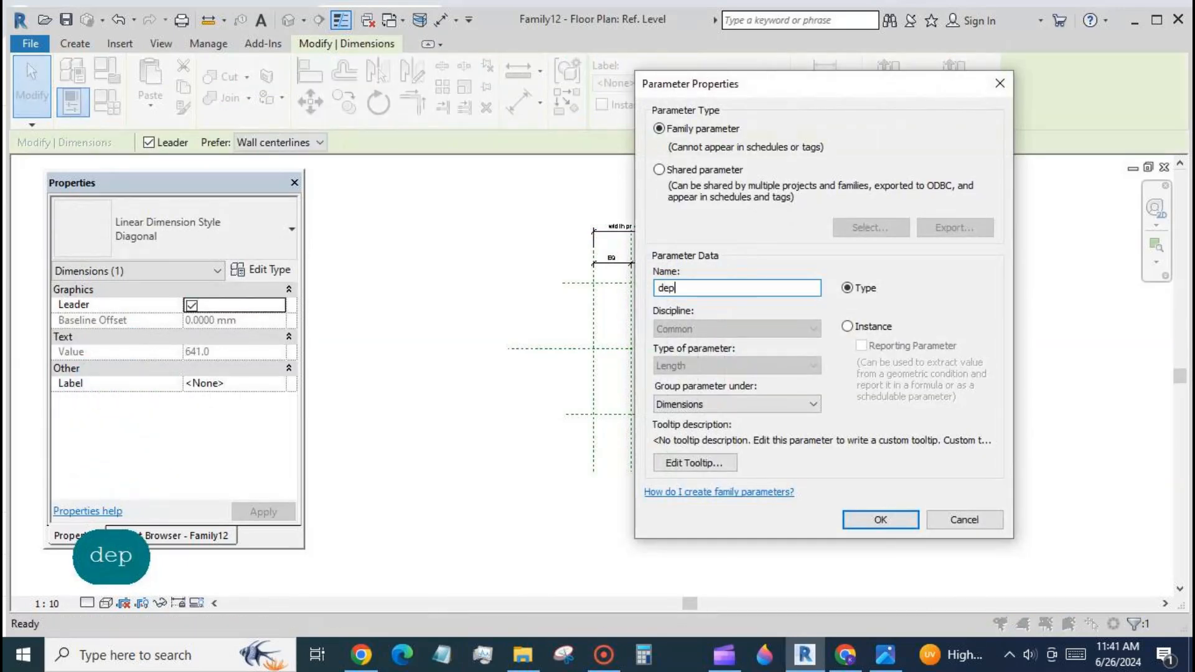
pyautogui.write('th pr')
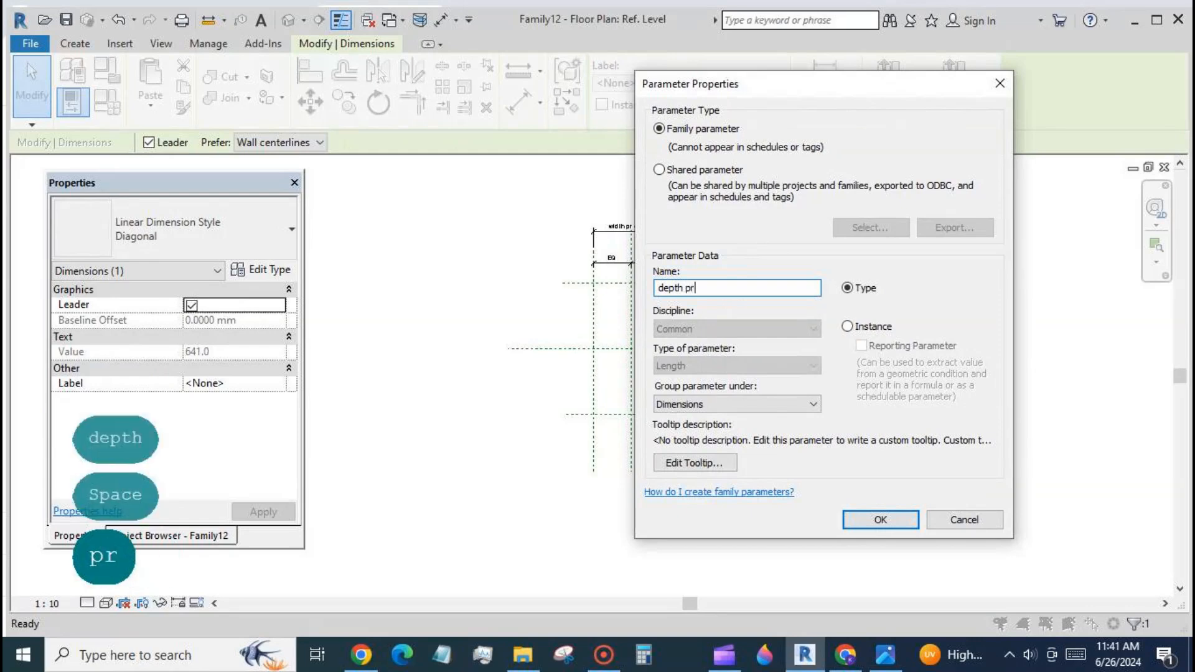
pyautogui.click(882, 516)
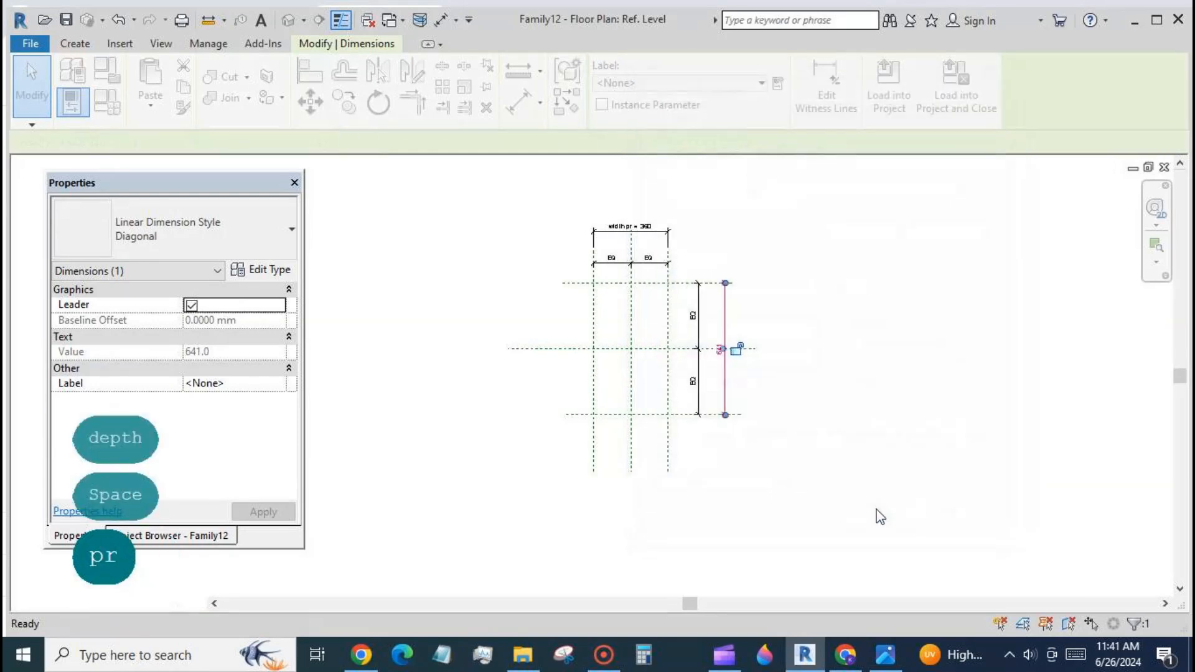
pyautogui.click(767, 467)
# - Create profile lines by picking the four outer reference planes and lock each line to its plane
pyautogui.scroll(2, 578, 323)
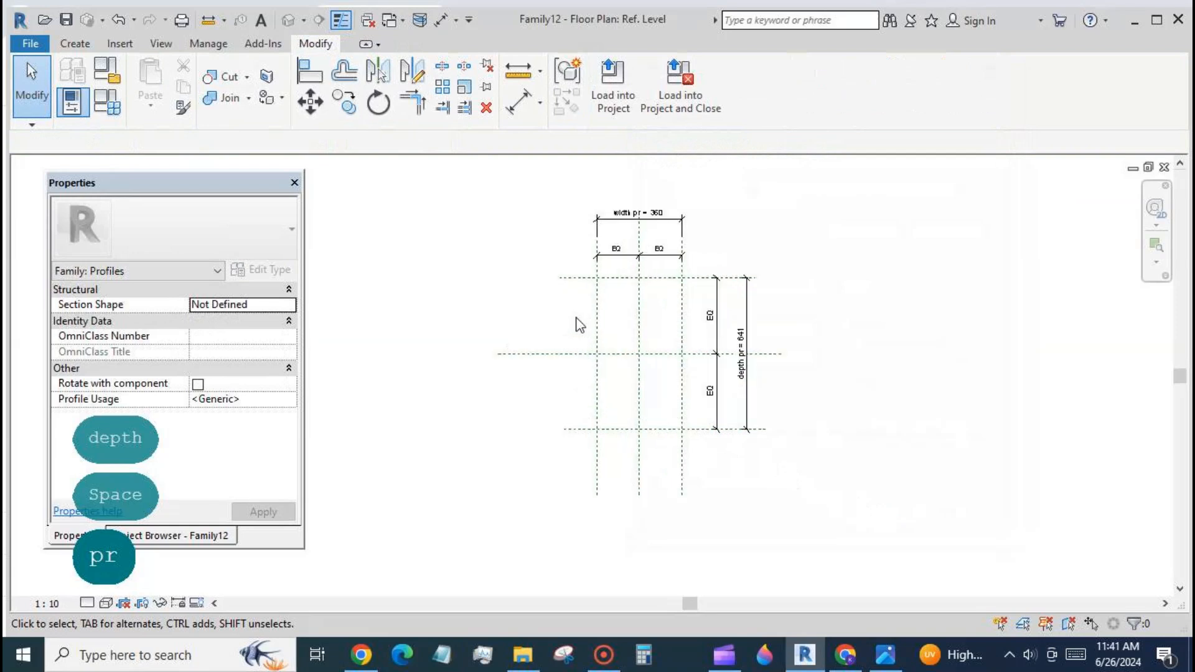
pyautogui.click(76, 45)
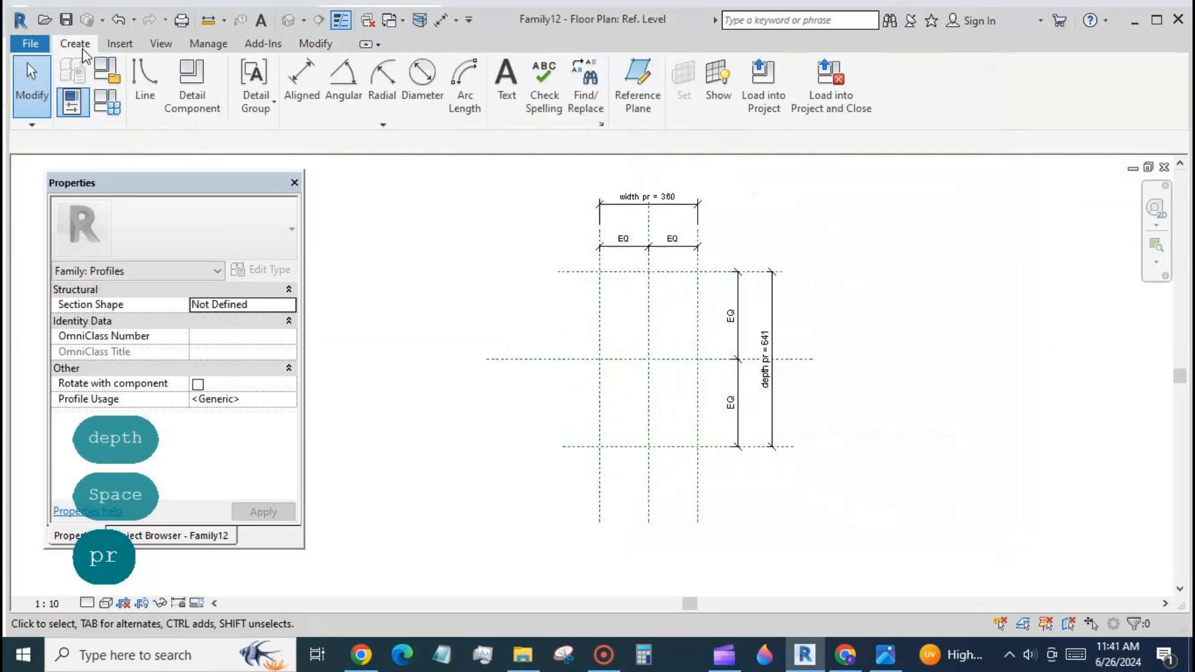
pyautogui.click(115, 81)
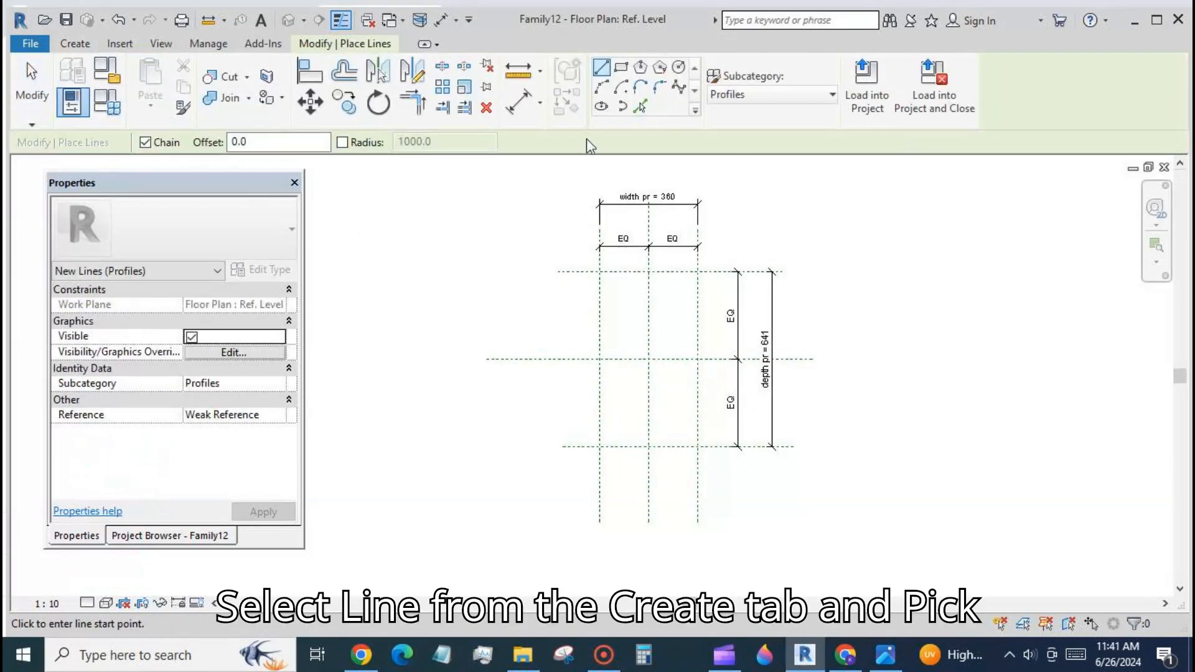
pyautogui.click(642, 107)
pyautogui.click(600, 318)
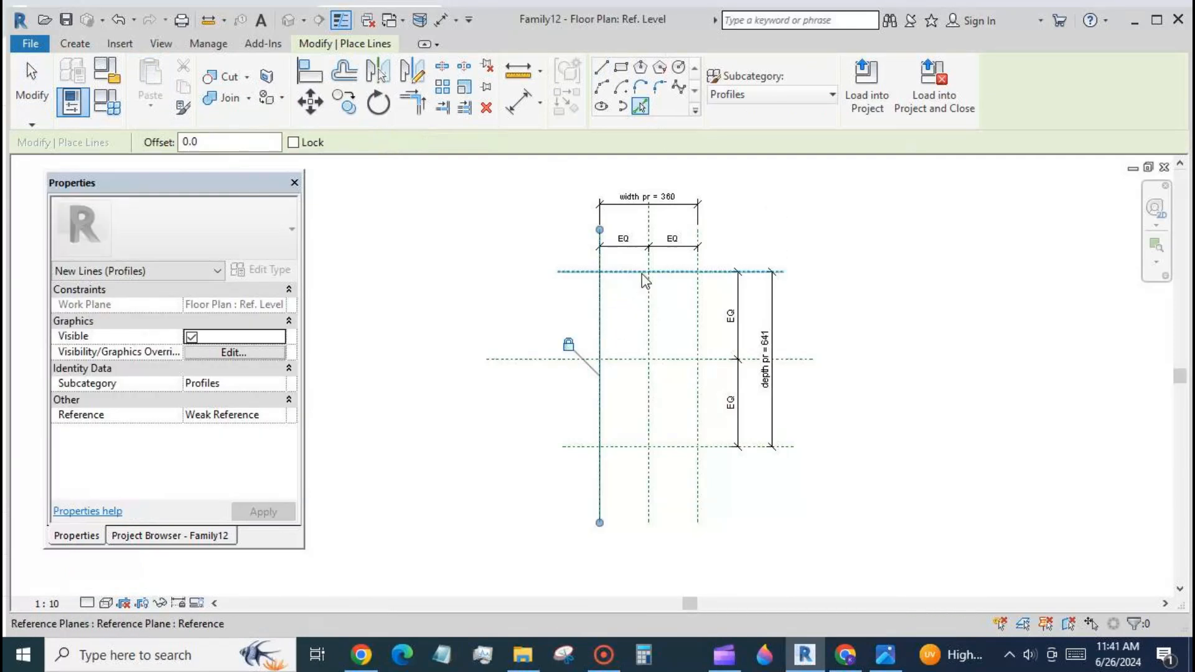
pyautogui.click(639, 298)
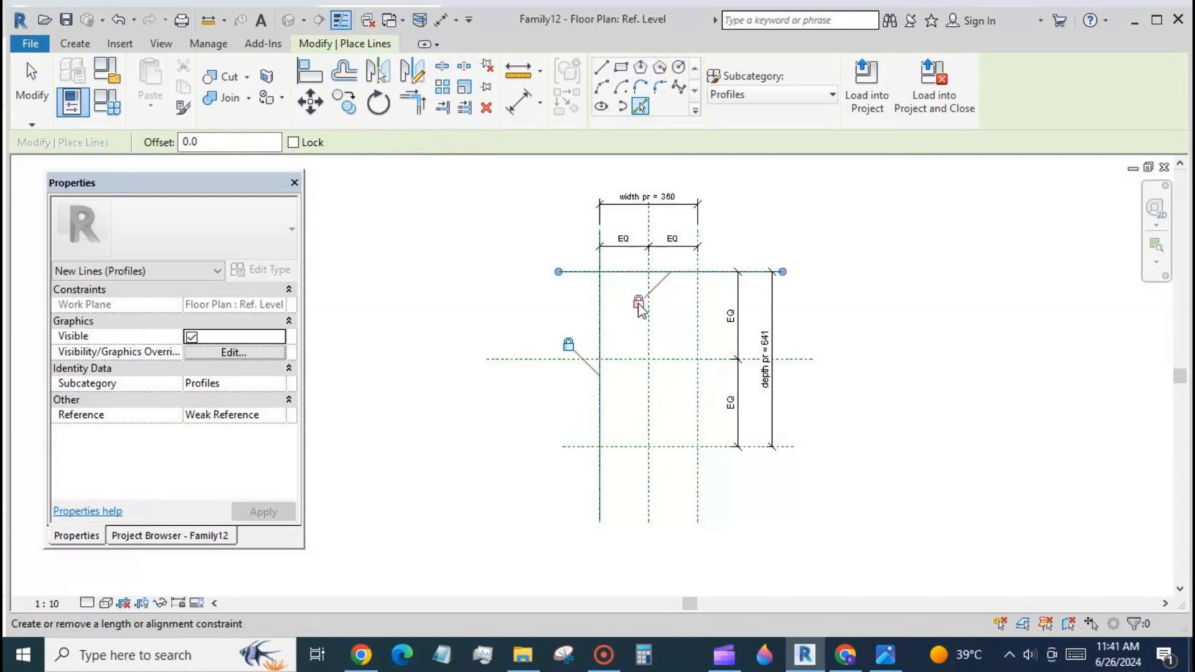
pyautogui.click(696, 339)
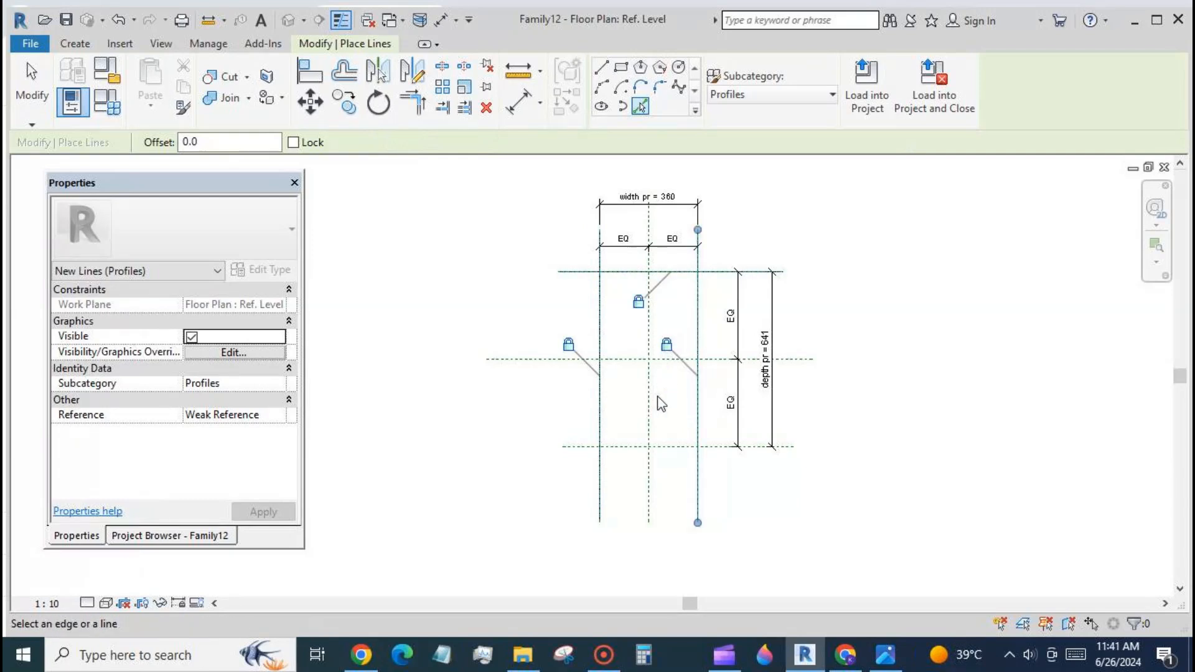
pyautogui.click(654, 447)
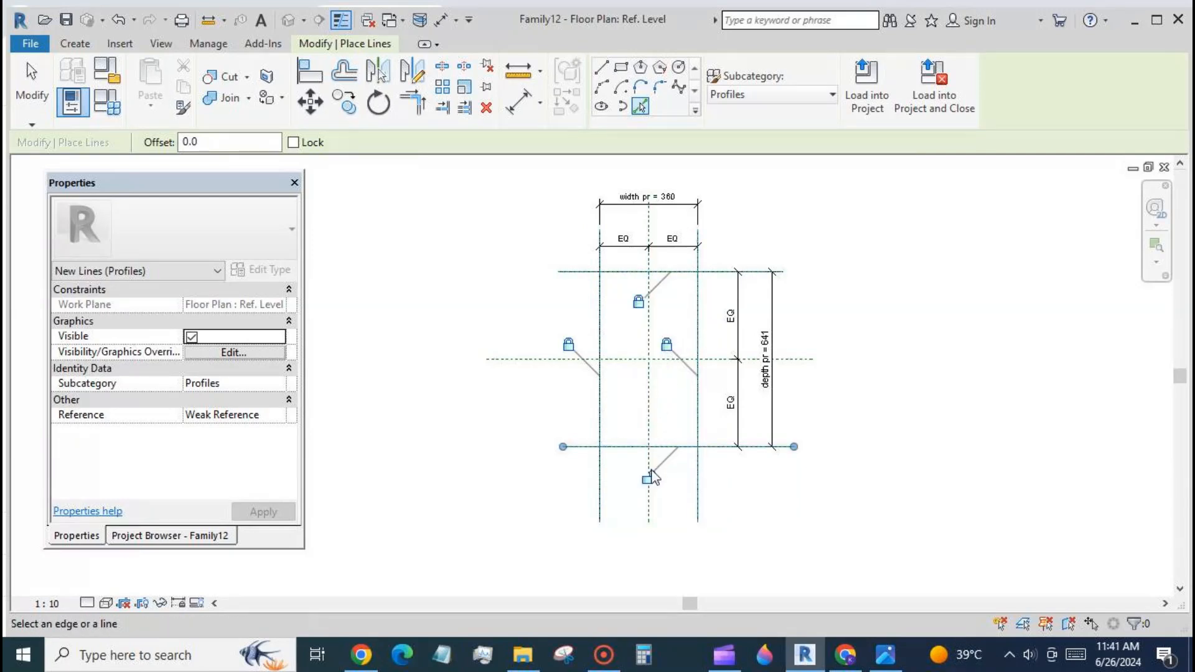
# - Fillet the profile's upper-left corner with an arc of about 115 mm radius
pyautogui.click(662, 88)
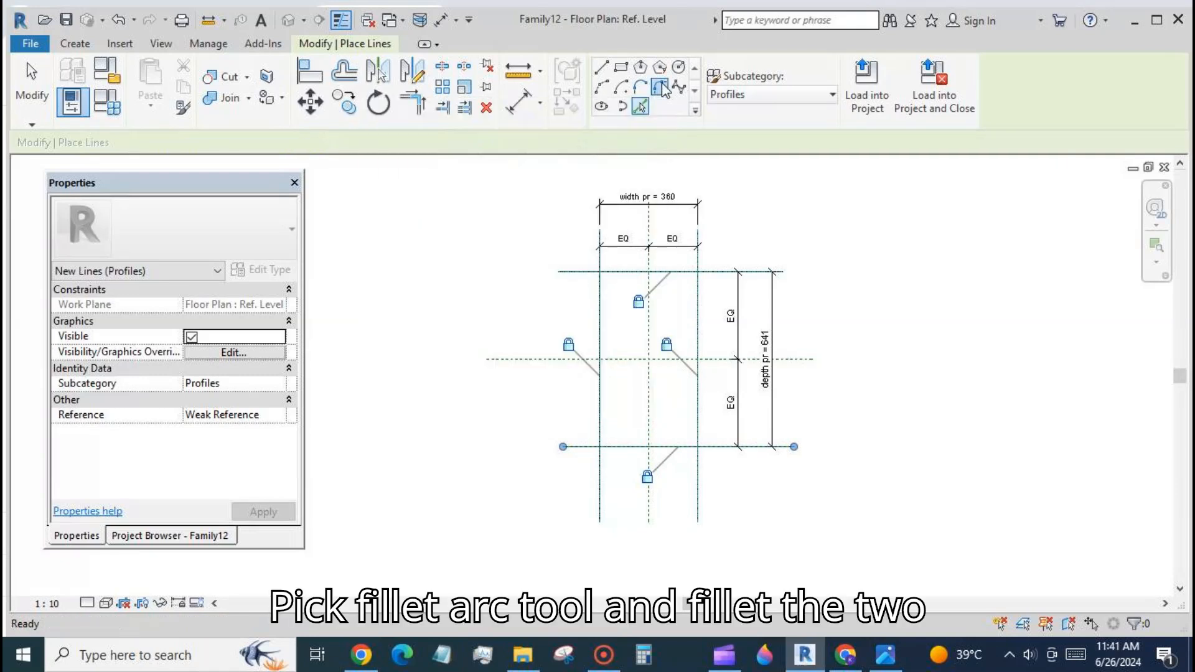
pyautogui.click(601, 297)
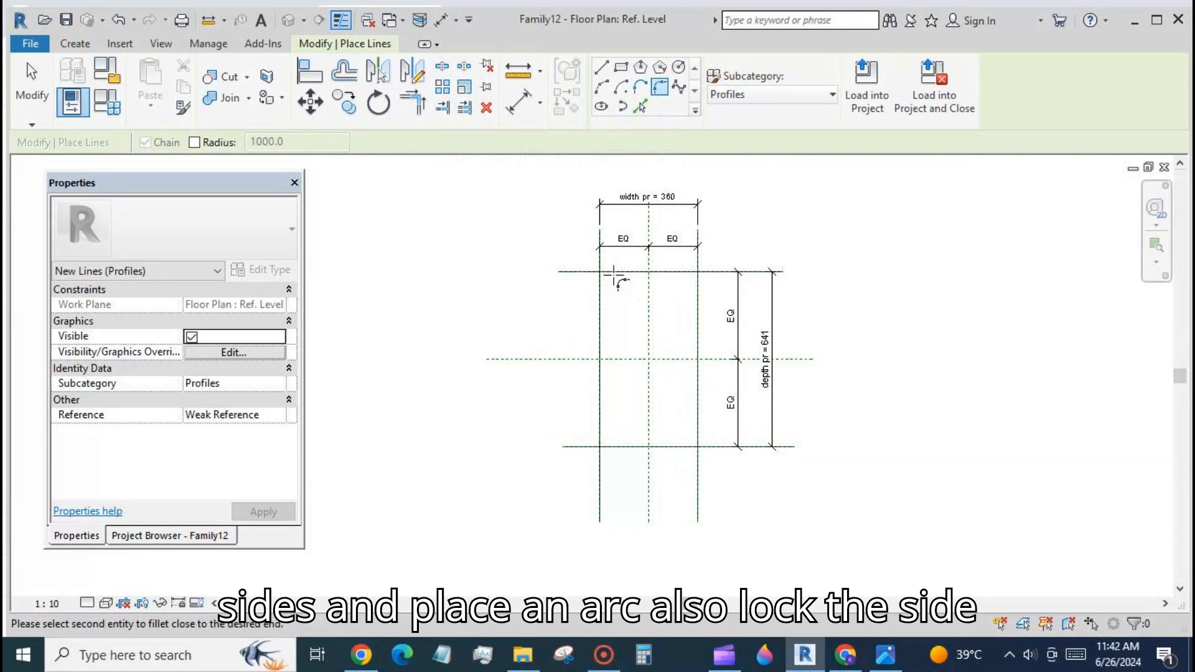
pyautogui.click(608, 272)
pyautogui.click(621, 278)
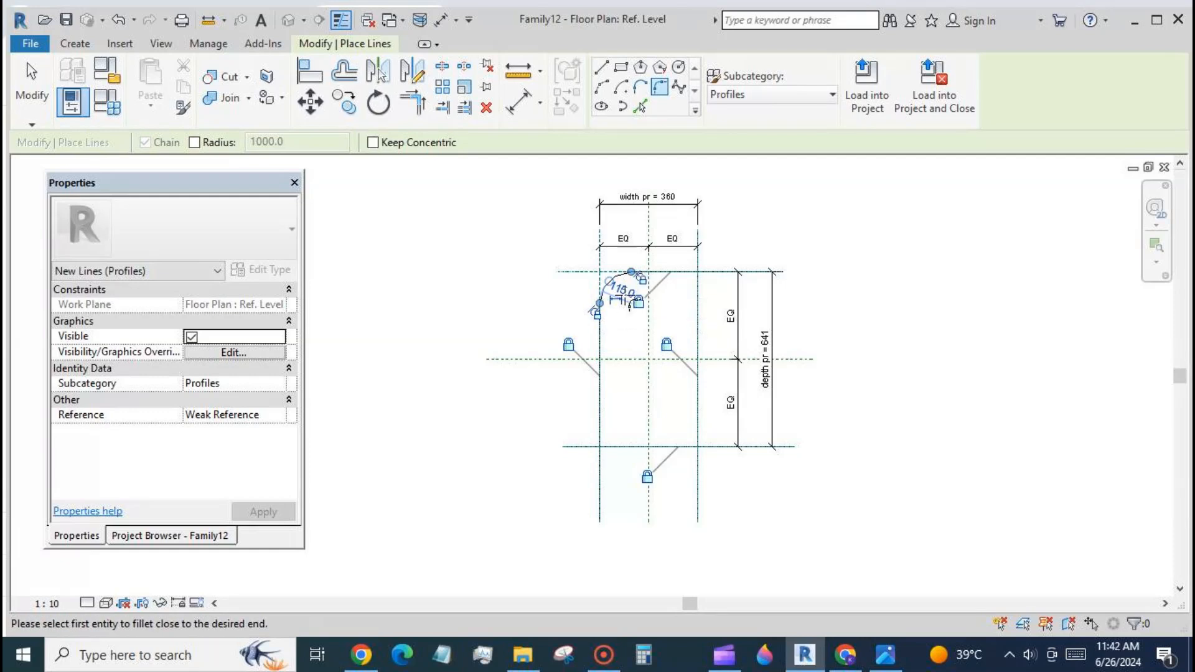
pyautogui.scroll(2, 623, 287)
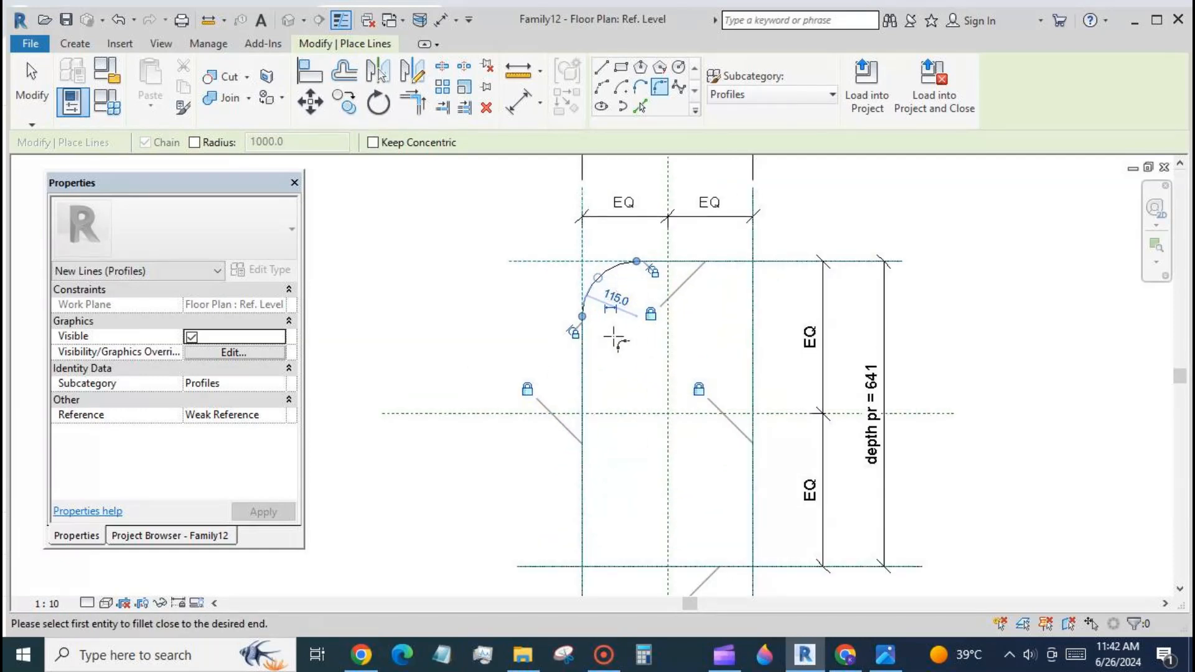
pyautogui.press('Escape')
pyautogui.press('Escape')
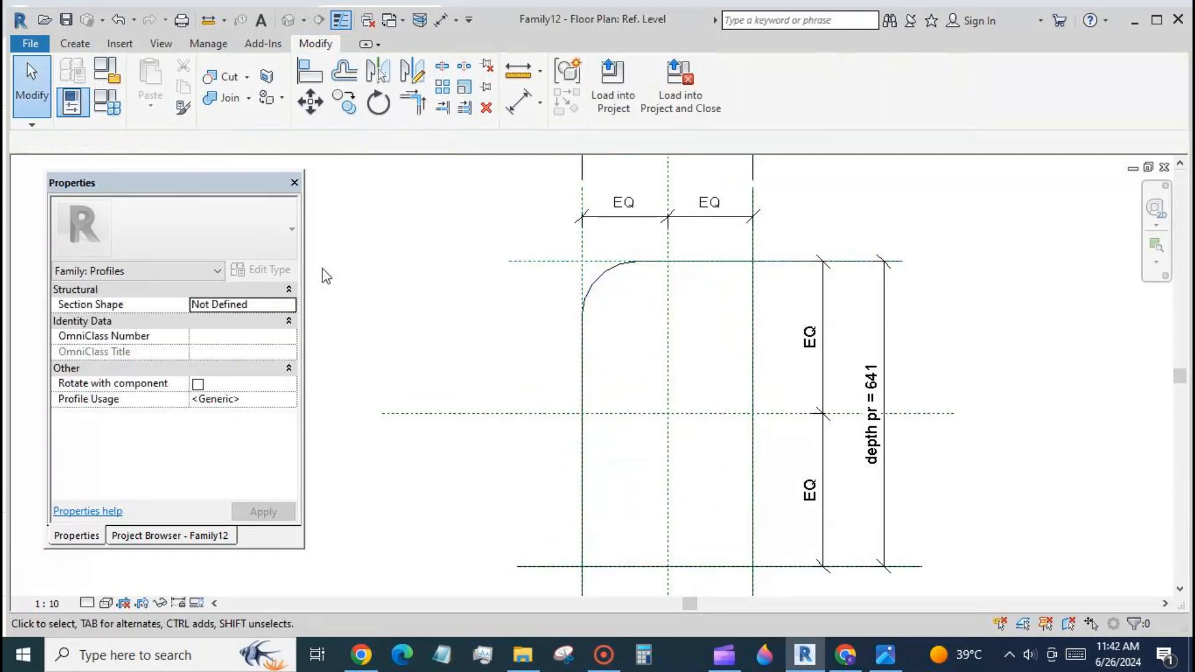
# - Make the upper-left arc's radius dimension permanent and label it with a new type-based family parameter named "rad pr"
pyautogui.click(601, 286)
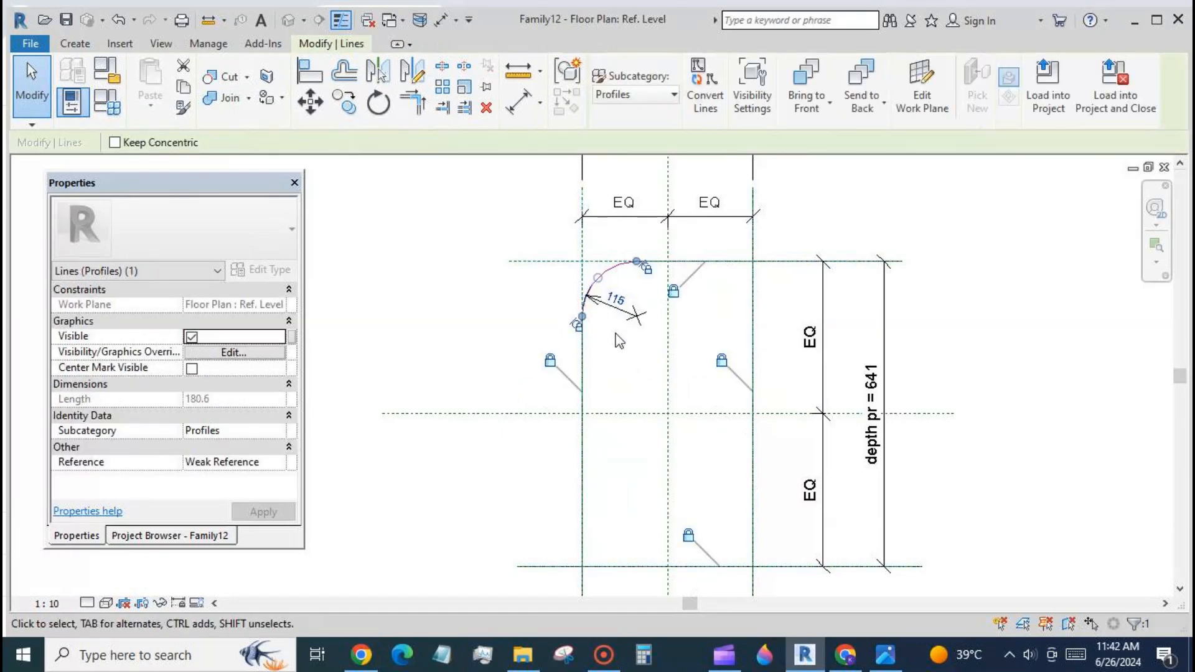
pyautogui.click(617, 319)
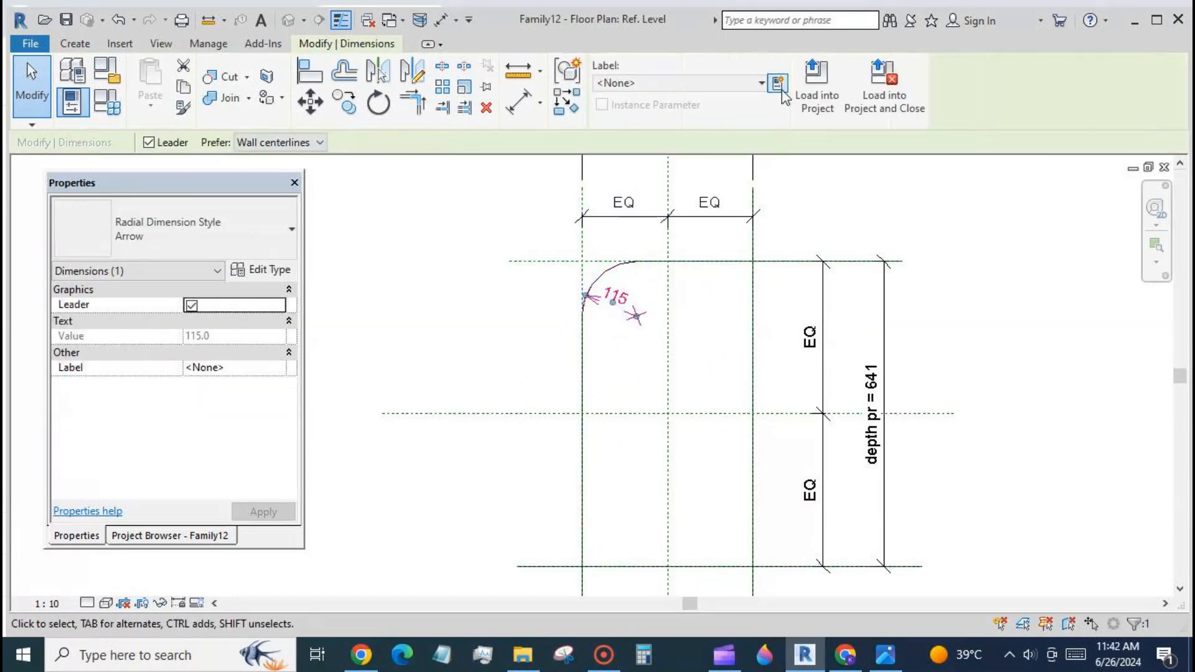
pyautogui.click(781, 88)
pyautogui.write('rad pr')
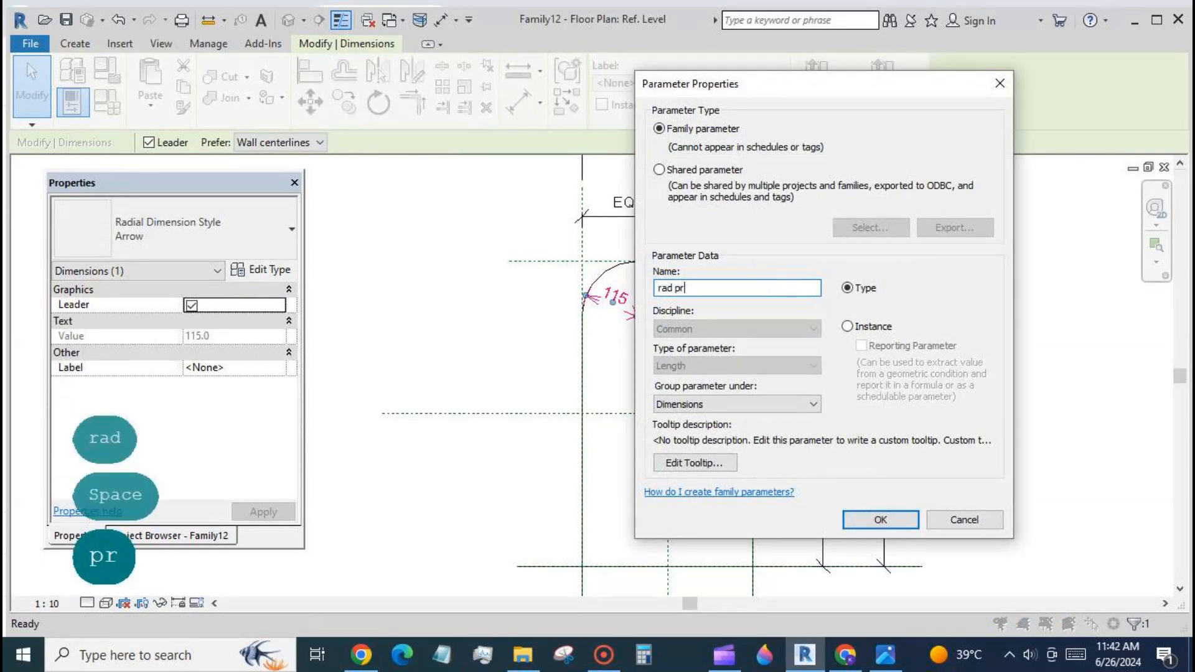
pyautogui.click(869, 517)
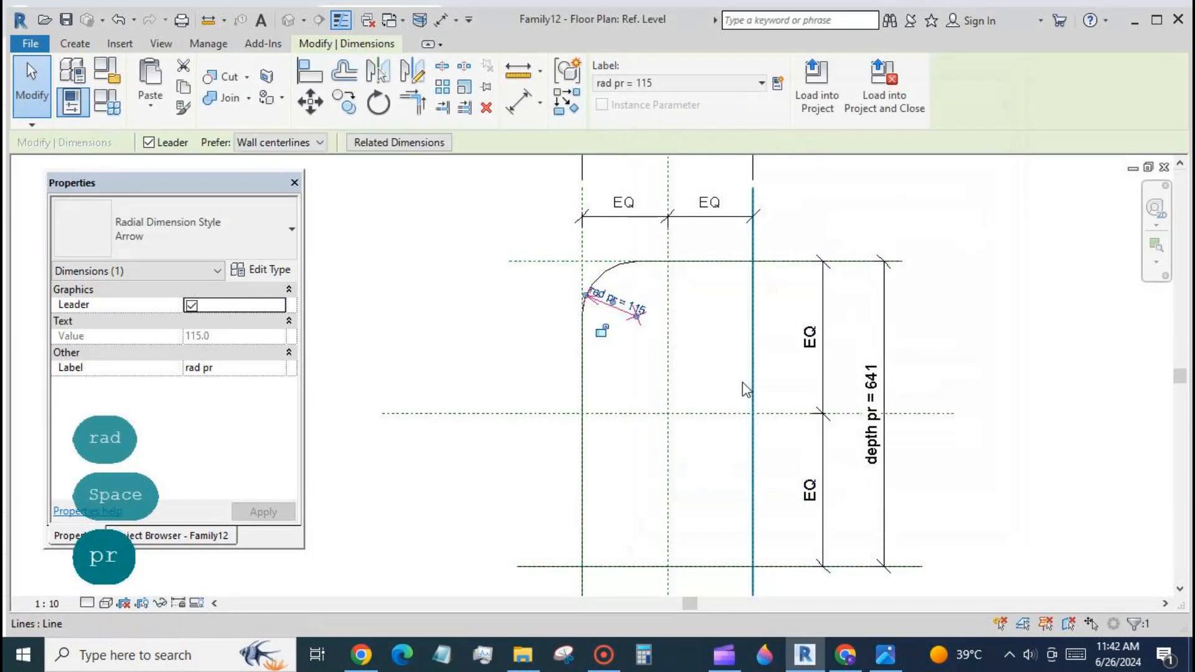
pyautogui.scroll(-1, 519, 220)
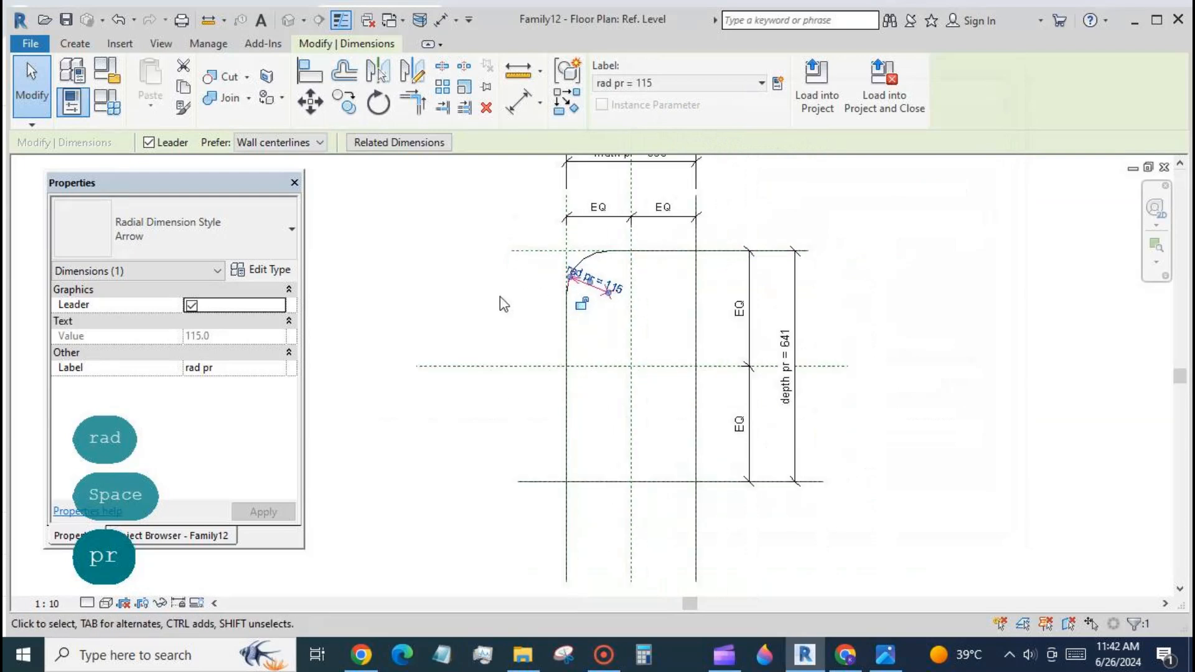
pyautogui.click(501, 299)
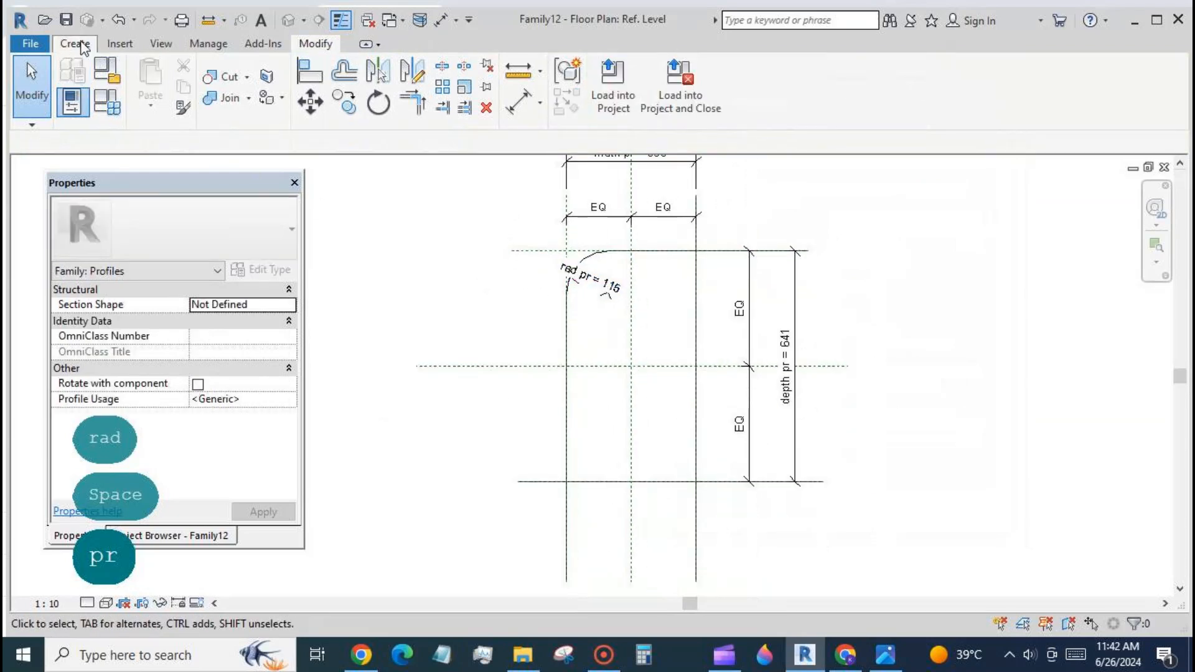
# - Fillet the profile's lower-left corner with an arc of about 135 mm radius
pyautogui.click(76, 43)
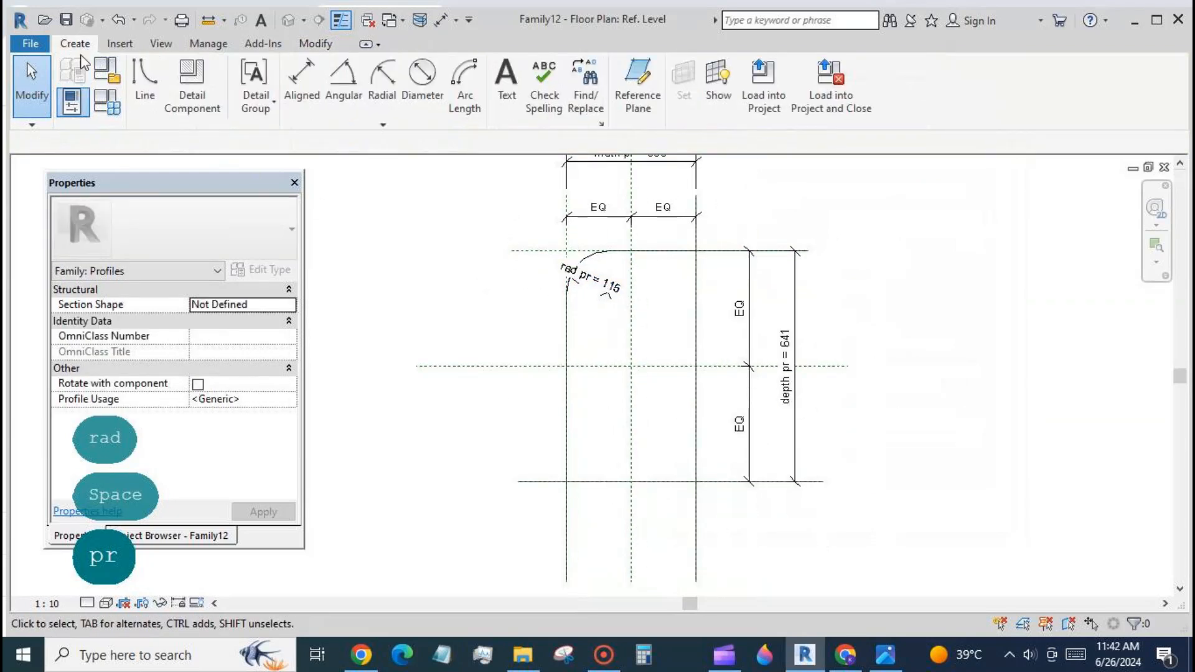
pyautogui.click(143, 78)
pyautogui.click(659, 88)
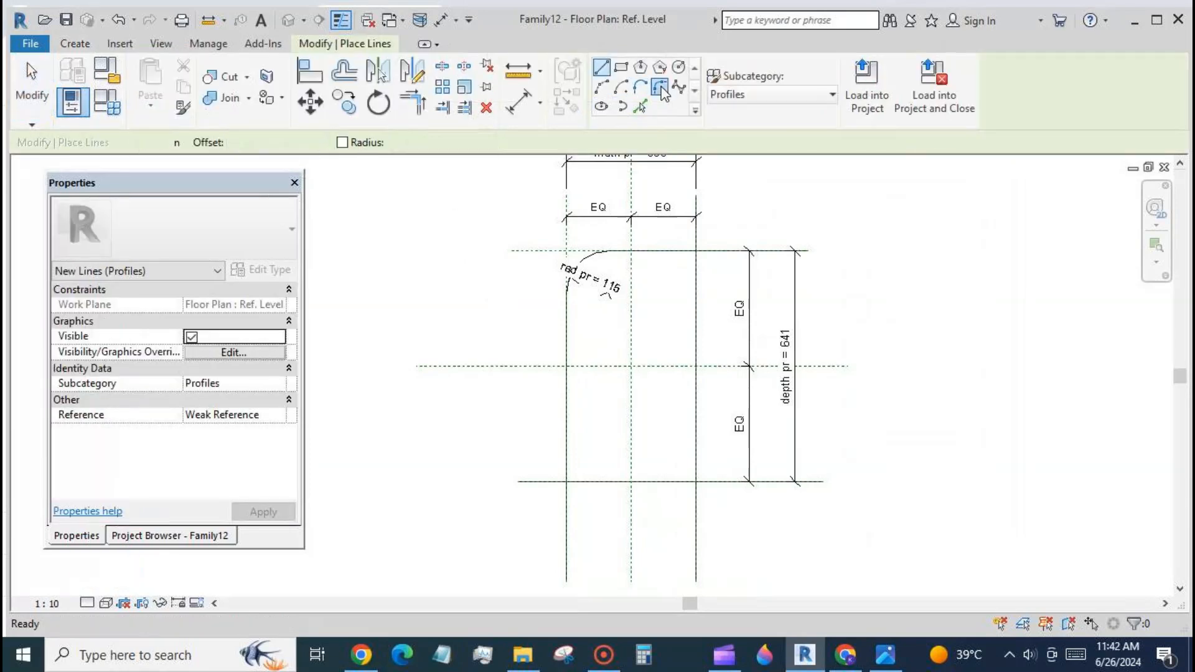
pyautogui.click(567, 464)
pyautogui.click(593, 481)
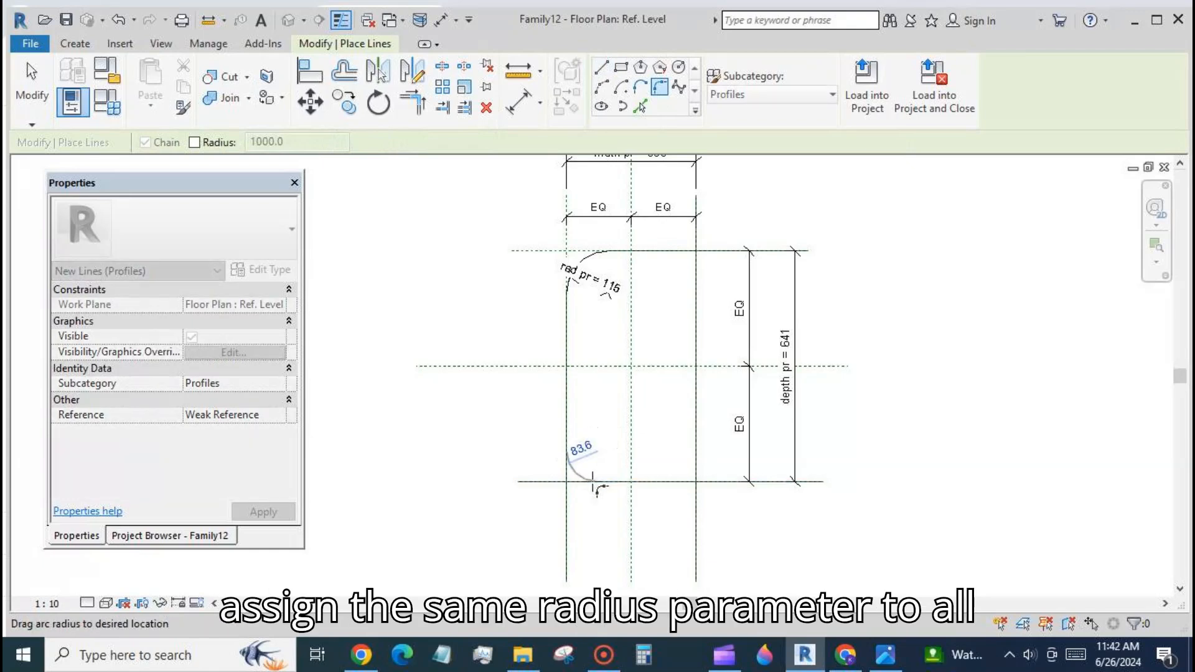
pyautogui.click(592, 476)
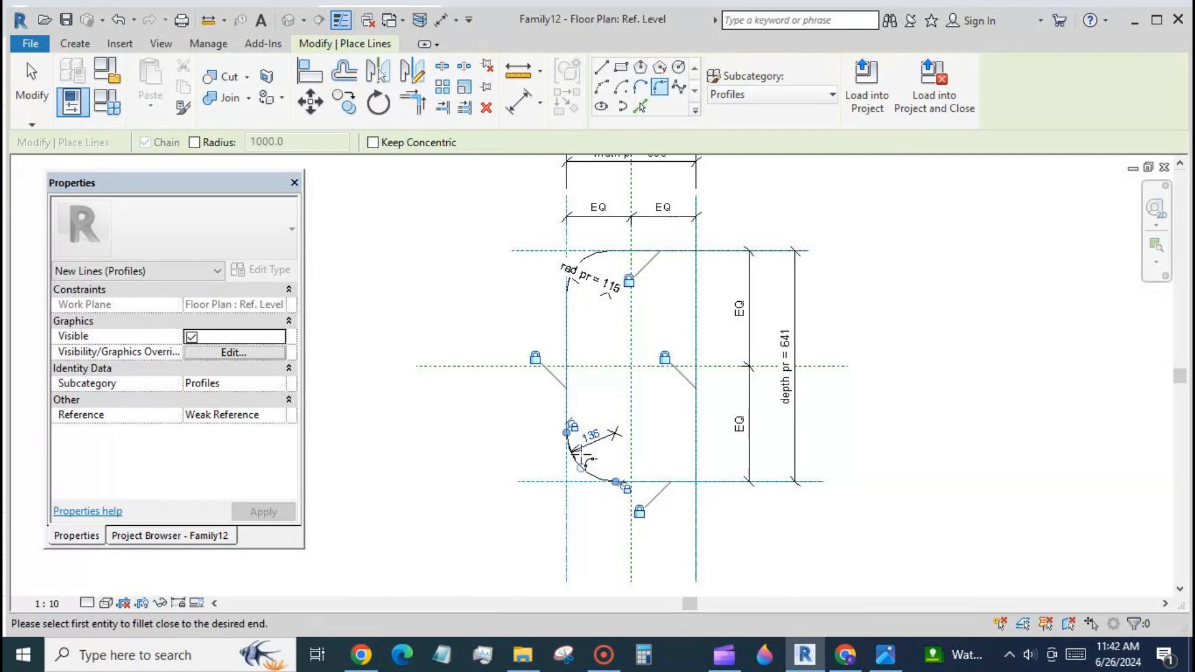
pyautogui.click(32, 87)
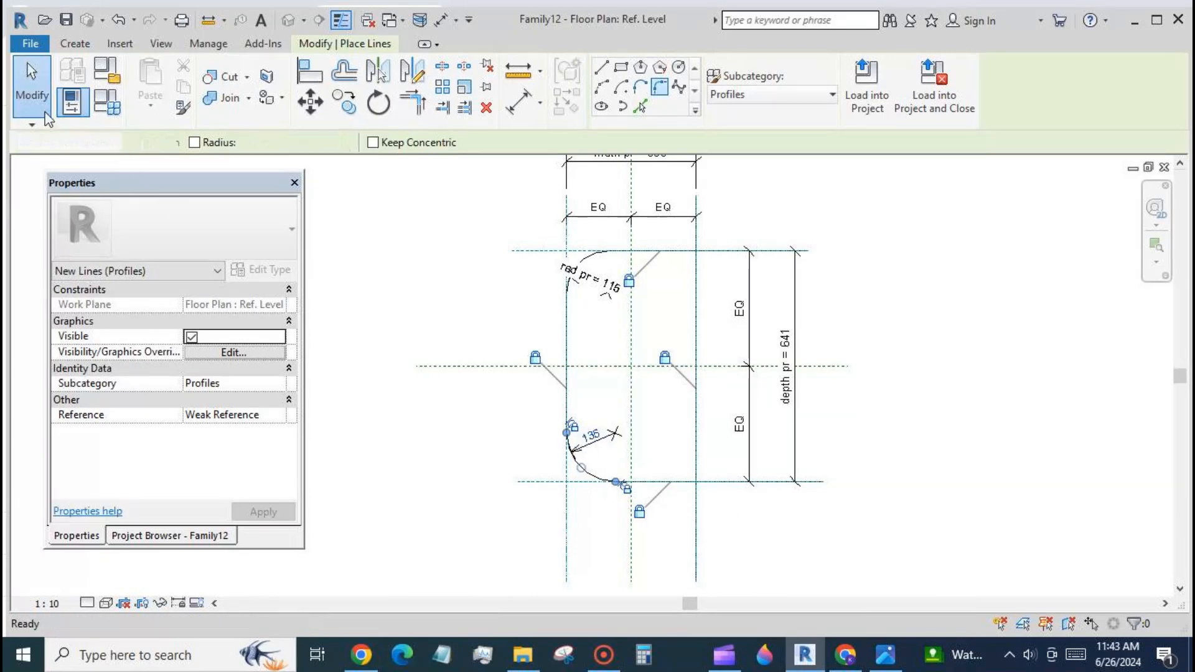
# - Make the lower-left arc's radius dimension permanent and label it with the existing "rad pr" parameter
pyautogui.click(591, 434)
pyautogui.click(759, 83)
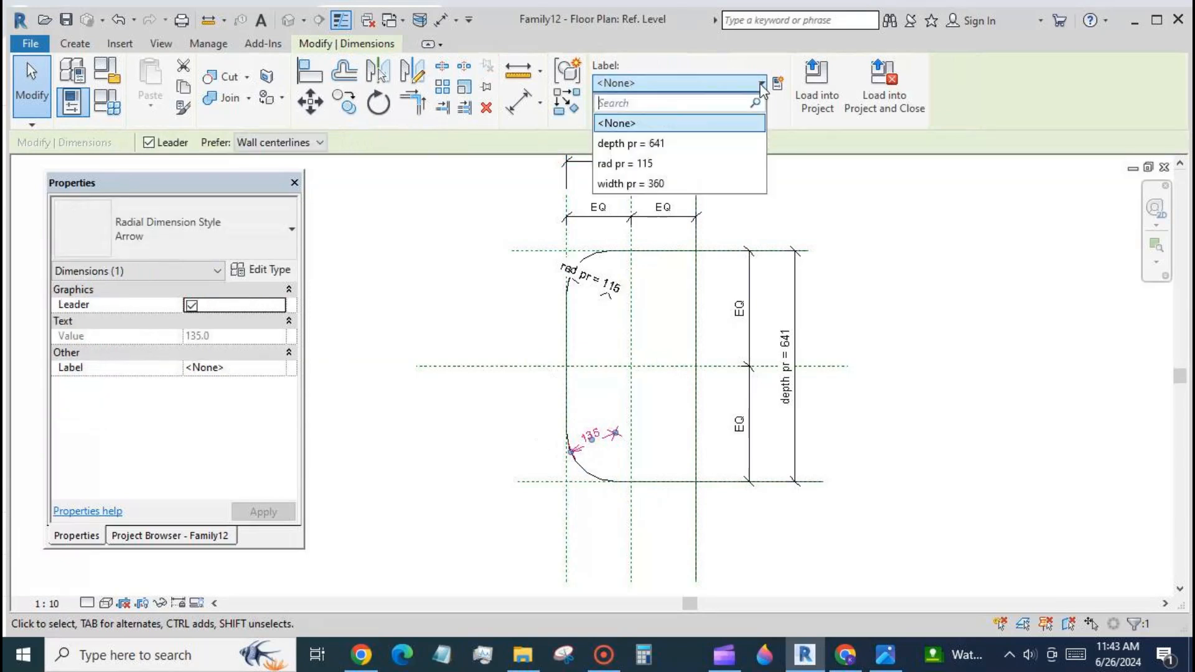
pyautogui.click(748, 163)
pyautogui.click(752, 201)
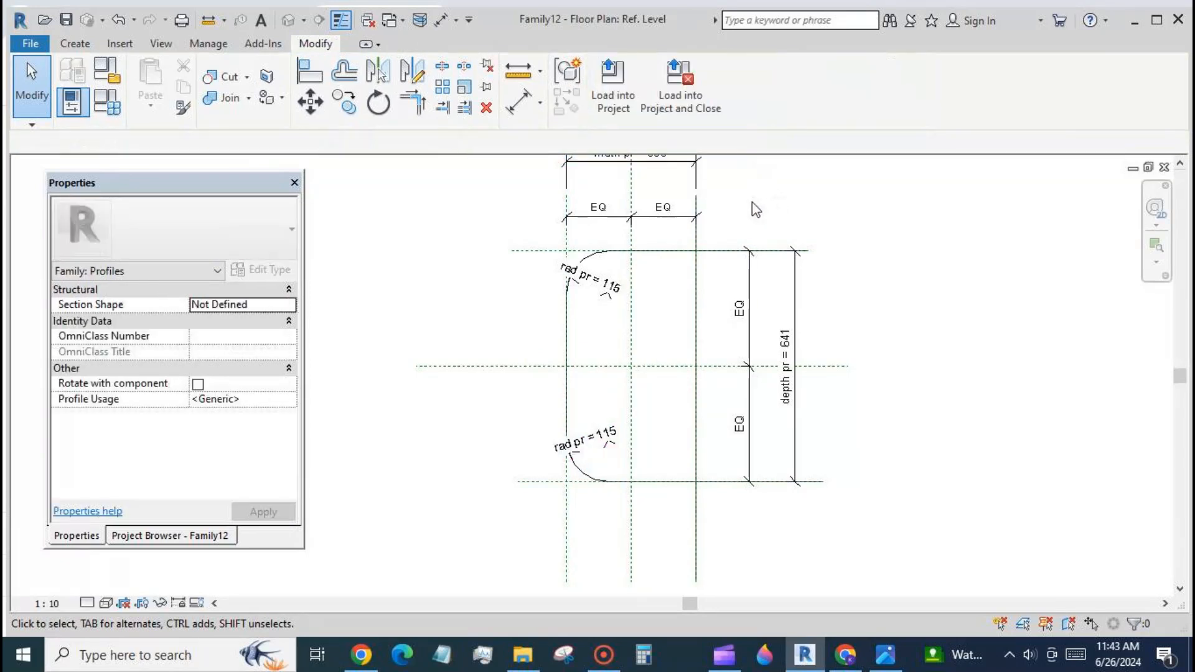
pyautogui.click(75, 43)
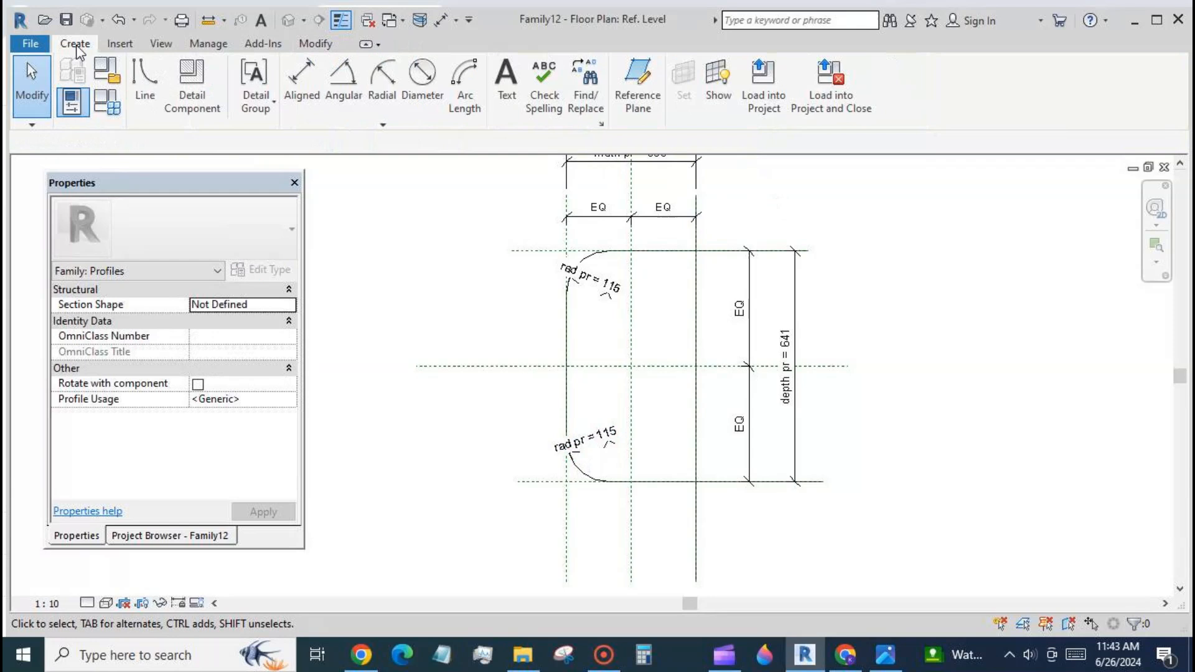
pyautogui.click(124, 78)
pyautogui.click(660, 87)
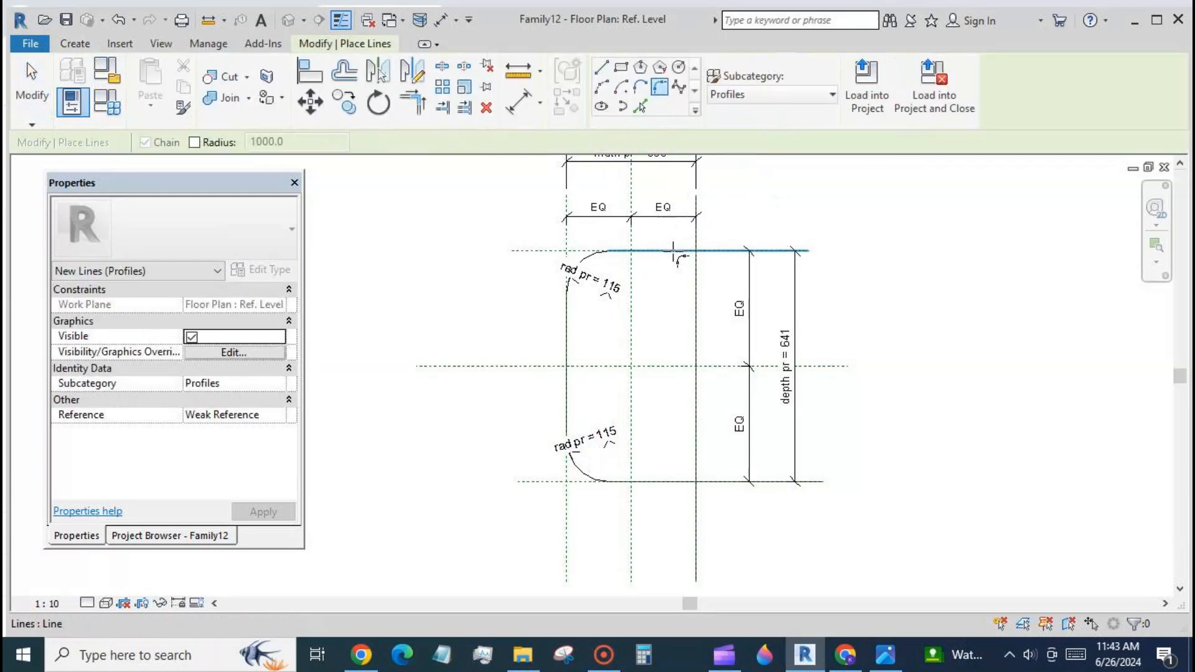
pyautogui.click(675, 252)
pyautogui.click(695, 272)
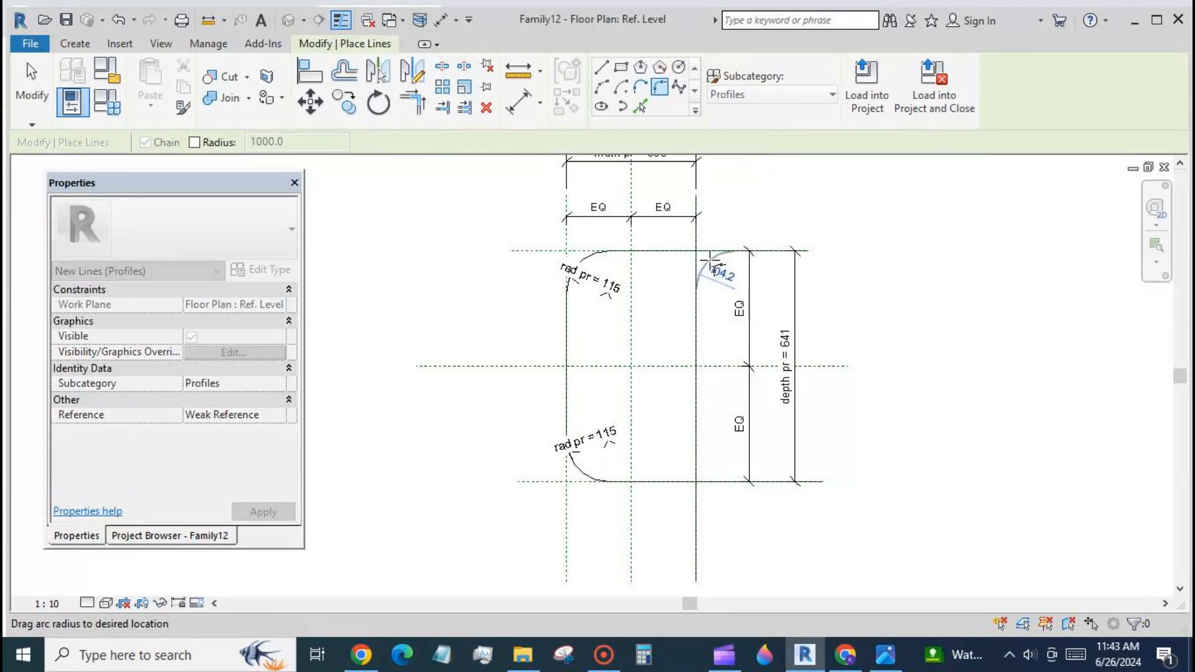
pyautogui.press('Escape')
pyautogui.press('Escape')
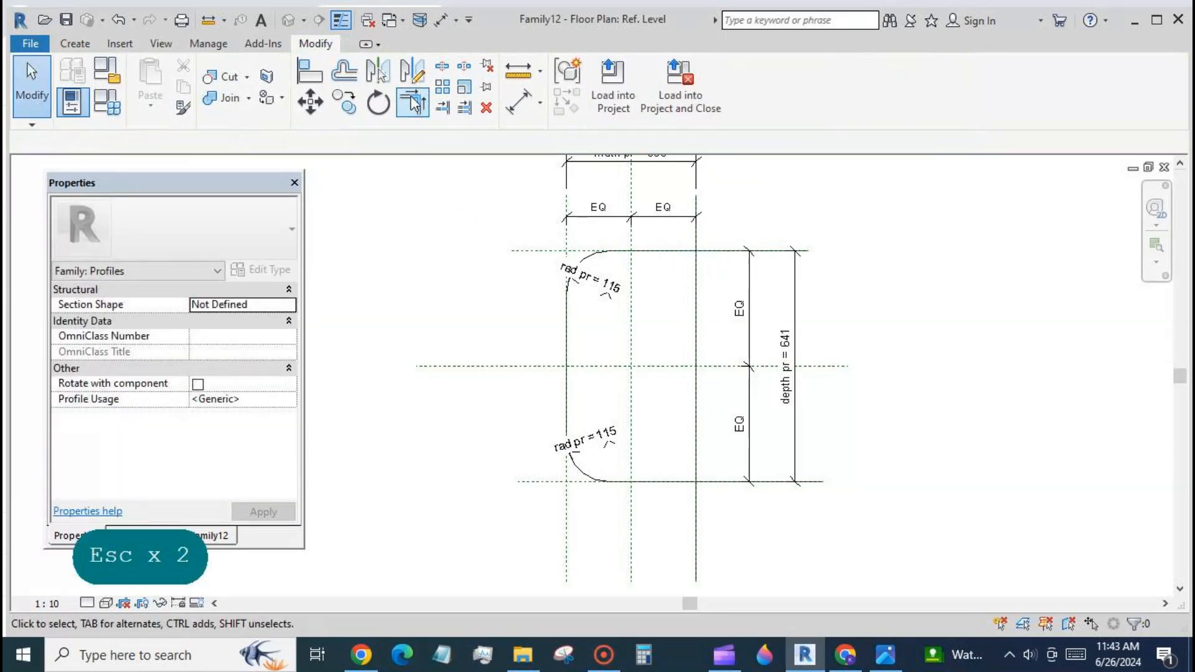
# - Trim the upper horizontal and right vertical profile lines to a square corner at their intersection
pyautogui.click(413, 102)
pyautogui.click(685, 252)
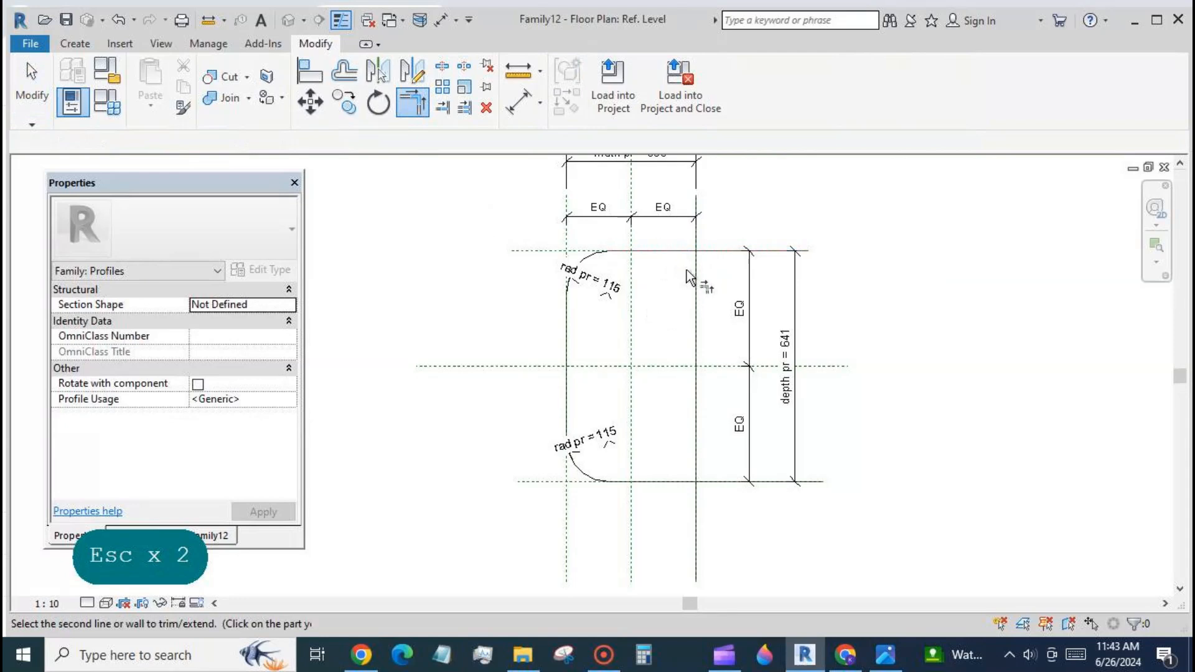
pyautogui.click(697, 277)
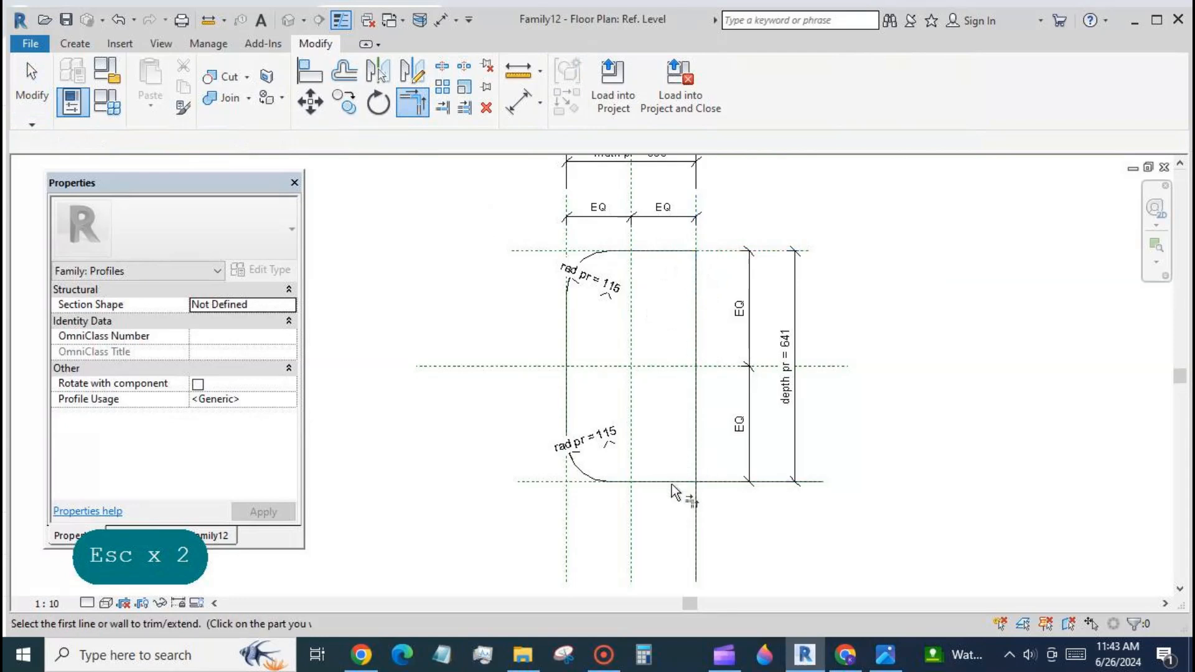
# - Trim the lower horizontal and right vertical profile lines to a square corner at their intersection
pyautogui.click(681, 484)
pyautogui.click(691, 462)
pyautogui.press('Escape')
pyautogui.press('Escape')
# - Fillet the profile's upper-right corner with an arc of about 130 mm radius
pyautogui.click(75, 43)
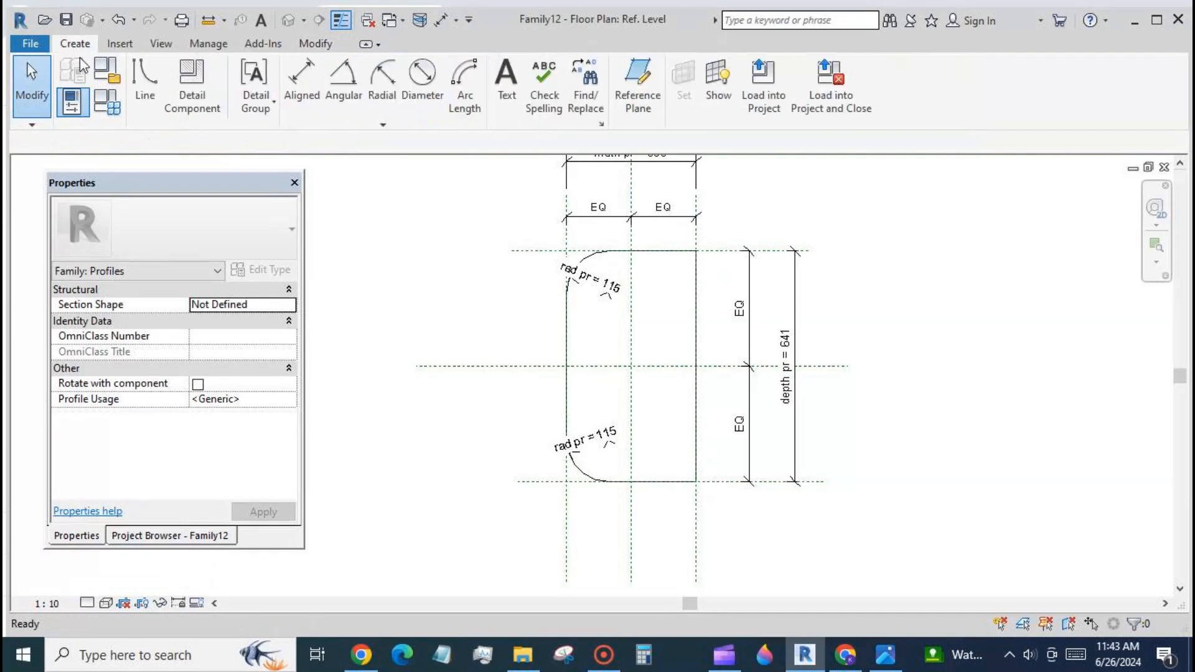
pyautogui.click(161, 94)
pyautogui.click(659, 87)
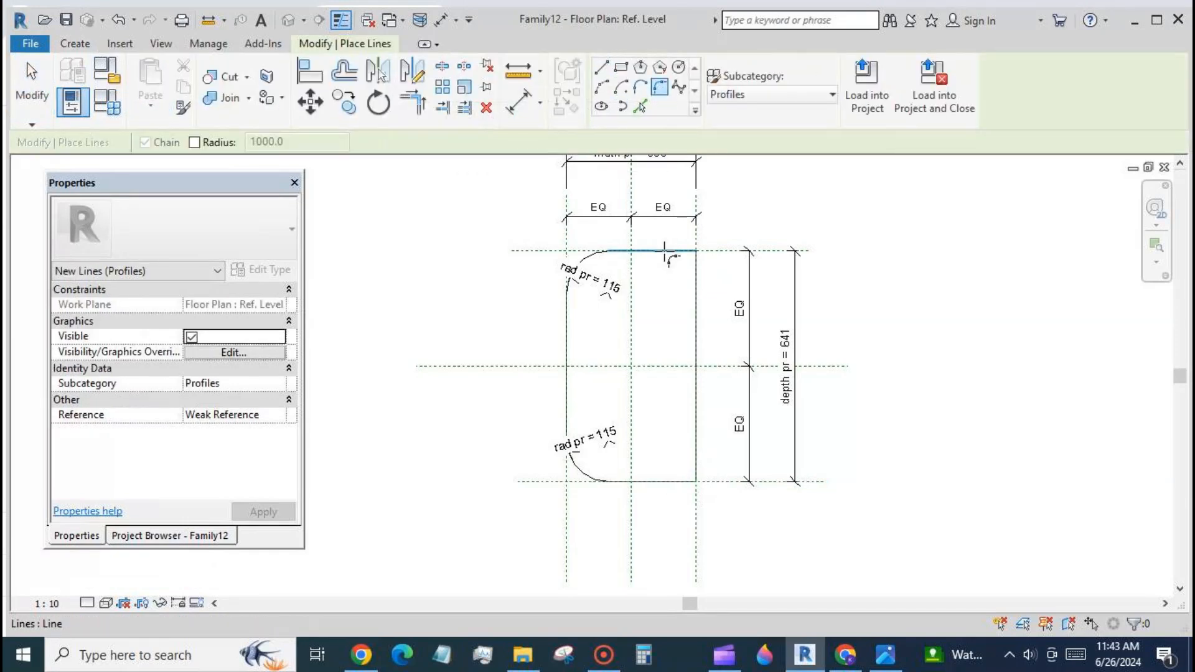
pyautogui.click(665, 251)
pyautogui.click(695, 272)
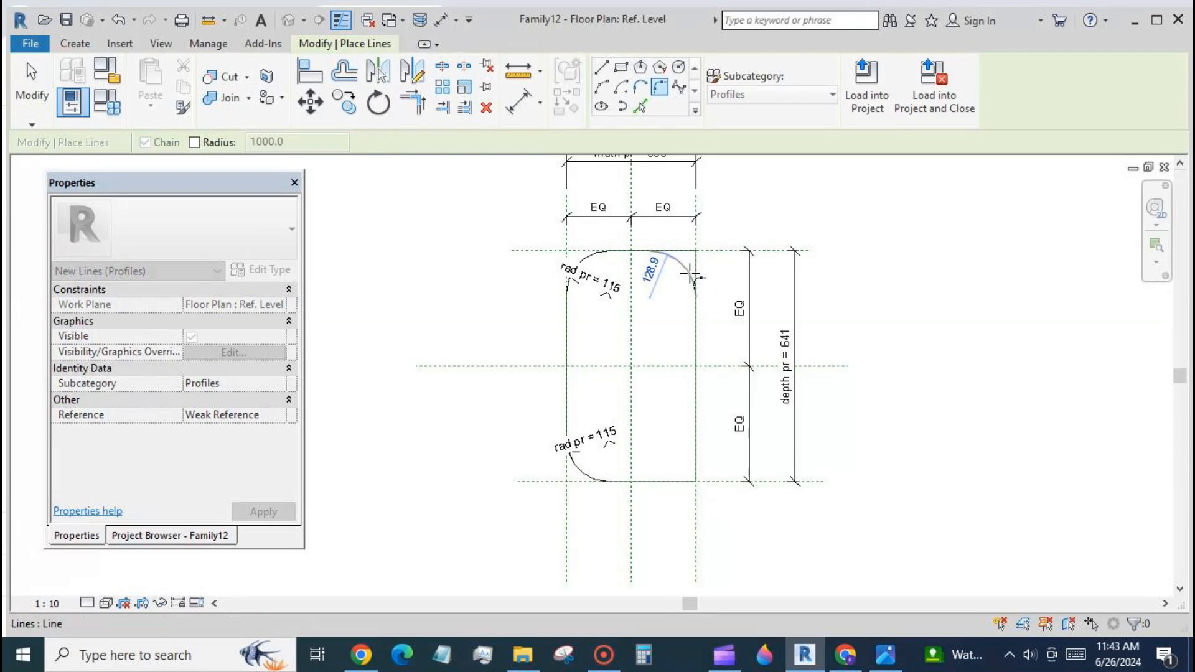
pyautogui.click(695, 275)
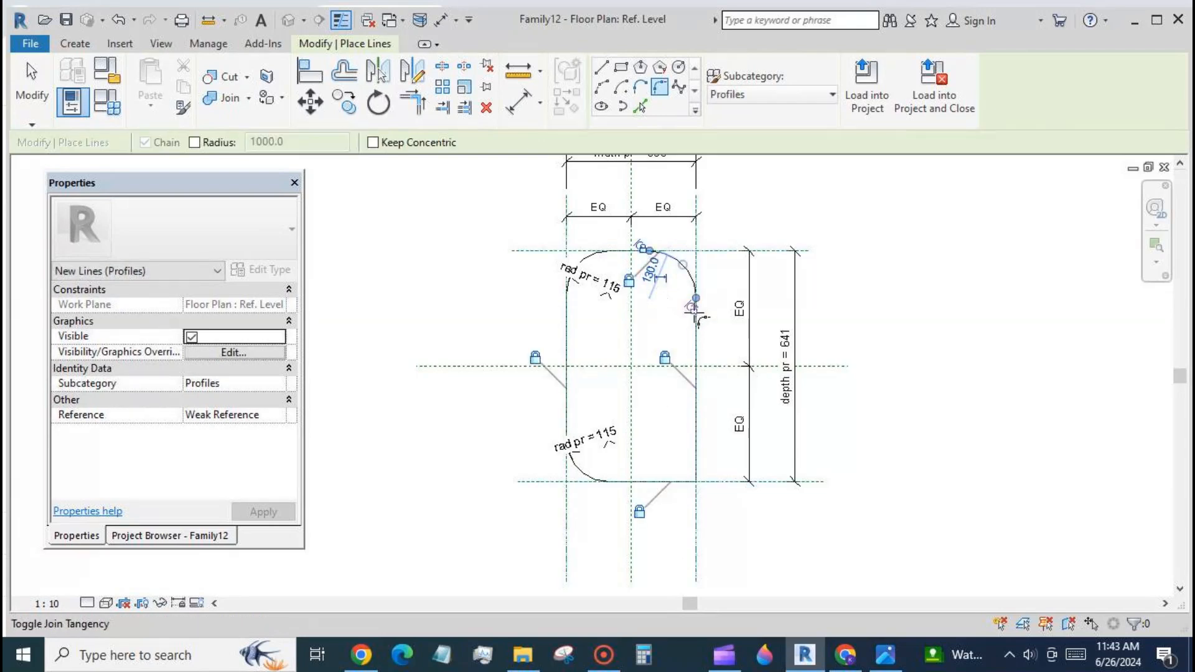
# - Fillet the profile's lower-right corner with an arc of about 120 mm radius
pyautogui.click(677, 480)
pyautogui.click(695, 458)
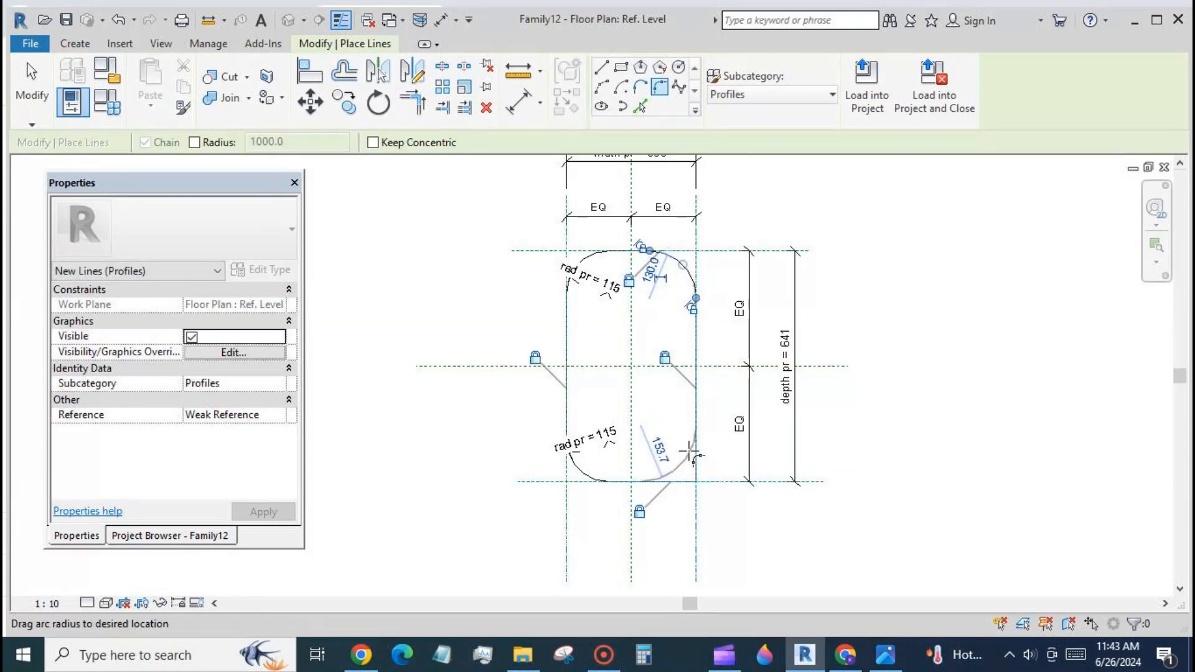
pyautogui.click(684, 465)
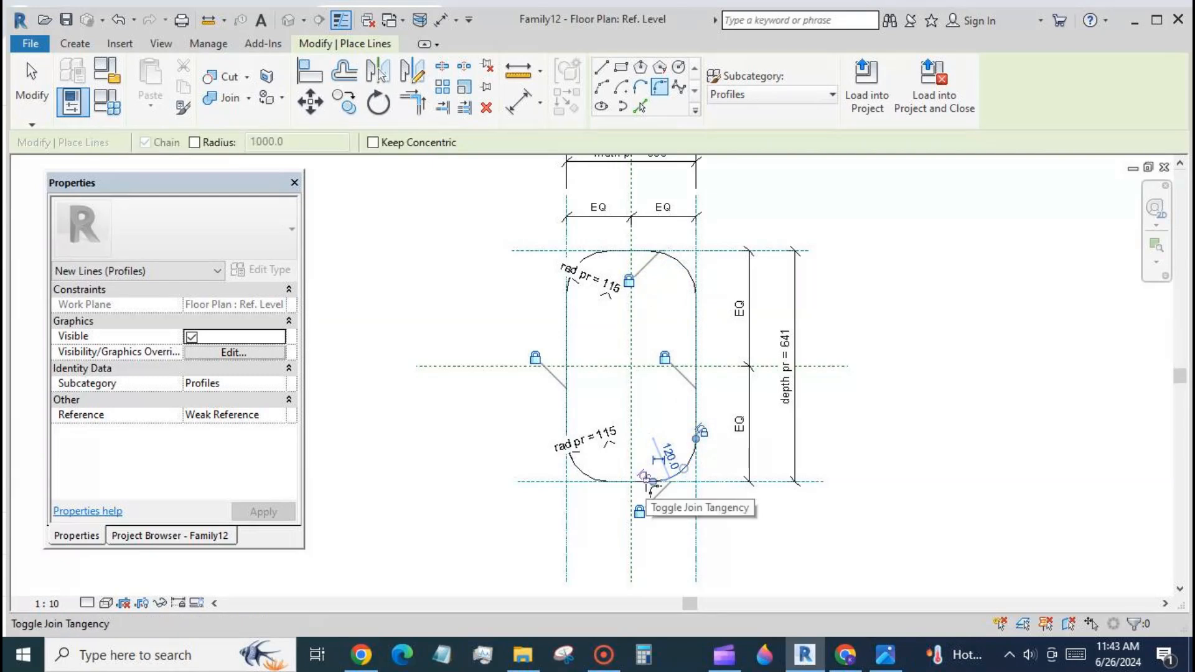
pyautogui.press('Escape')
pyautogui.press('Escape')
# - Make the upper-right arc's radius dimension permanent and label it with the existing "rad pr" parameter
pyautogui.click(682, 267)
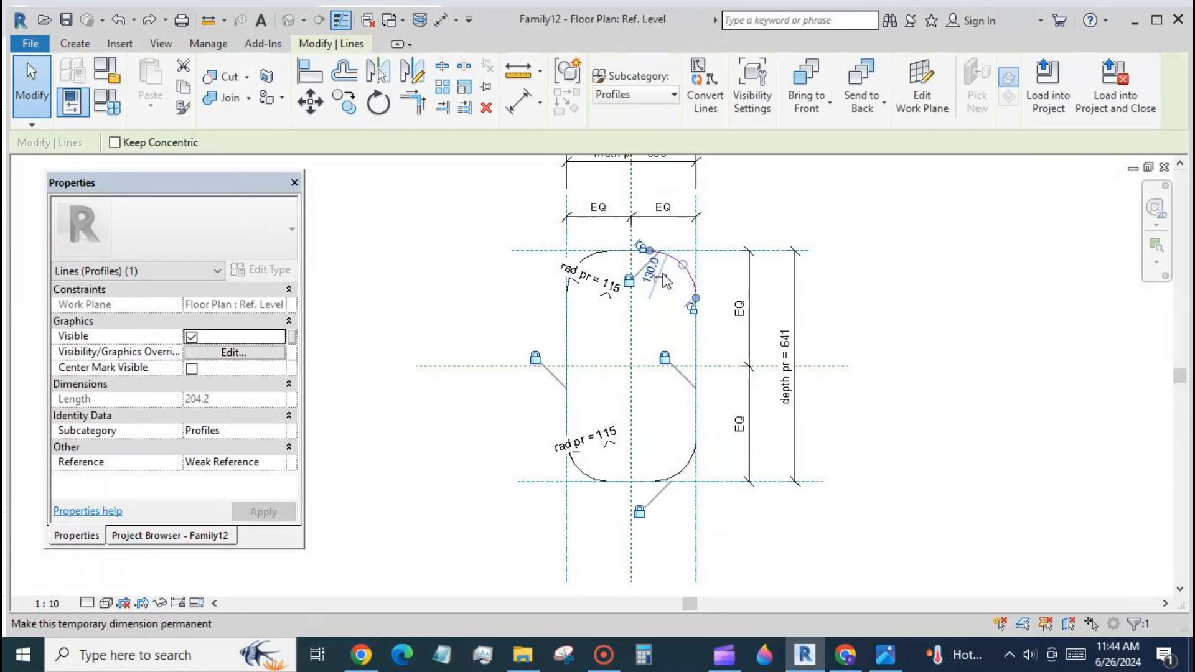
pyautogui.click(663, 277)
pyautogui.click(657, 279)
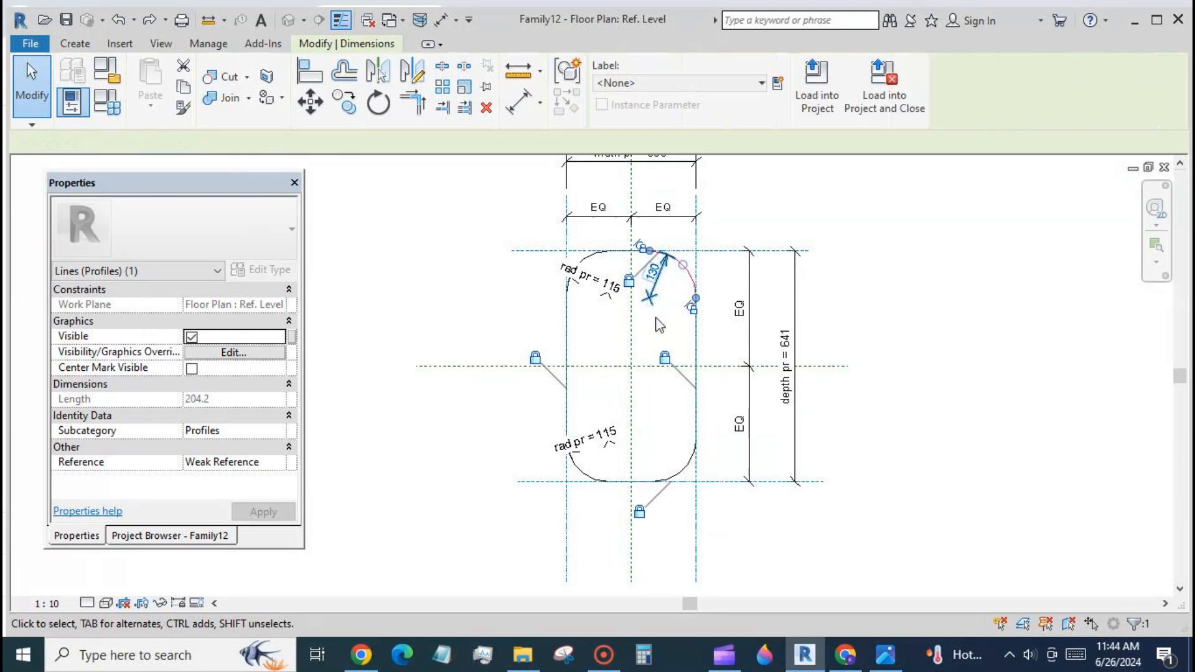
pyautogui.click(747, 83)
pyautogui.click(741, 164)
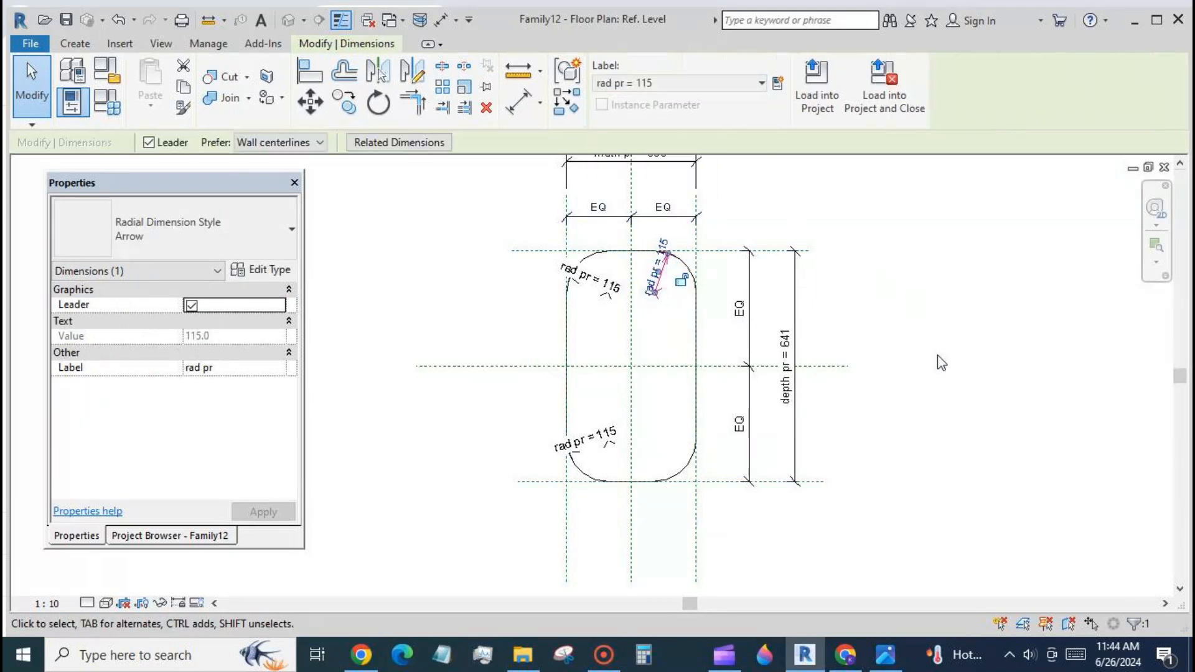
# - Make the lower-right arc's radius dimension permanent and label it with the existing "rad pr" parameter
pyautogui.click(842, 546)
pyautogui.click(680, 488)
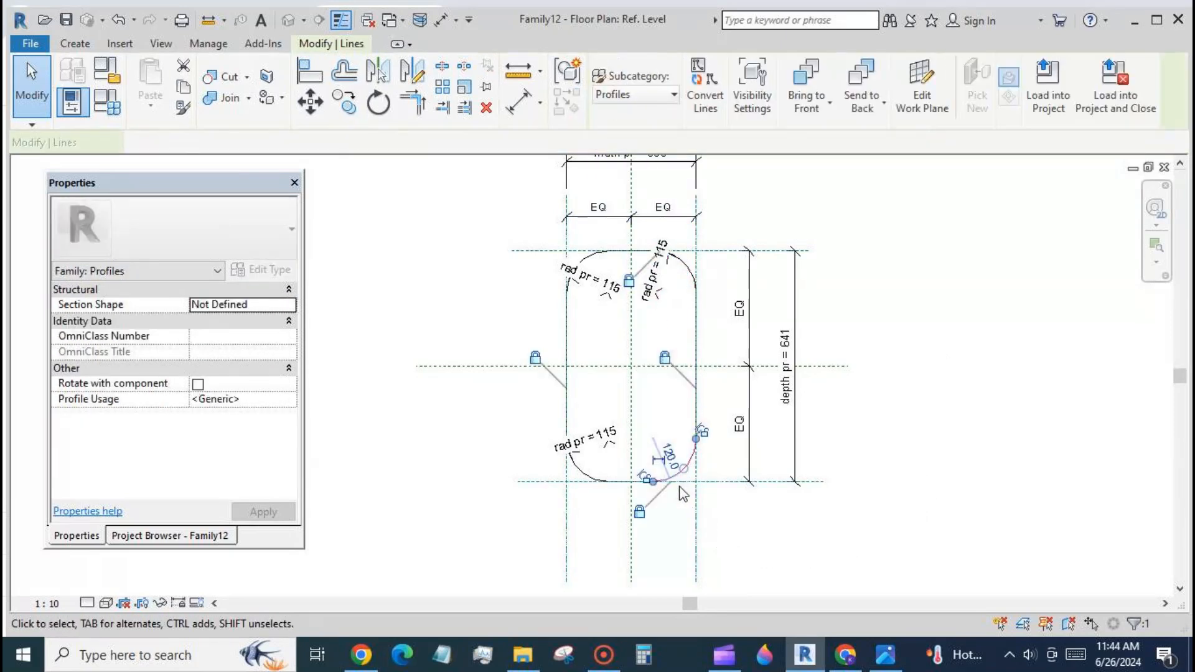
pyautogui.click(657, 459)
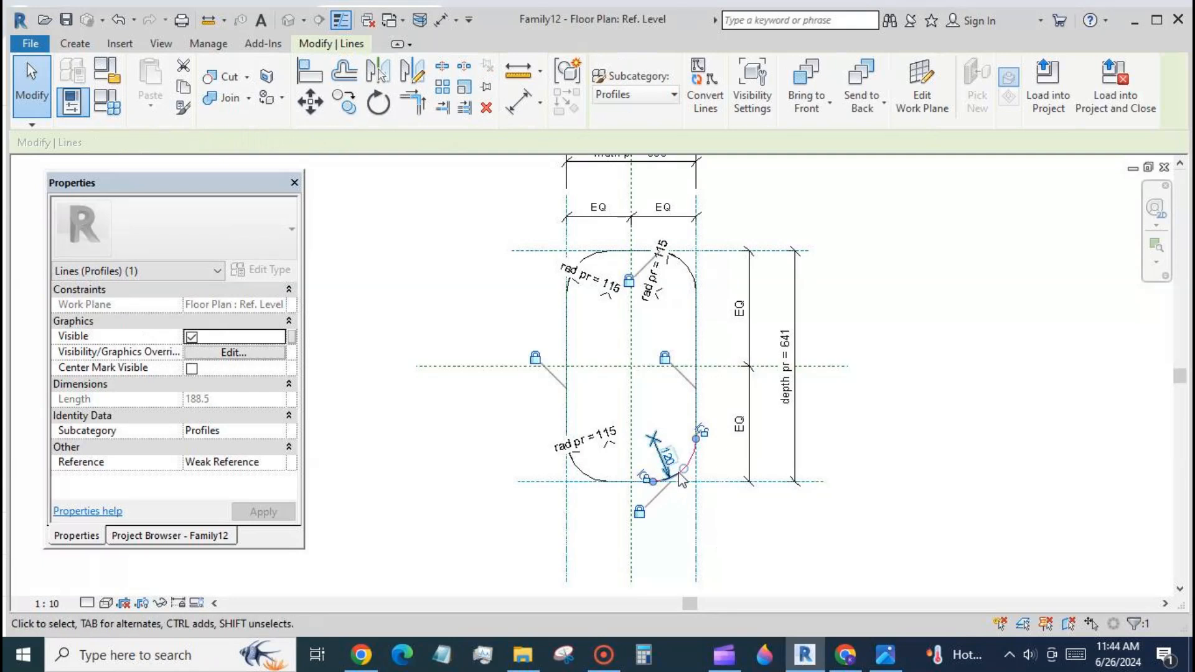
pyautogui.click(661, 455)
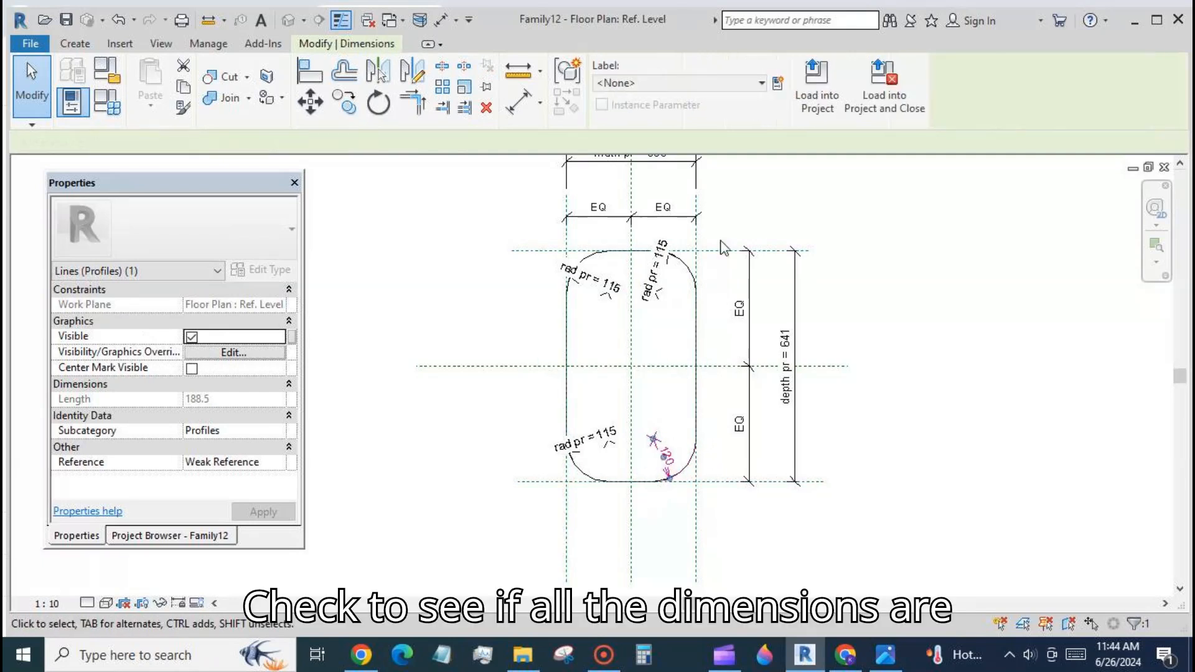
pyautogui.click(761, 83)
pyautogui.click(736, 163)
pyautogui.click(855, 222)
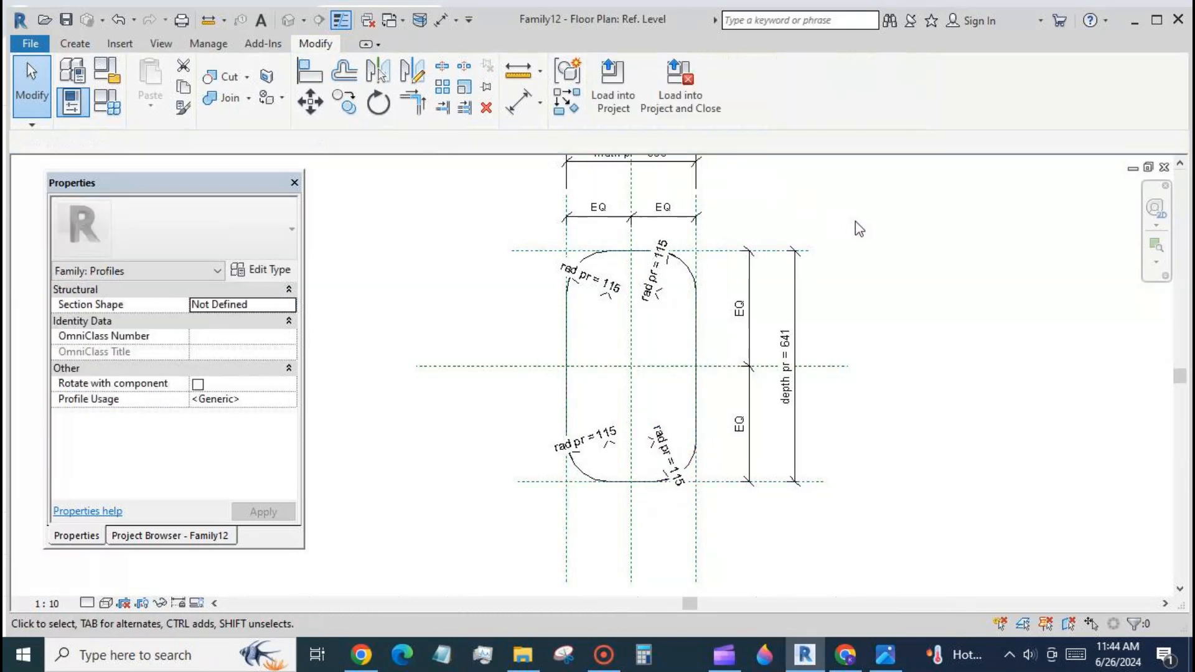
# - Open the family types and apply a "width pr" value of 400 to flex the profile
pyautogui.scroll(-3, 878, 224)
pyautogui.click(107, 101)
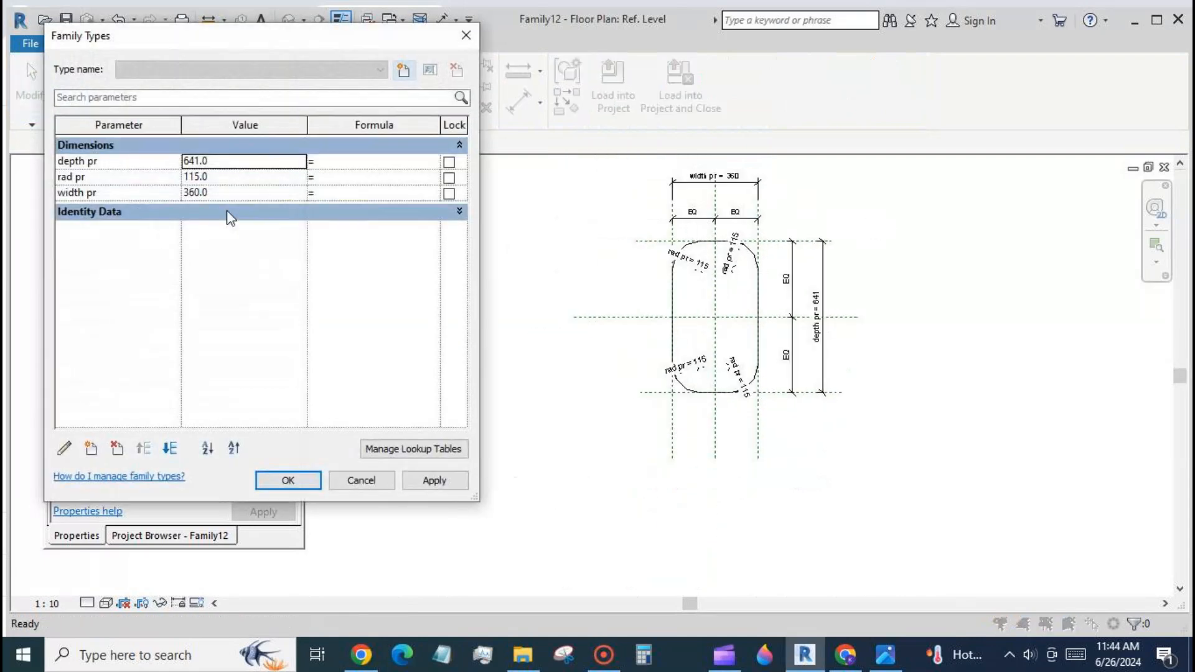
pyautogui.click(240, 193)
pyautogui.write('400')
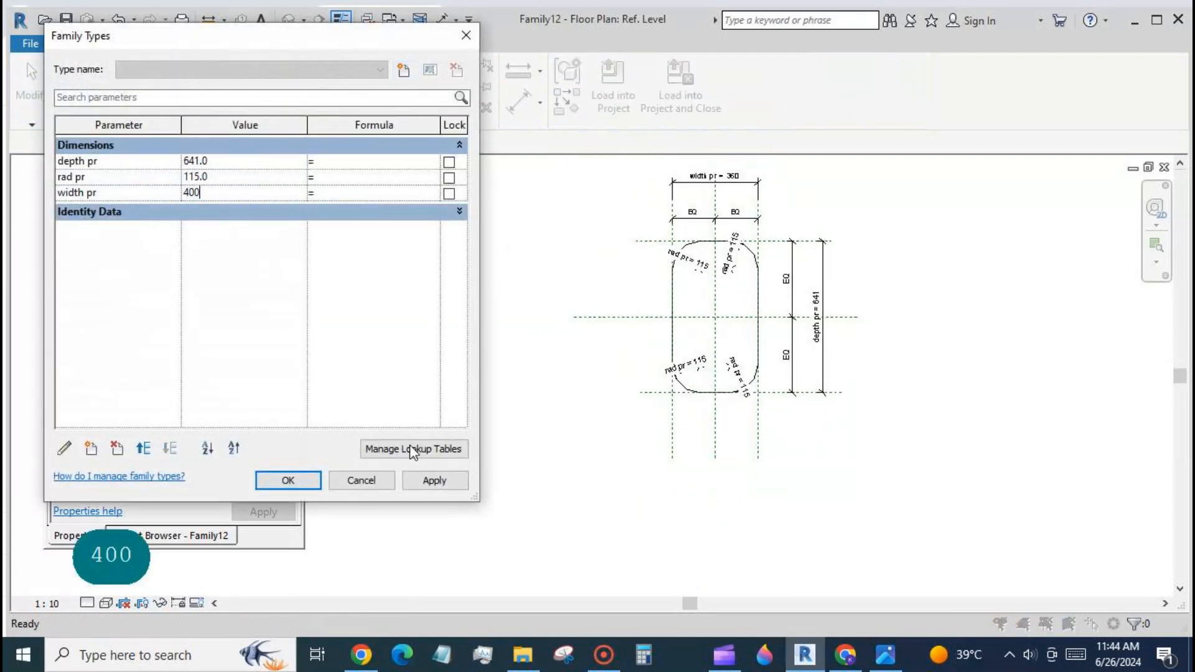
pyautogui.click(423, 481)
# - Set "width pr" to 600 and "depth pr" to 1000, and apply both values to the profile
pyautogui.write('600')
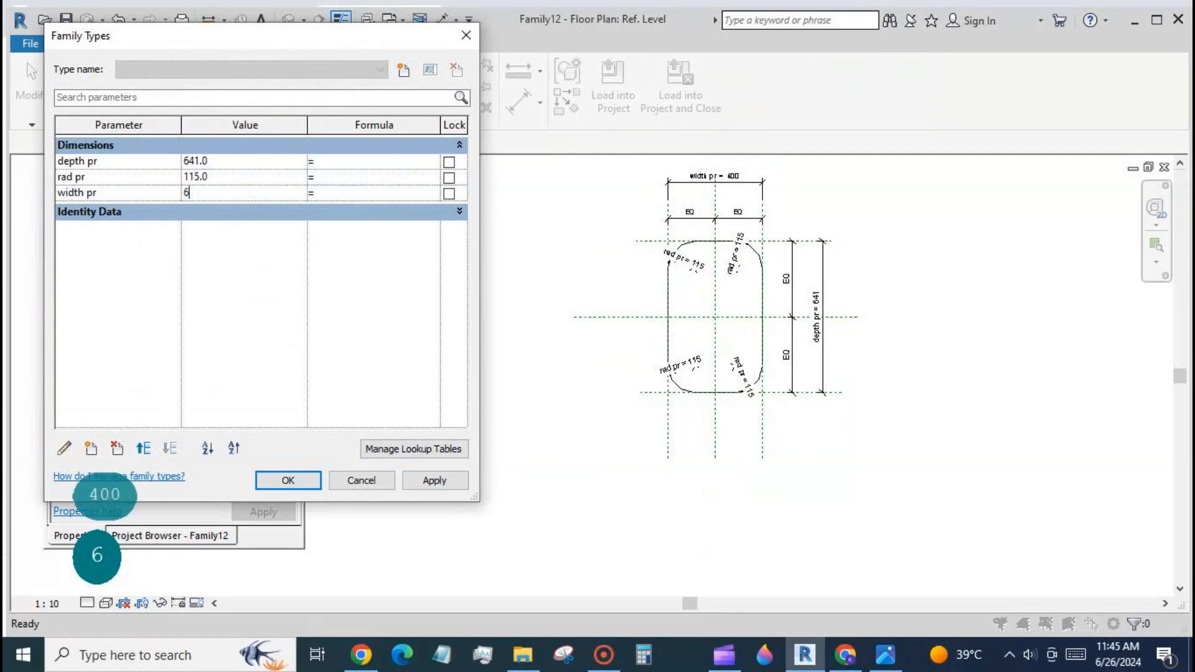
pyautogui.click(226, 161)
pyautogui.write('1000')
pyautogui.click(423, 481)
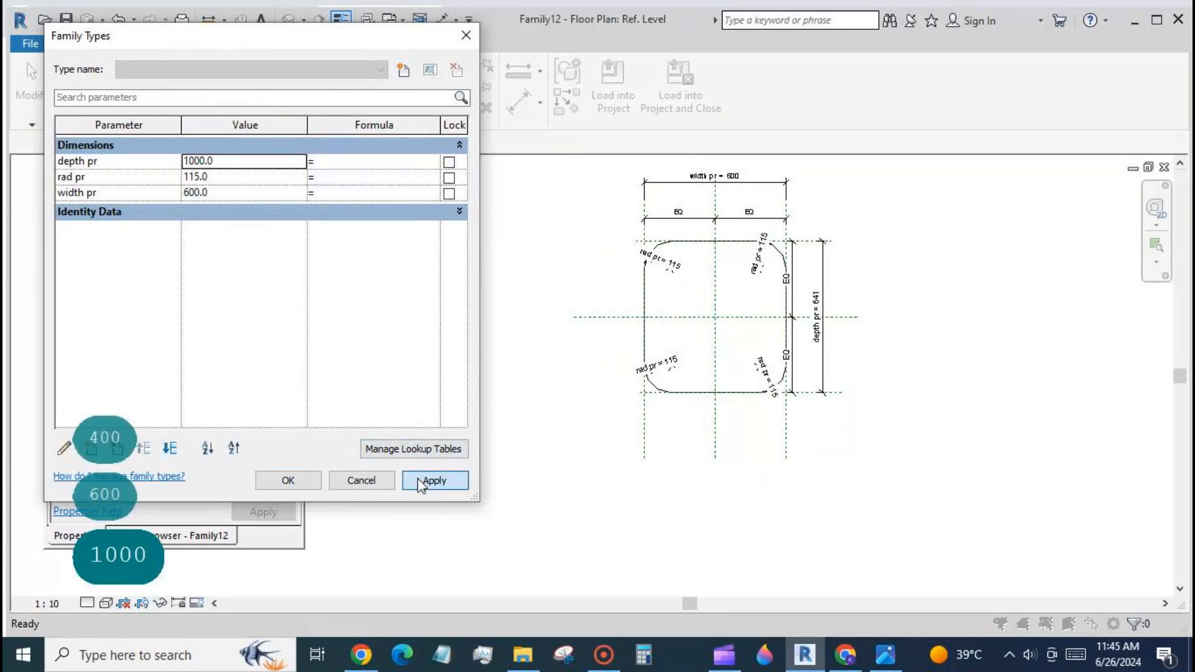
# - Set the shared "rad pr" radius to 44 and apply it to the profile's corners
pyautogui.click(255, 177)
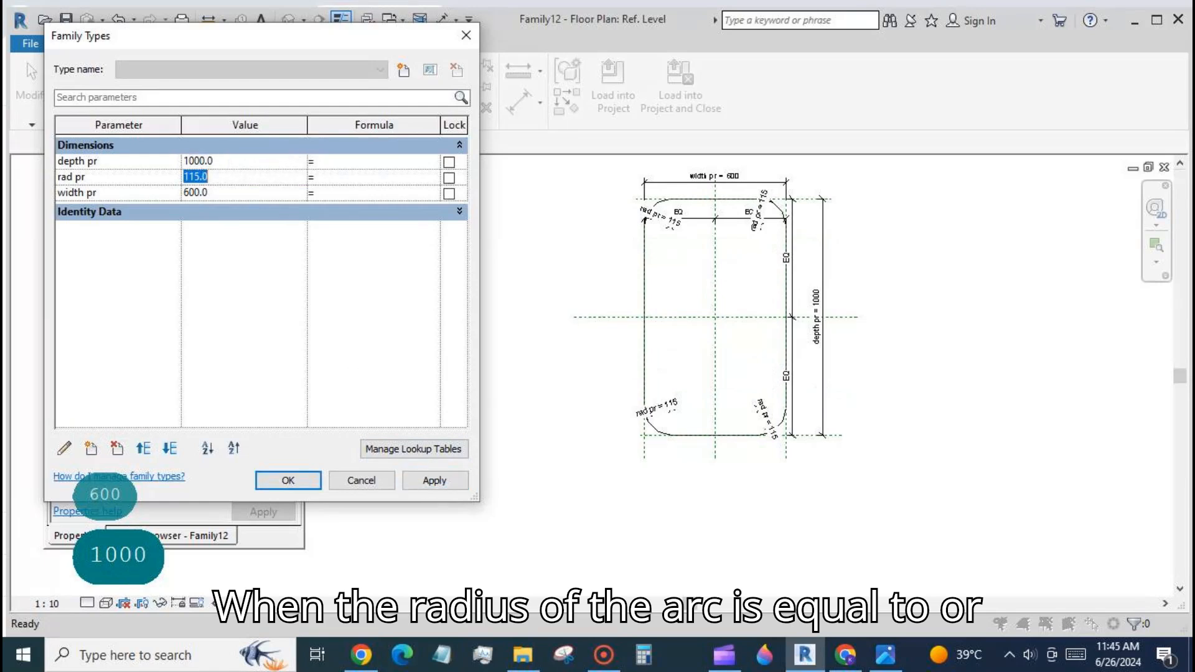
pyautogui.write('44')
pyautogui.click(434, 480)
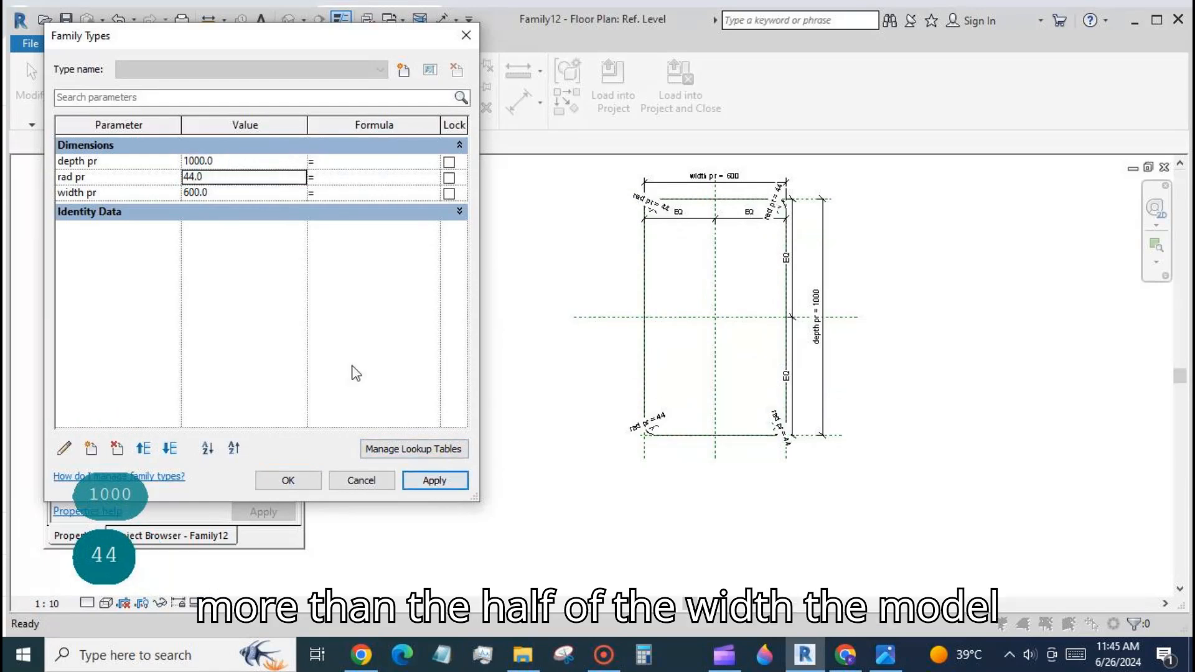
# - Try to apply a "rad pr" value of 300, half of the profile's width
pyautogui.click(228, 180)
pyautogui.write('300')
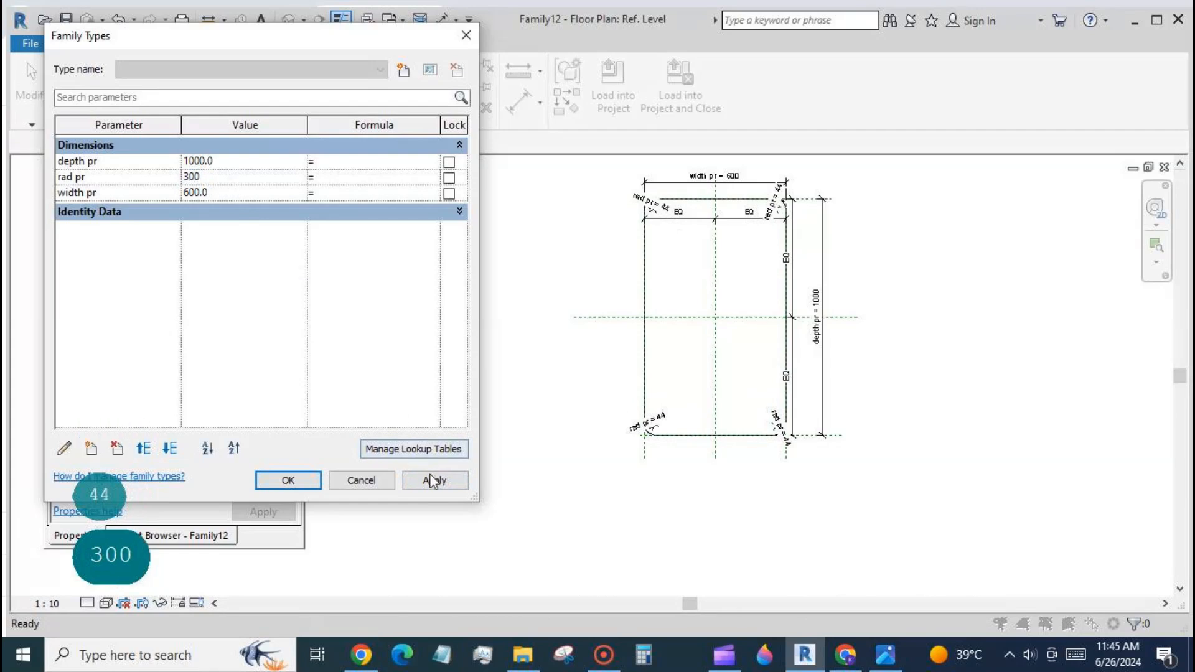
pyautogui.click(434, 481)
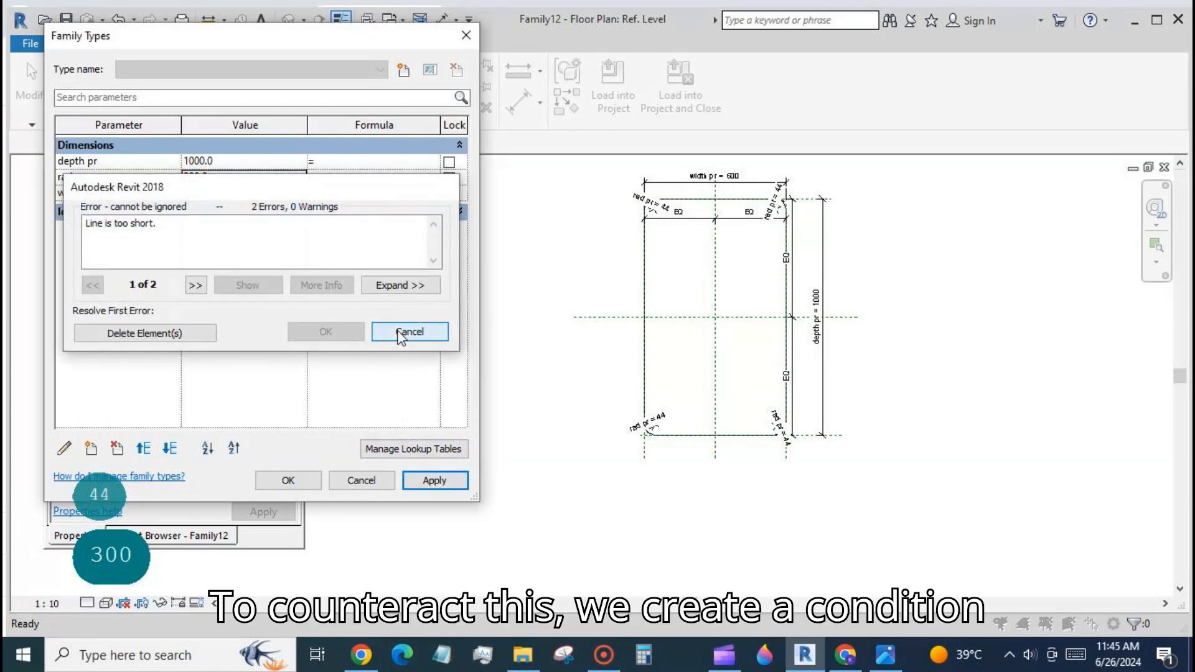
pyautogui.click(399, 335)
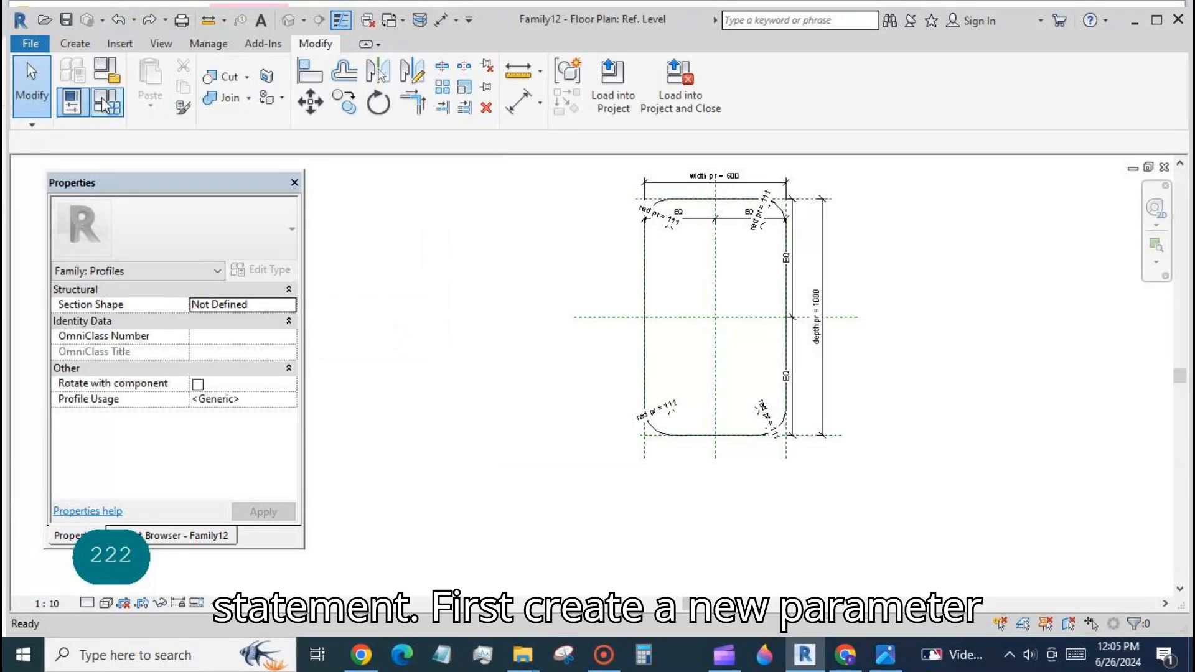
# - Add a type-based length family parameter named "x" under Dimensions and set its value to 222
pyautogui.click(27, 62)
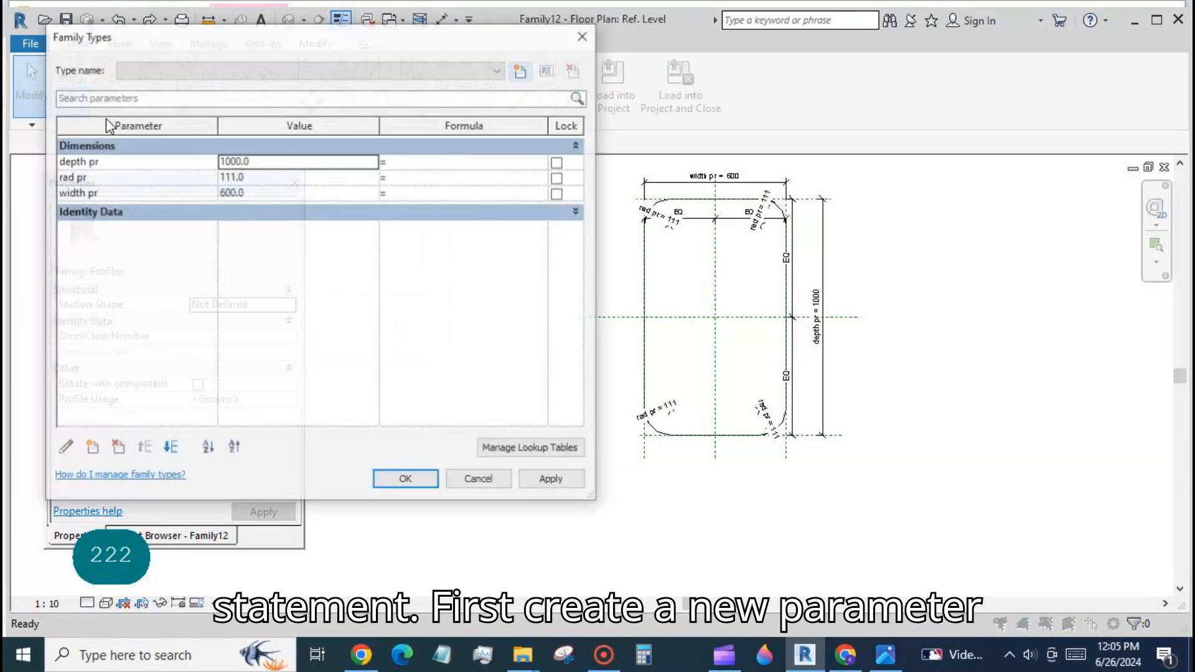
pyautogui.click(92, 450)
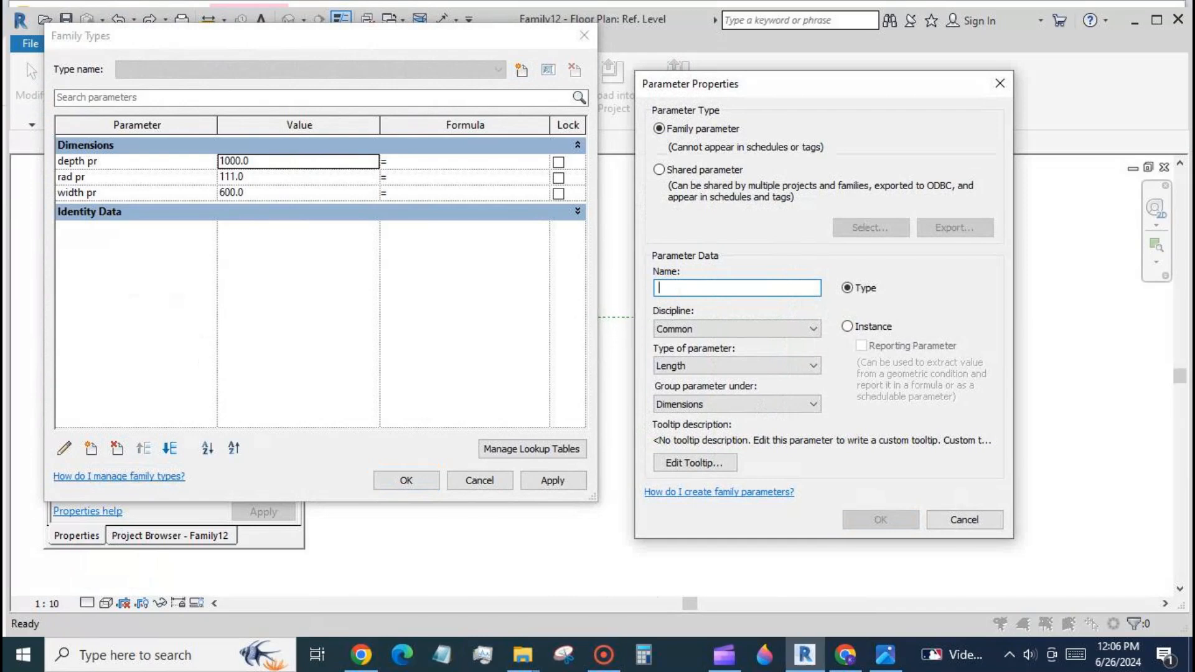
pyautogui.write('x')
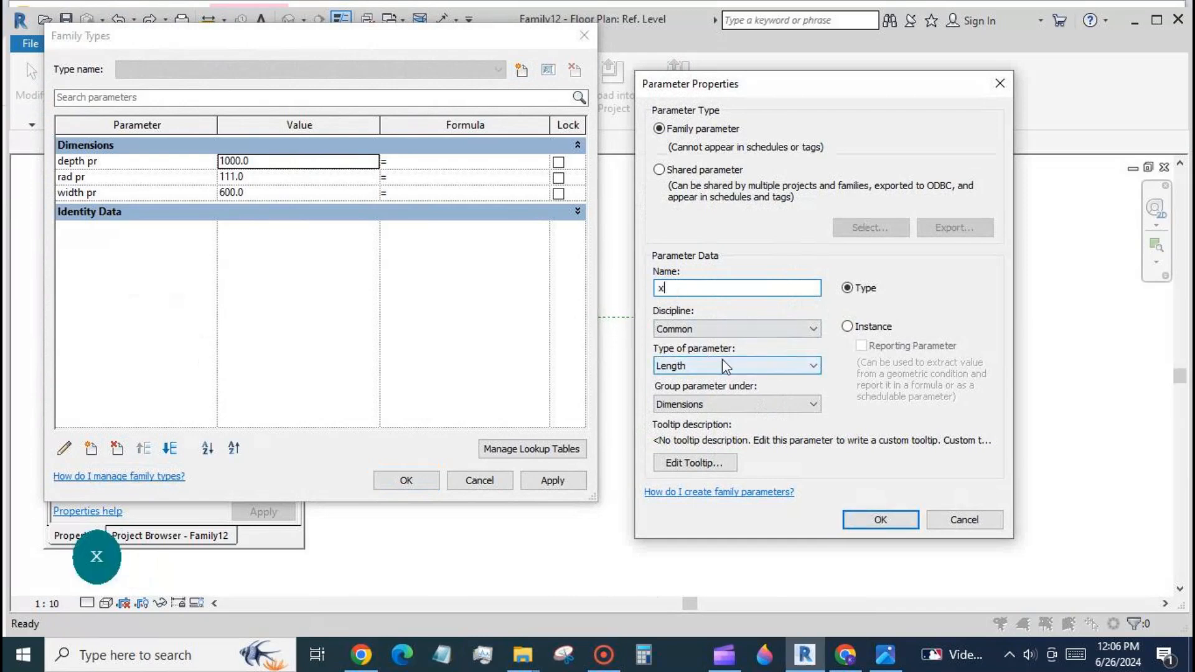
pyautogui.click(880, 520)
pyautogui.click(275, 216)
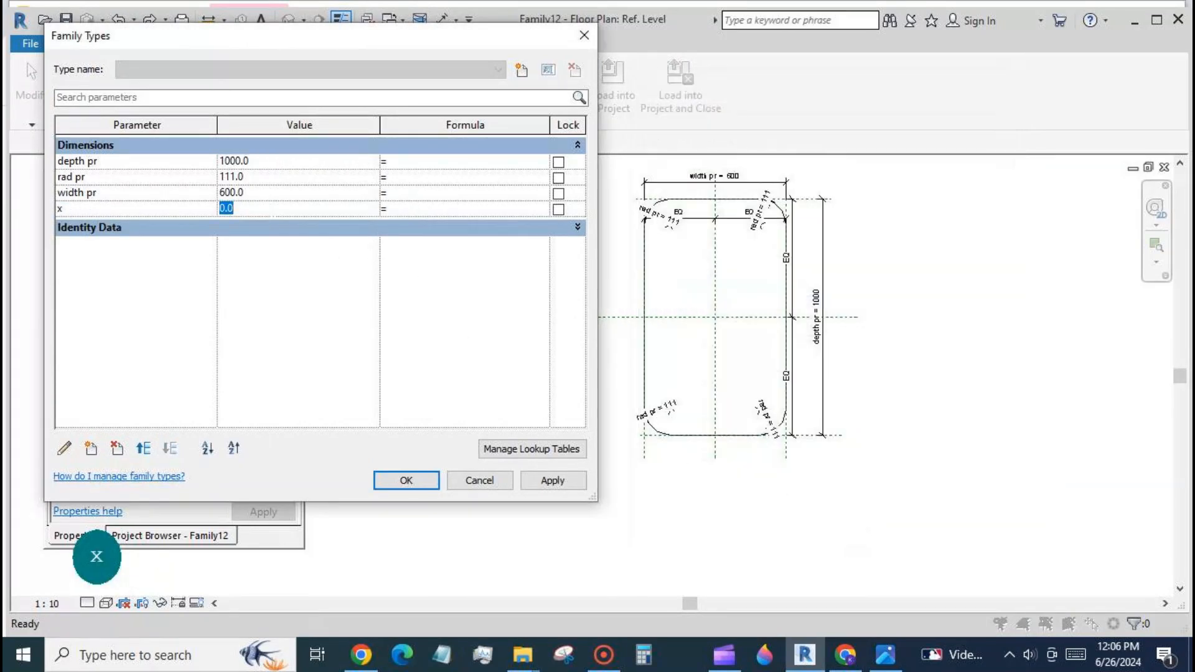
pyautogui.write('222')
pyautogui.click(534, 483)
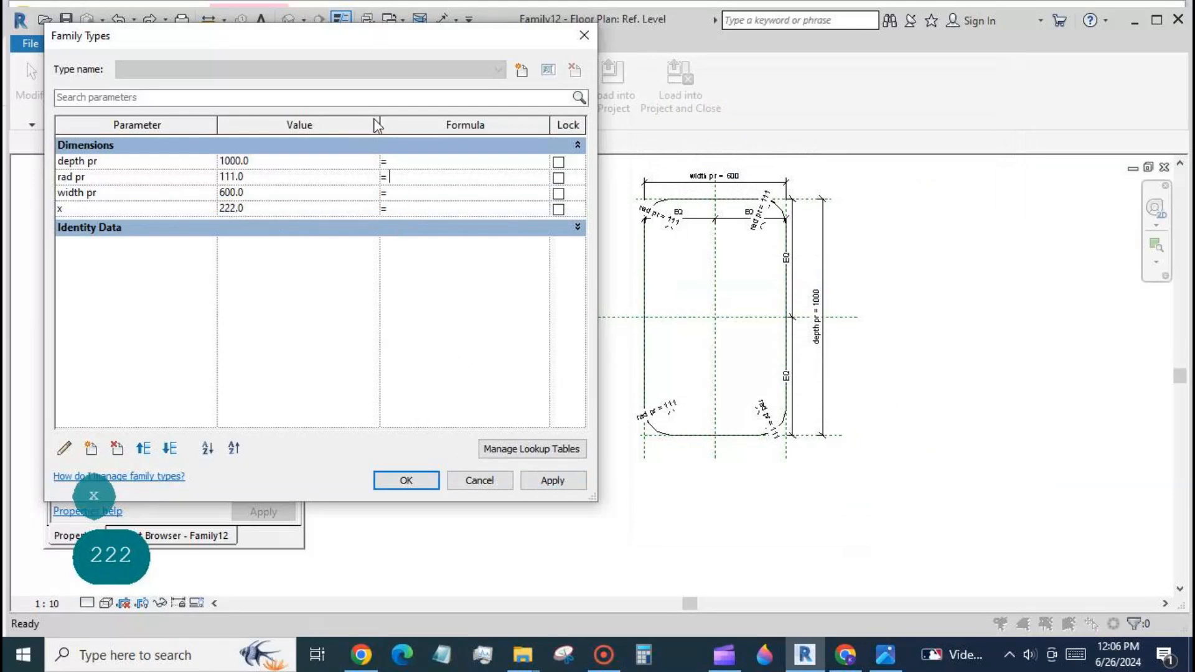
# - Enter the formula if(x > width pr / 2, width pr / 2 - 10, x) for the "rad pr" parameter
pyautogui.moveTo(377, 124); pyautogui.dragTo(278, 125)
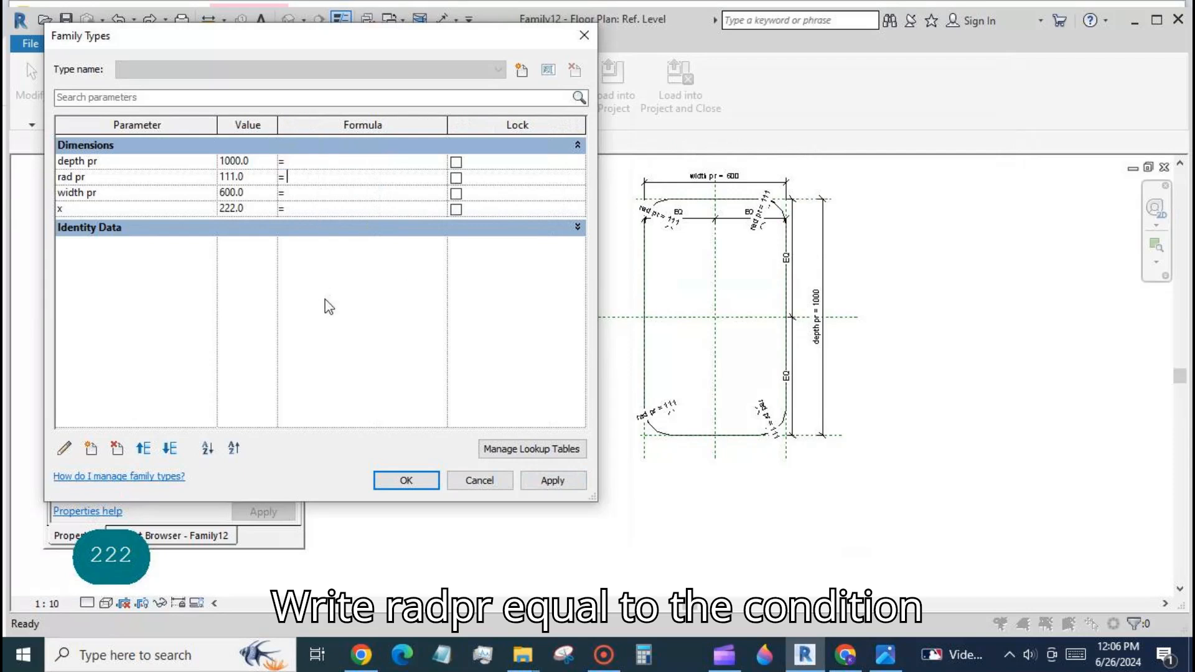
pyautogui.write('if')
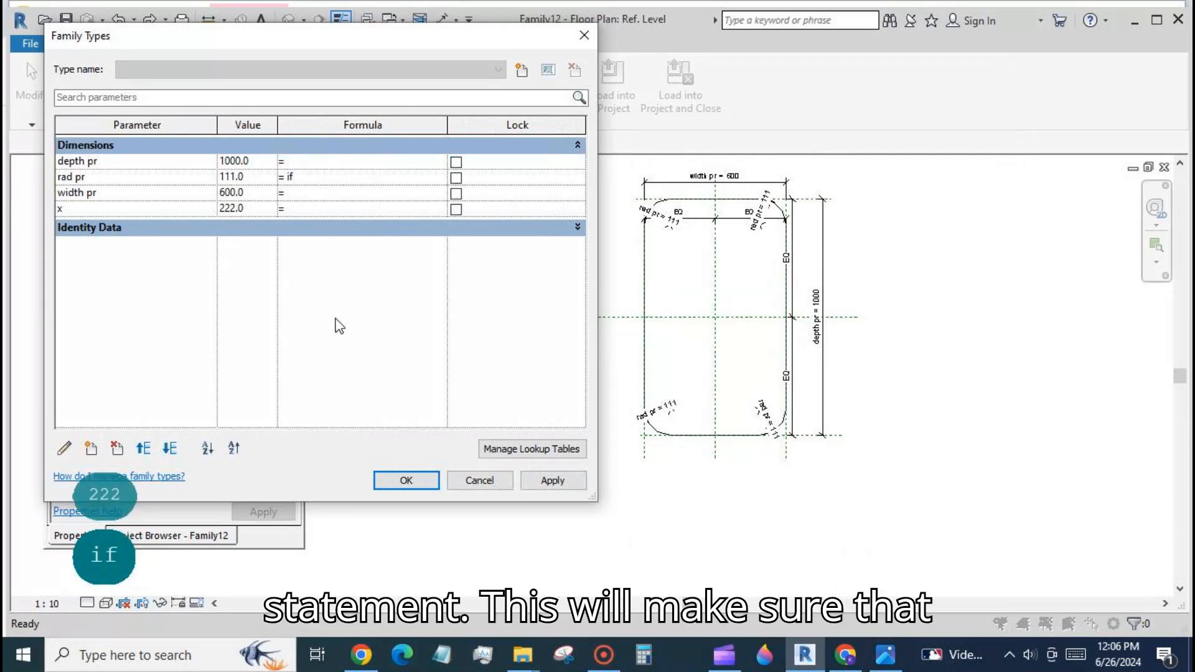
pyautogui.write('(x>wid')
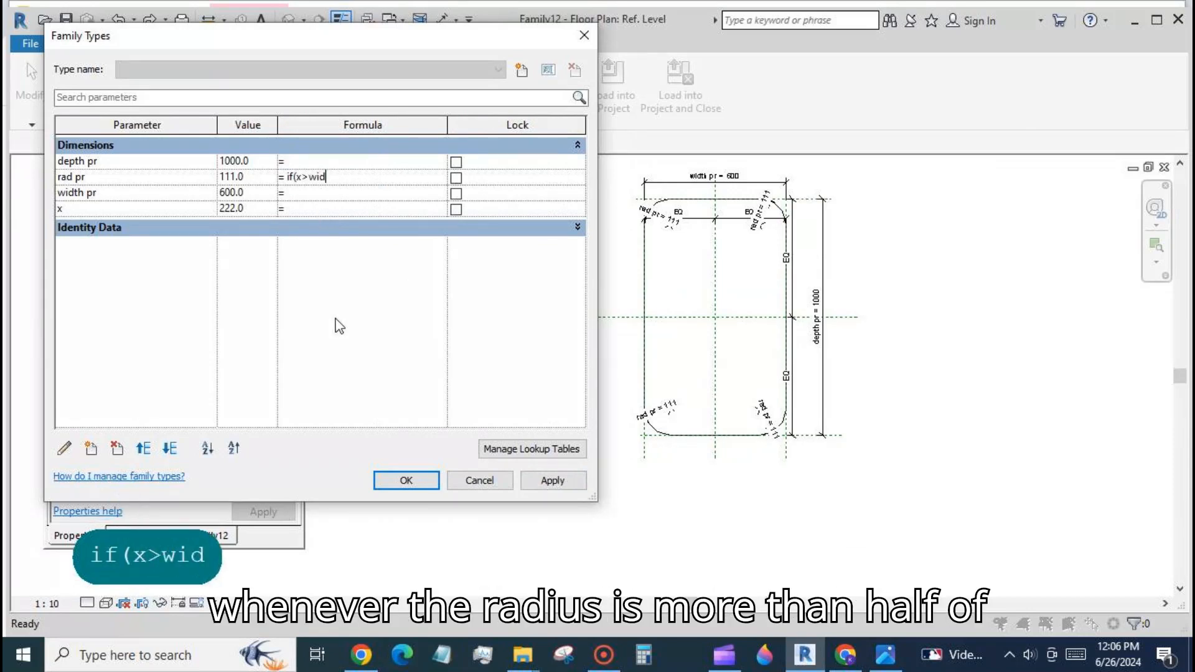
pyautogui.write('tth pr/')
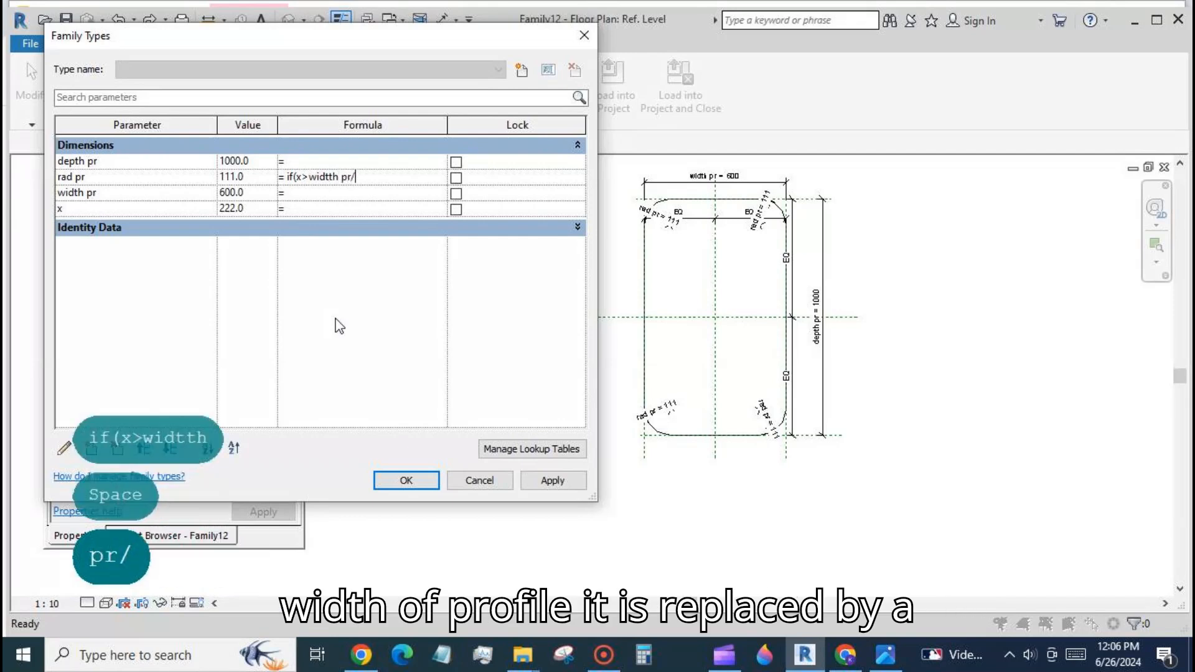
pyautogui.write('2,')
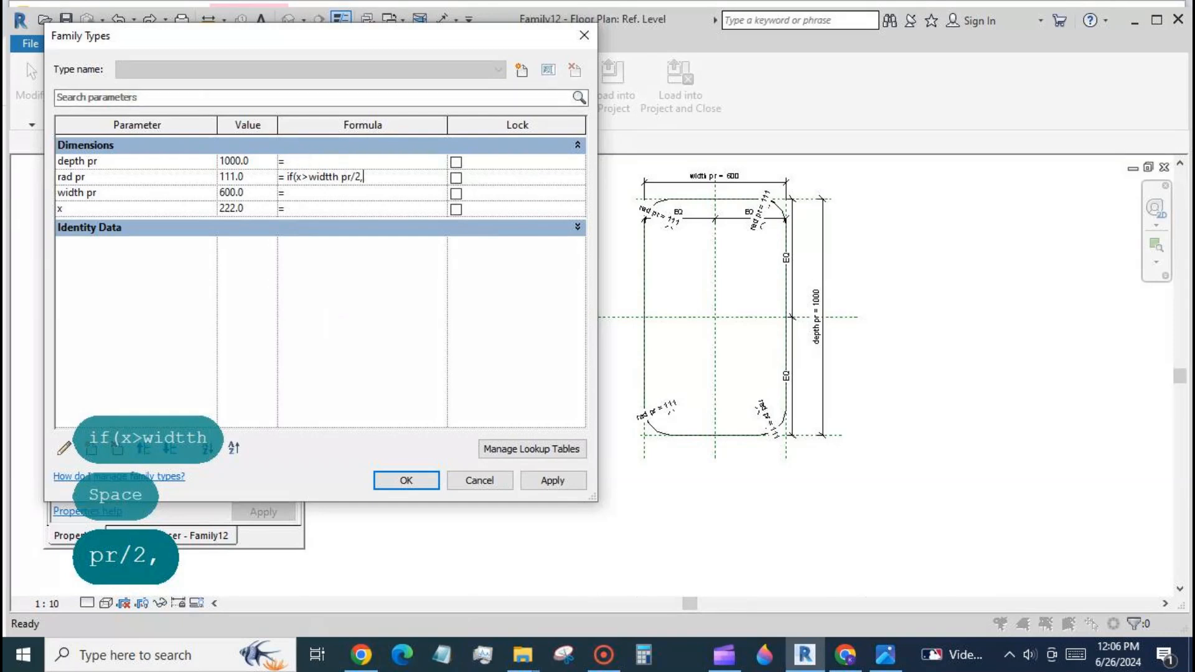
pyautogui.press('BackSpace')
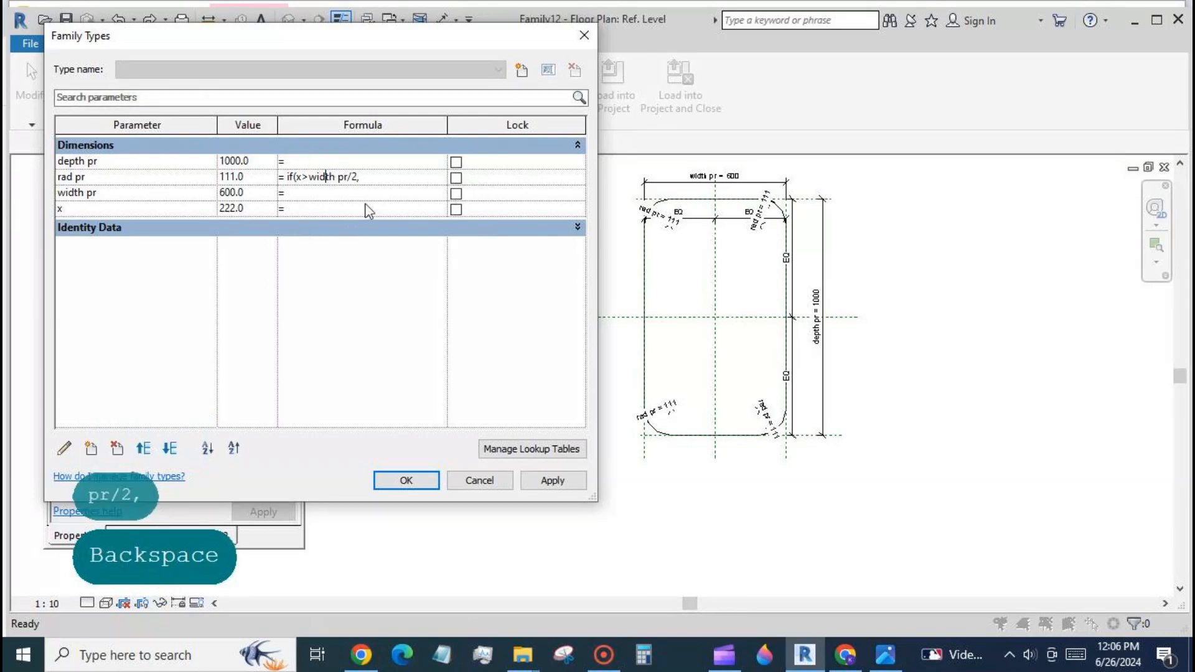
pyautogui.write('width ')
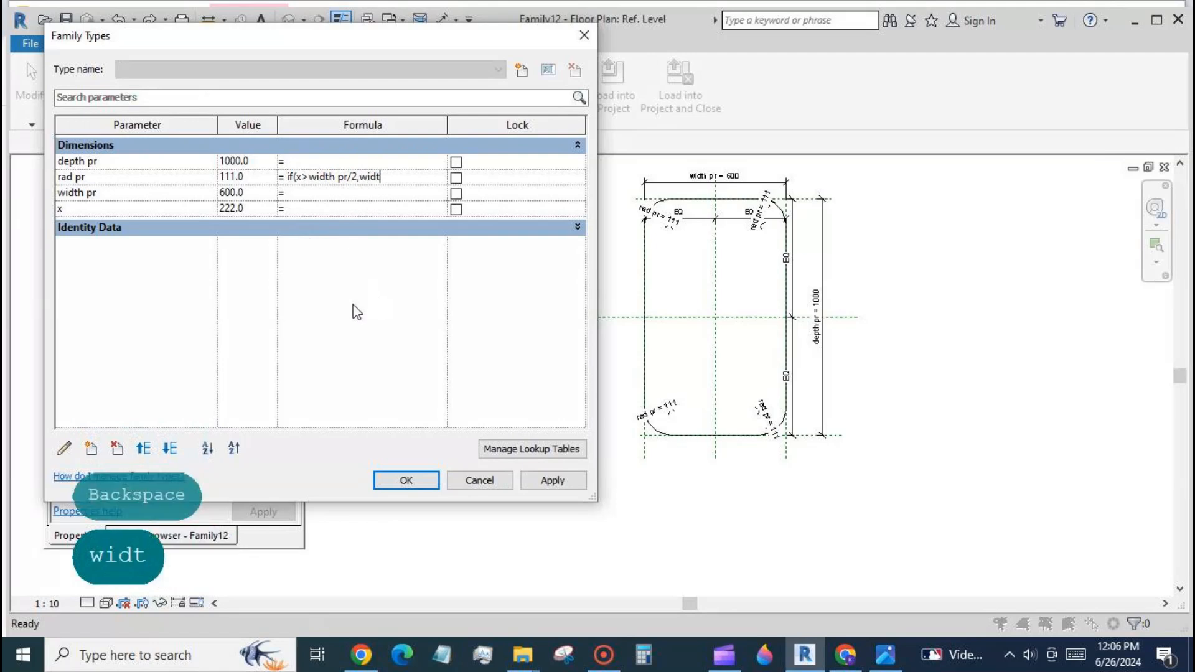
pyautogui.write('pr')
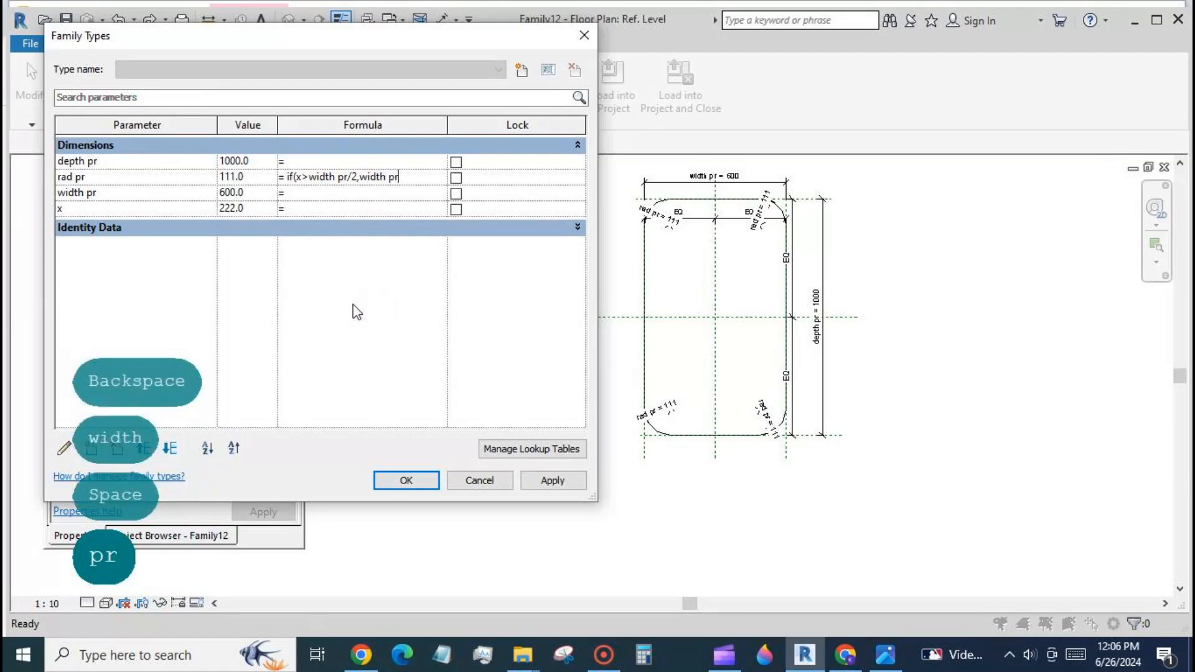
pyautogui.write('/2-10,')
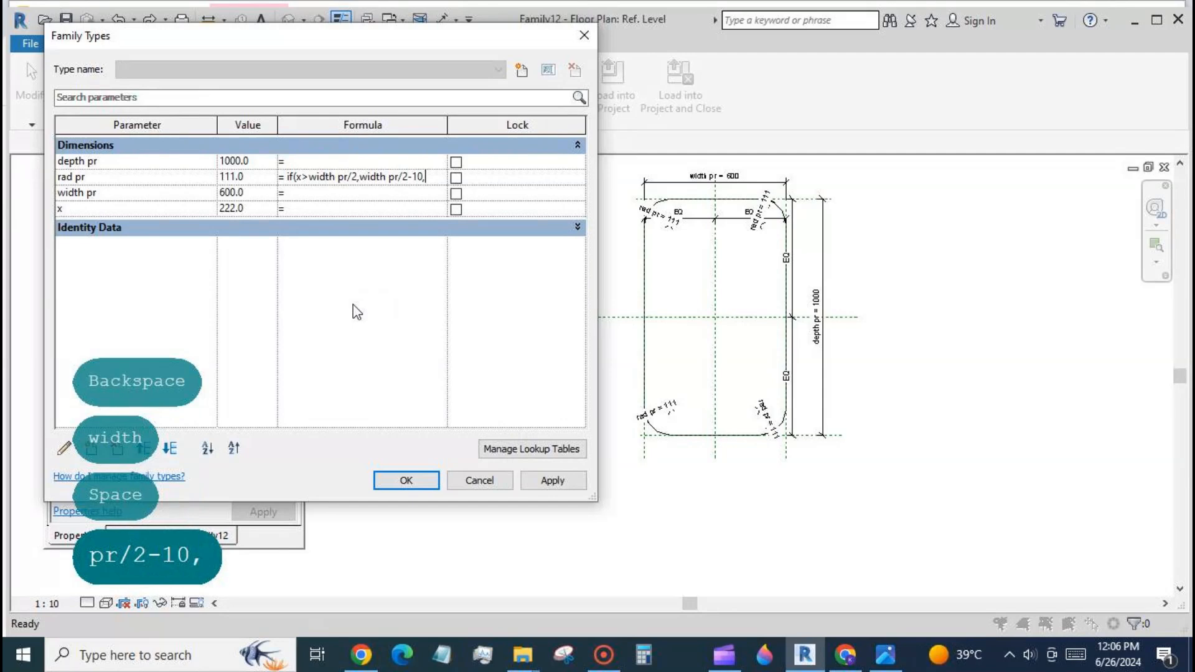
pyautogui.write('x)')
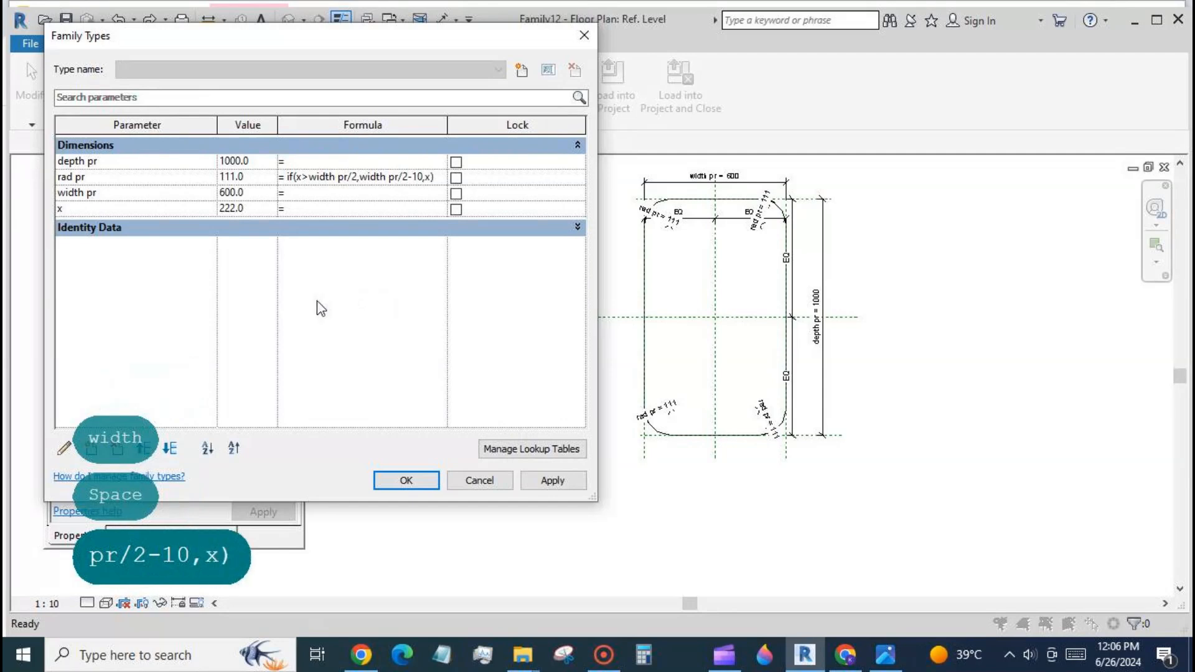
pyautogui.moveTo(446, 125); pyautogui.dragTo(491, 125)
pyautogui.moveTo(279, 126); pyautogui.dragTo(297, 126)
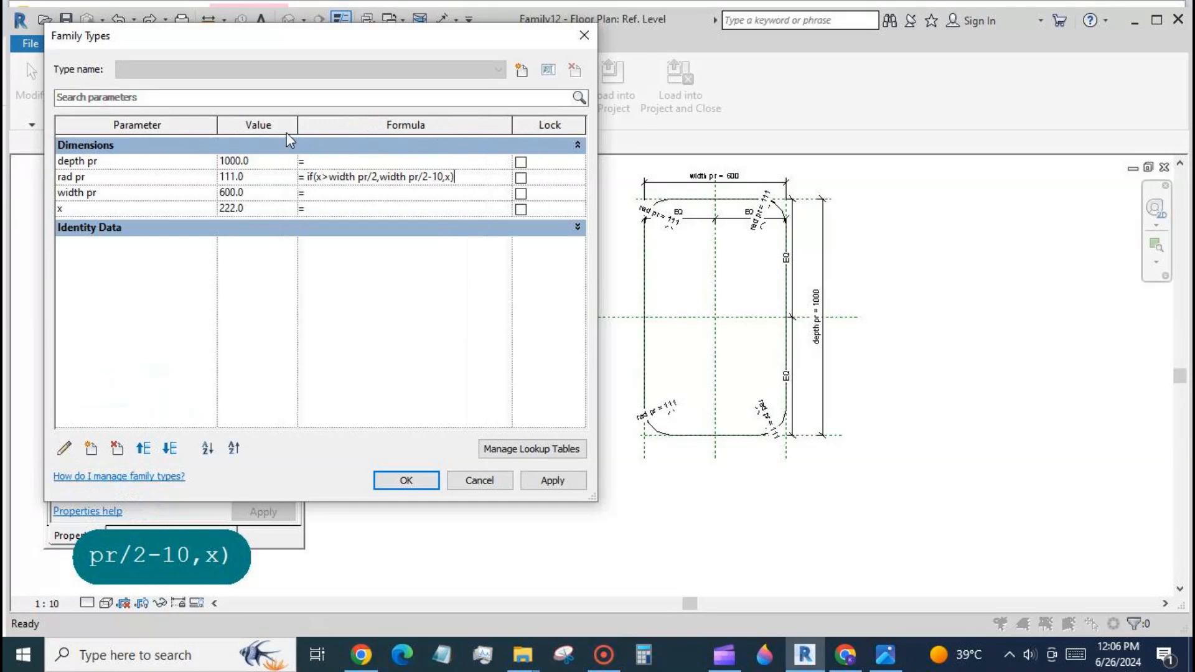
# - Set "x" to 333 and apply it to test the radius formula against the profile's width
pyautogui.click(257, 208)
pyautogui.write('333')
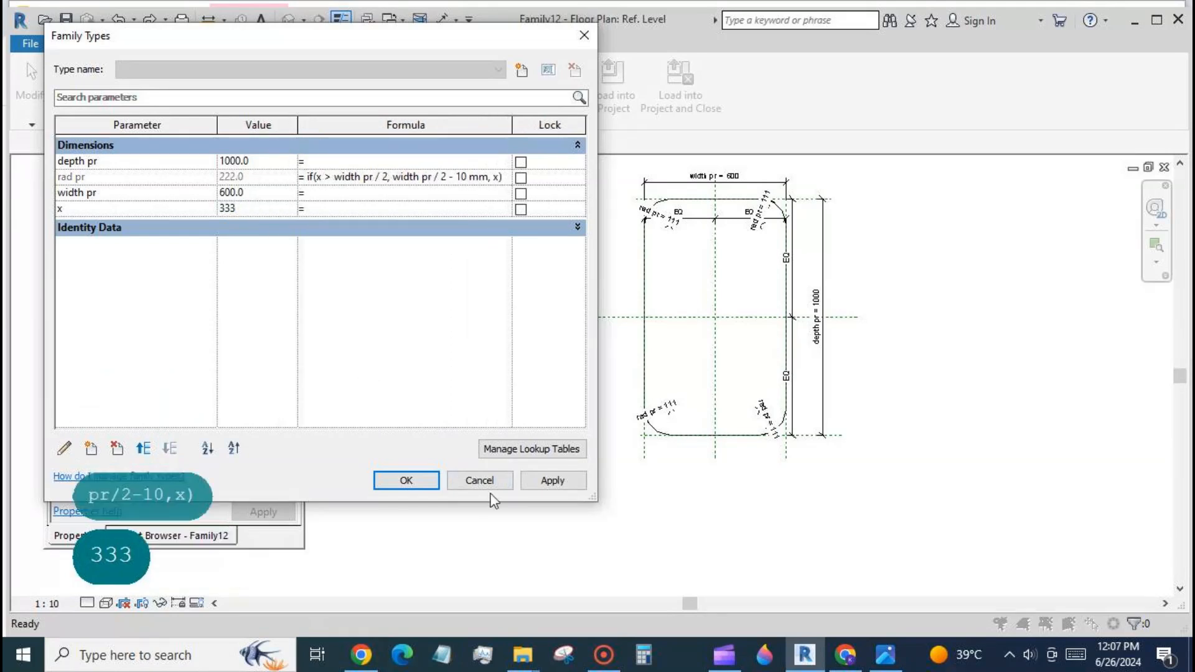
pyautogui.click(539, 481)
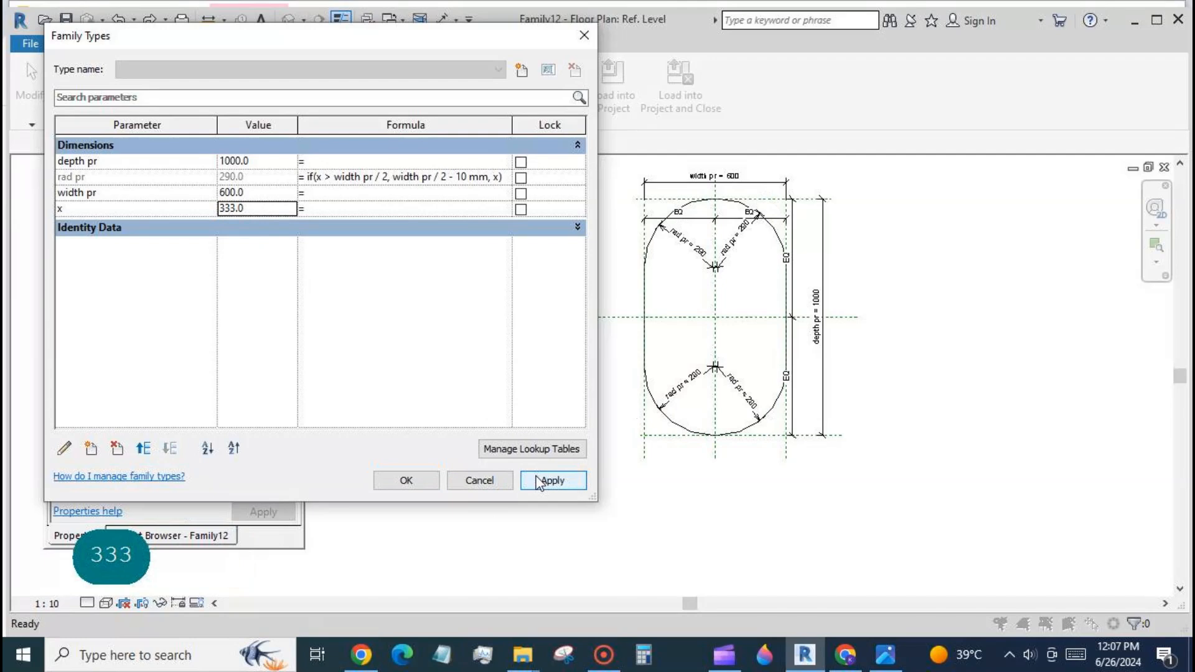
# - Test the radius formula with "width pr" values of 777 and 444, applying each to the profile
pyautogui.click(258, 193)
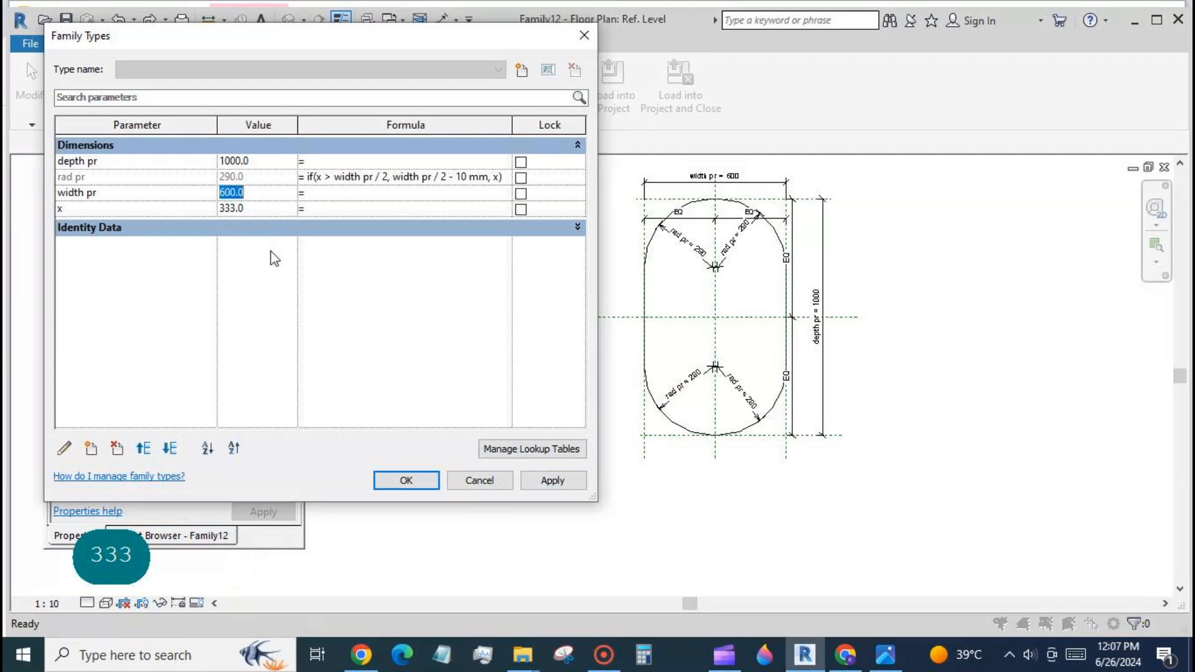
pyautogui.write('777')
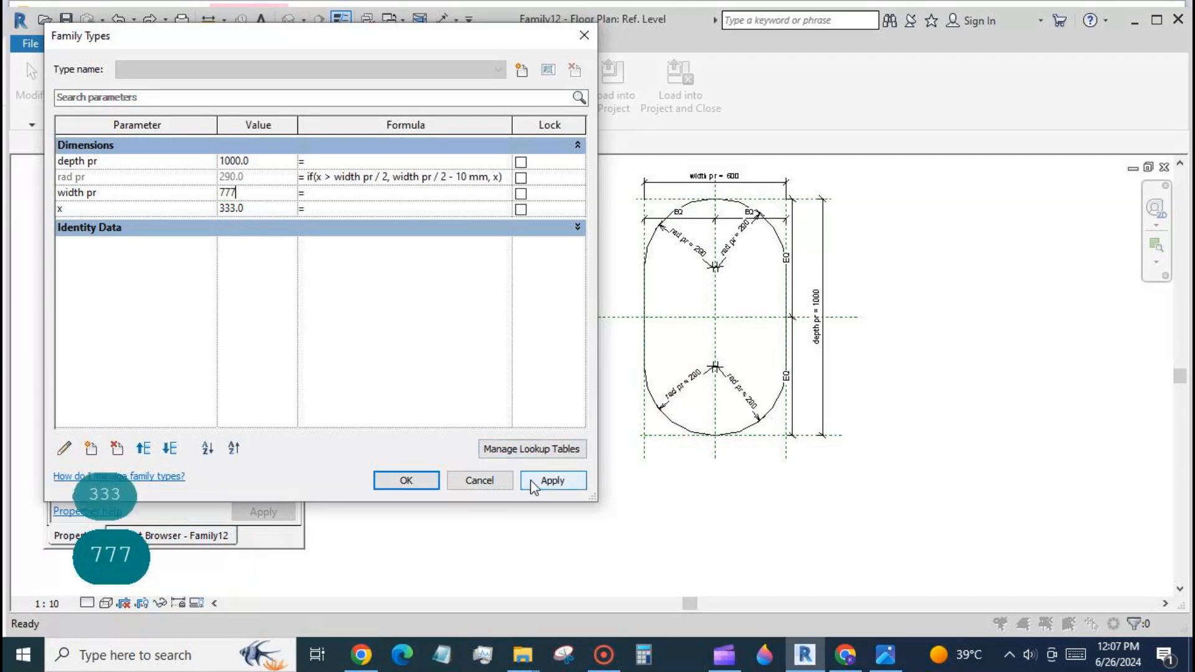
pyautogui.click(535, 483)
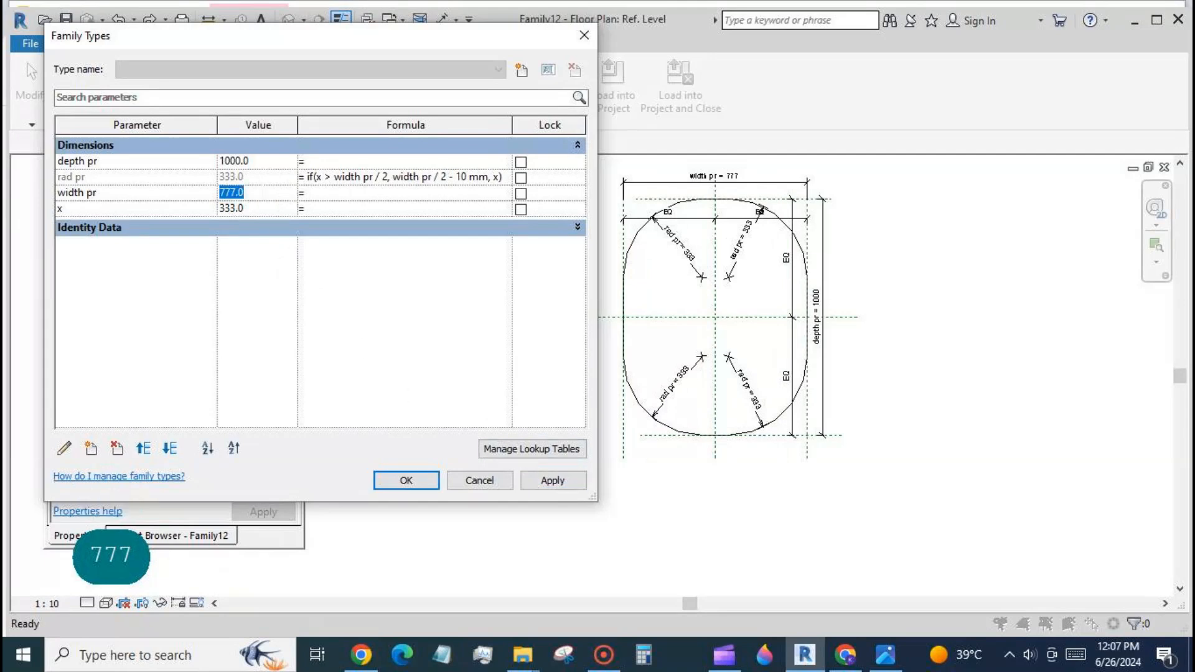
pyautogui.write('444')
pyautogui.click(543, 482)
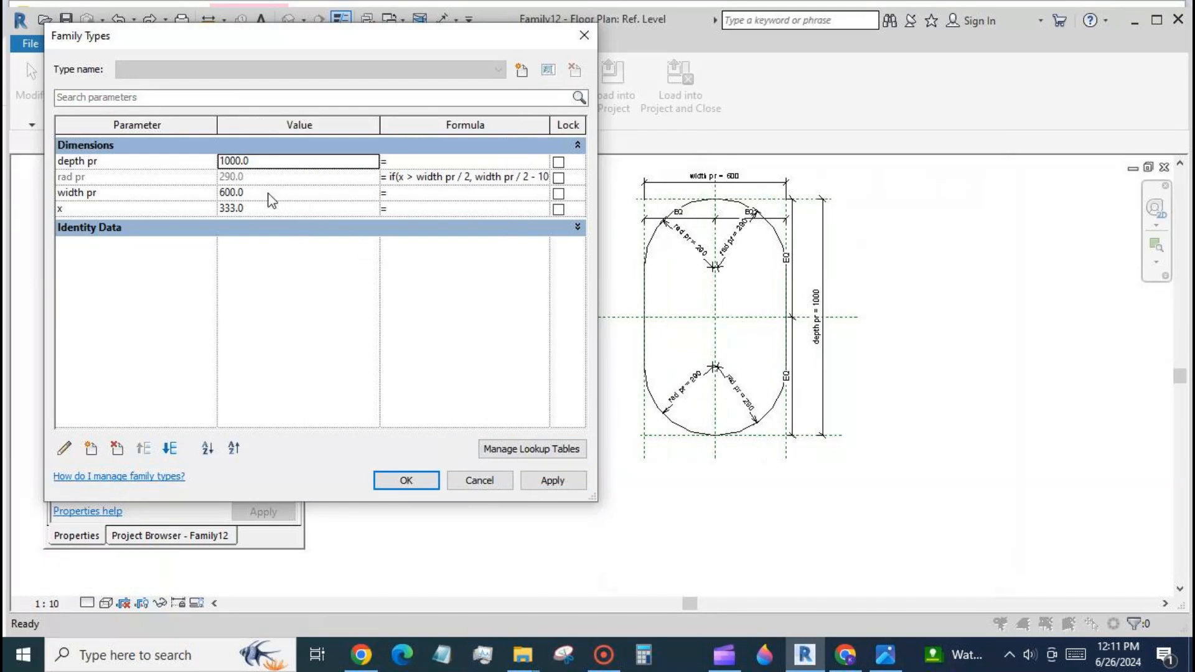
# - Set "x" to 200 and apply it to the profile's corner radii
pyautogui.click(270, 209)
pyautogui.write('200')
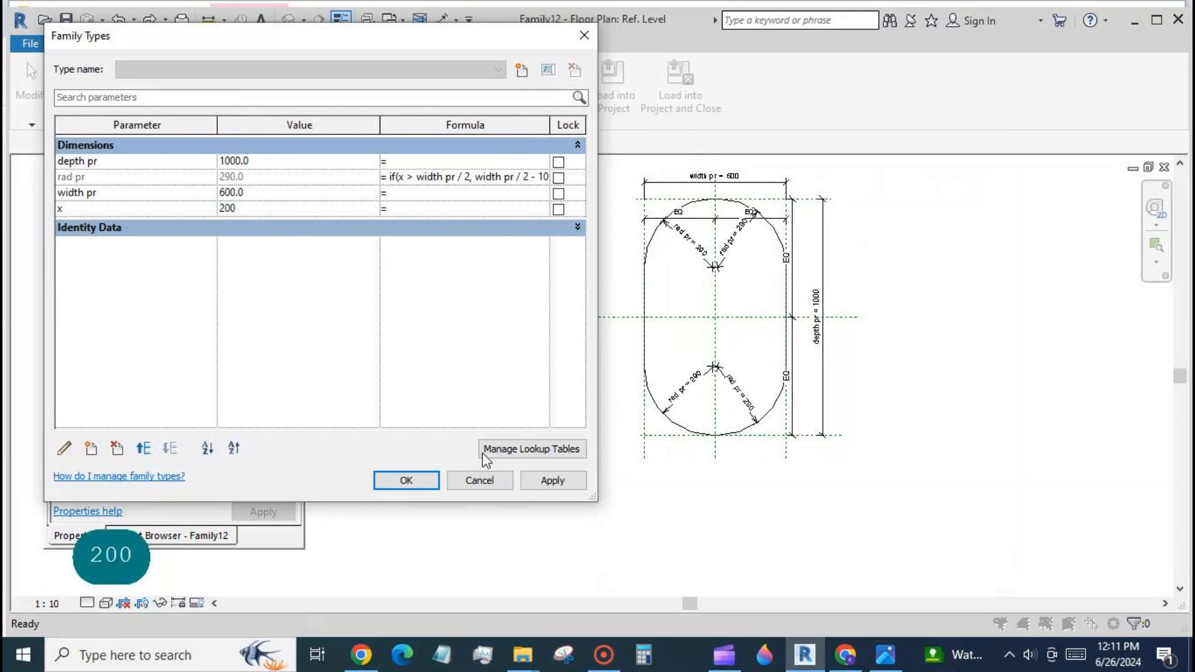
pyautogui.click(548, 480)
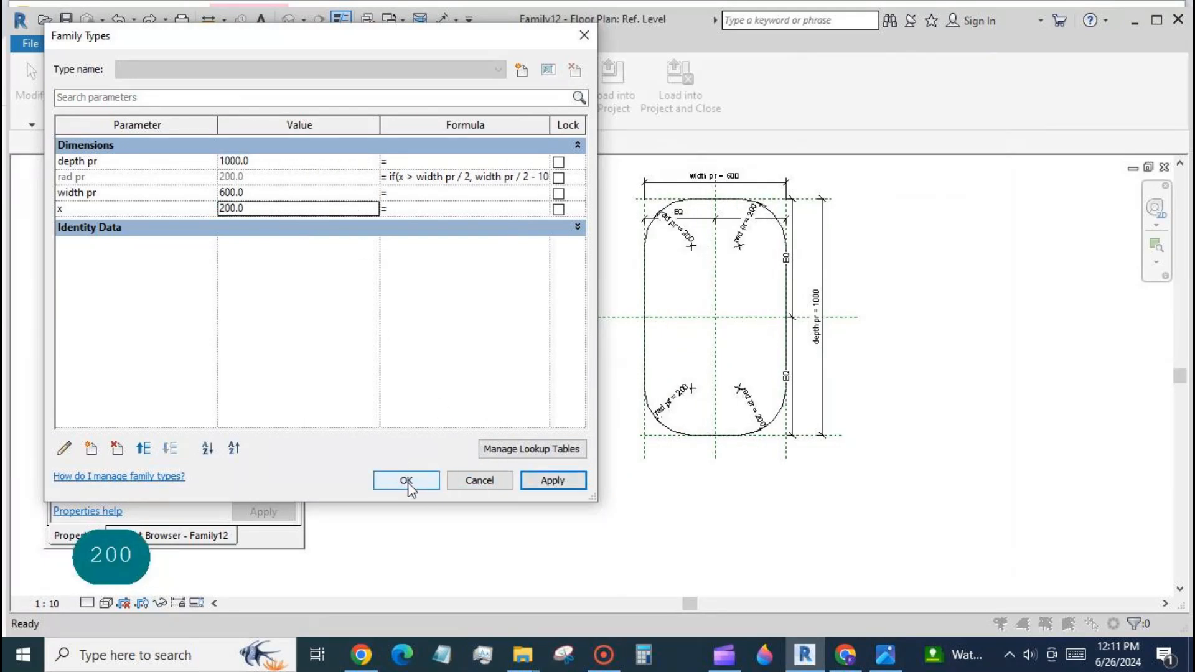
# - Set "depth pr" to 200 and "width pr" to 100, and apply both values to the profile
pyautogui.click(277, 162)
pyautogui.write('200')
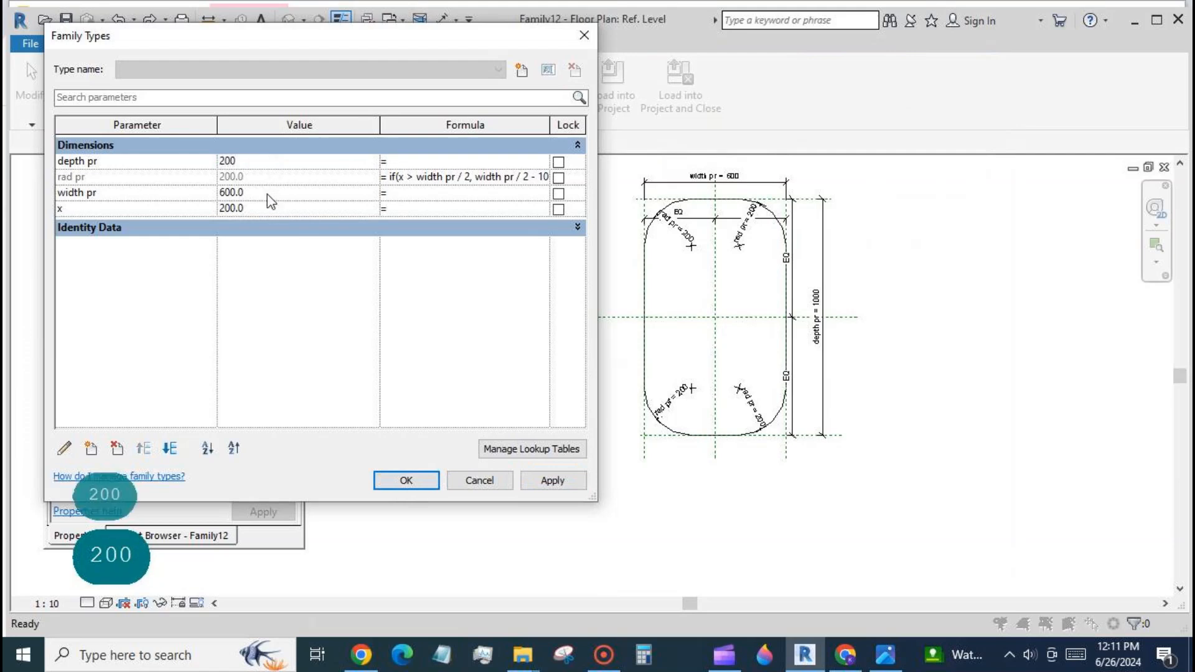
pyautogui.press('Tab')
pyautogui.write('100')
pyautogui.click(552, 480)
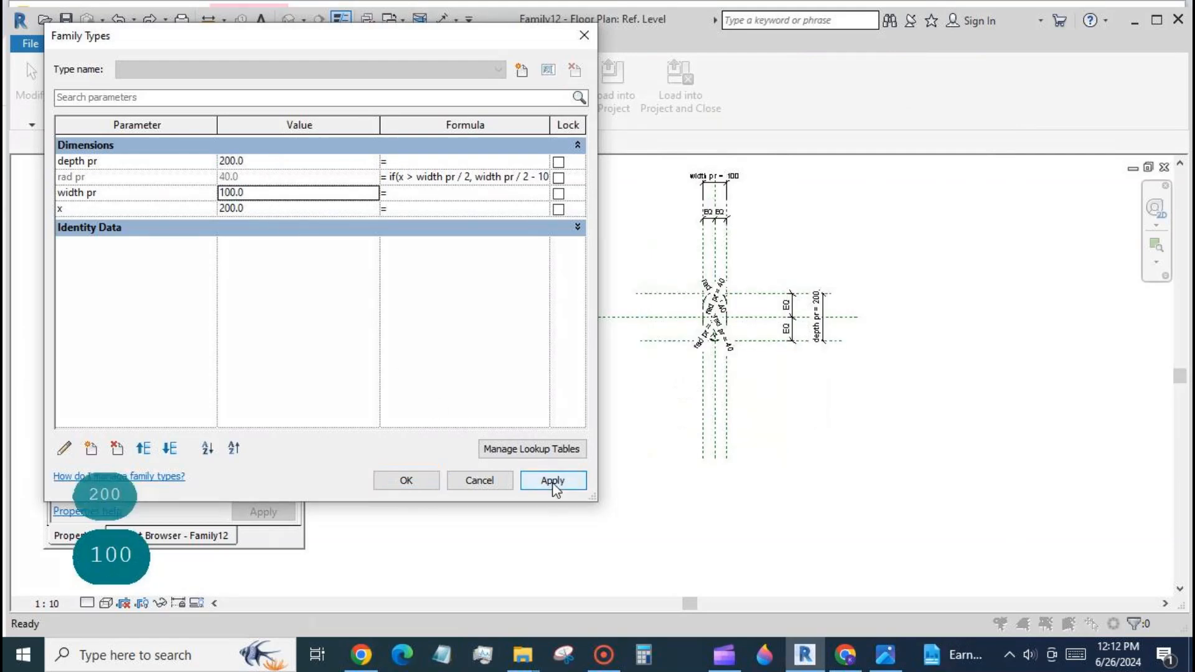
# - Set "x" to 30, apply it to the profile, and close the family types settings
pyautogui.click(265, 212)
pyautogui.write('30')
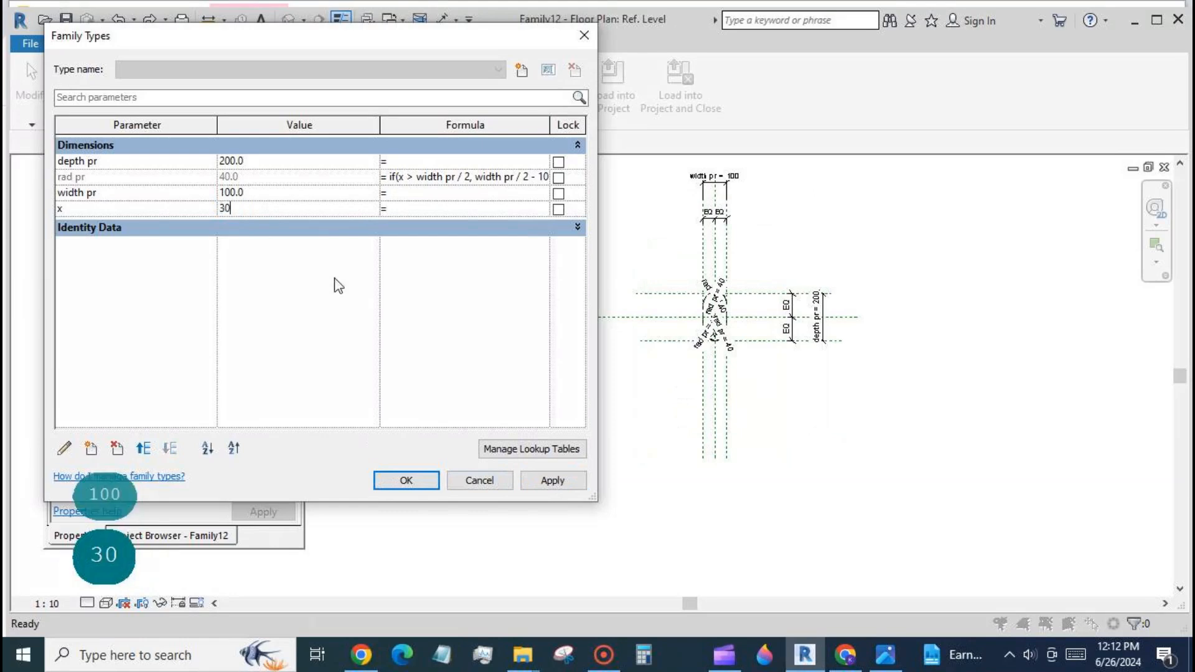
pyautogui.click(542, 482)
pyautogui.click(482, 480)
# - Set the Ref. Level floor plan's view scale to 1:2
pyautogui.scroll(5, 721, 324)
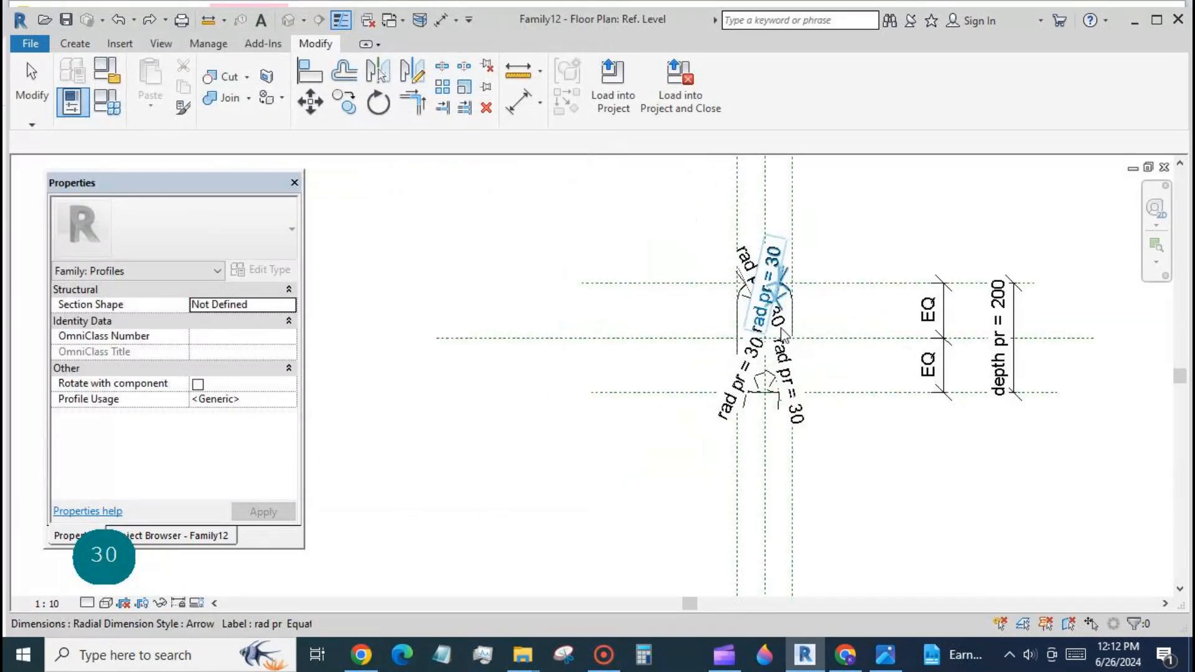
pyautogui.click(47, 603)
pyautogui.click(77, 390)
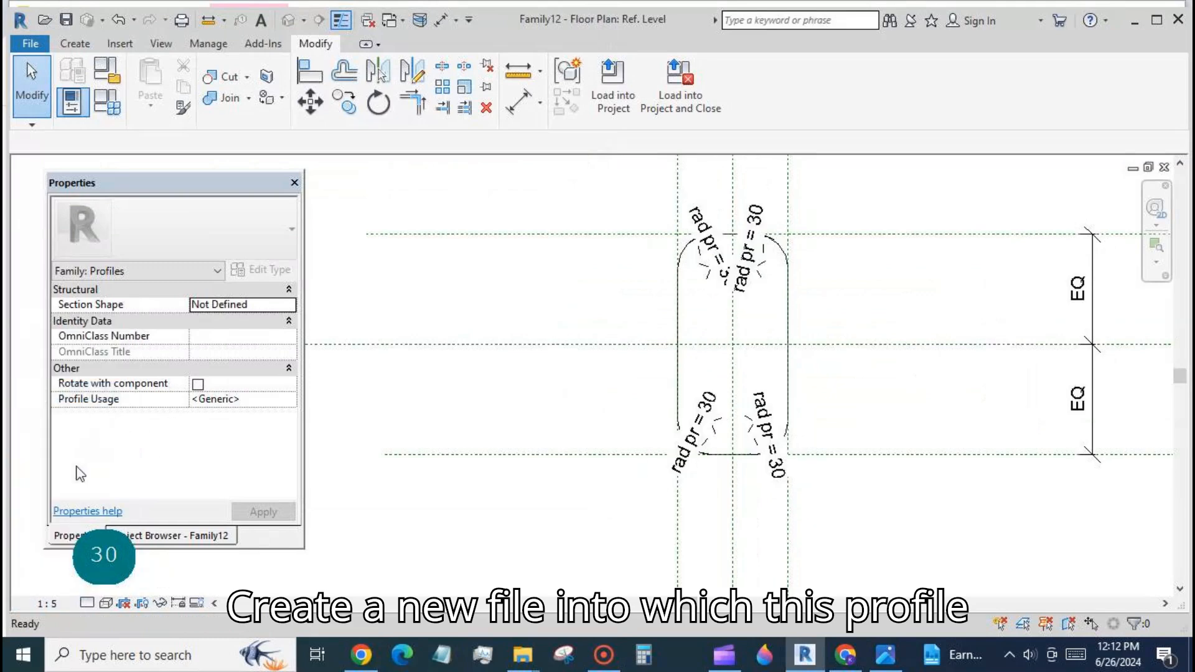
pyautogui.click(46, 602)
pyautogui.click(81, 371)
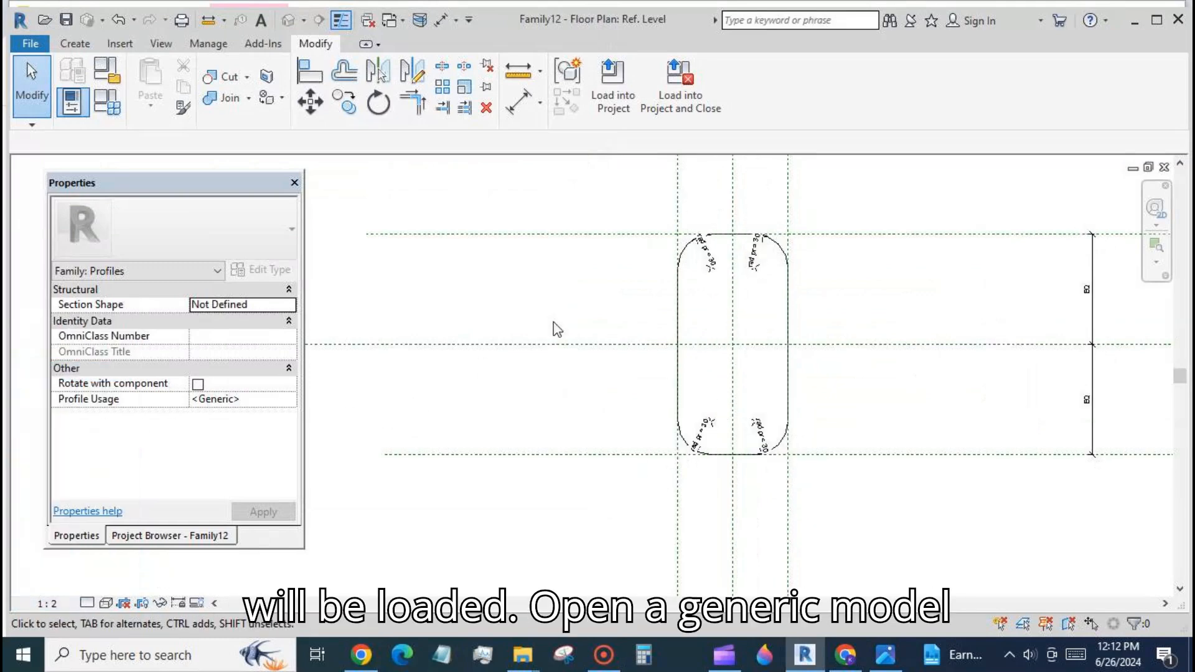
# - Save the profile family as "six gates profile" in the "files" folder
pyautogui.click(67, 20)
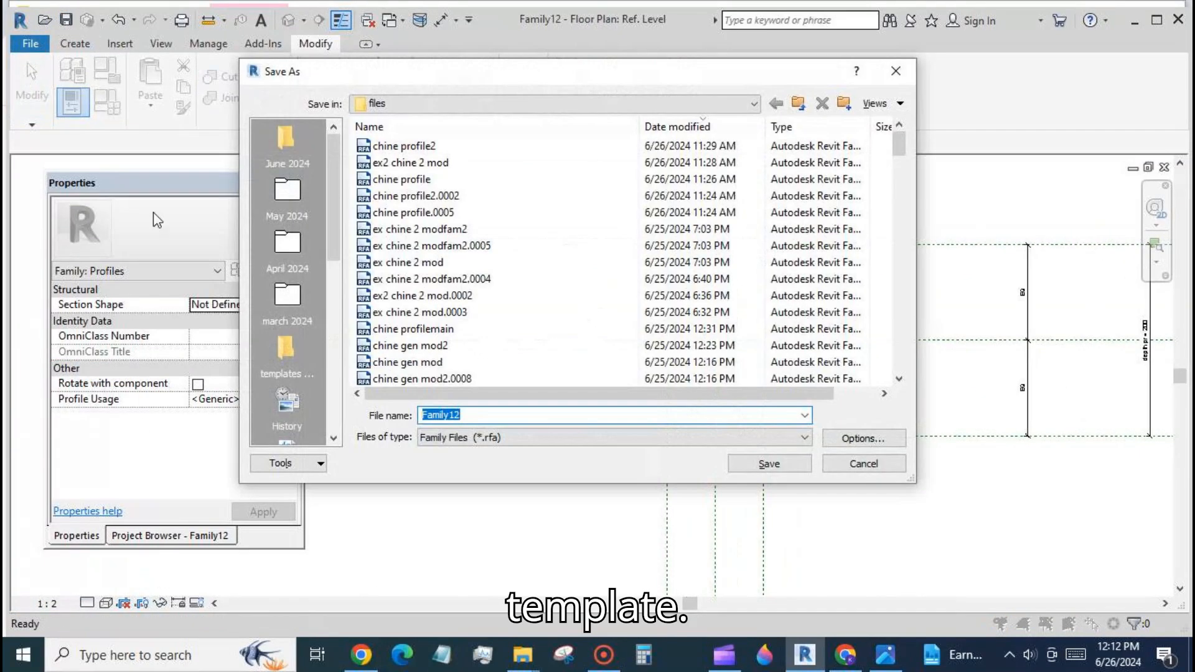
pyautogui.write('six gates profile')
pyautogui.press('Return')
pyautogui.scroll(-2, 634, 315)
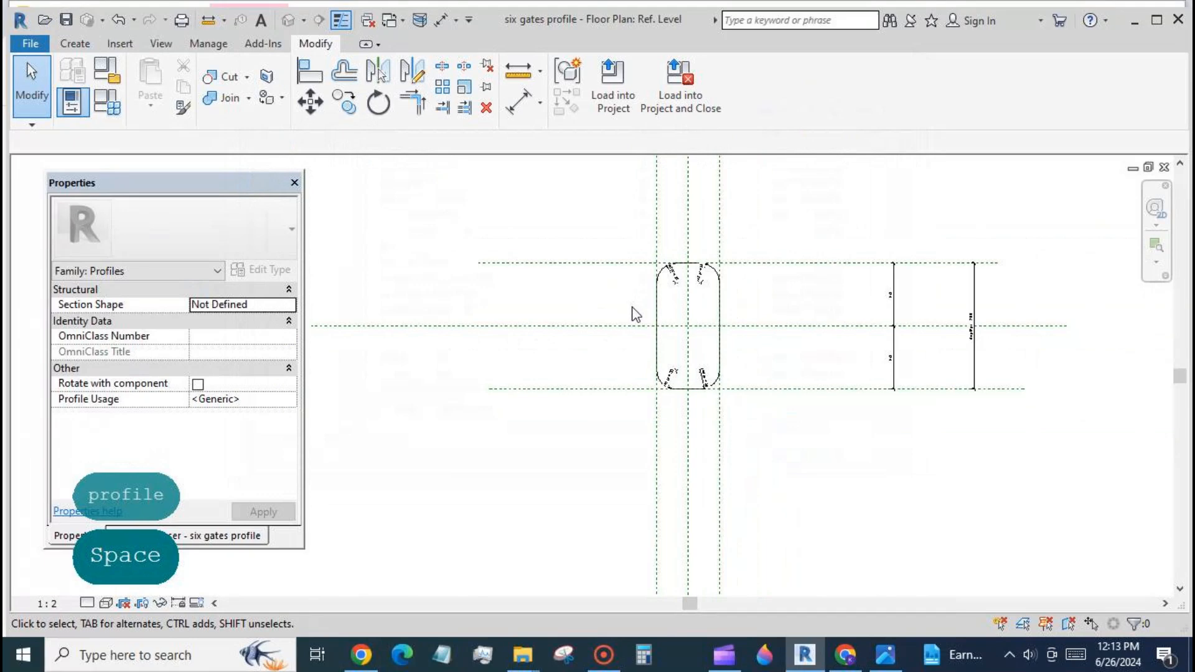
# - Create a new family from the Metric Generic Model template
pyautogui.click(28, 43)
pyautogui.moveTo(29, 120)
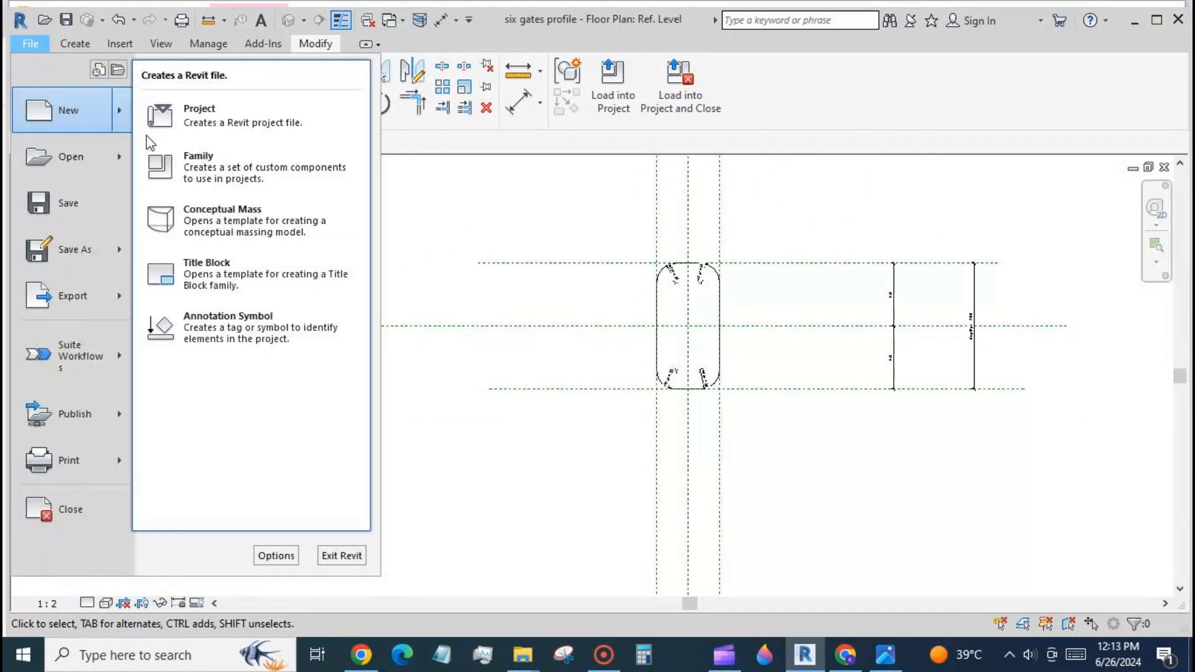
pyautogui.click(156, 161)
pyautogui.click(547, 385)
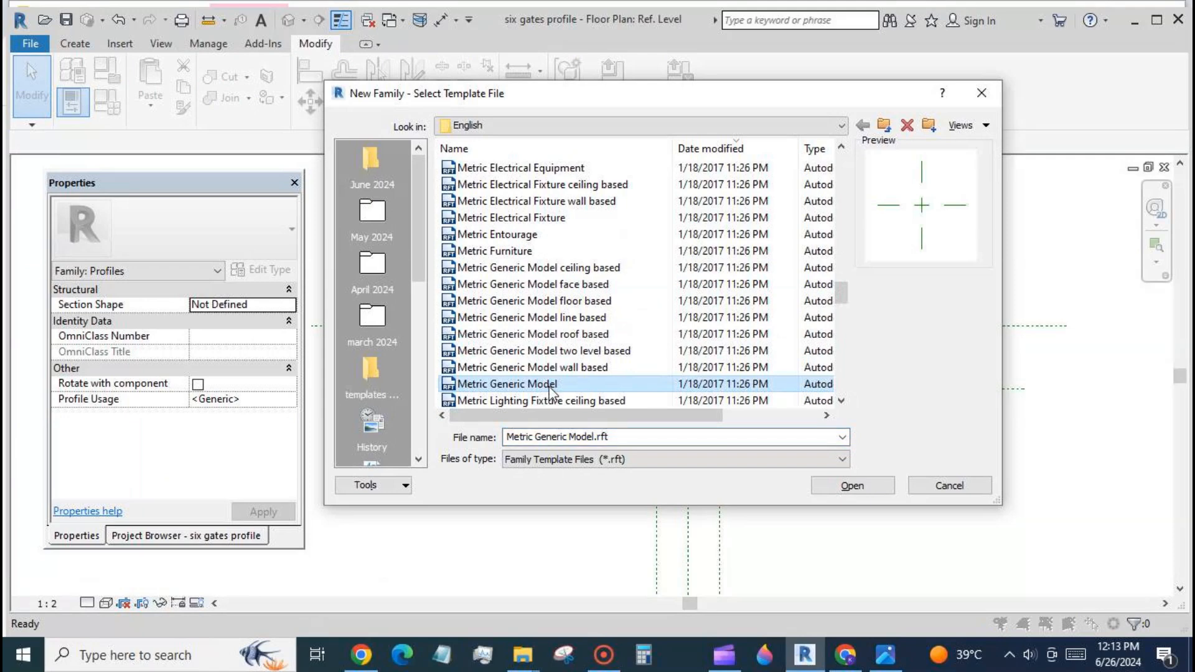
pyautogui.click(850, 486)
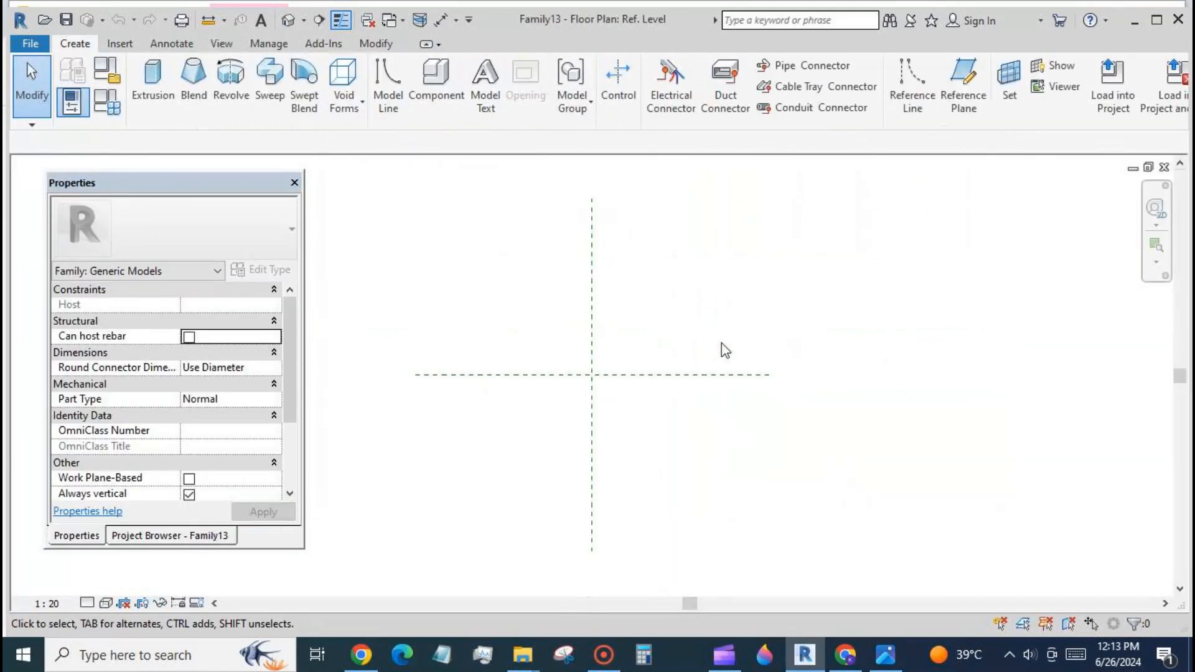
# - Open the Front elevation view of the new generic model family and fit its contents in the view
pyautogui.click(174, 537)
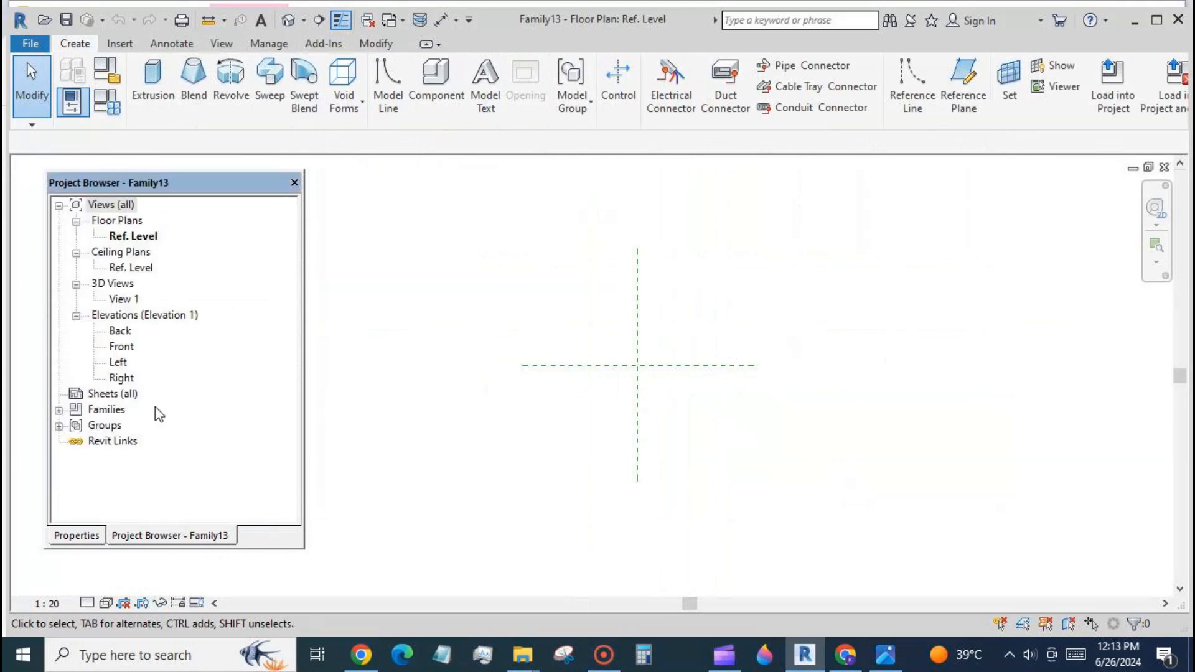
pyautogui.doubleClick(122, 347)
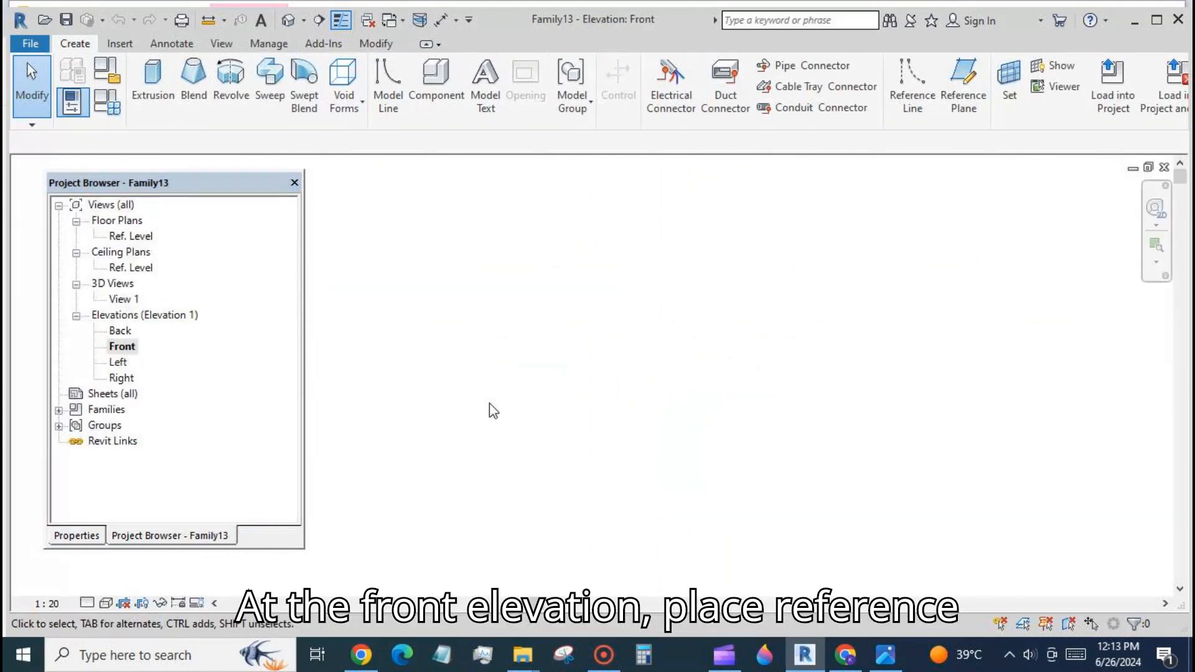
pyautogui.press('z')
pyautogui.press('a')
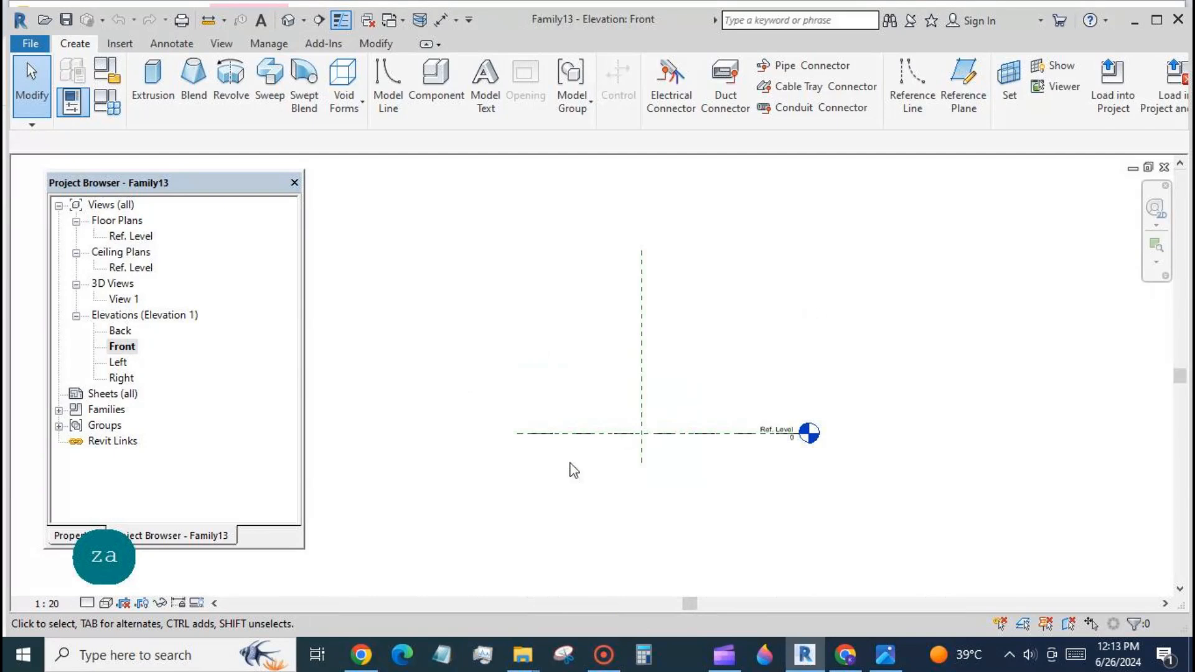
pyautogui.scroll(1, 527, 466)
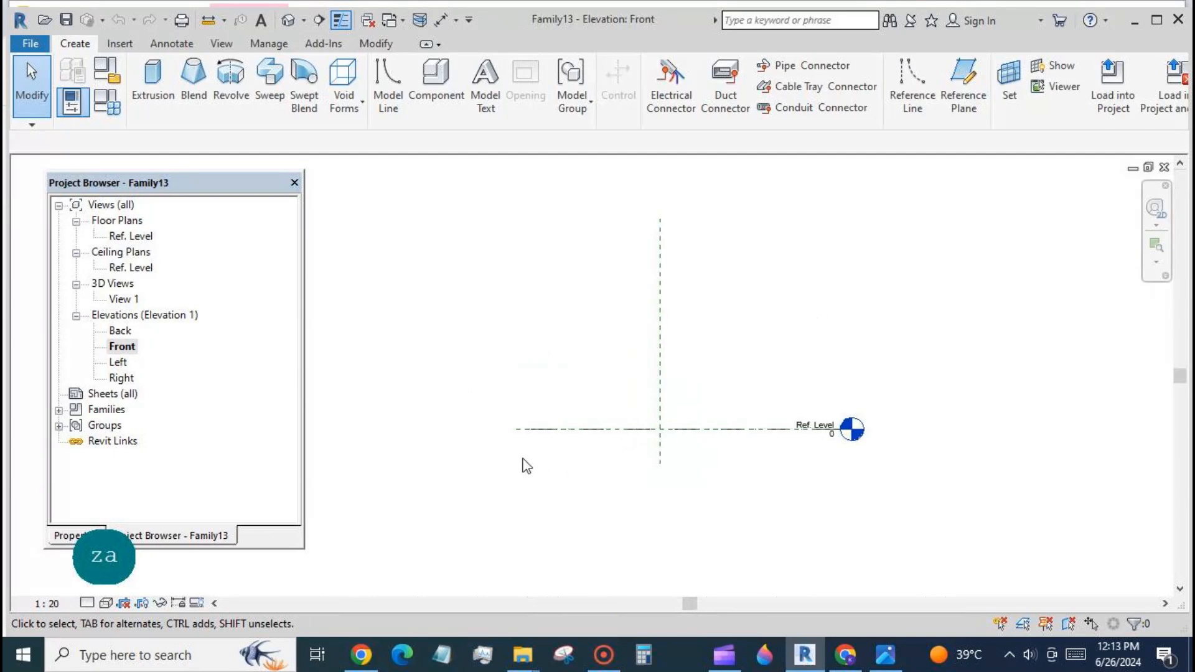
# - Draw two vertical reference planes, one on each side of the centre plane, with the left one about 464 mm away
pyautogui.click(977, 85)
pyautogui.click(616, 272)
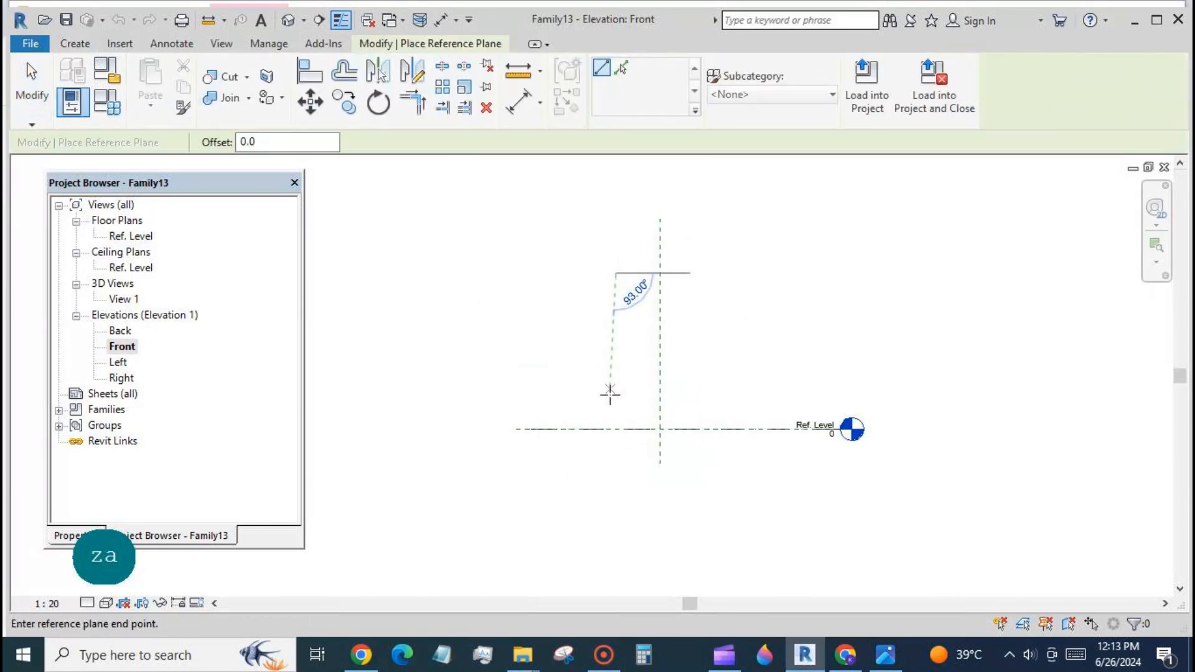
pyautogui.click(616, 452)
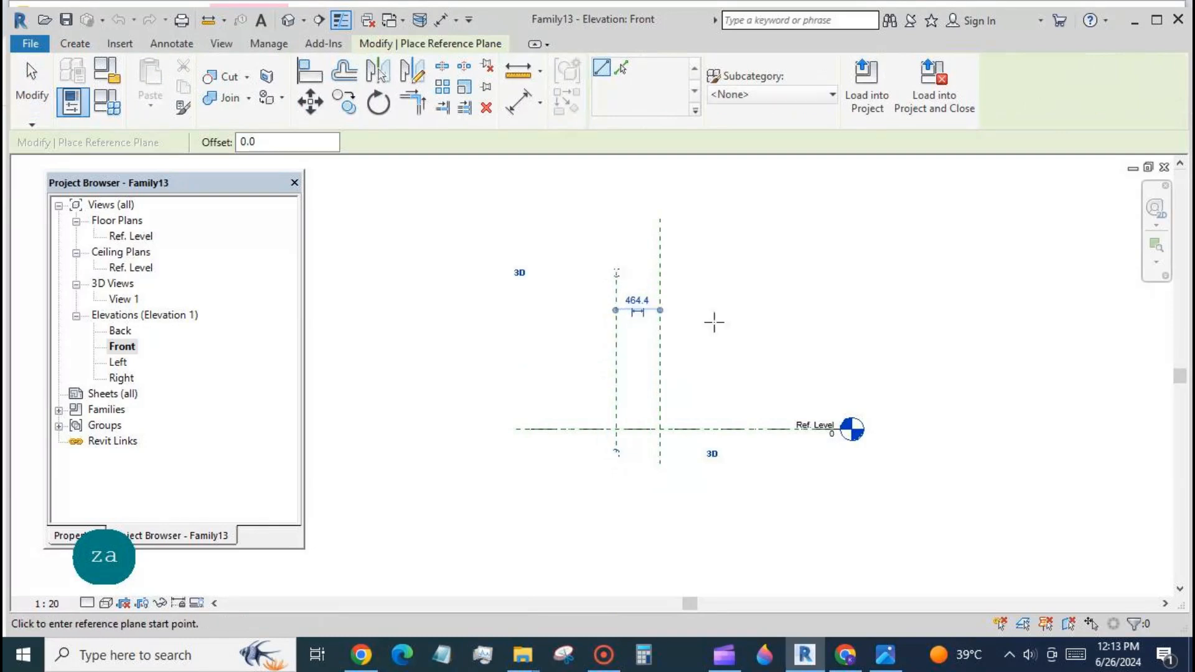
pyautogui.click(697, 271)
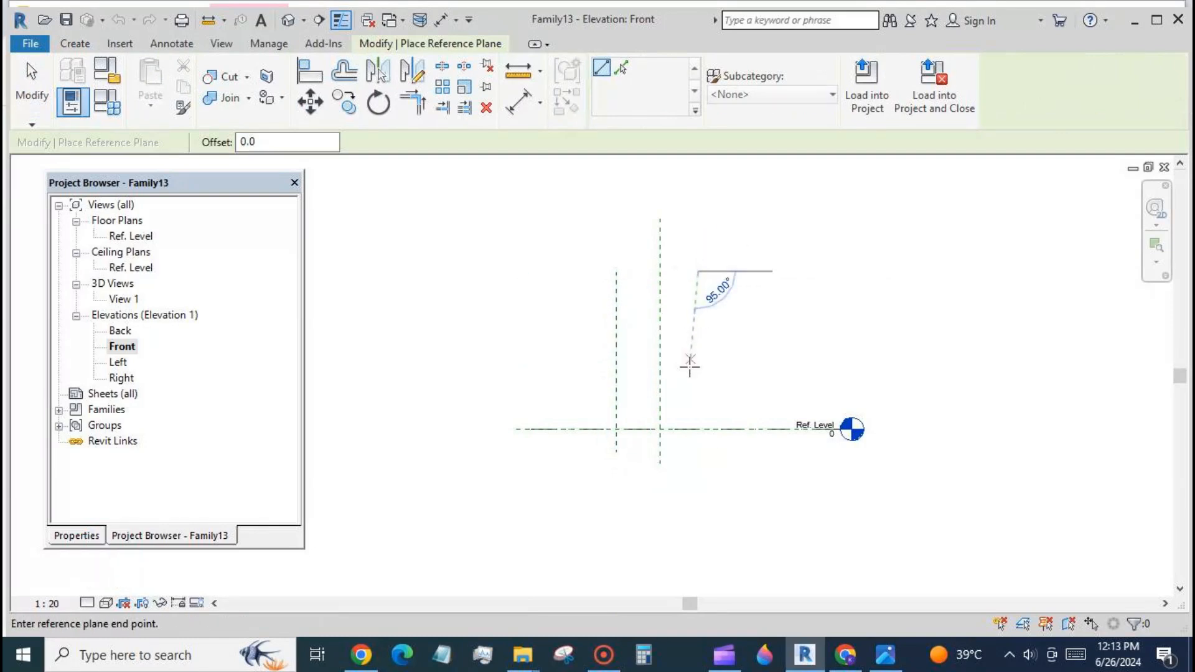
pyautogui.click(698, 449)
# - Draw a horizontal reference plane about 1511 mm above the Ref. Level, crossing all three vertical planes
pyautogui.click(598, 286)
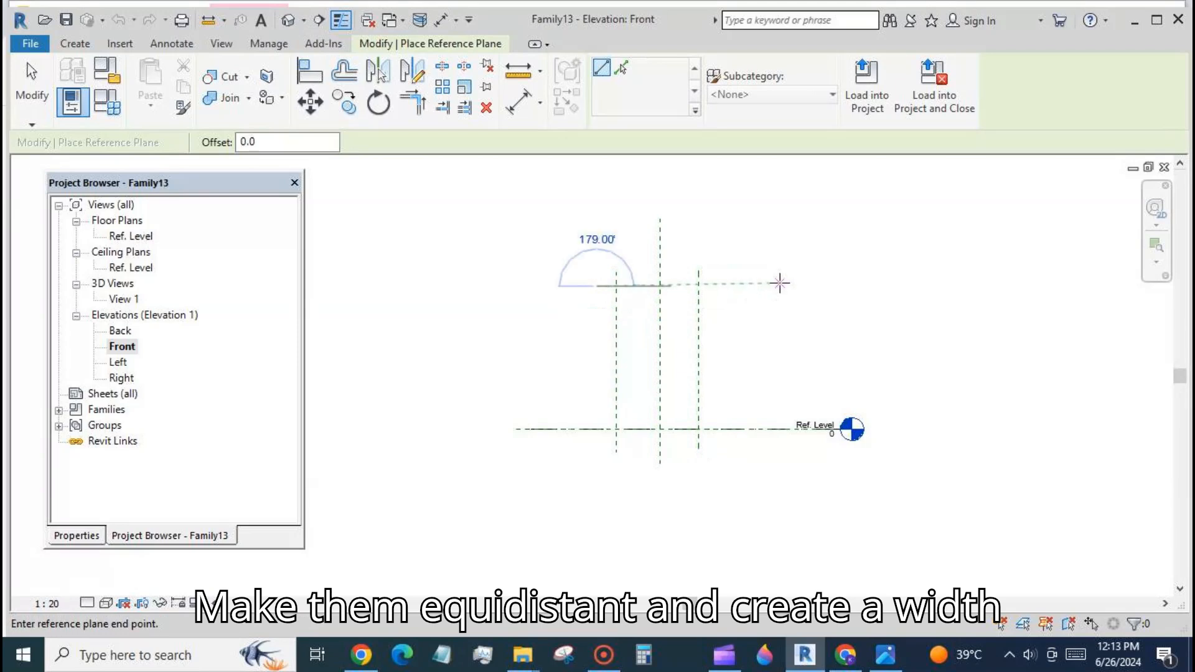
pyautogui.click(779, 284)
pyautogui.click(16, 101)
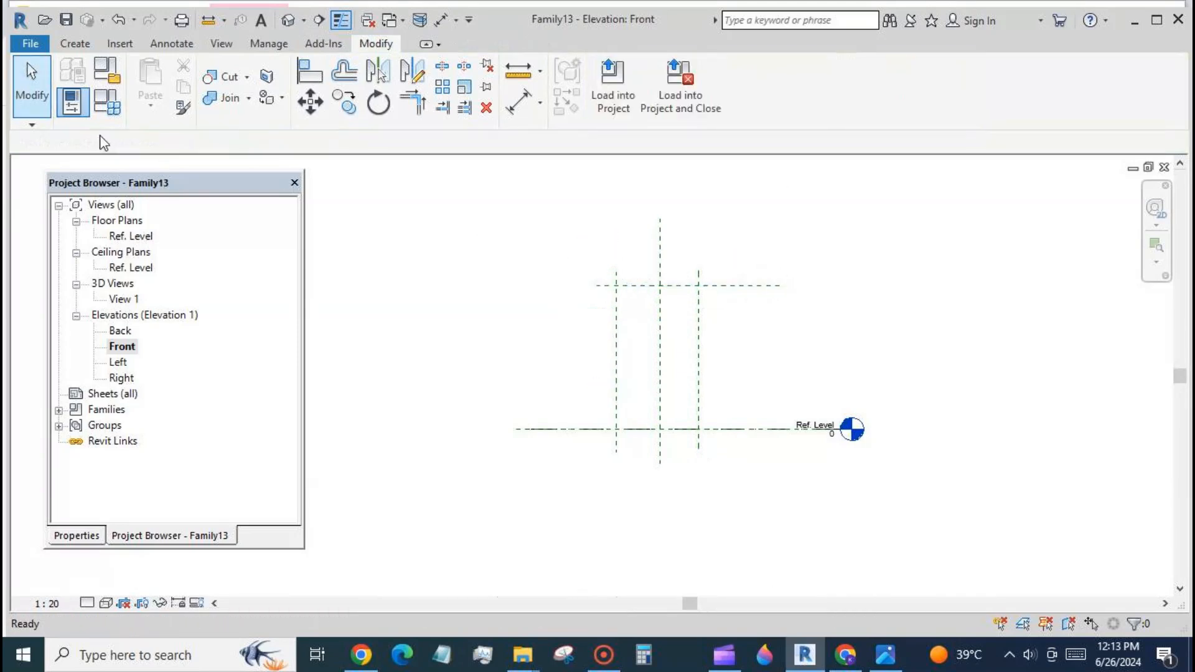
# - Place a continuous aligned dimension across the three vertical reference planes and make its segments equal
pyautogui.click(518, 101)
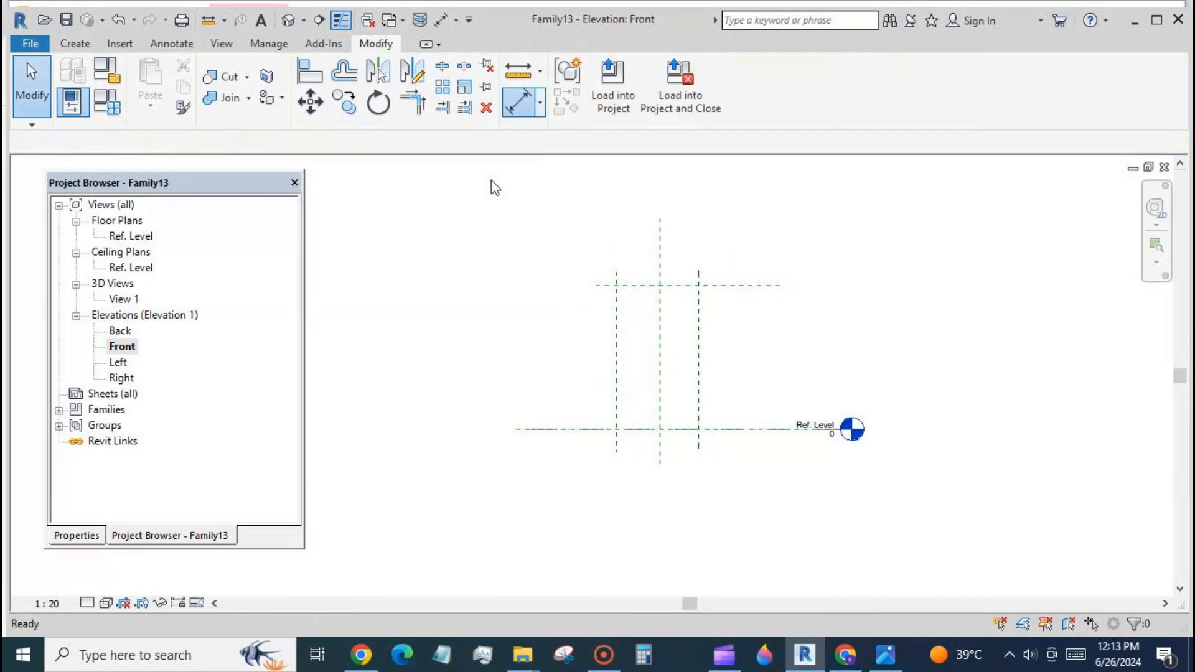
pyautogui.click(617, 313)
pyautogui.click(660, 310)
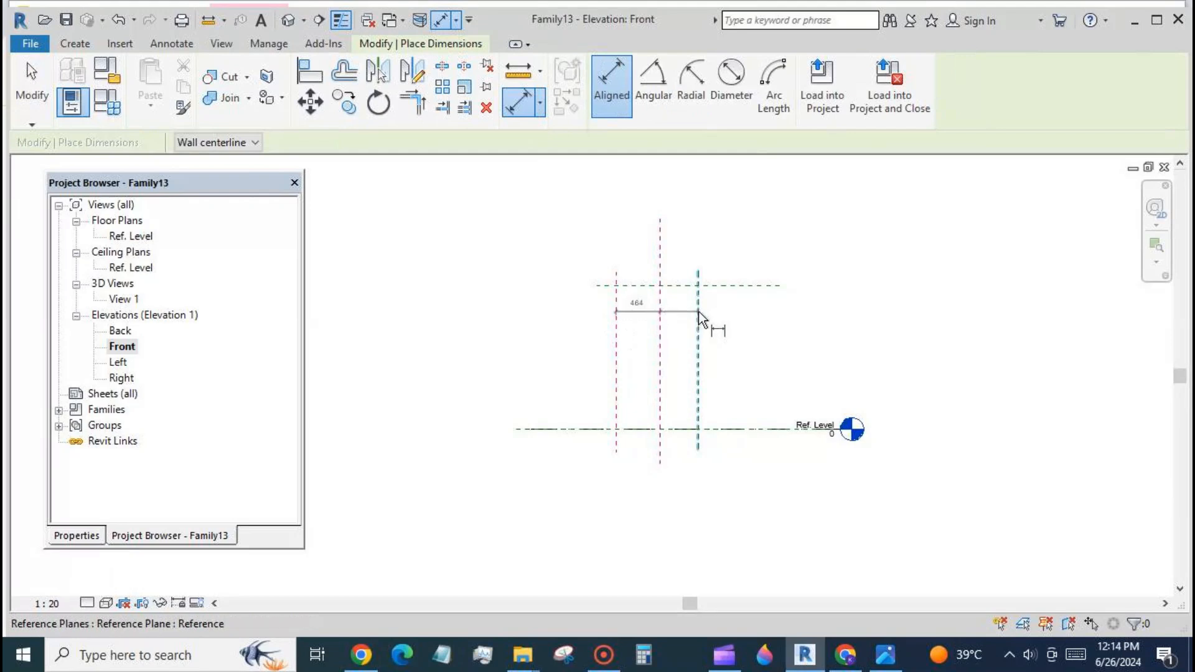
pyautogui.click(698, 311)
pyautogui.click(738, 253)
pyautogui.click(659, 278)
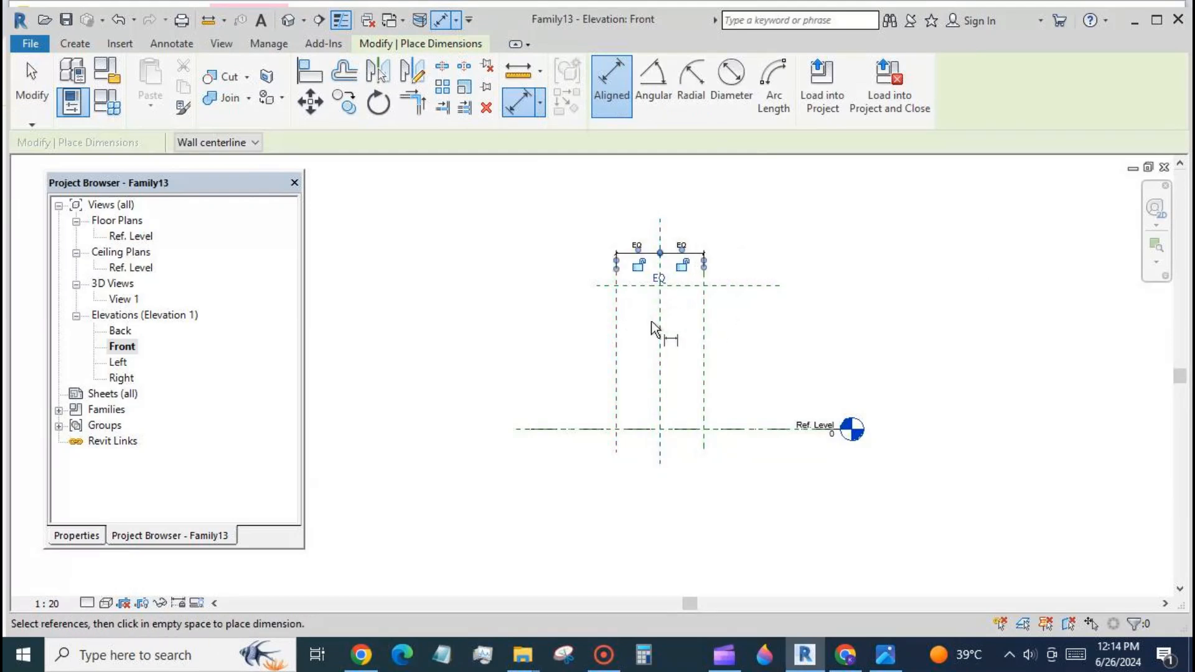
# - Dimension the overall distance between the two outer vertical planes and label it with a new type parameter named "width"
pyautogui.click(617, 315)
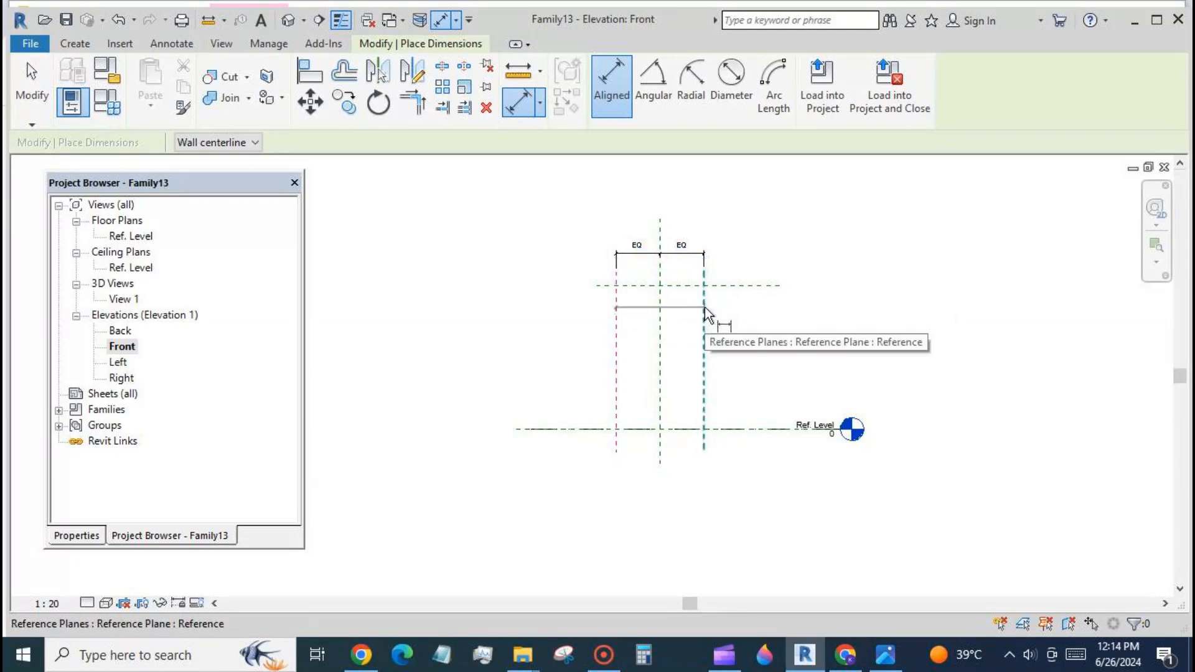
pyautogui.click(704, 307)
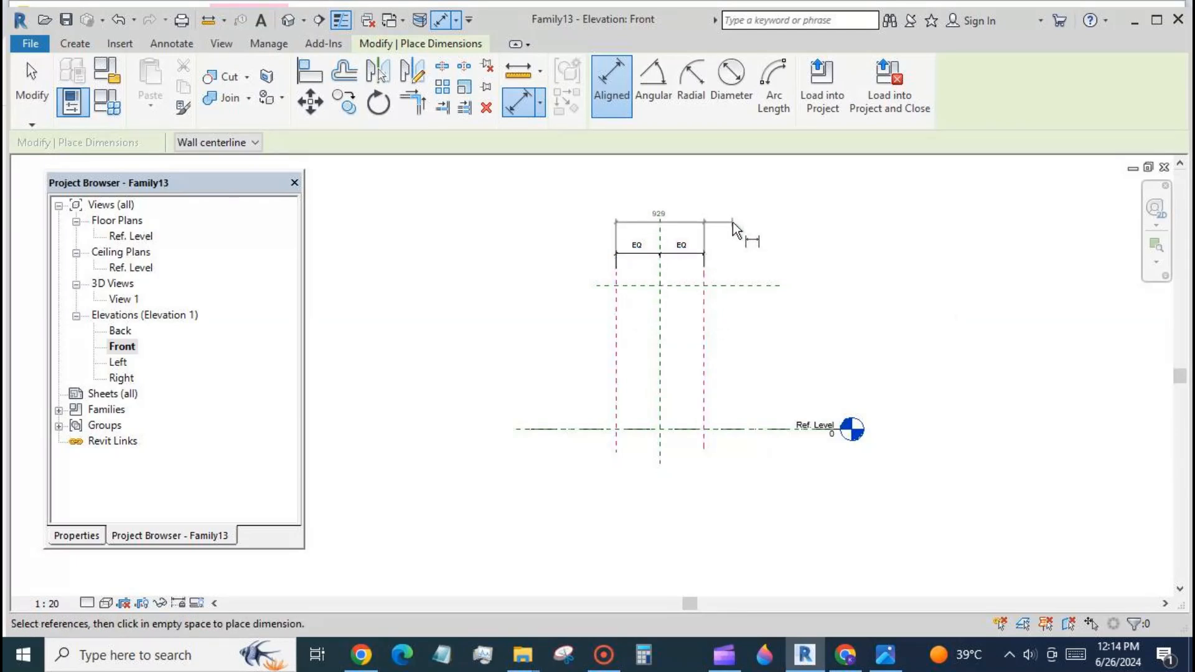
pyautogui.click(734, 226)
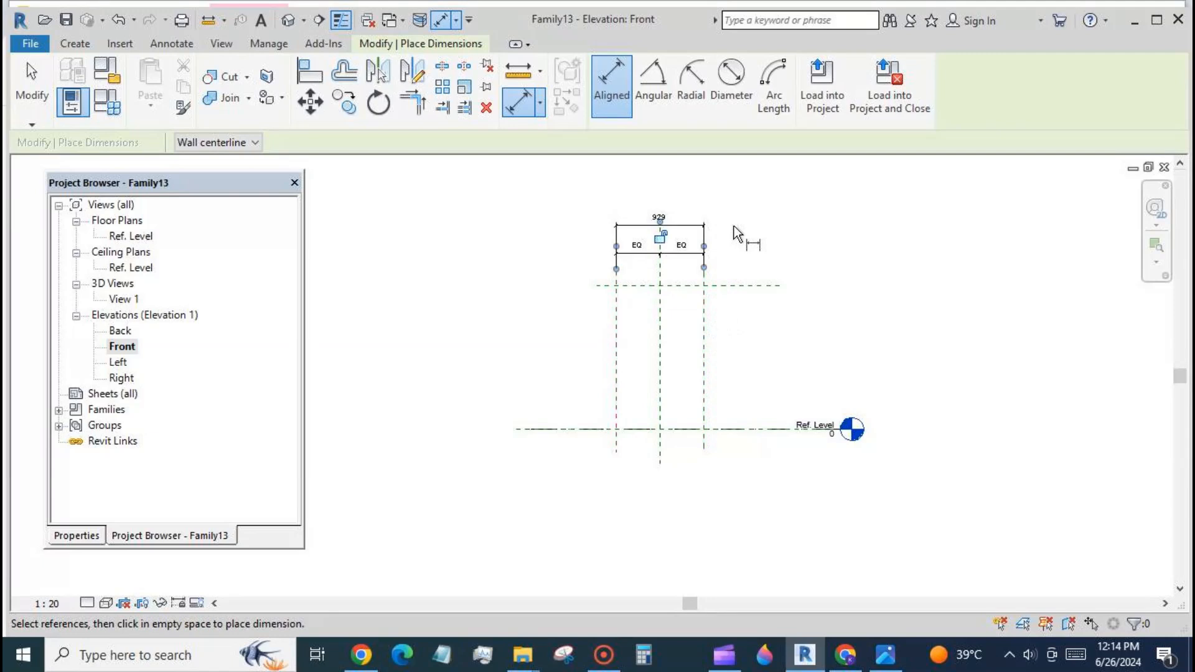
pyautogui.click(31, 87)
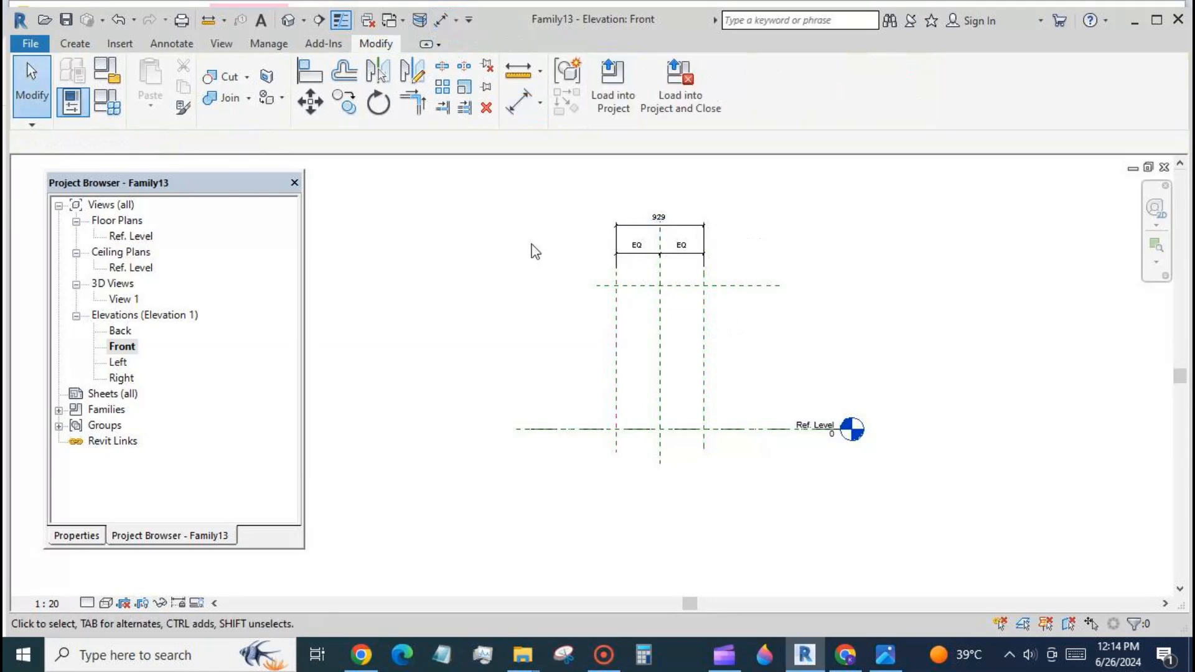
pyautogui.click(680, 234)
pyautogui.click(777, 84)
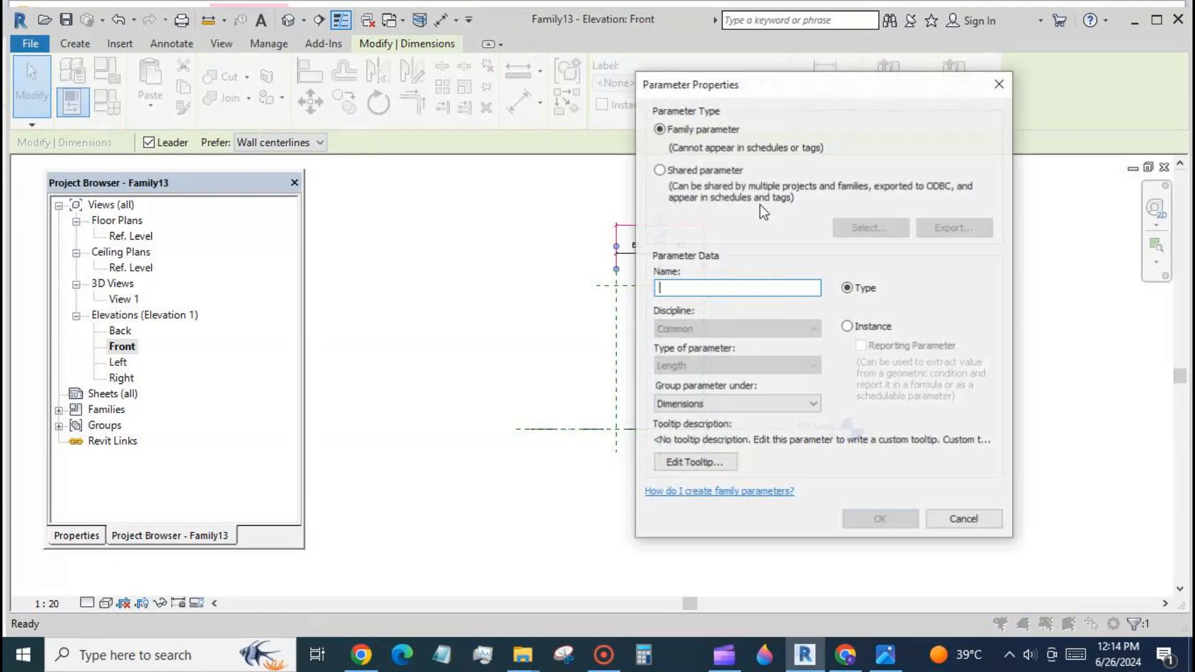
pyautogui.write('width')
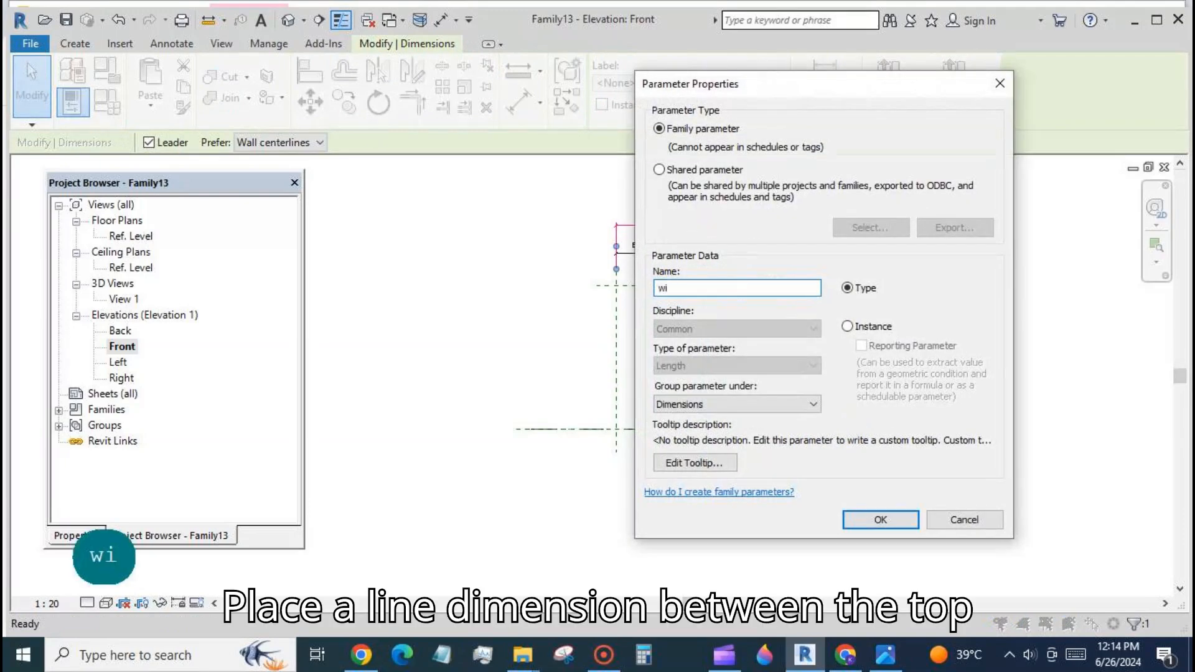
pyautogui.click(880, 519)
# - Place an aligned dimension between the upper horizontal reference plane and the Ref. Level
pyautogui.press('d')
pyautogui.press('i')
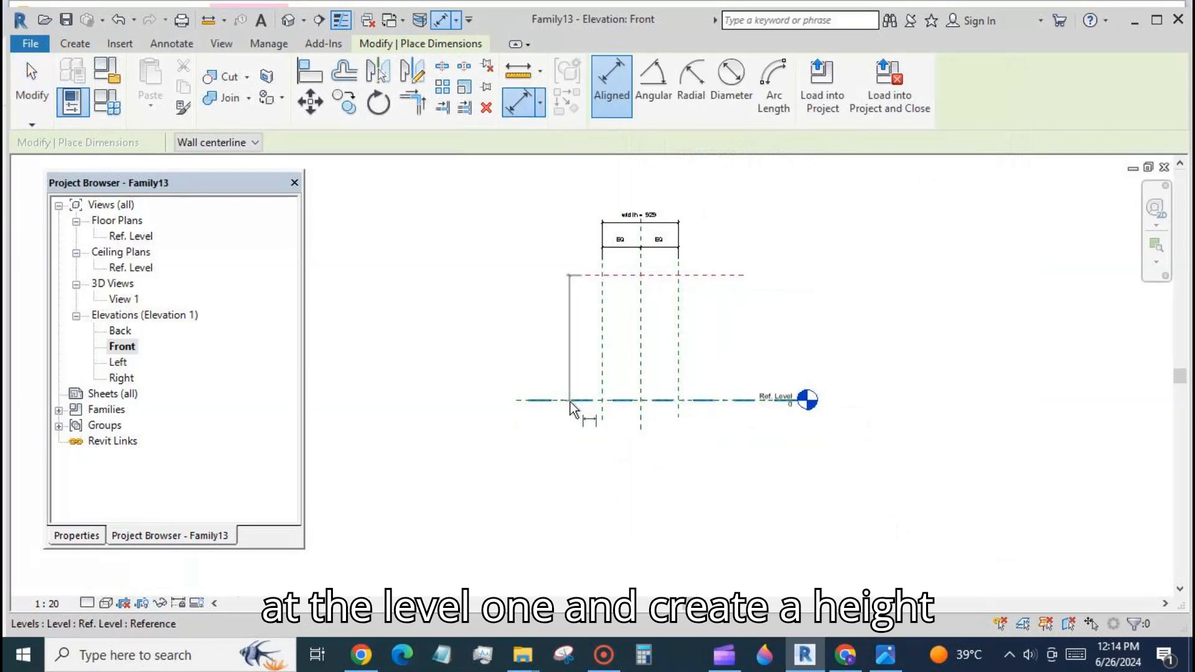
pyautogui.press('Tab')
pyautogui.press('Tab')
pyautogui.press('Tab')
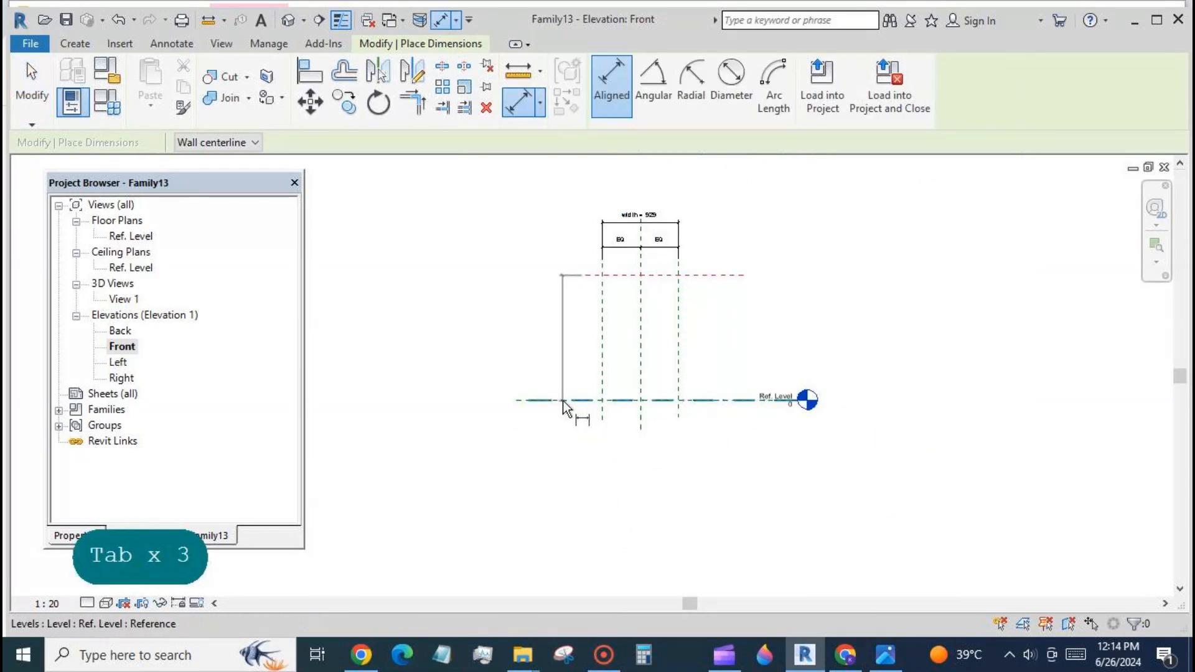
pyautogui.press('Tab')
pyautogui.click(563, 399)
pyautogui.click(558, 446)
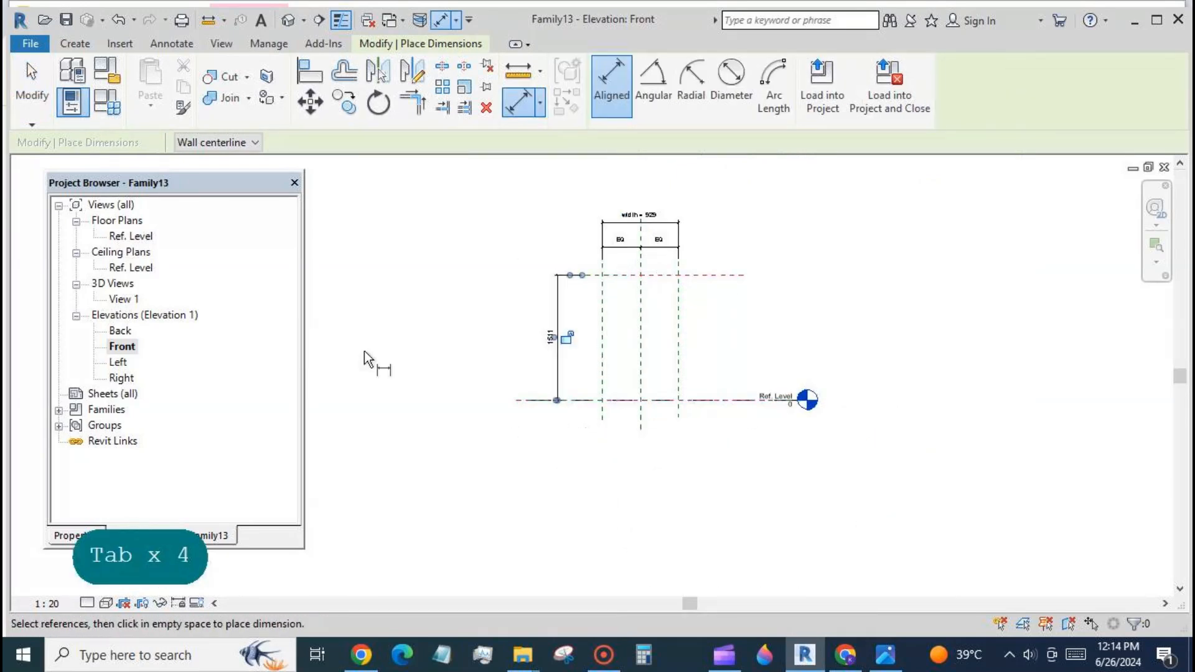
pyautogui.press('Escape')
pyautogui.press('Escape')
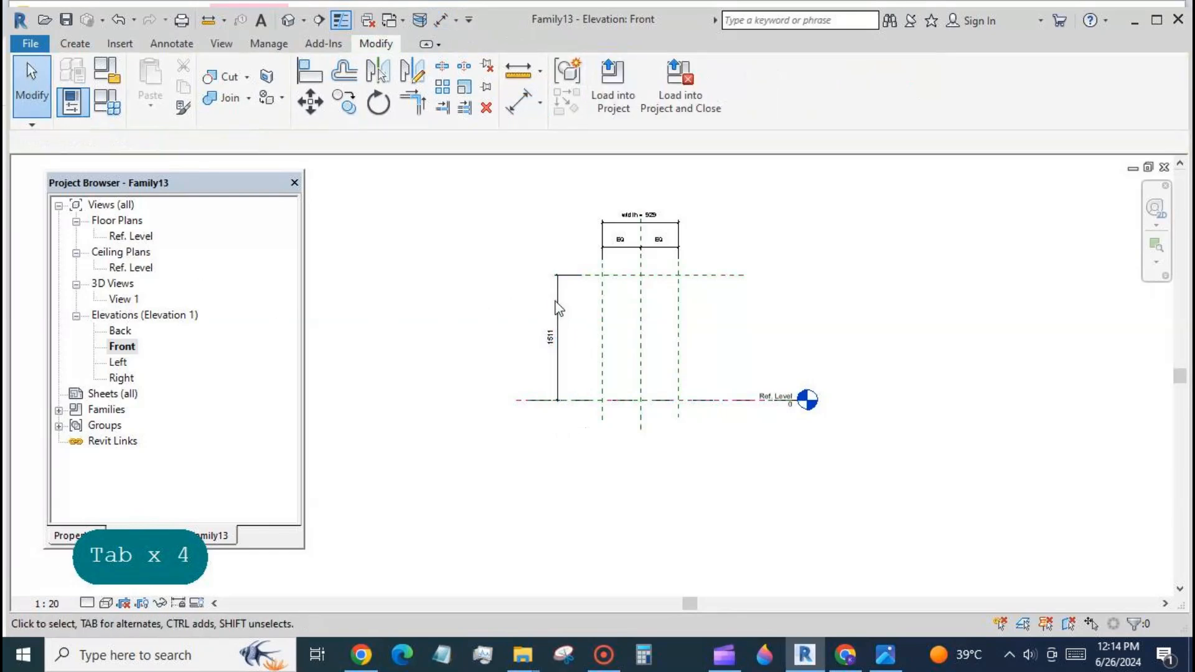
# - Label the vertical dimension with a new type parameter named "height"
pyautogui.click(558, 308)
pyautogui.click(780, 84)
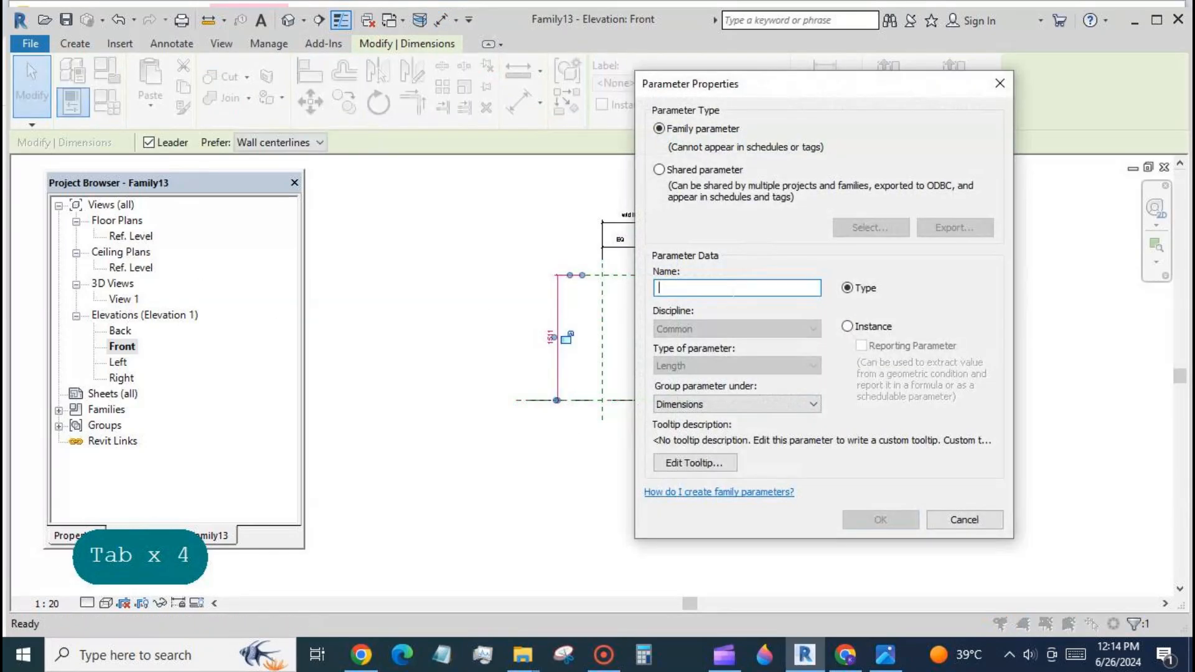
pyautogui.write('height')
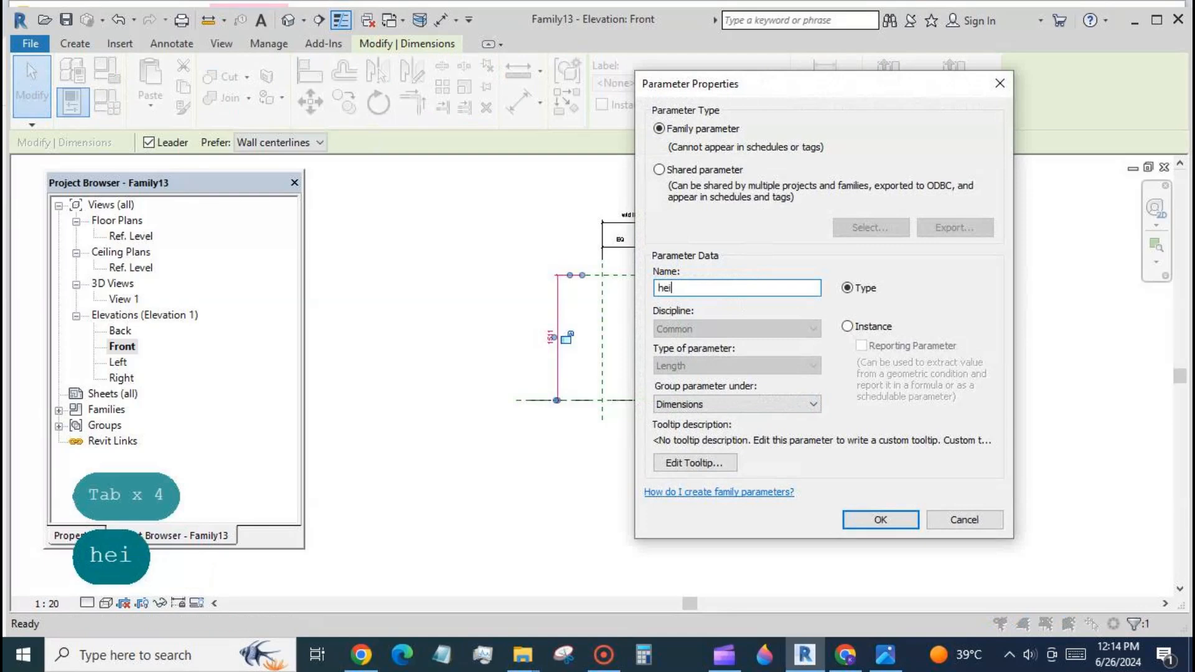
pyautogui.click(880, 516)
# - Set the family's width parameter to 1200 and its height parameter to 2000, and apply the values
pyautogui.scroll(2, 636, 327)
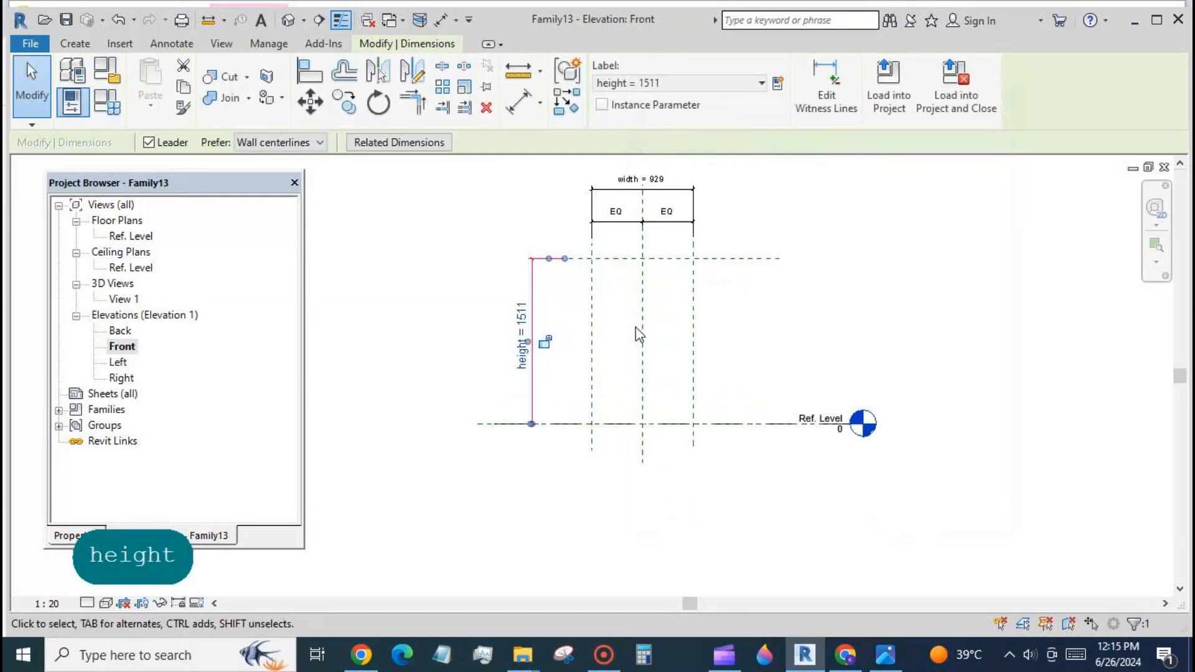
pyautogui.click(107, 101)
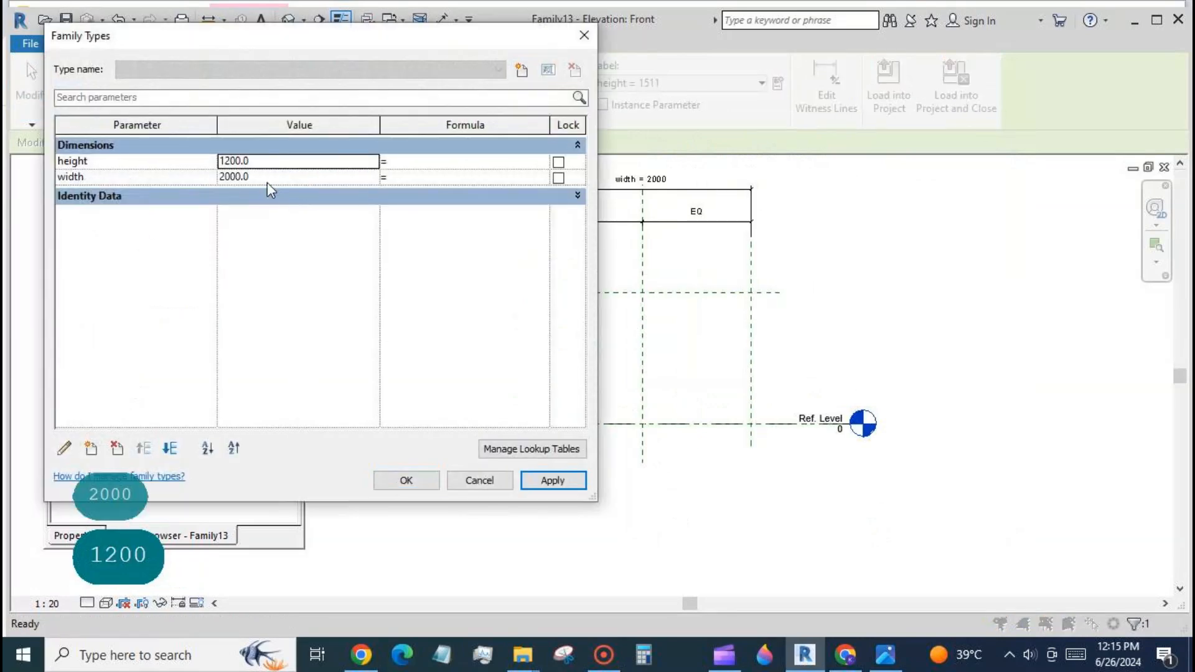
pyautogui.click(268, 178)
pyautogui.write('1200')
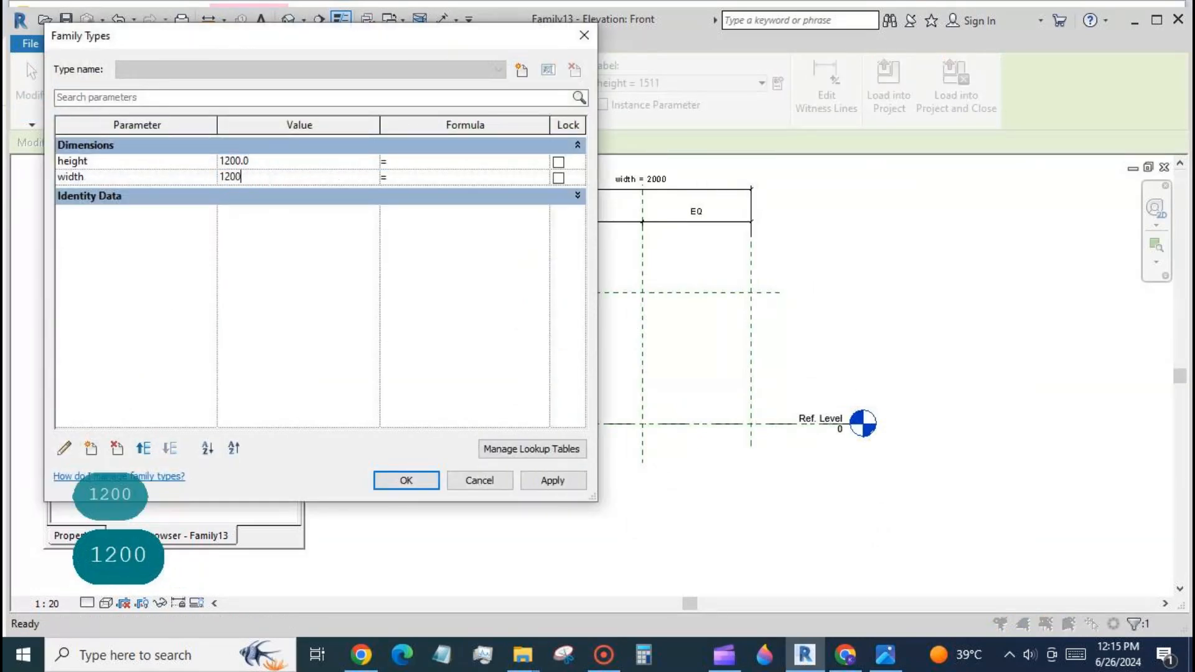
pyautogui.click(274, 161)
pyautogui.write('2000')
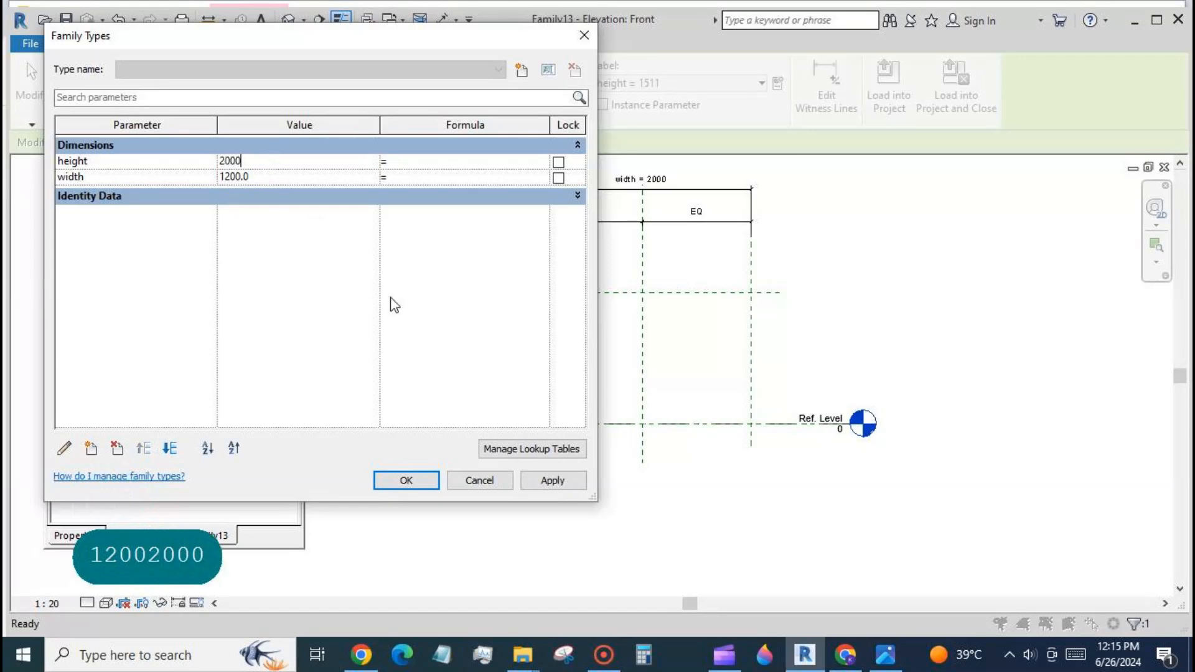
pyautogui.click(545, 483)
pyautogui.click(413, 484)
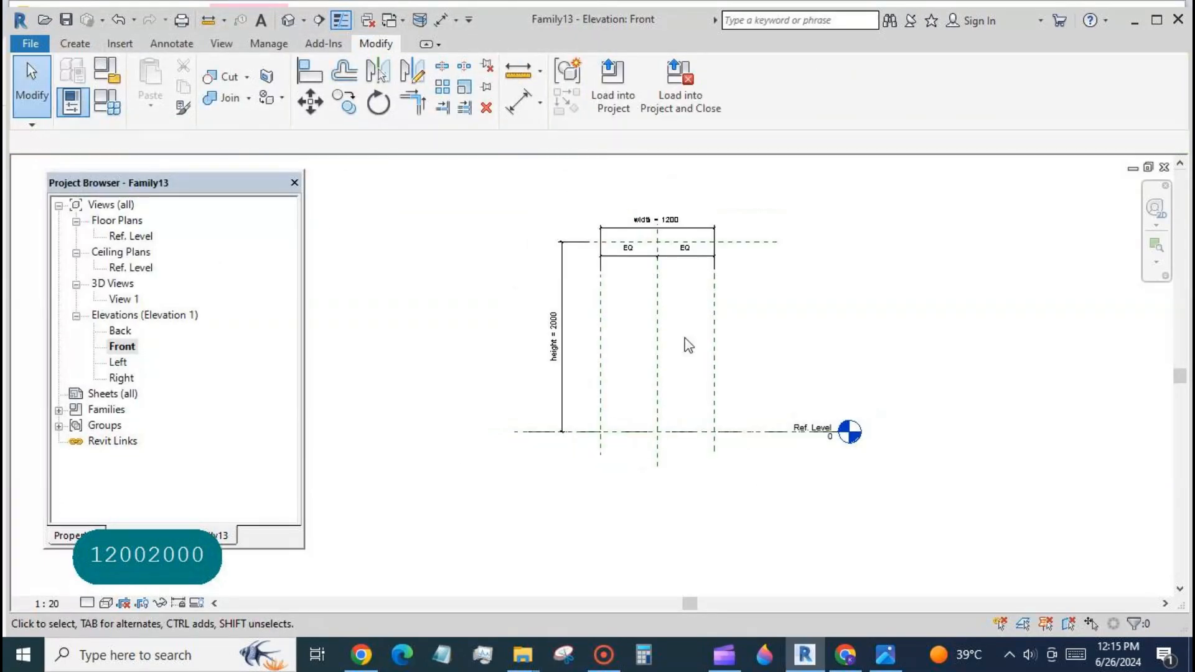
# - Move the width dimension and the equality dimension up, clear of the upper horizontal reference plane
pyautogui.click(697, 228)
pyautogui.moveTo(697, 228); pyautogui.dragTo(698, 171)
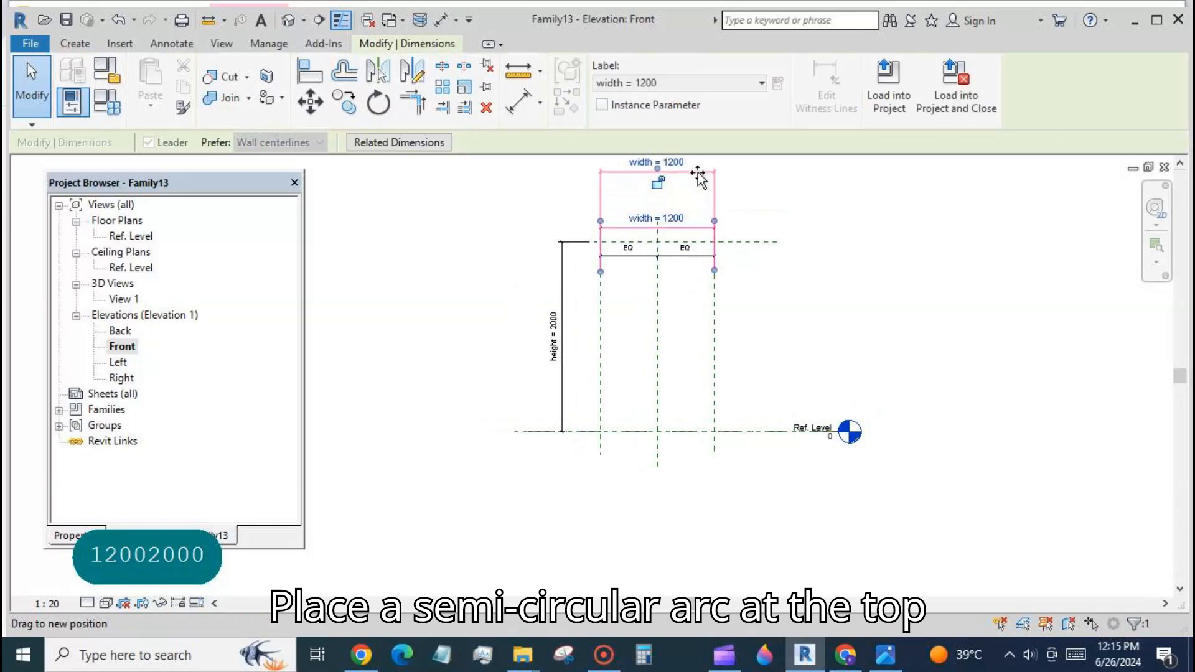
pyautogui.press('Escape')
pyautogui.click(691, 263)
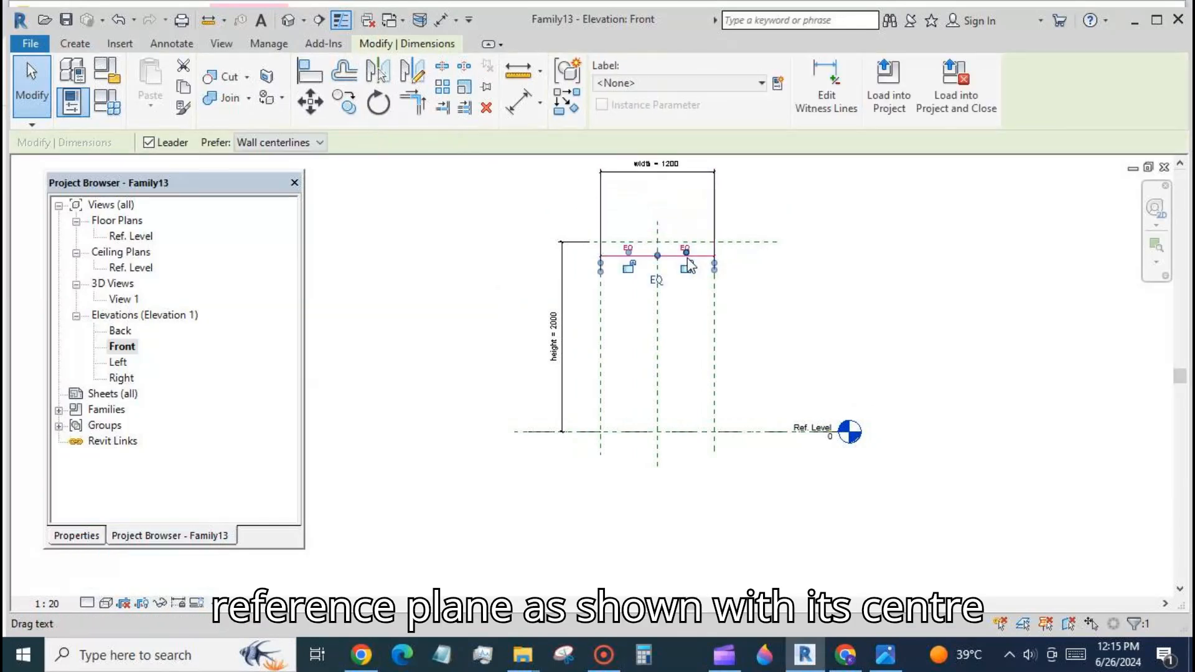
pyautogui.moveTo(689, 260); pyautogui.dragTo(692, 196)
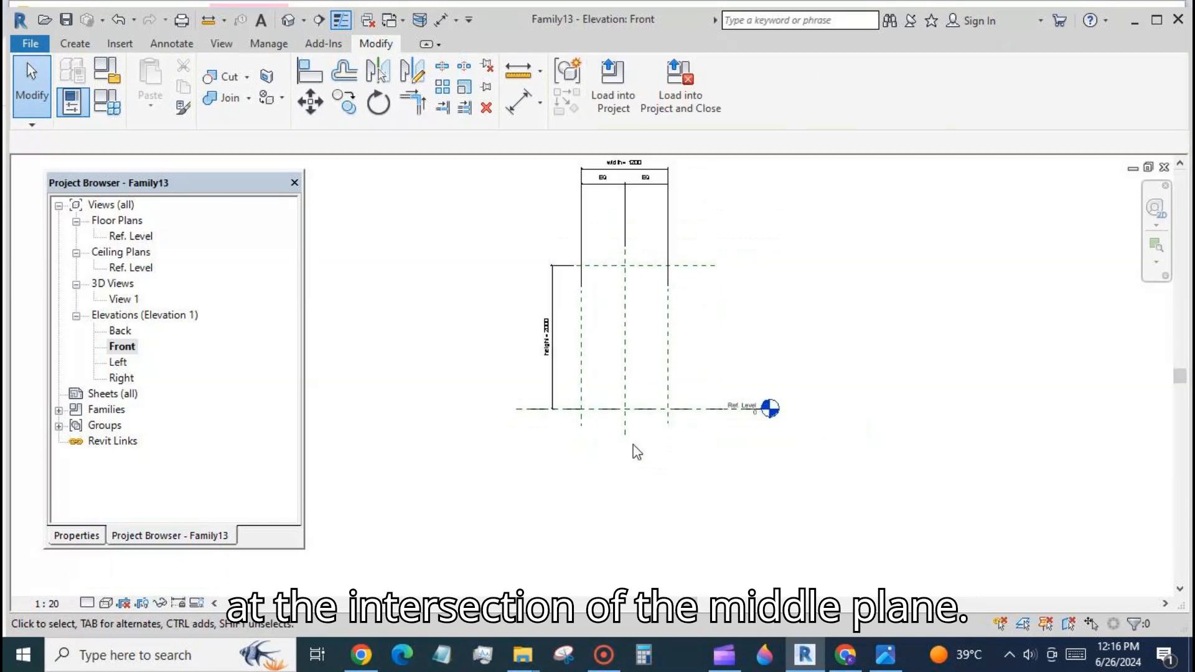
# - Draw a 600 mm radius semicircular model line arc above the upper plane, centred on the middle plane and ending at the outer planes
pyautogui.scroll(1, 609, 234)
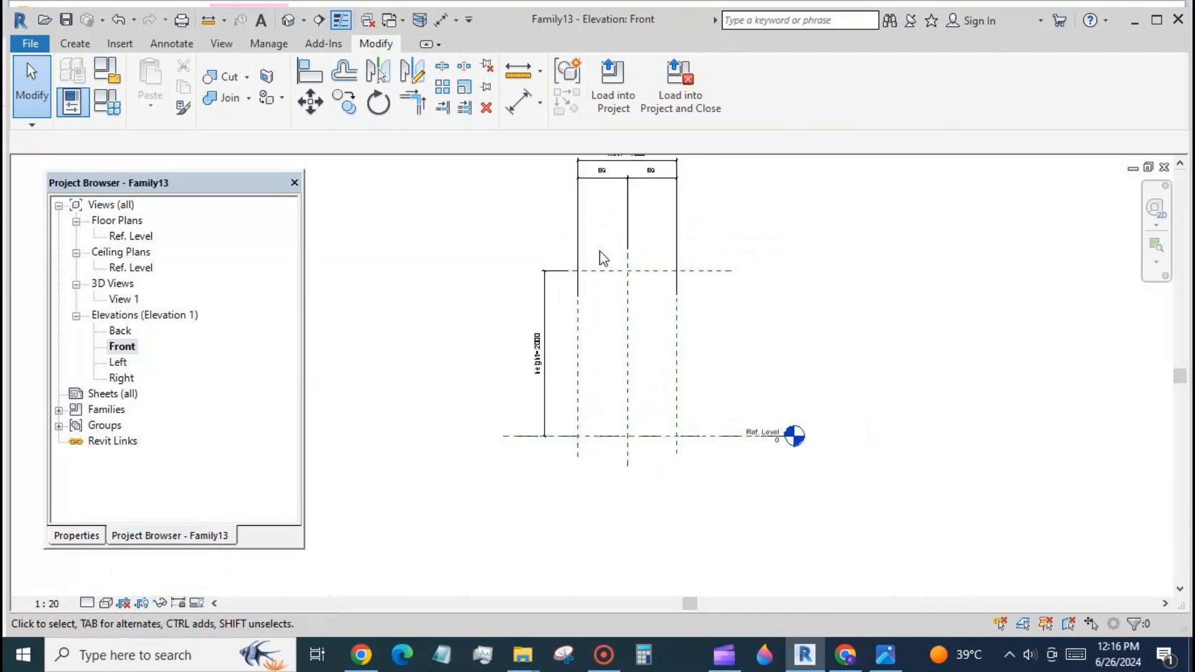
pyautogui.click(76, 43)
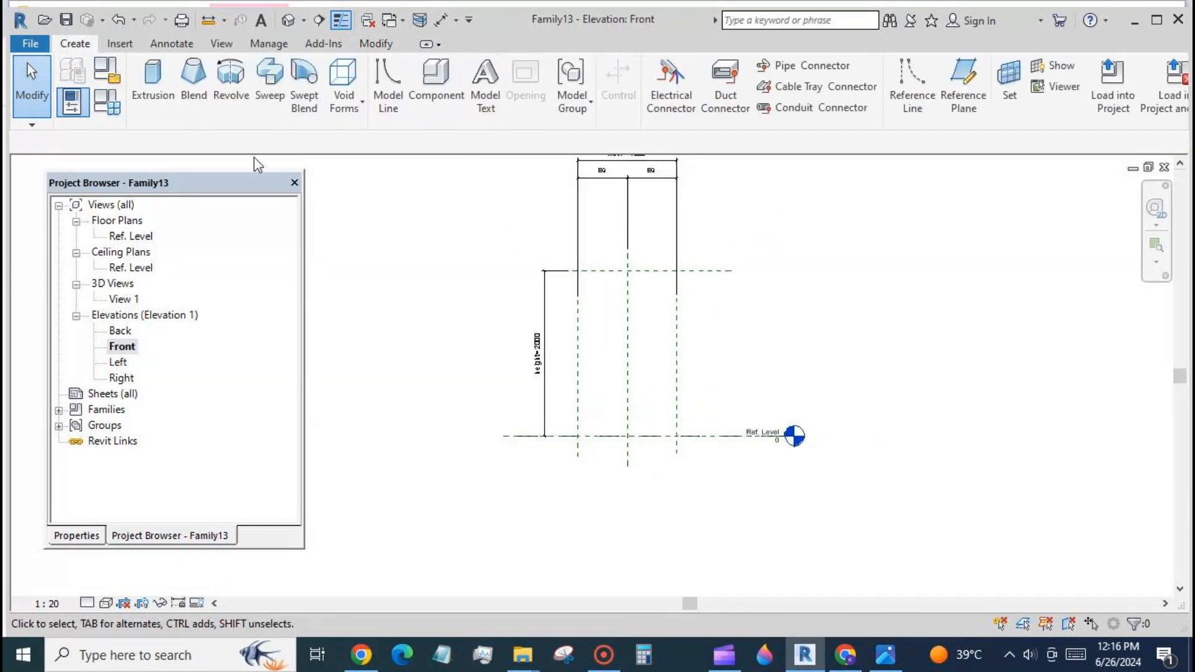
pyautogui.click(387, 102)
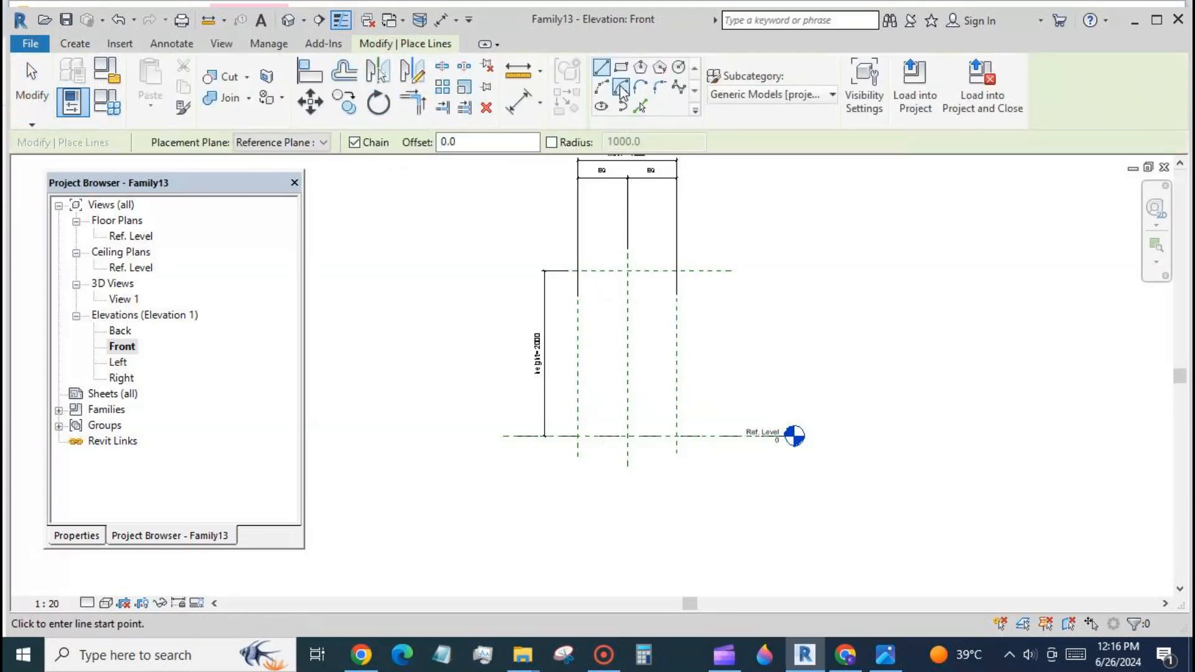
pyautogui.click(620, 88)
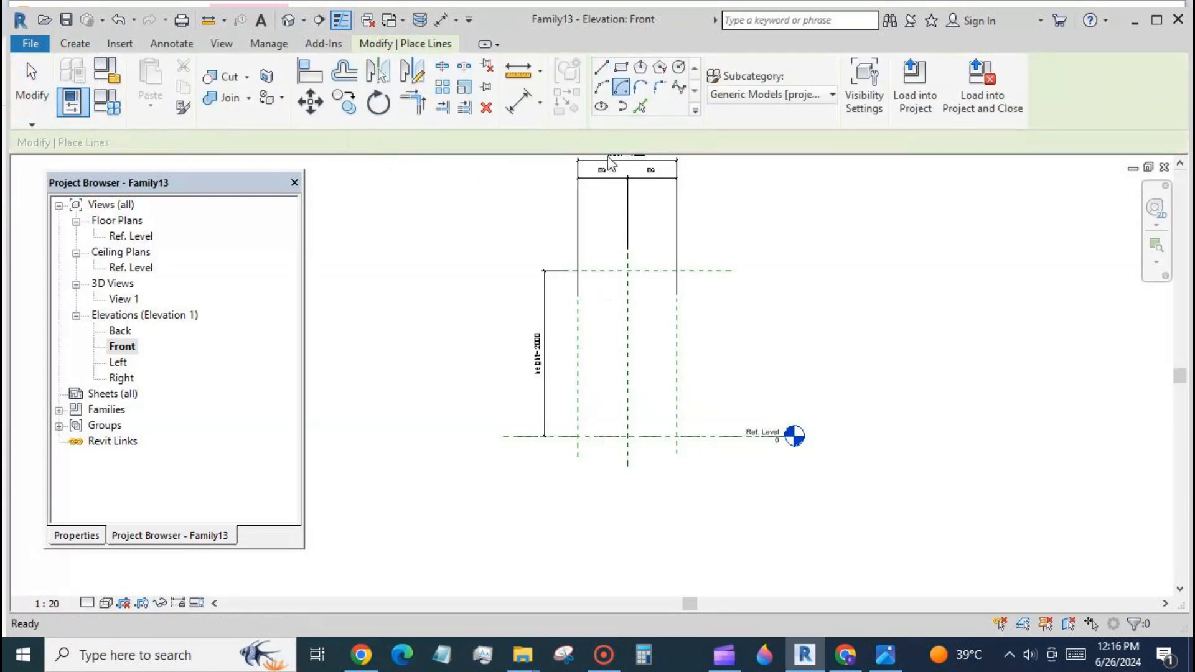
pyautogui.click(628, 271)
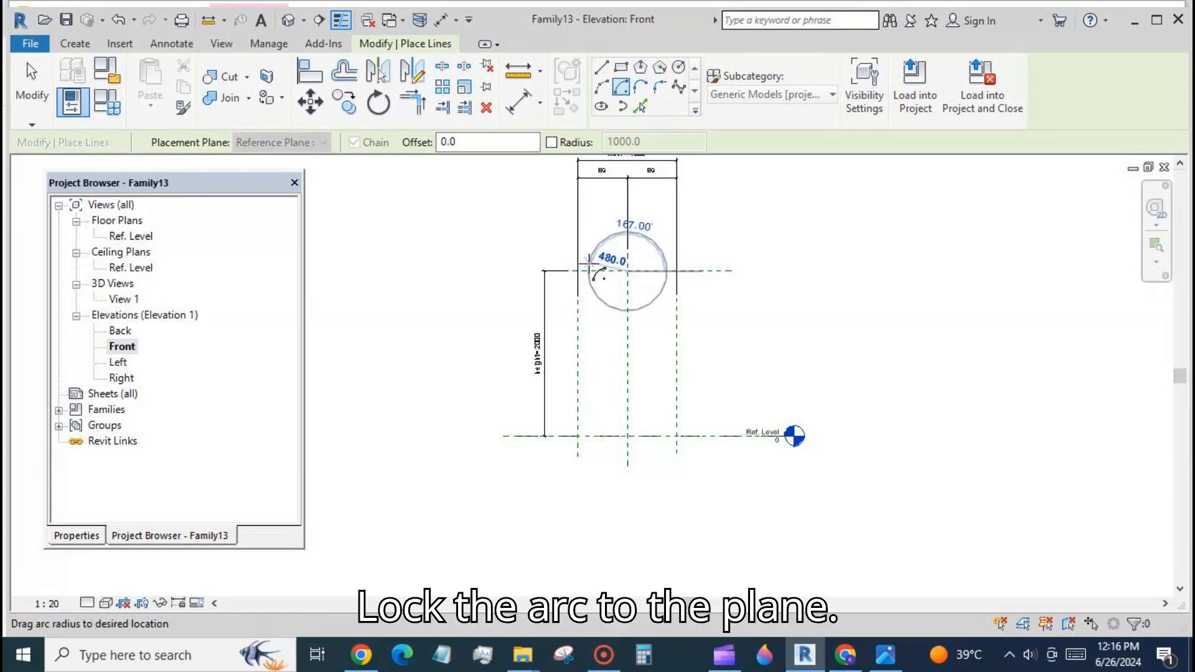
pyautogui.click(577, 271)
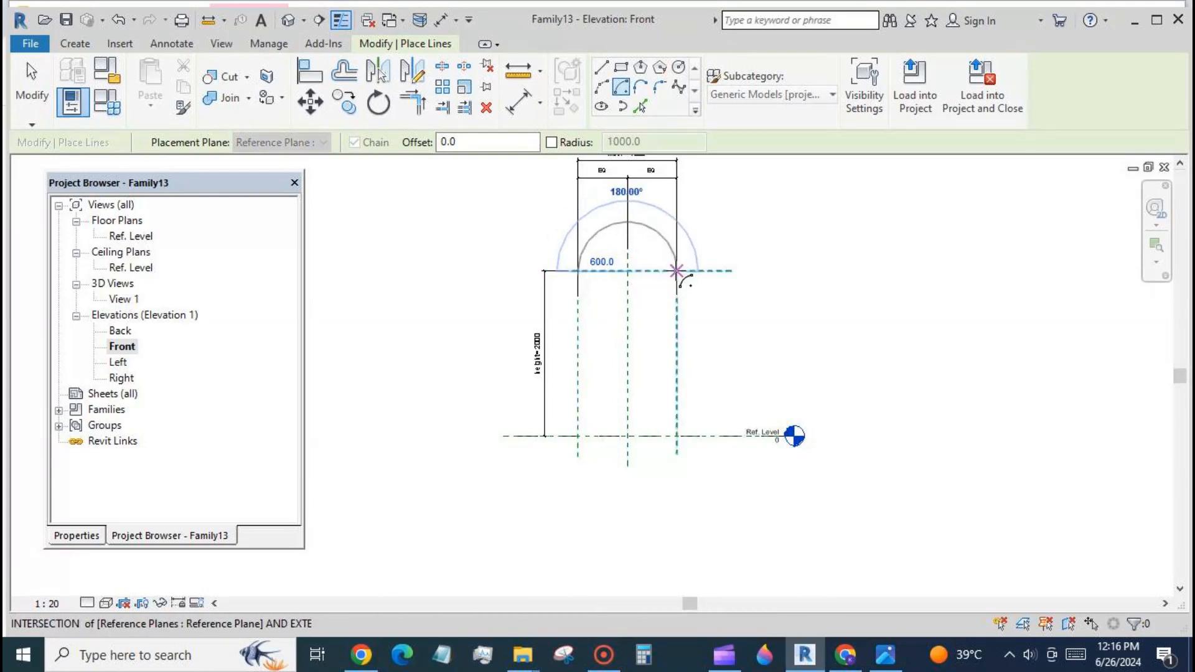
pyautogui.click(676, 271)
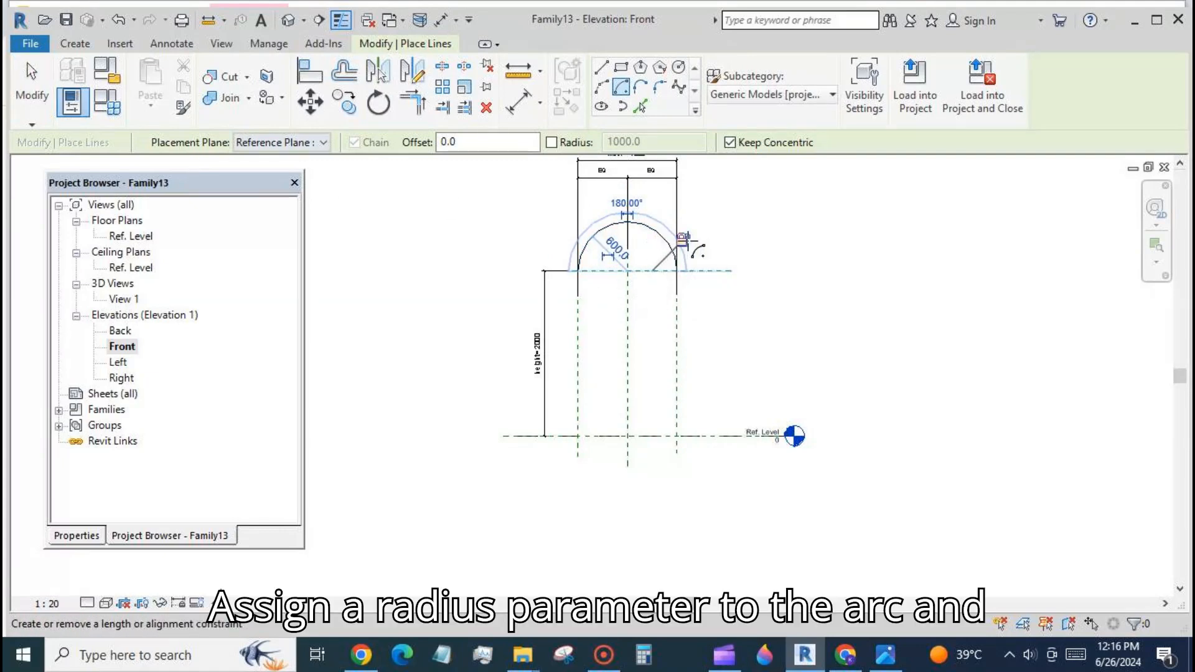
# - Make the arc's radius dimension permanent and label it with a new type parameter named "r"
pyautogui.press('Tab')
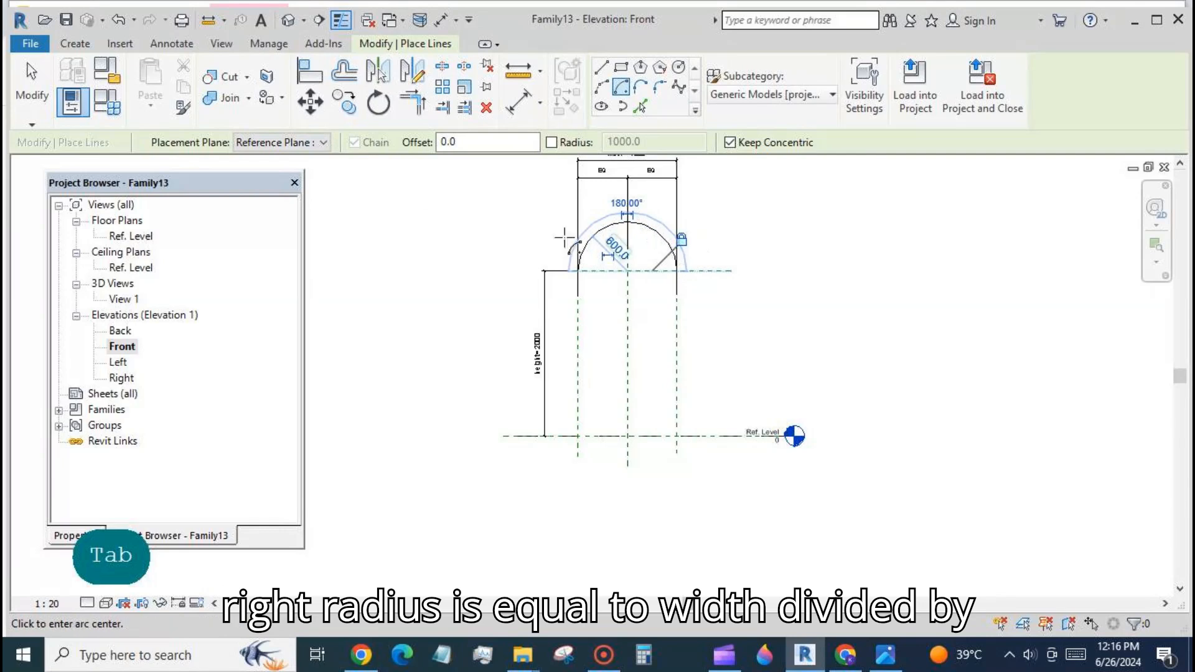
pyautogui.press('Escape')
pyautogui.press('Escape')
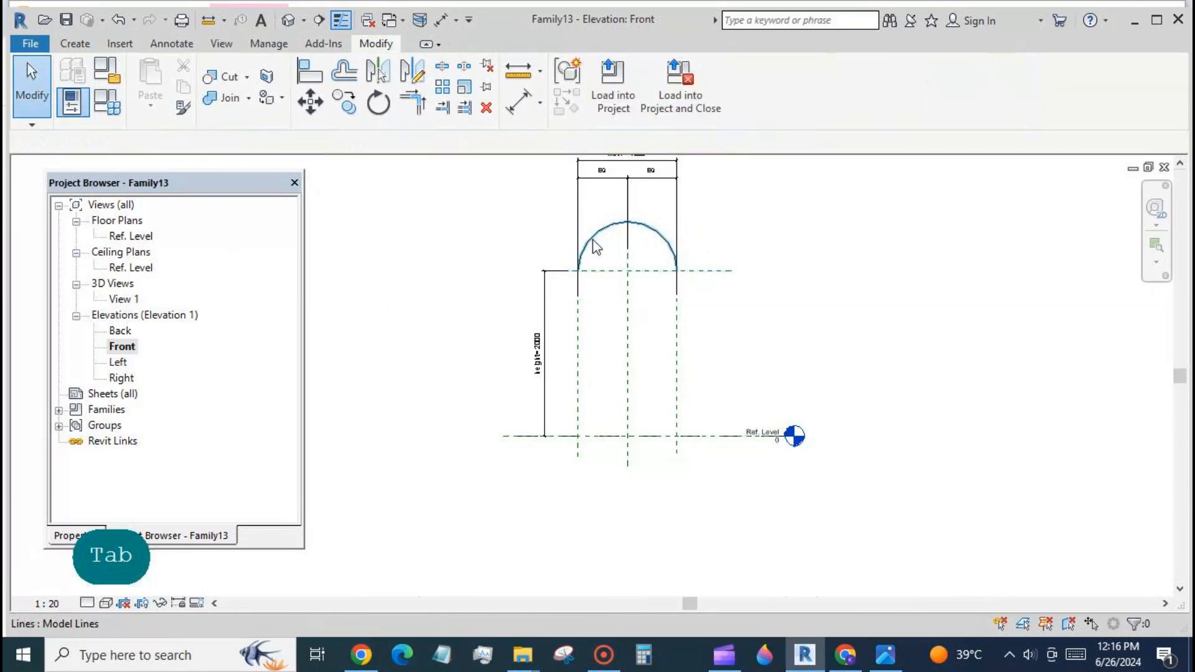
pyautogui.click(596, 247)
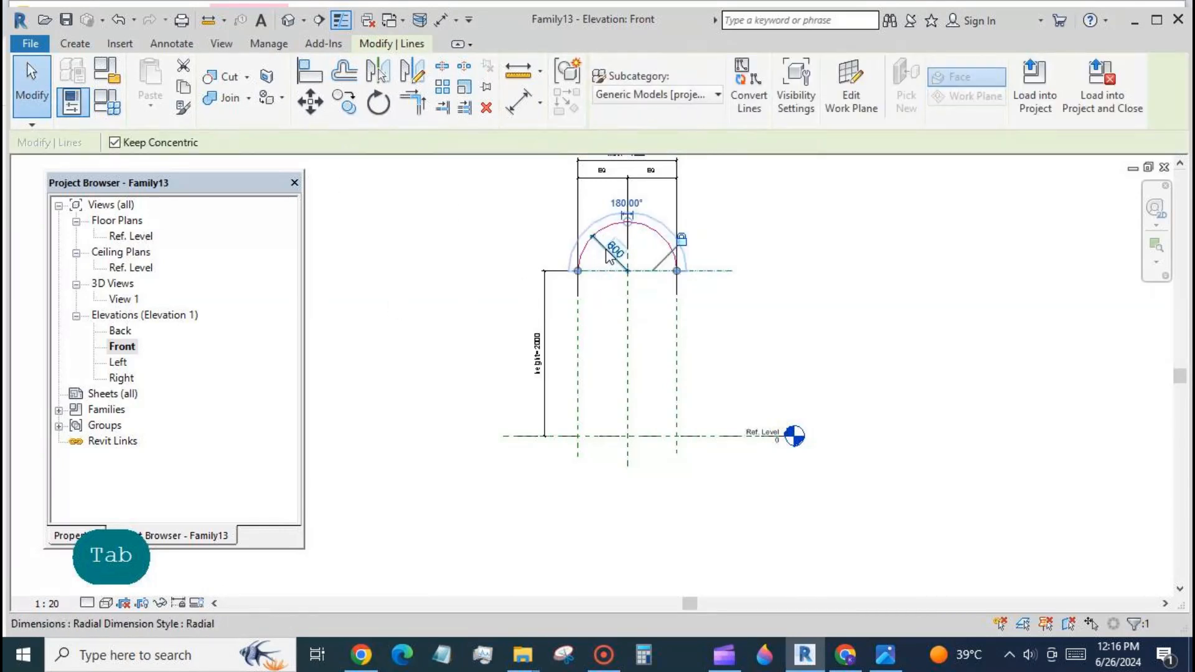
pyautogui.click(609, 254)
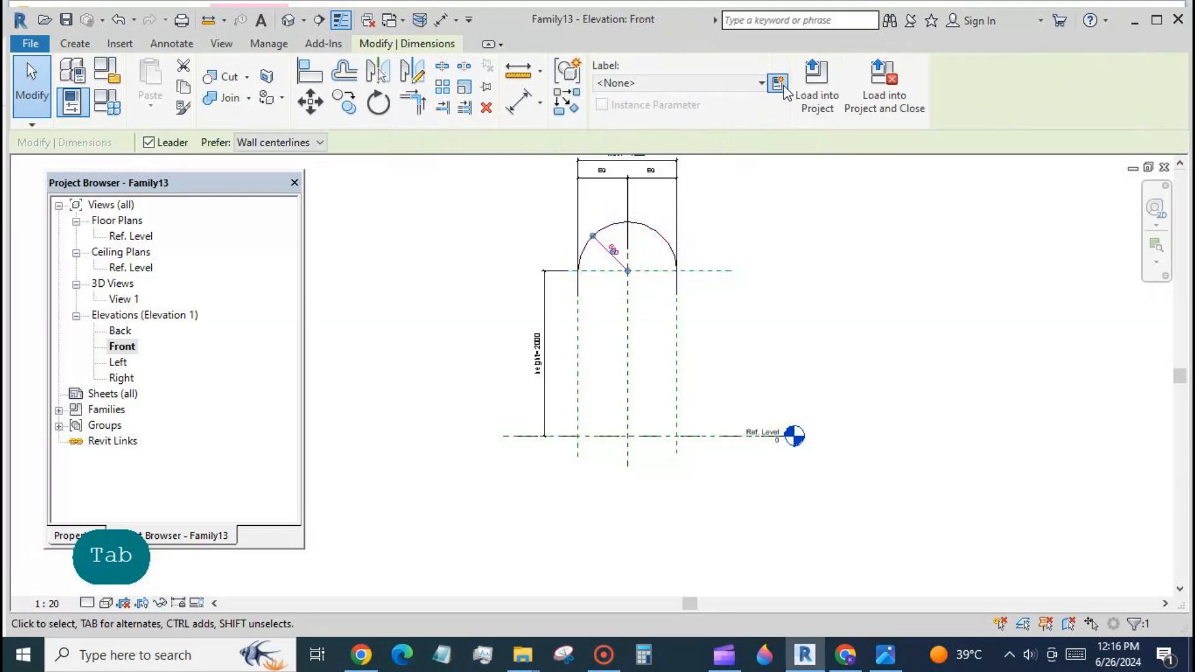
pyautogui.click(779, 84)
pyautogui.write('r')
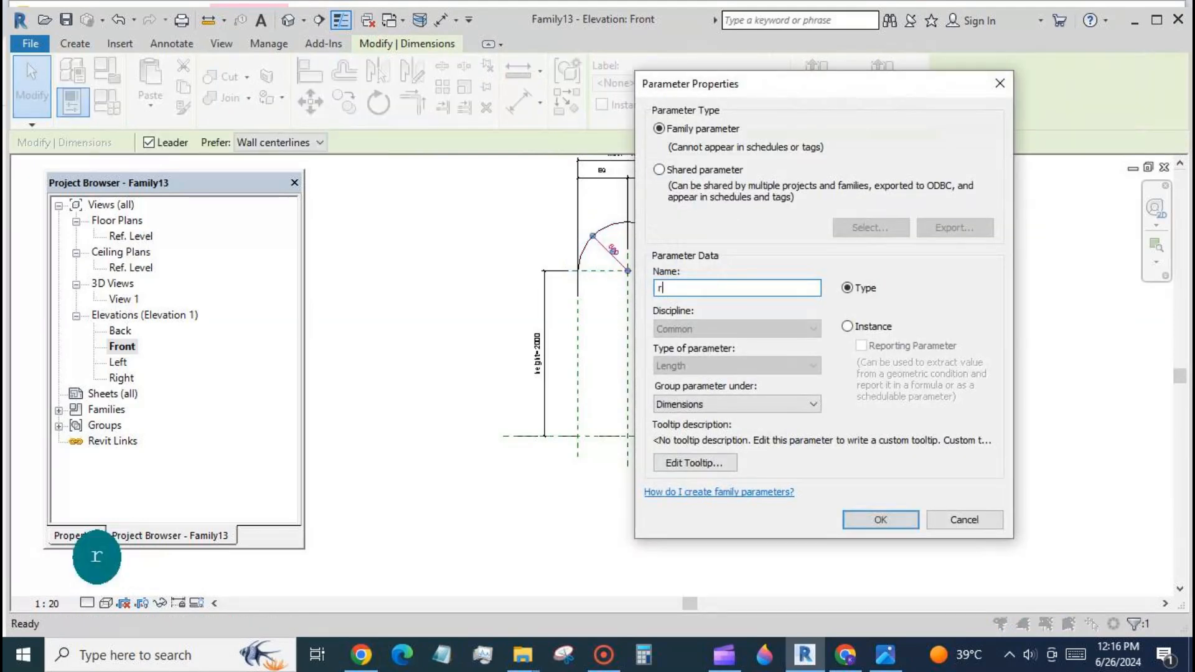
pyautogui.click(901, 530)
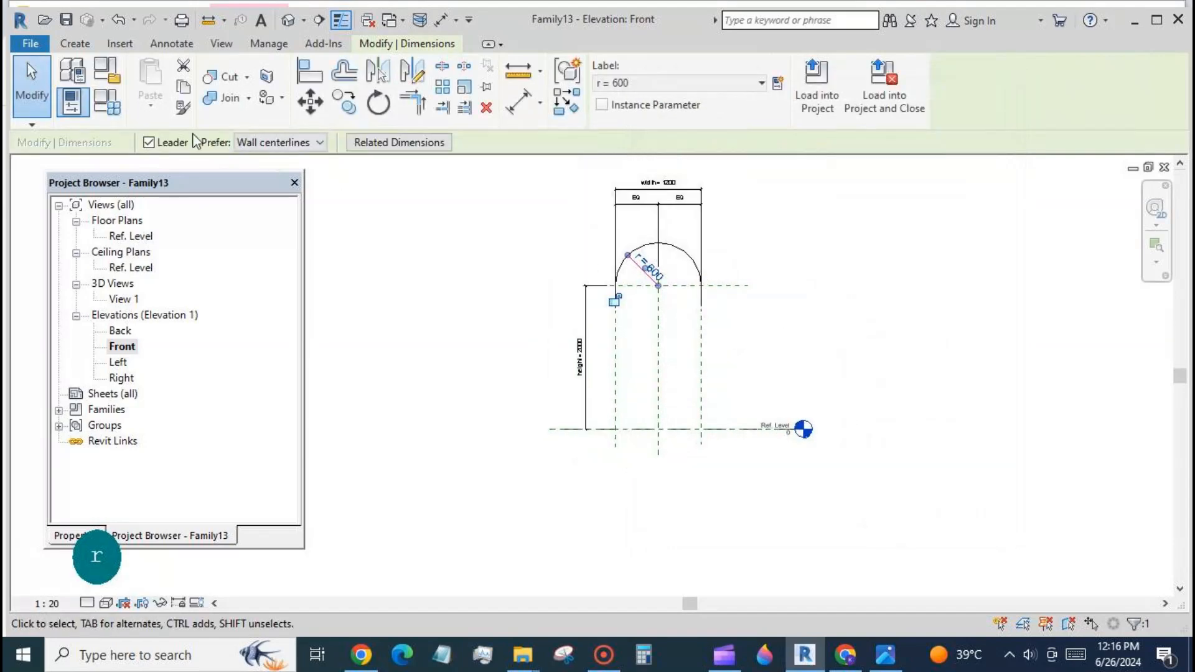
# - Give the family parameter r the formula width / 2 and apply it
pyautogui.click(107, 102)
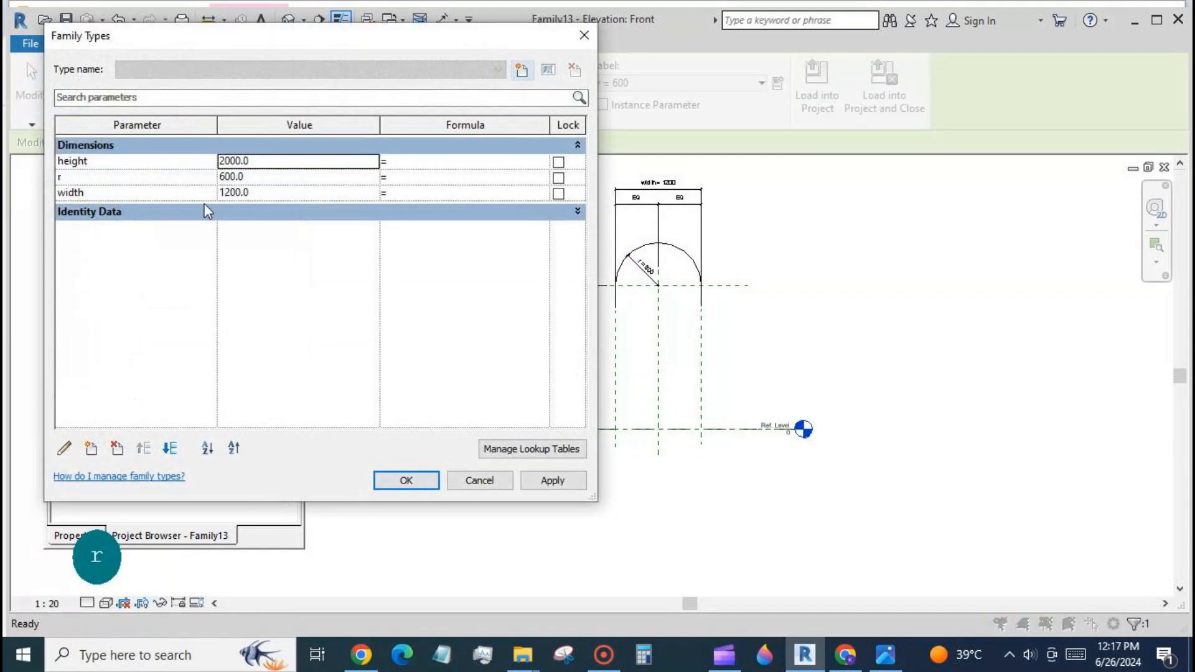
pyautogui.click(439, 178)
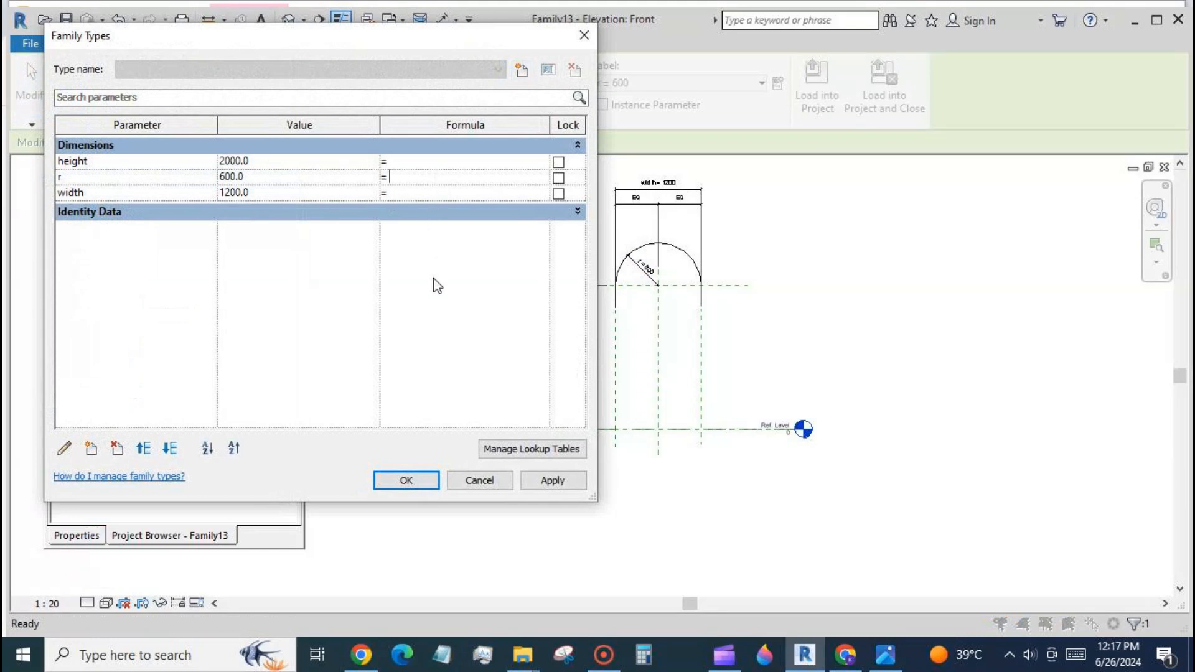
pyautogui.write('width / 2')
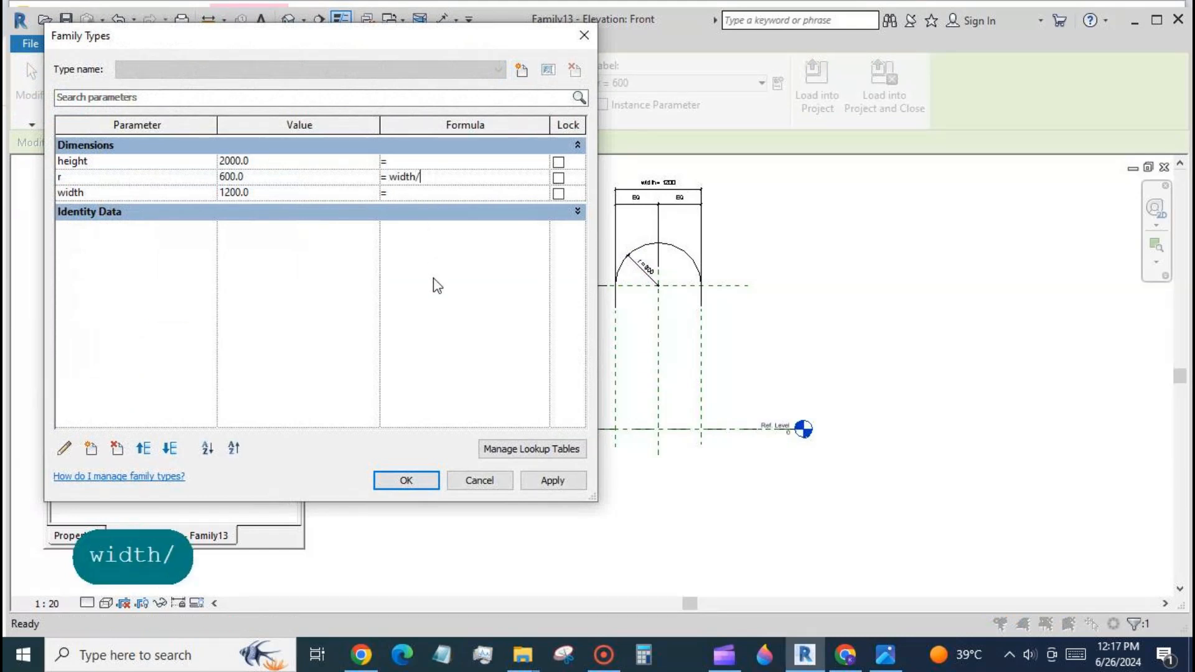
pyautogui.click(552, 481)
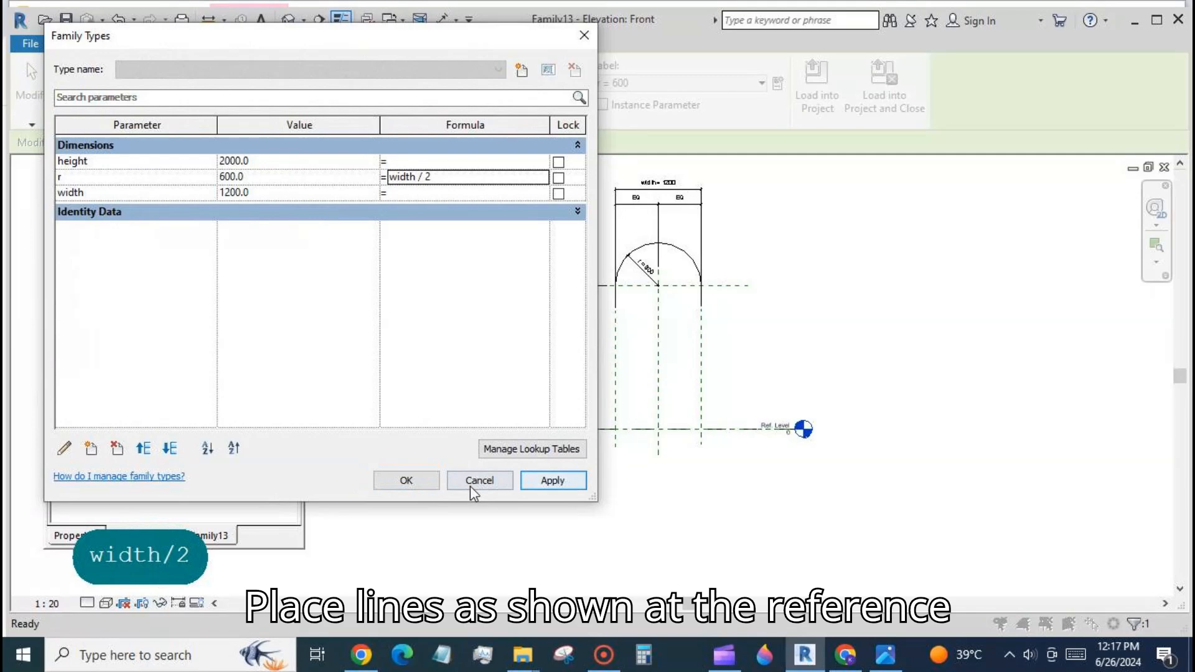
pyautogui.click(406, 481)
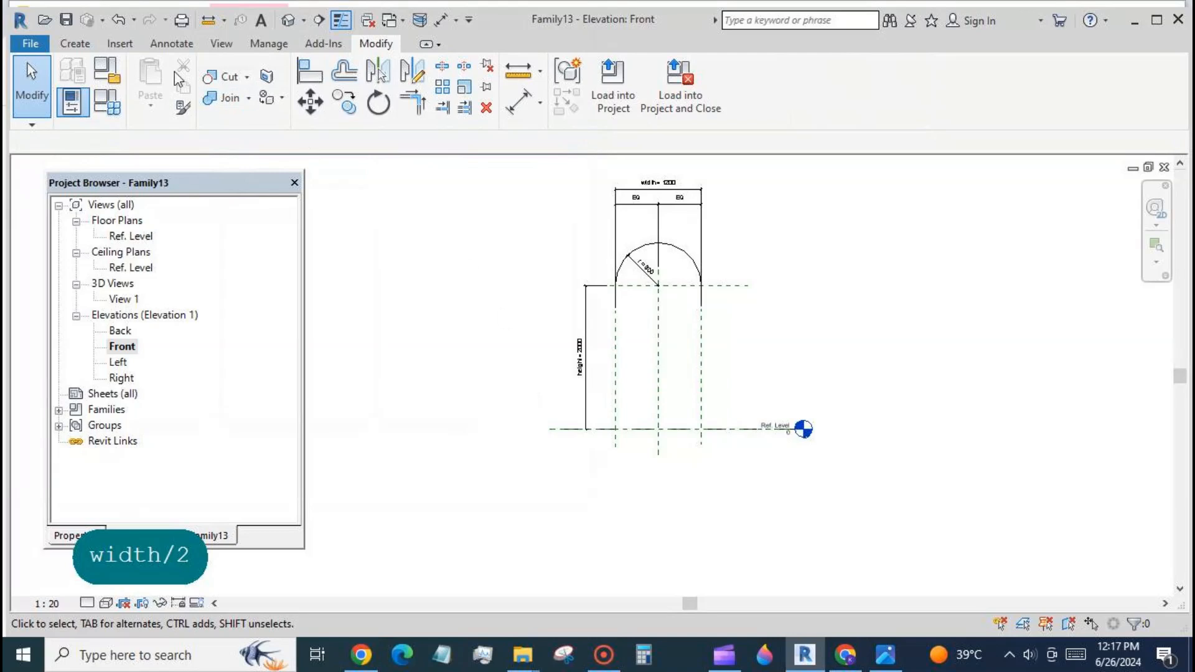
# - Draw two vertical model lines along the outer reference planes, from each arc end down to the Ref. Level
pyautogui.click(74, 43)
pyautogui.click(383, 86)
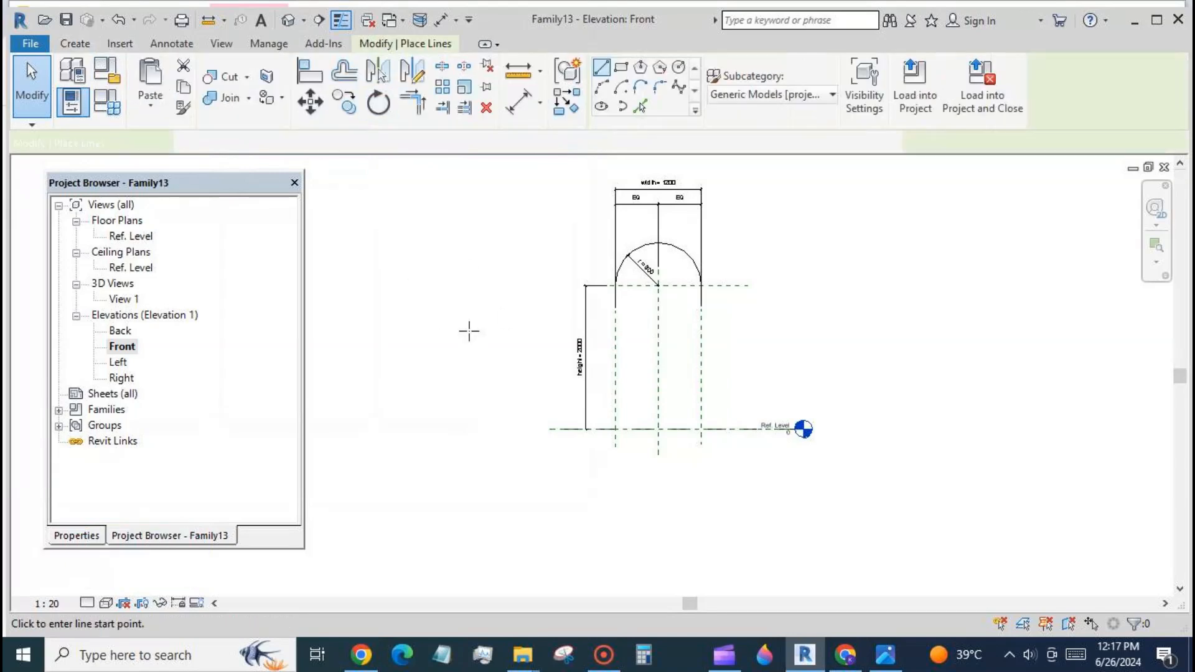
pyautogui.click(615, 286)
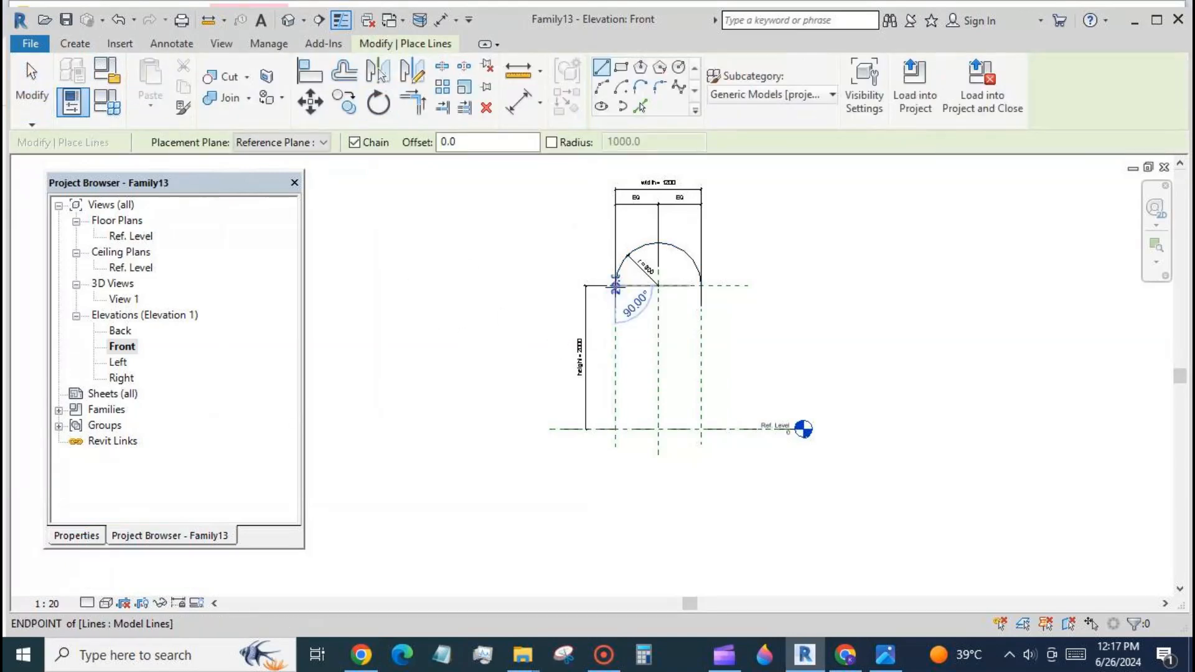
pyautogui.click(615, 428)
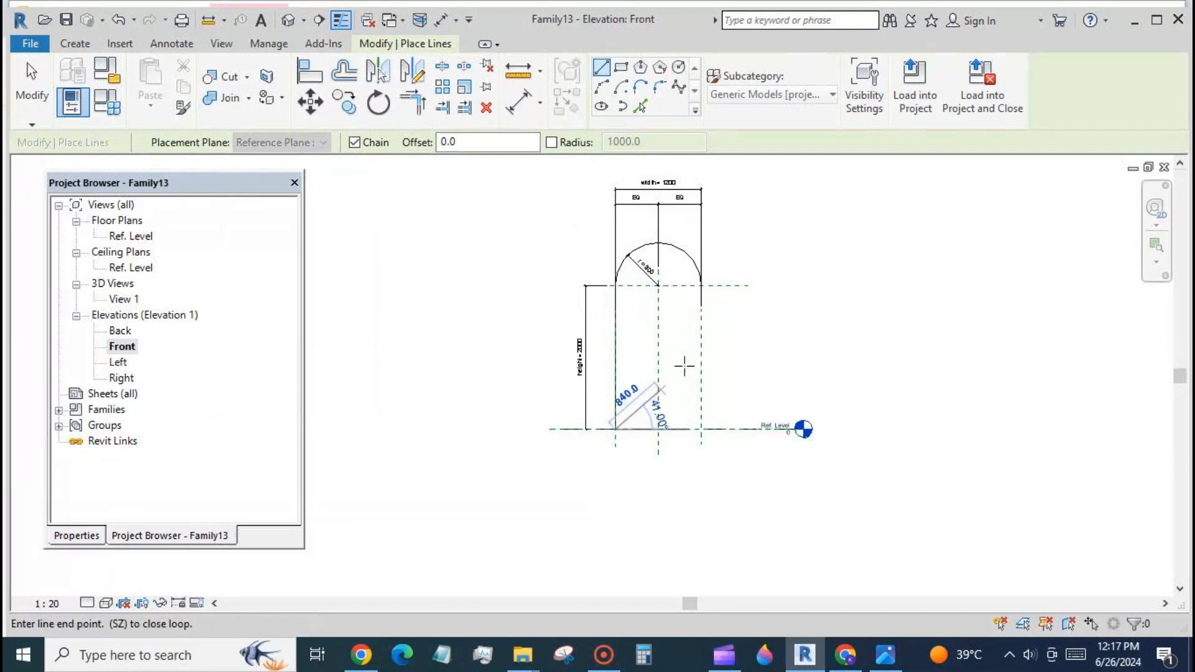
pyautogui.press('Tab')
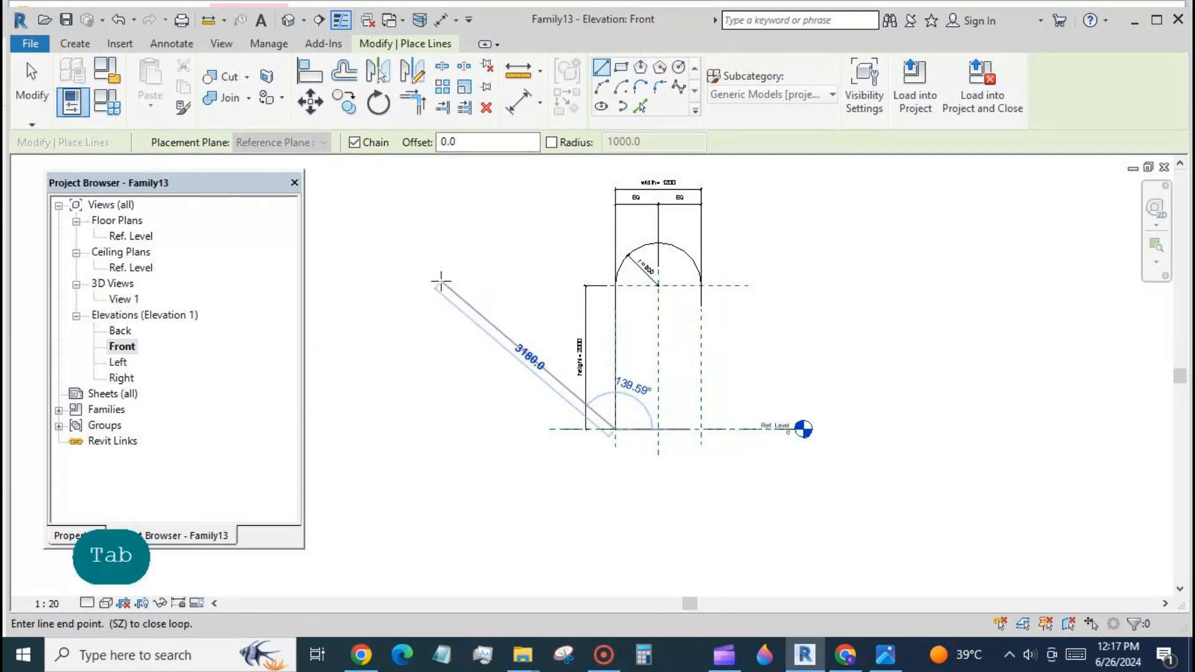
pyautogui.press('Escape')
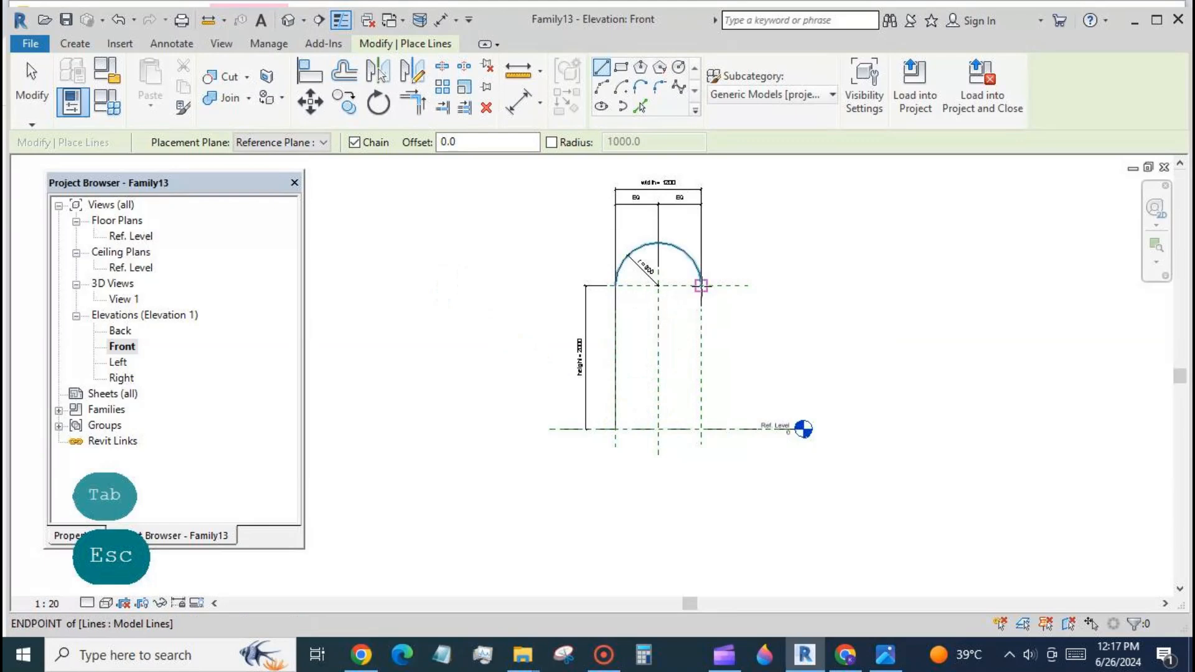
pyautogui.click(701, 286)
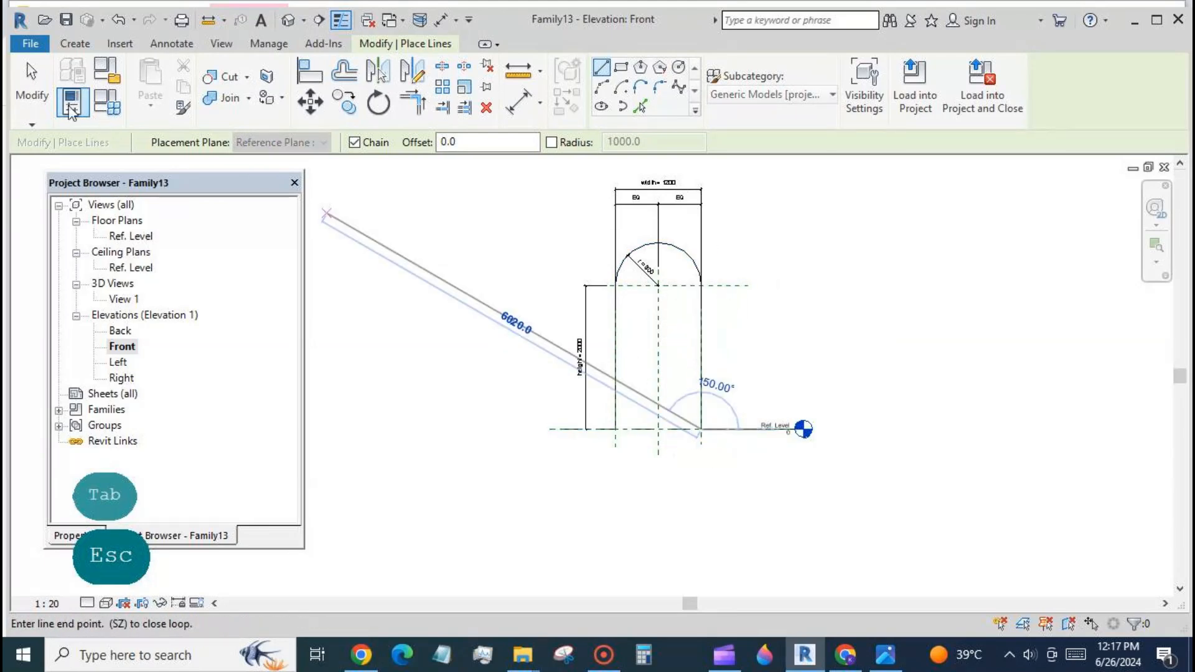
pyautogui.click(36, 93)
# - Open the default 3D view and set its scale to 1:20
pyautogui.click(287, 20)
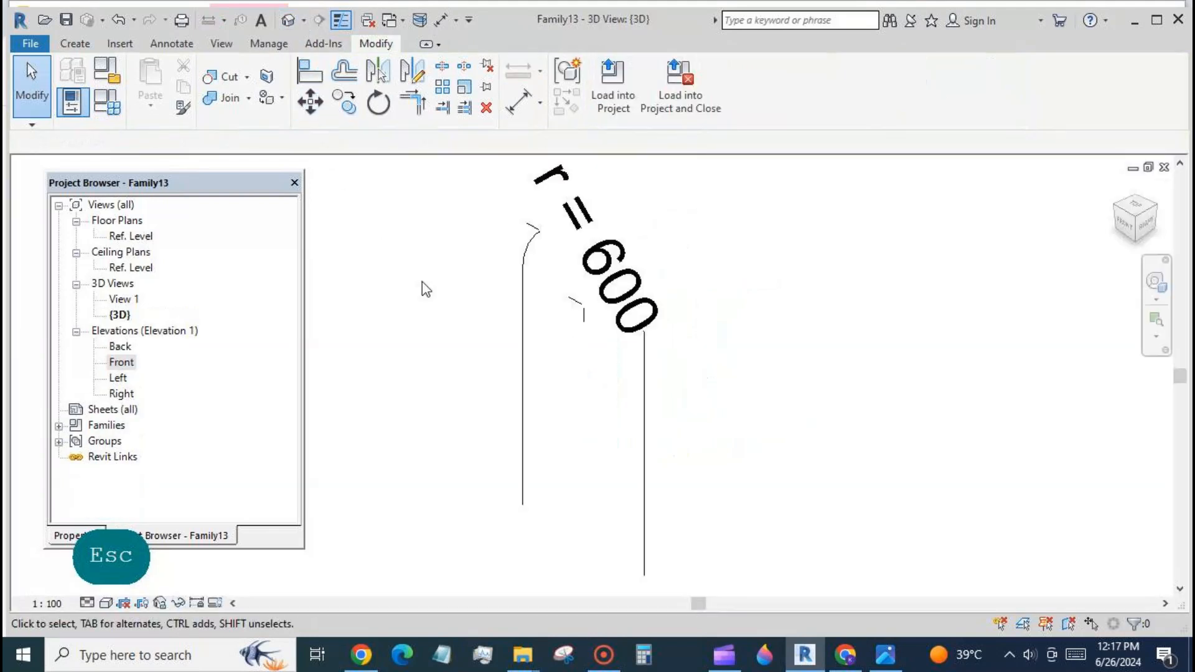
pyautogui.keyDown('shift'); pyautogui.moveTo(585, 488); pyautogui.dragTo(739, 454, button='middle'); pyautogui.keyUp('shift')
pyautogui.click(47, 603)
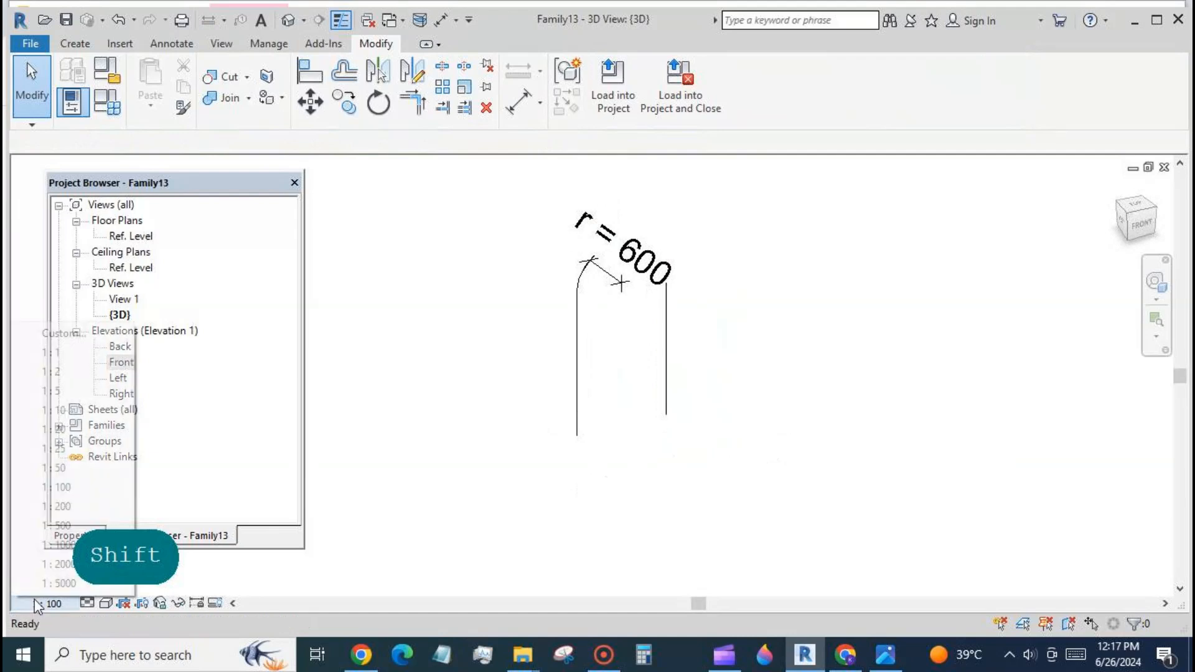
pyautogui.click(62, 430)
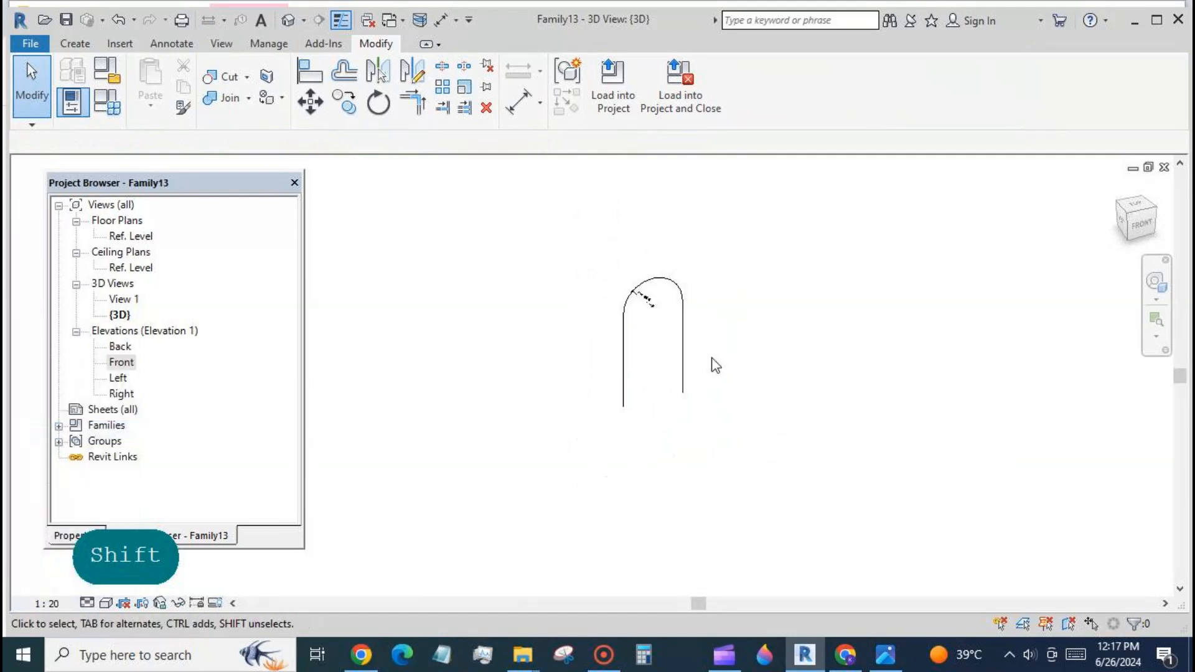
pyautogui.keyDown('shift'); pyautogui.moveTo(764, 441); pyautogui.dragTo(738, 361, button='middle'); pyautogui.keyUp('shift')
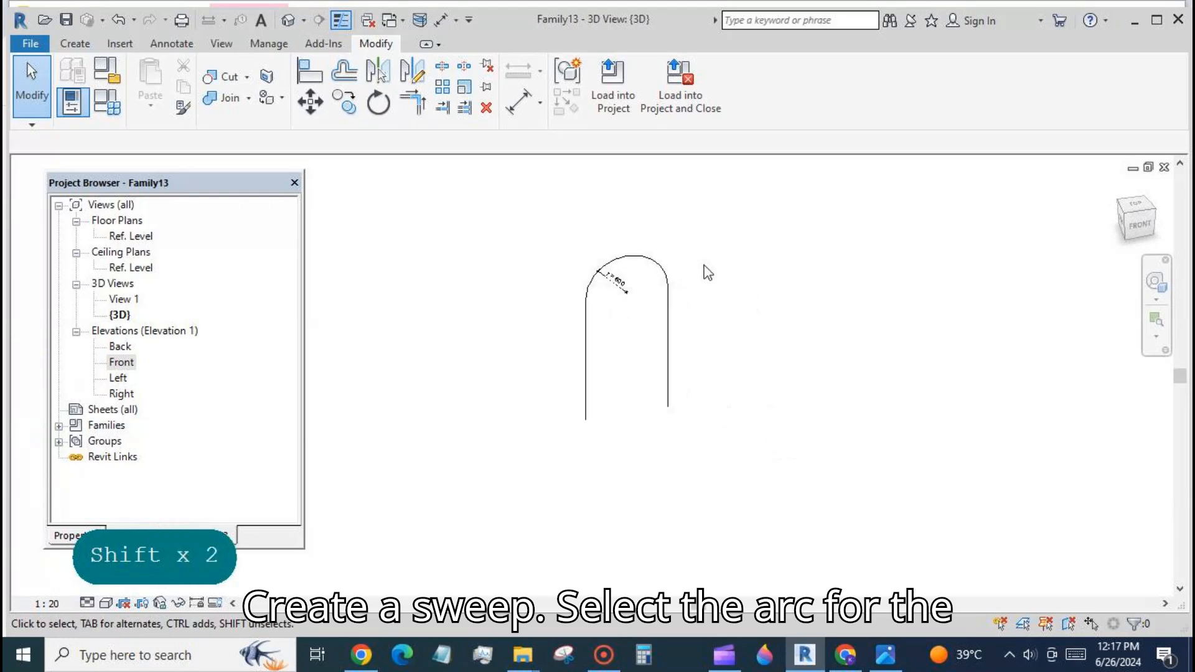
# - Start a sweep and pick the semicircular arc as its path, finishing the path
pyautogui.click(75, 43)
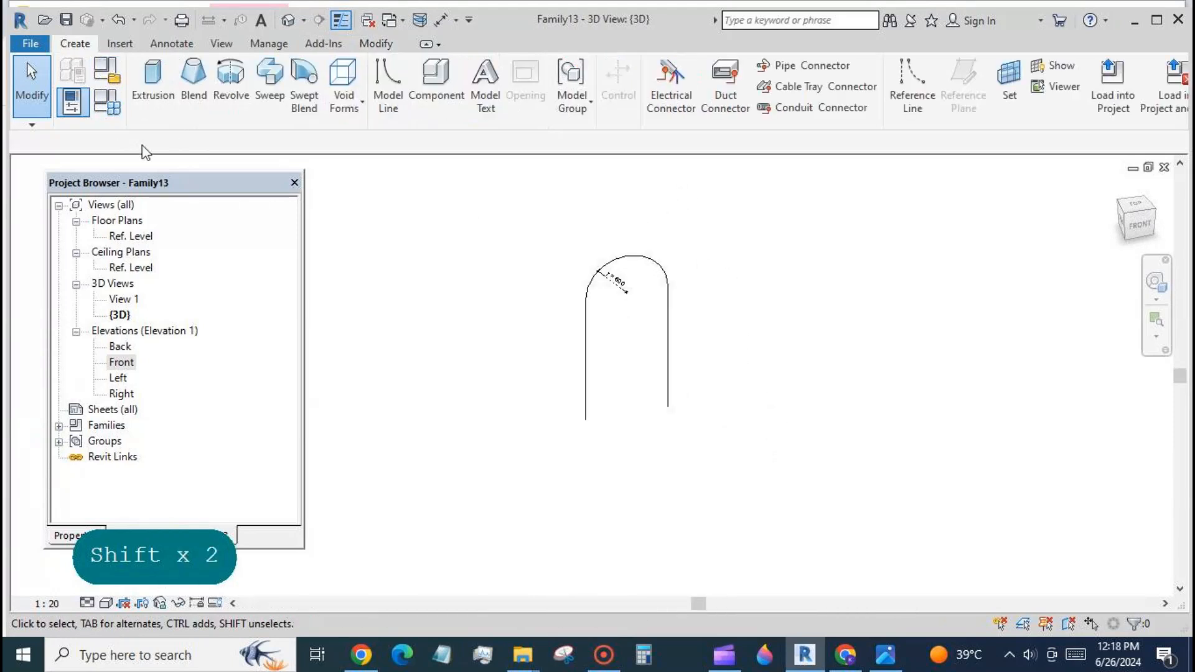
pyautogui.click(270, 84)
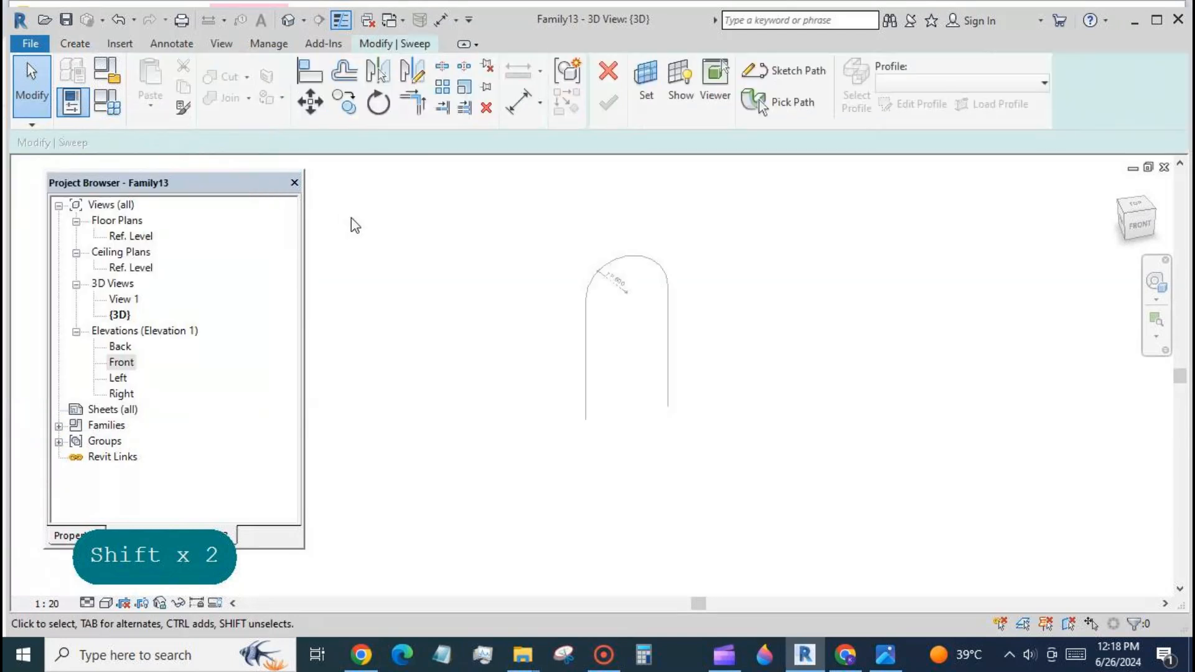
pyautogui.click(788, 101)
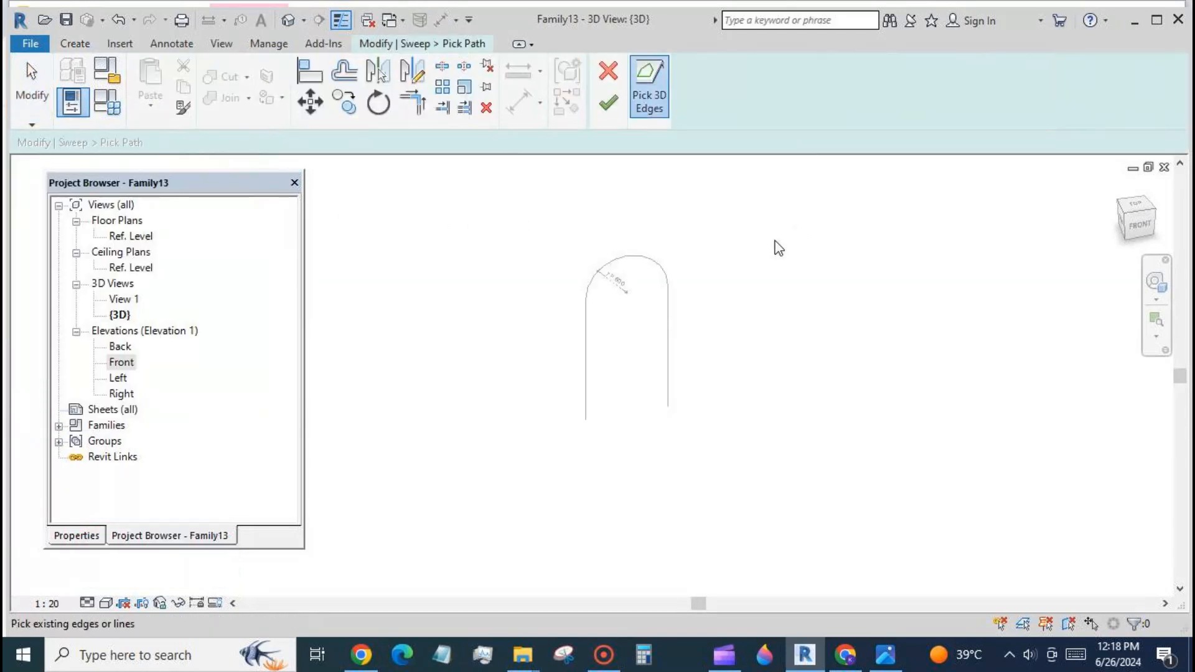
pyautogui.click(644, 259)
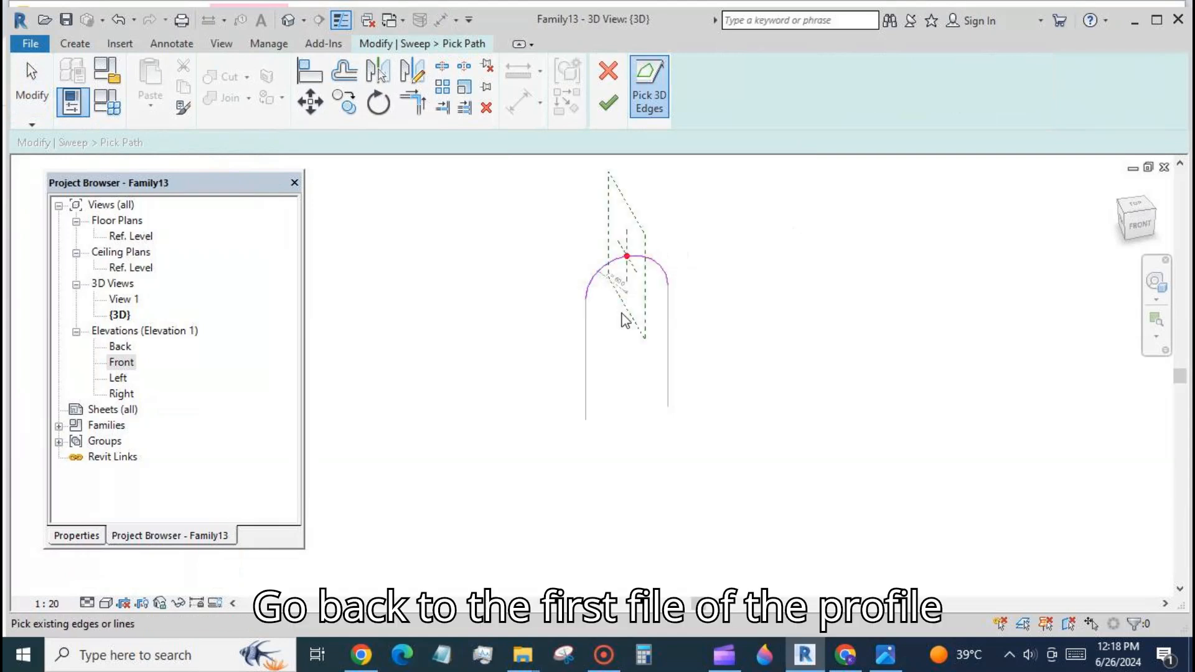
pyautogui.click(608, 103)
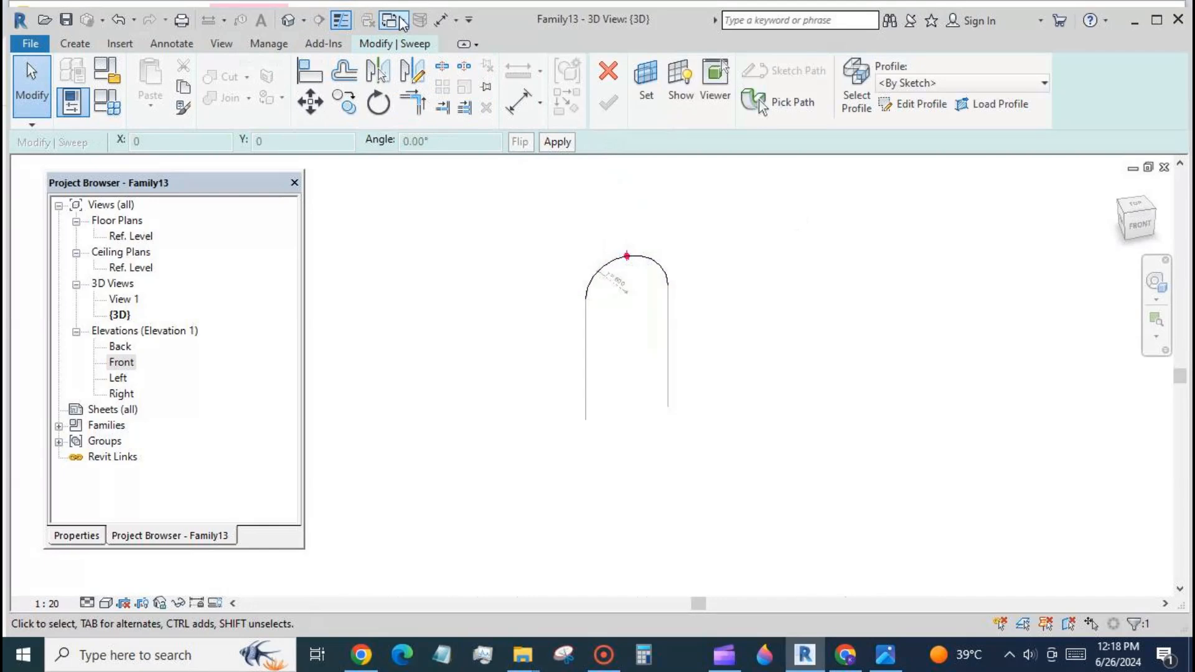
# - Switch to the six gates profile family and load it into Family13 only
pyautogui.click(401, 23)
pyautogui.click(391, 59)
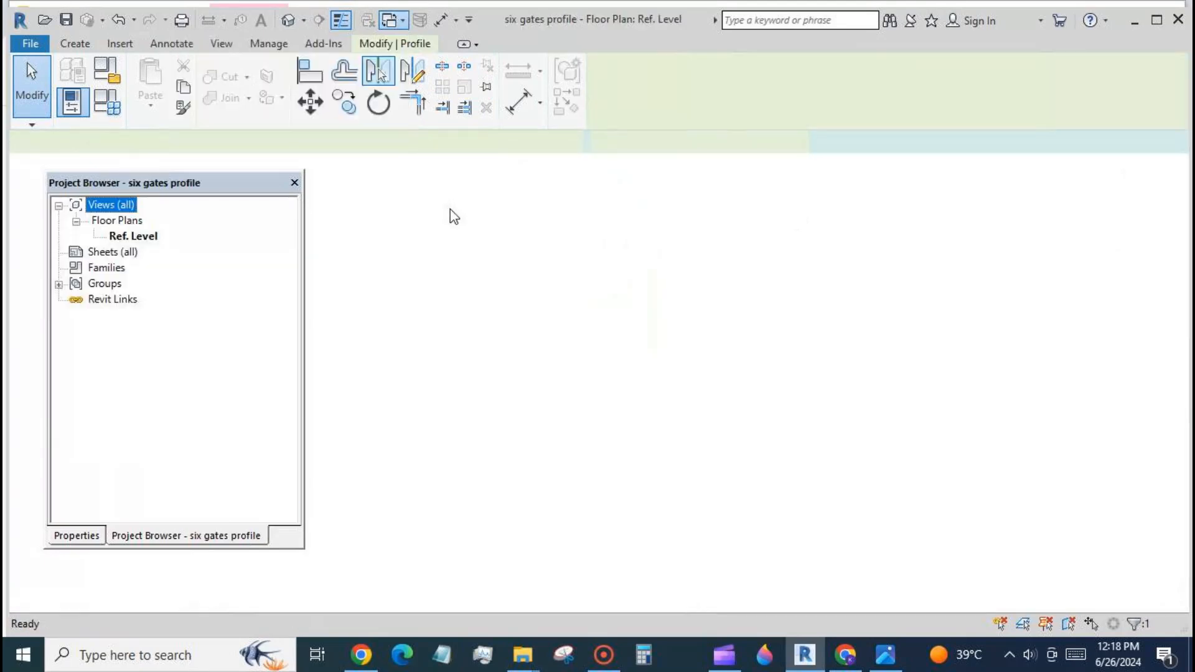
pyautogui.click(604, 127)
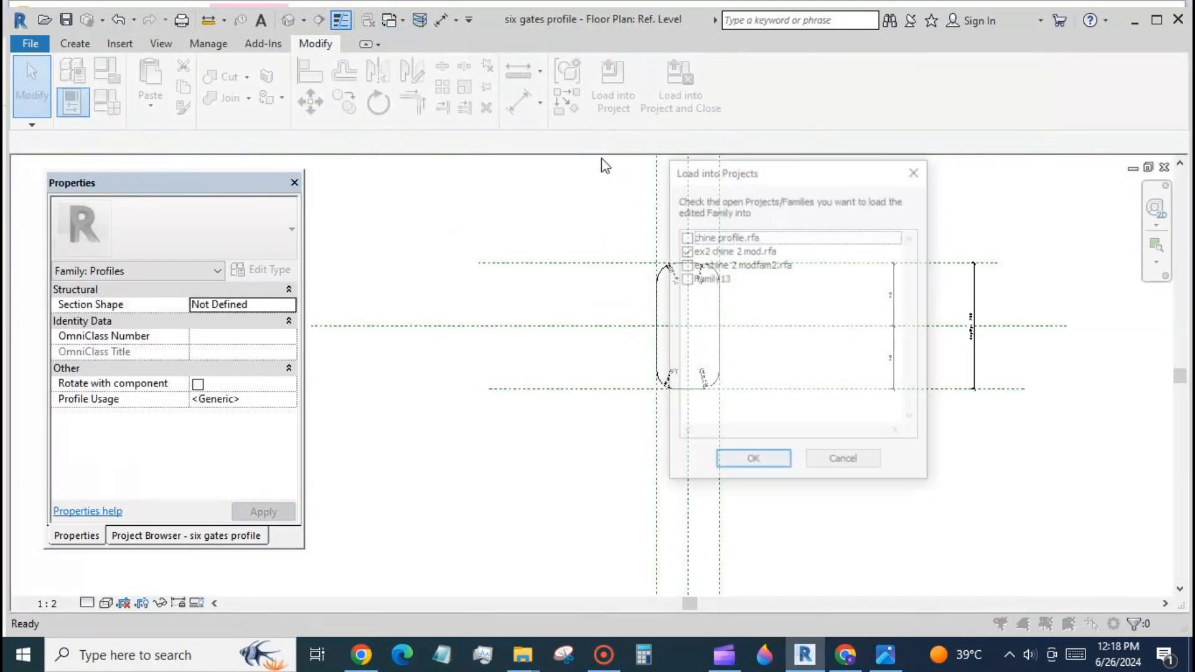
pyautogui.click(685, 279)
pyautogui.click(686, 251)
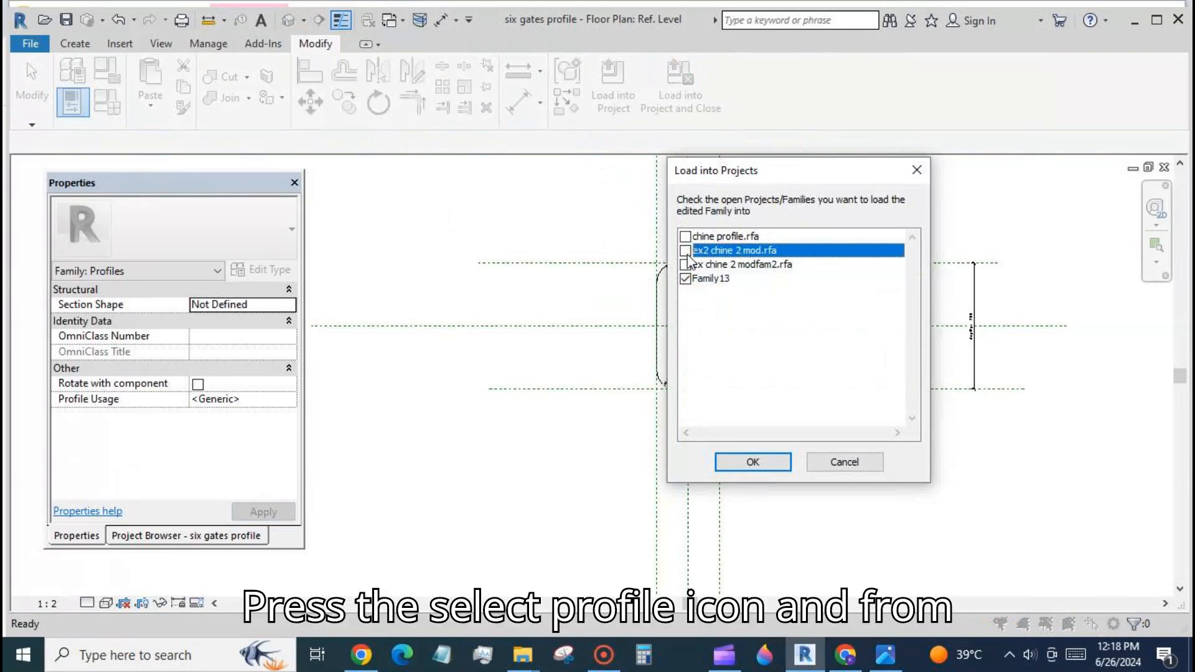
pyautogui.click(753, 462)
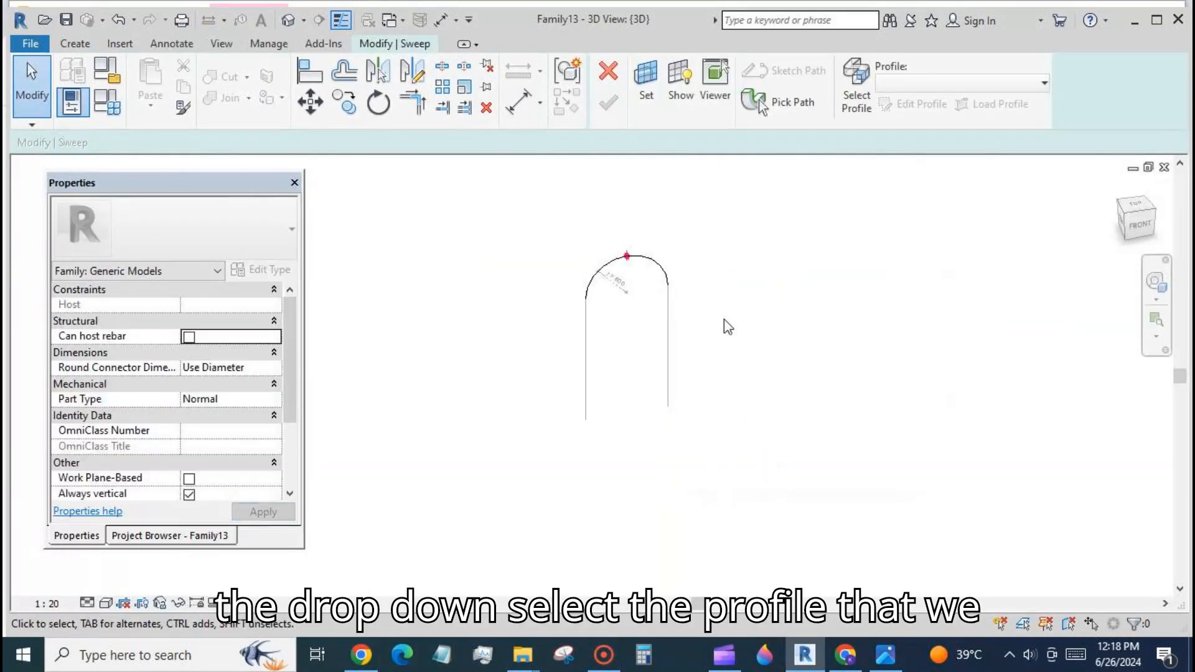
# - Assign the six gates profile to the arc sweep and finish the sweep
pyautogui.scroll(1, 695, 193)
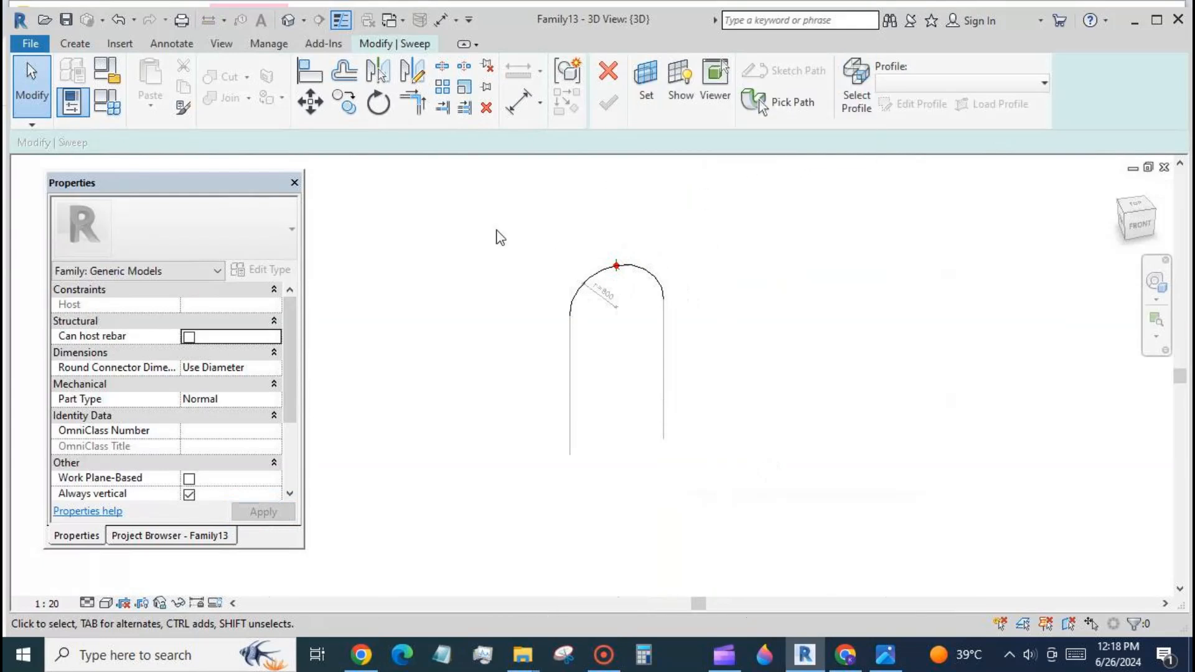
pyautogui.click(847, 91)
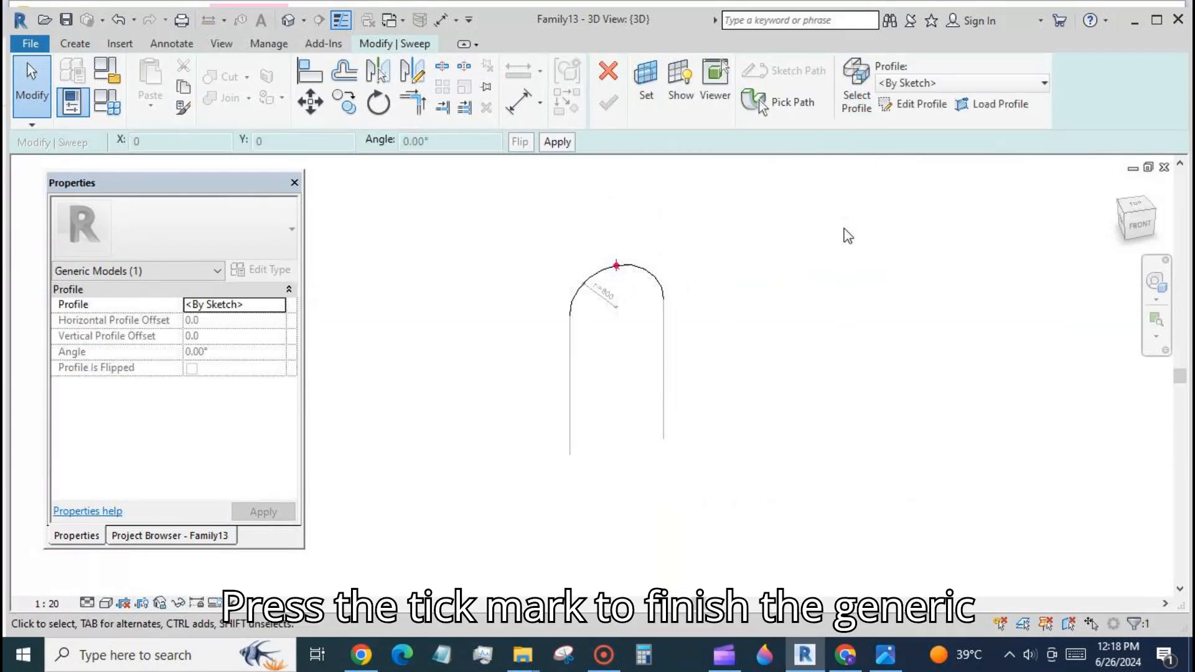
pyautogui.click(1043, 83)
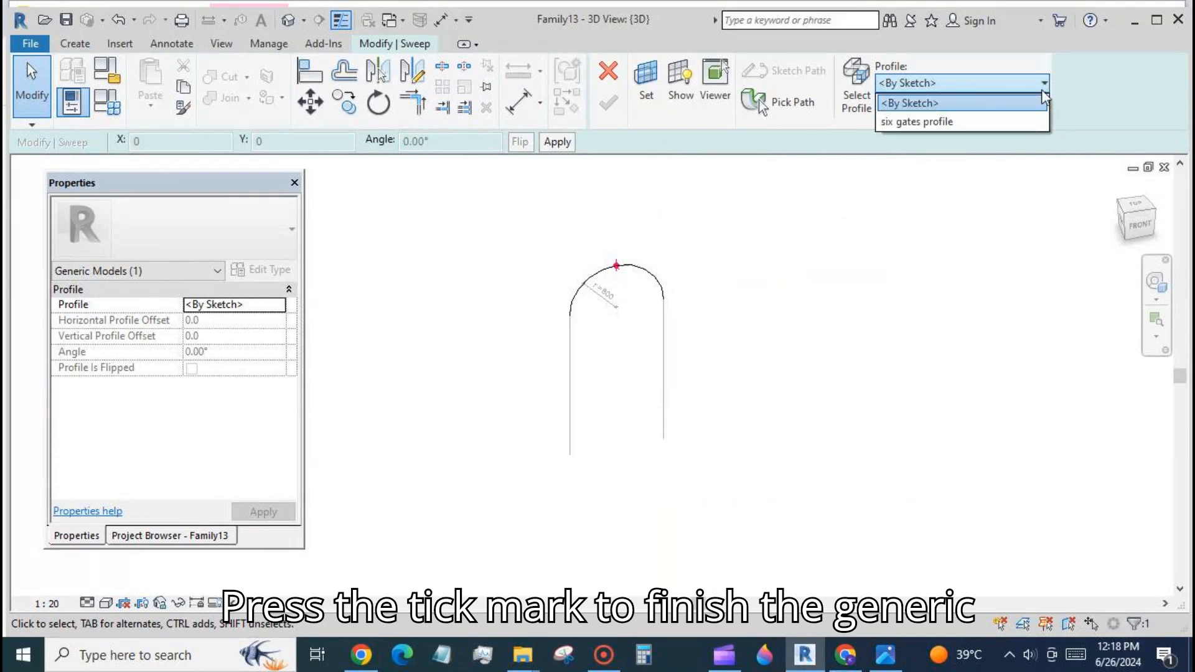
pyautogui.click(1030, 121)
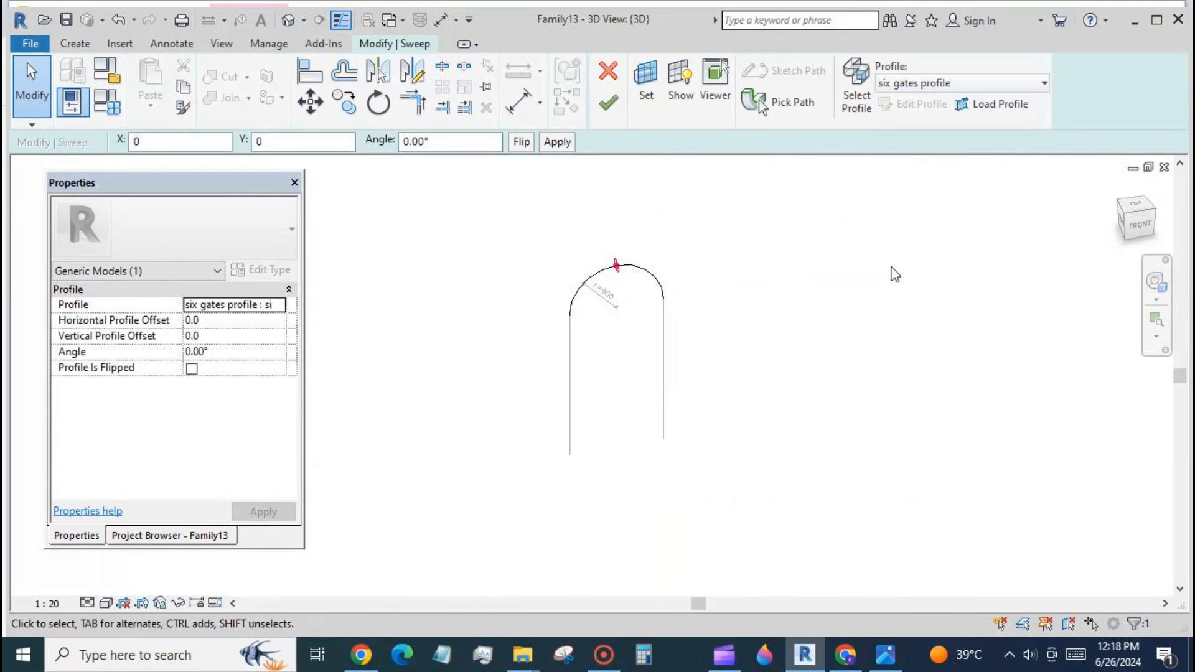
pyautogui.click(609, 103)
pyautogui.click(693, 210)
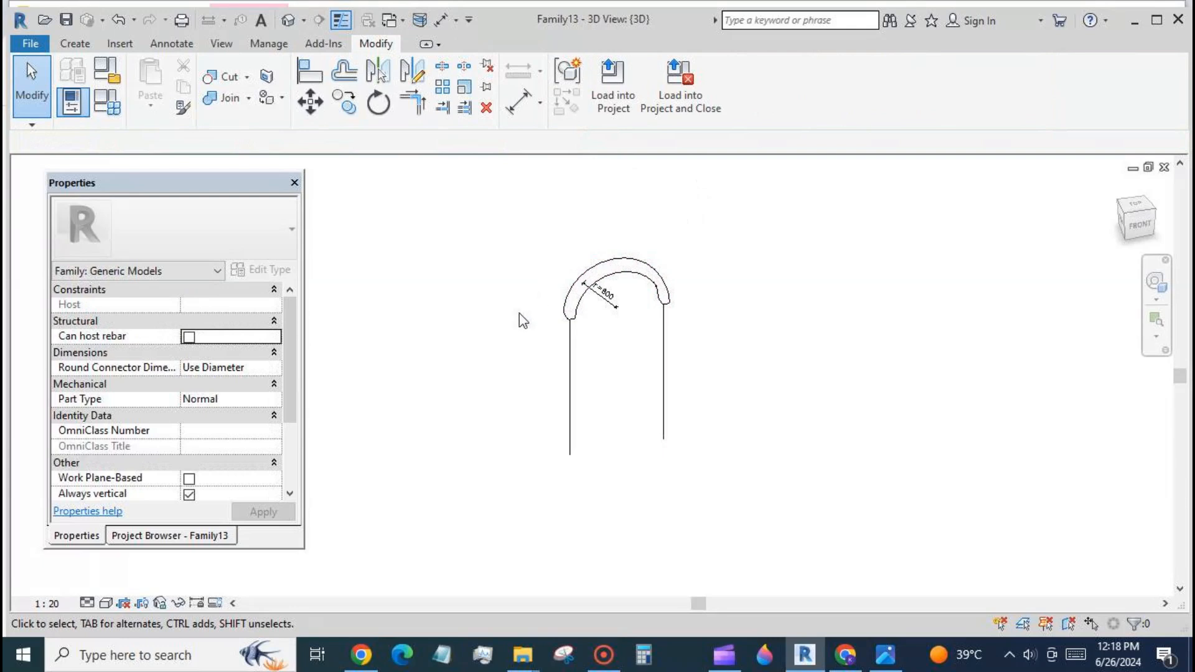
# - Edit the loaded six gates profile type, setting depth pr to 600 and width pr to 100
pyautogui.scroll(2, 519, 313)
pyautogui.keyDown('shift'); pyautogui.moveTo(562, 328); pyautogui.dragTo(575, 285, button='middle'); pyautogui.keyUp('shift')
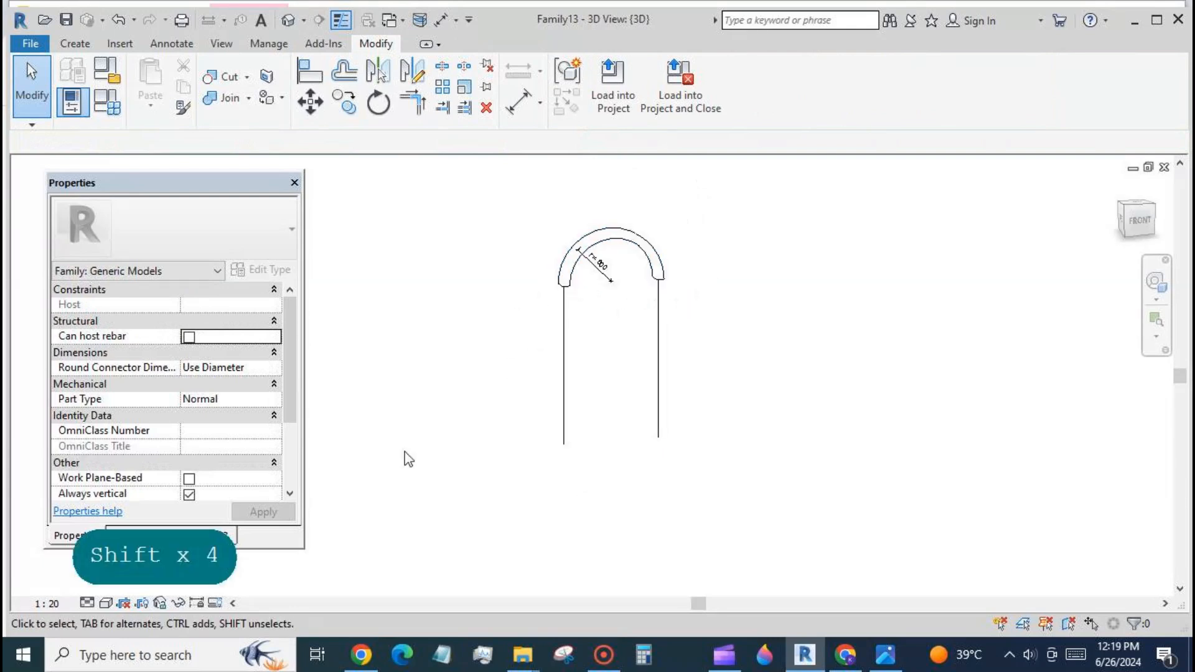
pyautogui.click(142, 536)
pyautogui.click(58, 426)
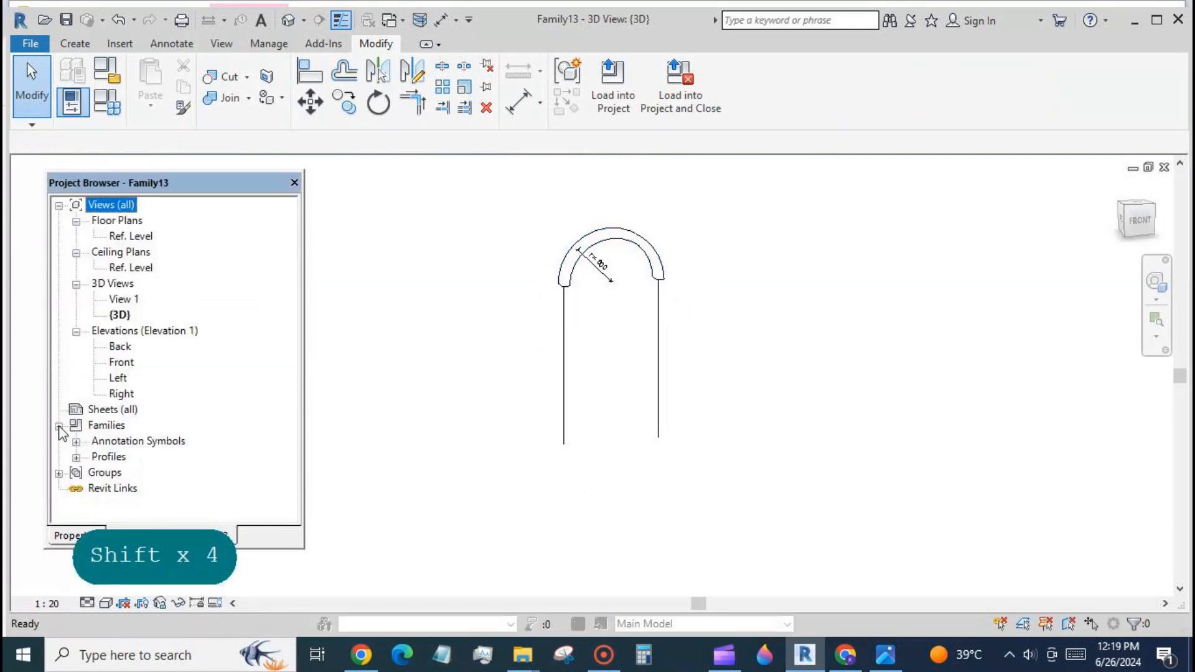
pyautogui.click(76, 457)
pyautogui.click(93, 474)
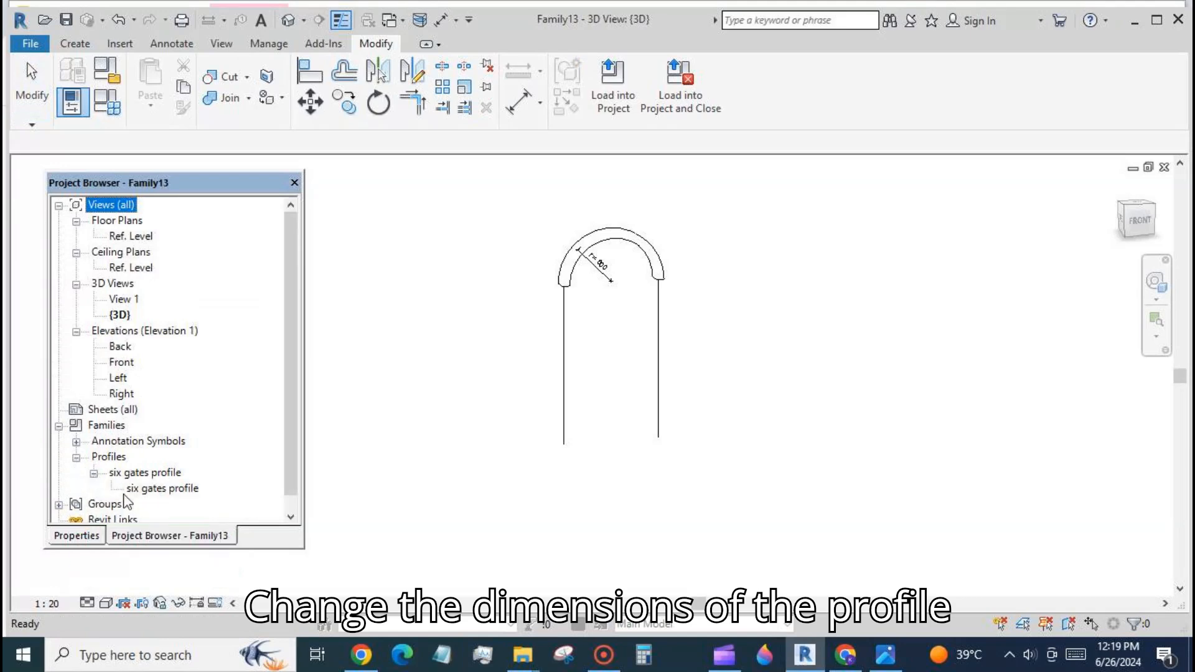
pyautogui.doubleClick(163, 488)
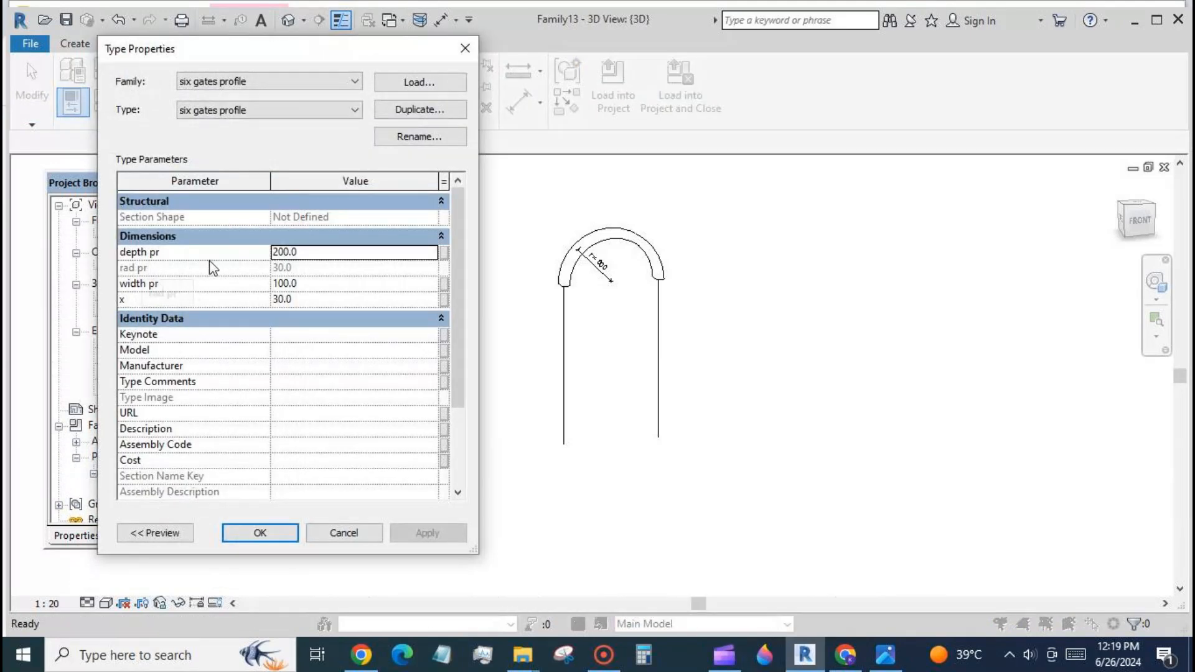
pyautogui.doubleClick(307, 253)
pyautogui.write('600')
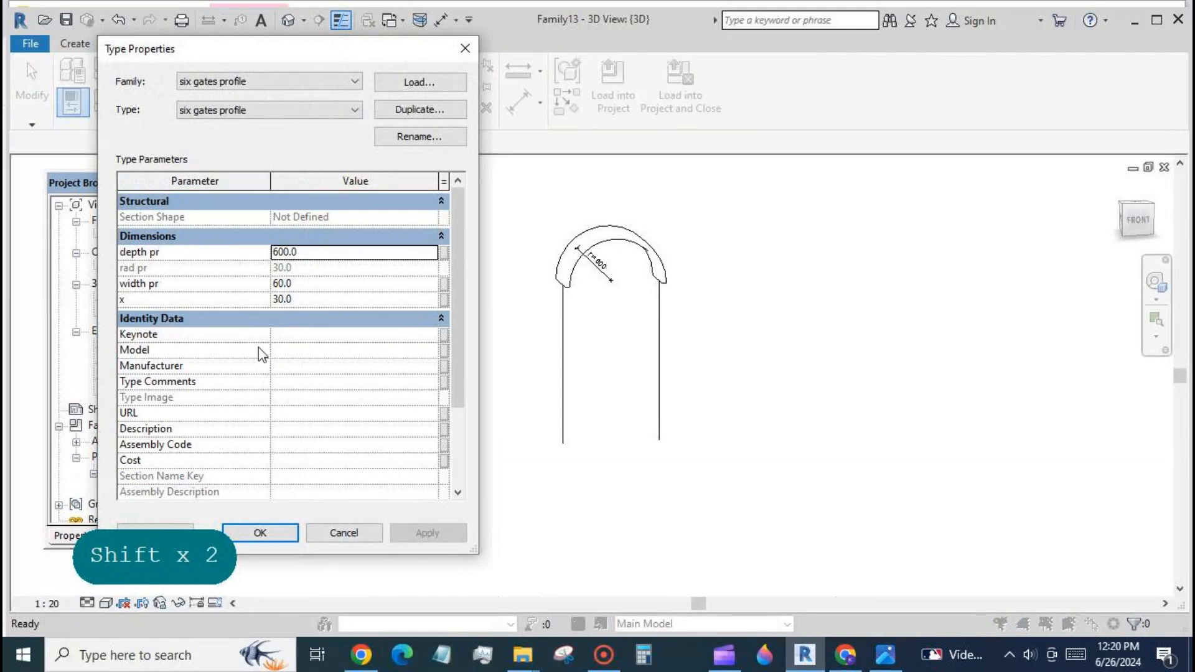
pyautogui.doubleClick(315, 284)
pyautogui.write('100')
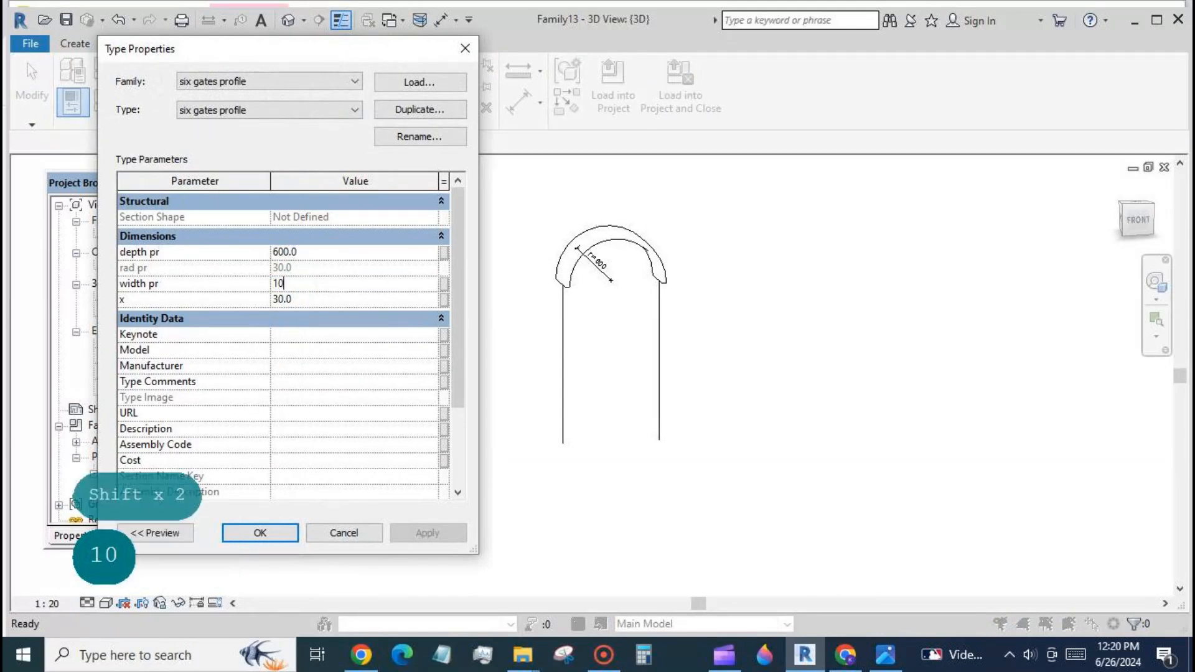
pyautogui.click(260, 533)
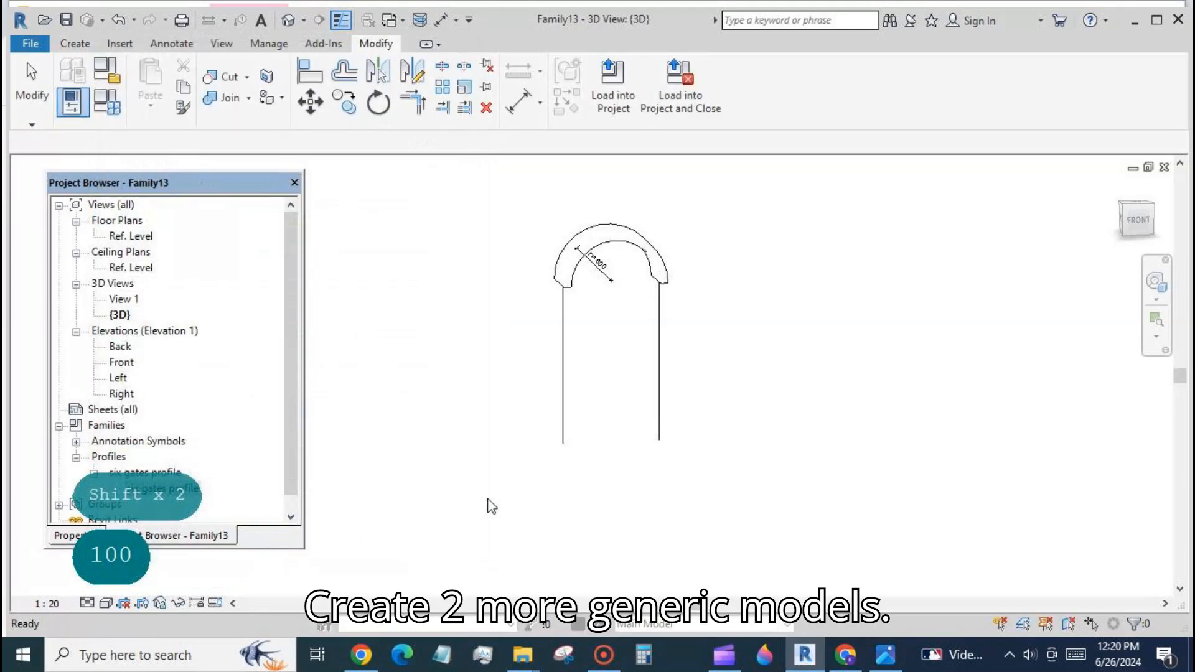
# - Change the 3D view's visual style so the arch sweep is displayed with shaded surfaces
pyautogui.click(106, 603)
pyautogui.click(161, 568)
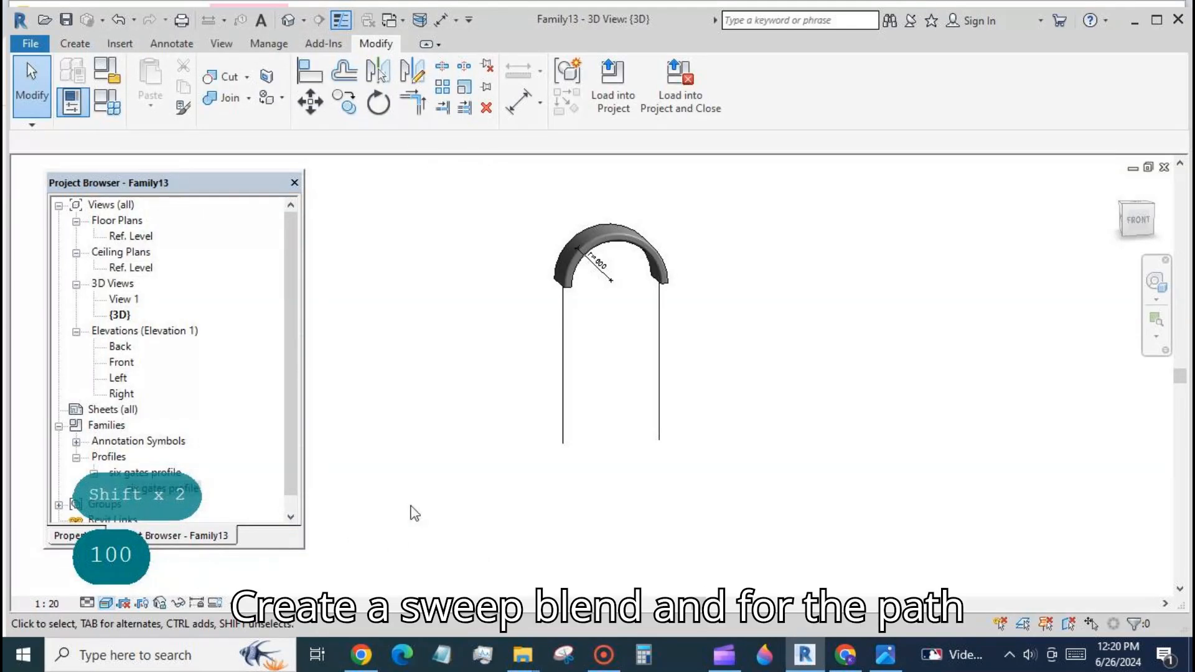
# - Start a swept blend and pick the vertical line under the arch's left end as its path
pyautogui.scroll(3, 521, 291)
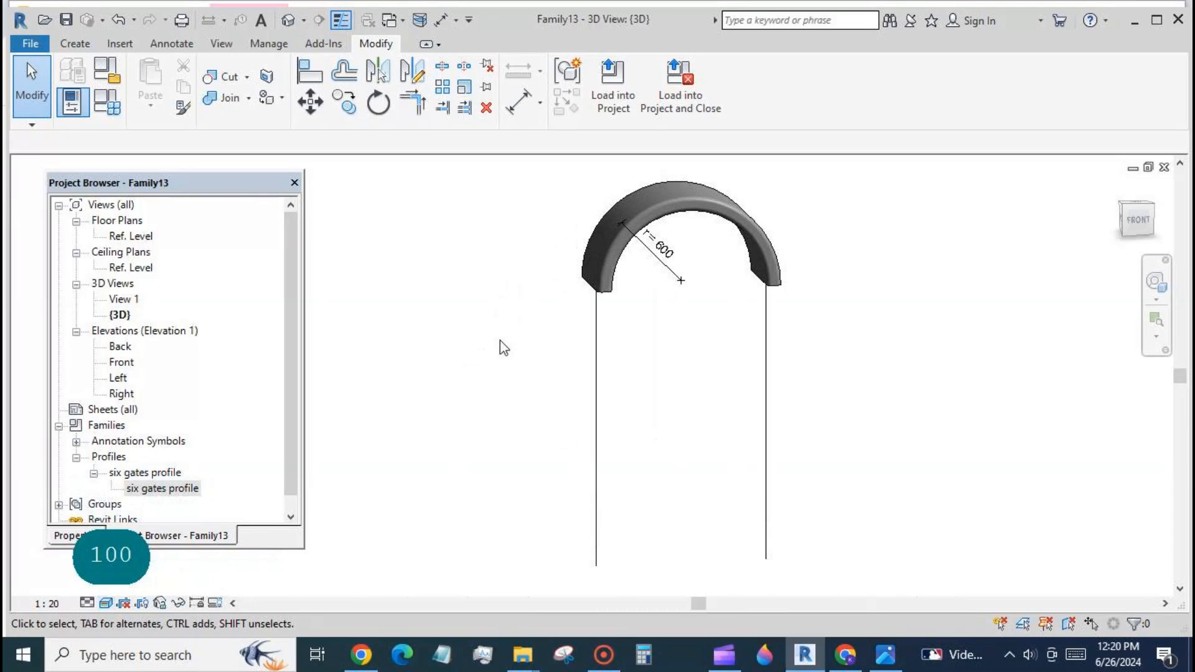
pyautogui.scroll(-1, 504, 337)
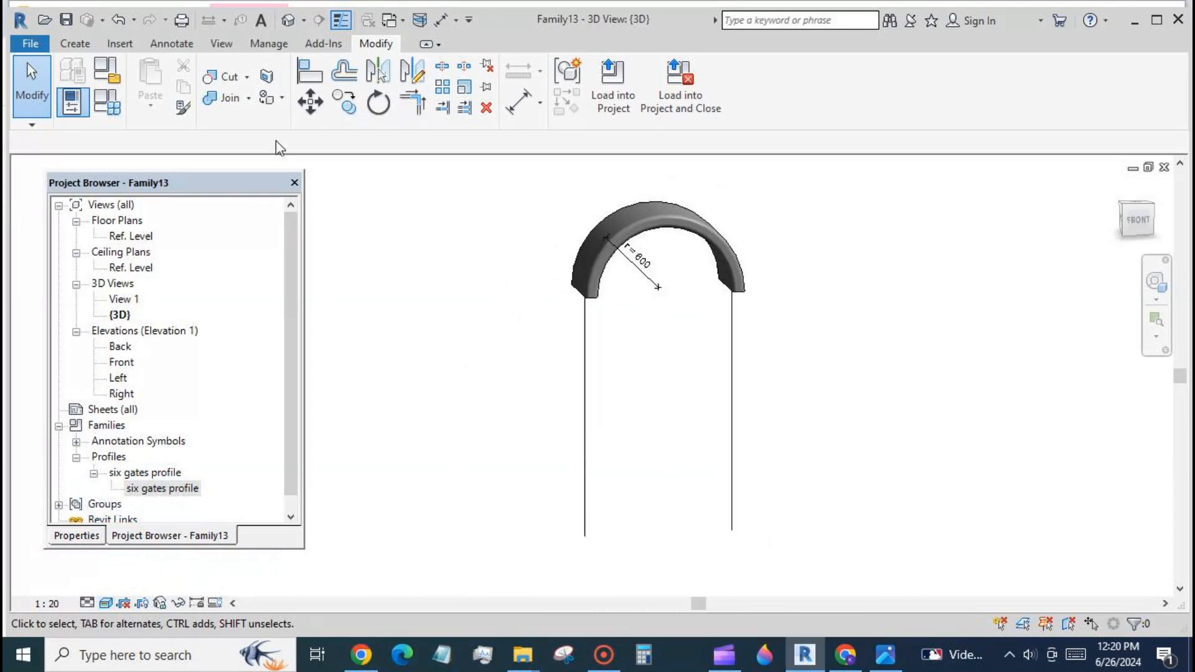
pyautogui.click(74, 43)
pyautogui.click(303, 84)
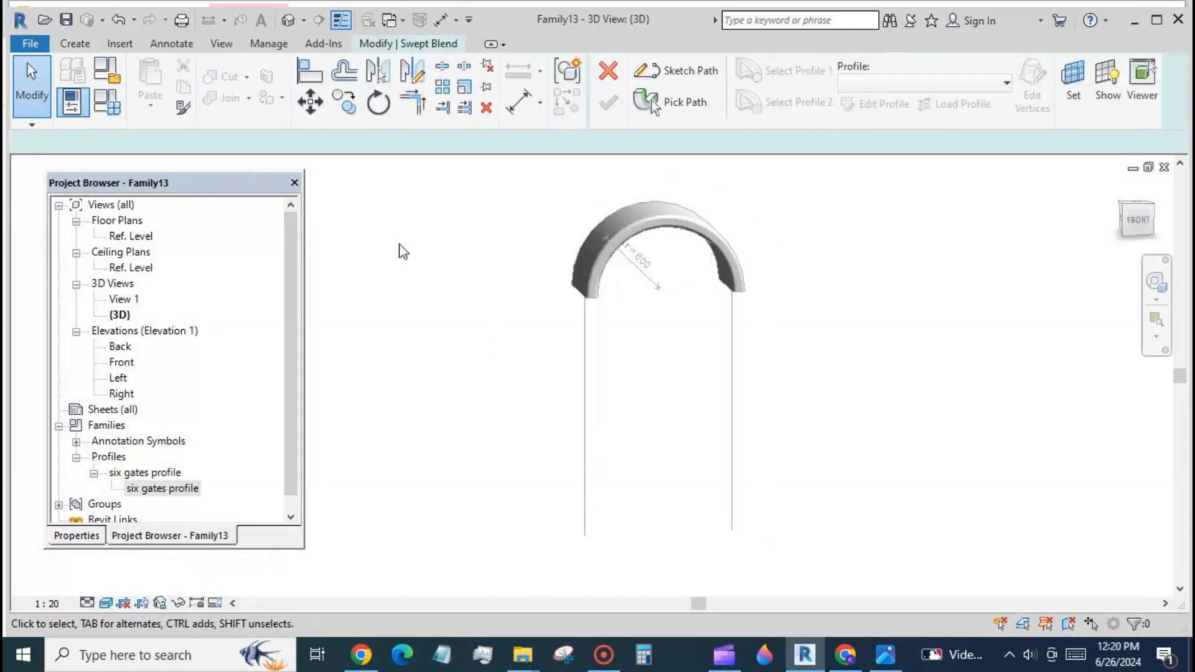
pyautogui.click(682, 106)
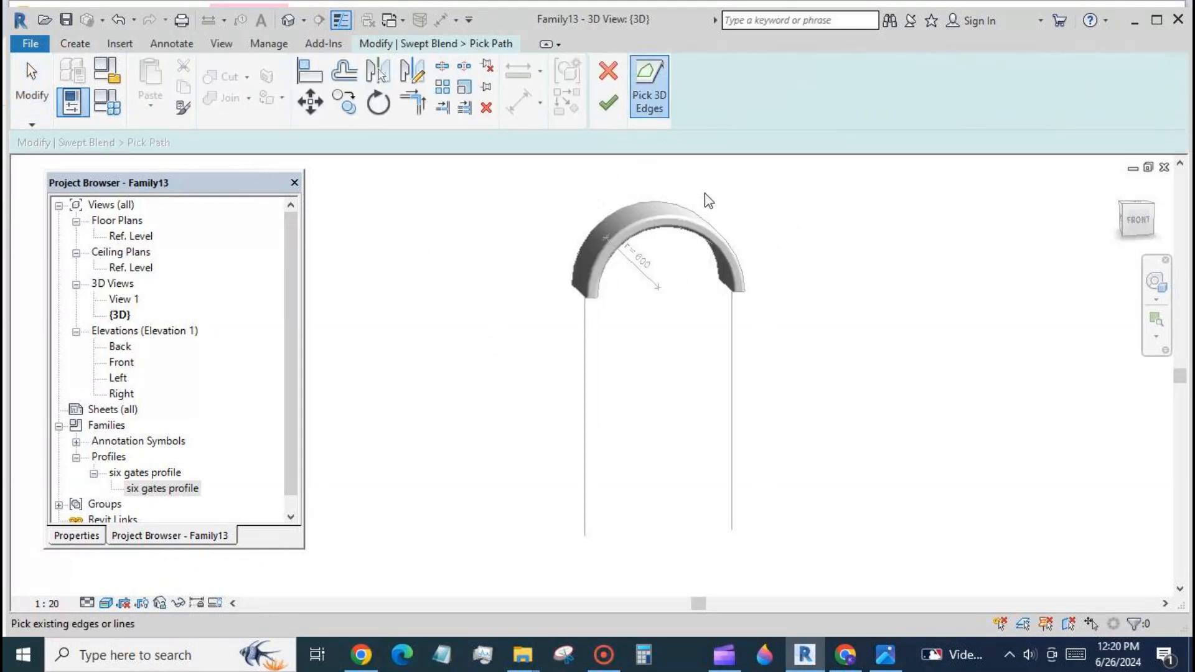
pyautogui.click(588, 395)
pyautogui.click(607, 104)
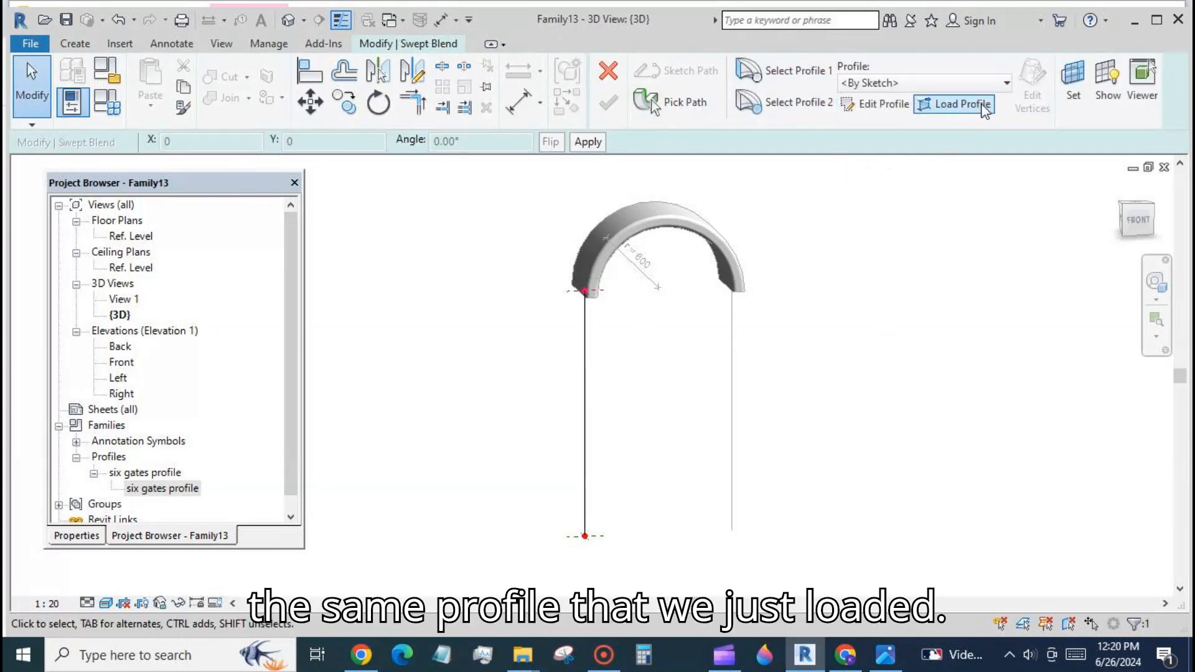
# - Assign the six gates profile to both Profile 1 and Profile 2 and finish the left leg's swept blend
pyautogui.click(946, 83)
pyautogui.click(884, 120)
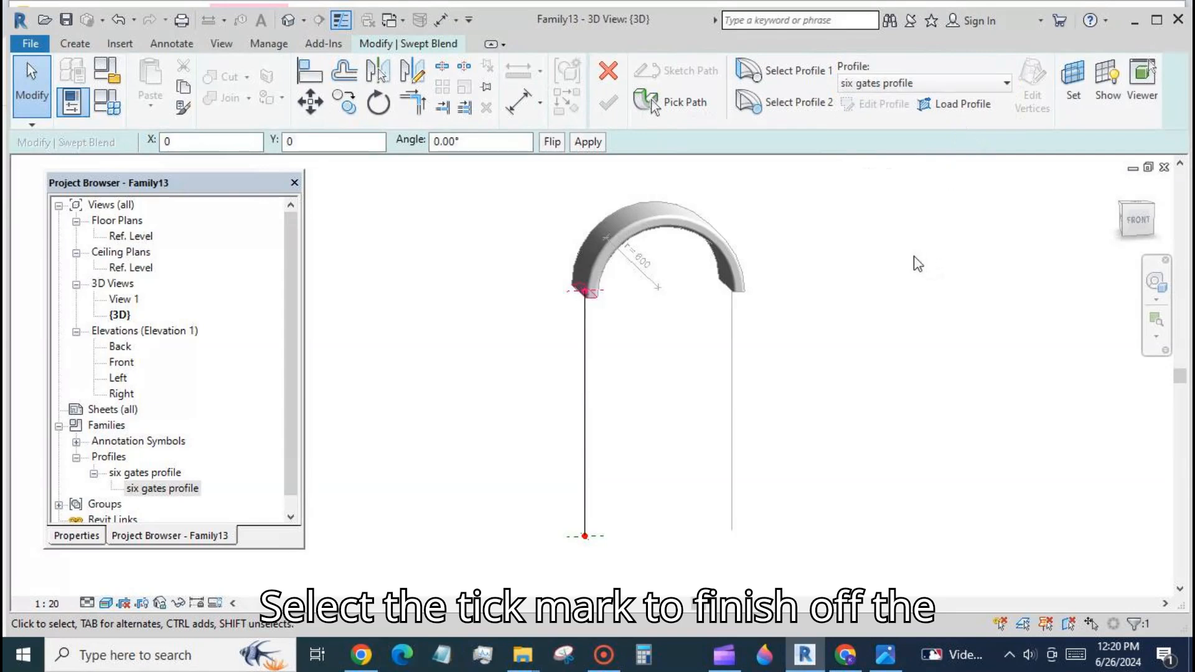
pyautogui.click(809, 111)
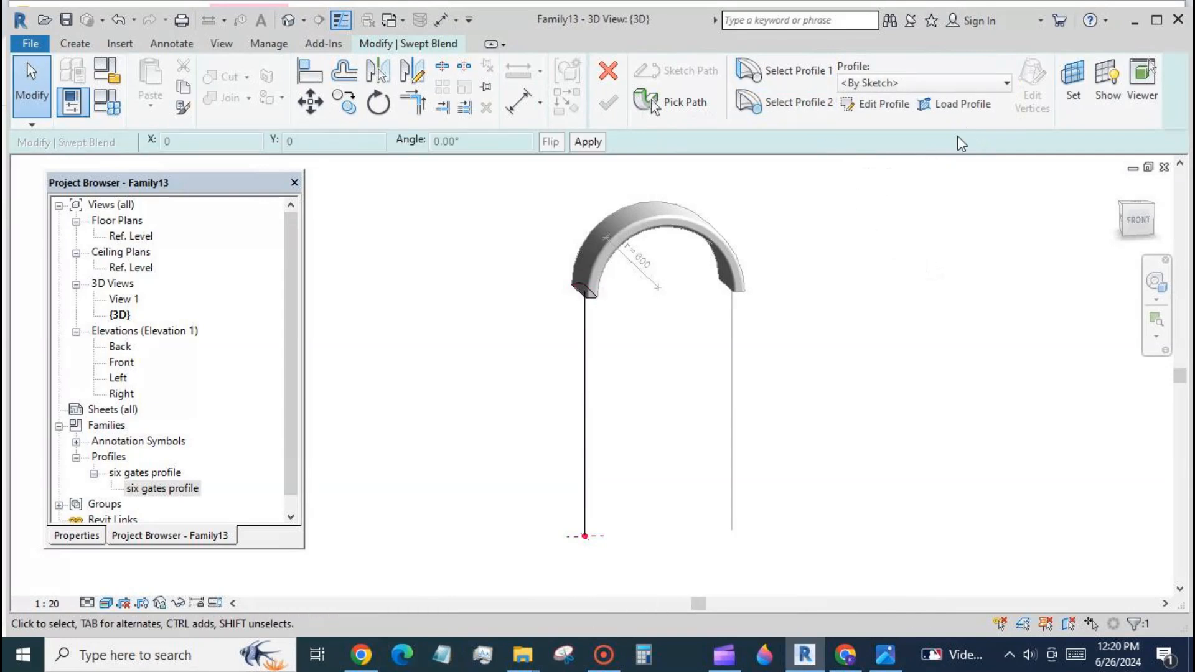
pyautogui.click(990, 83)
pyautogui.click(988, 122)
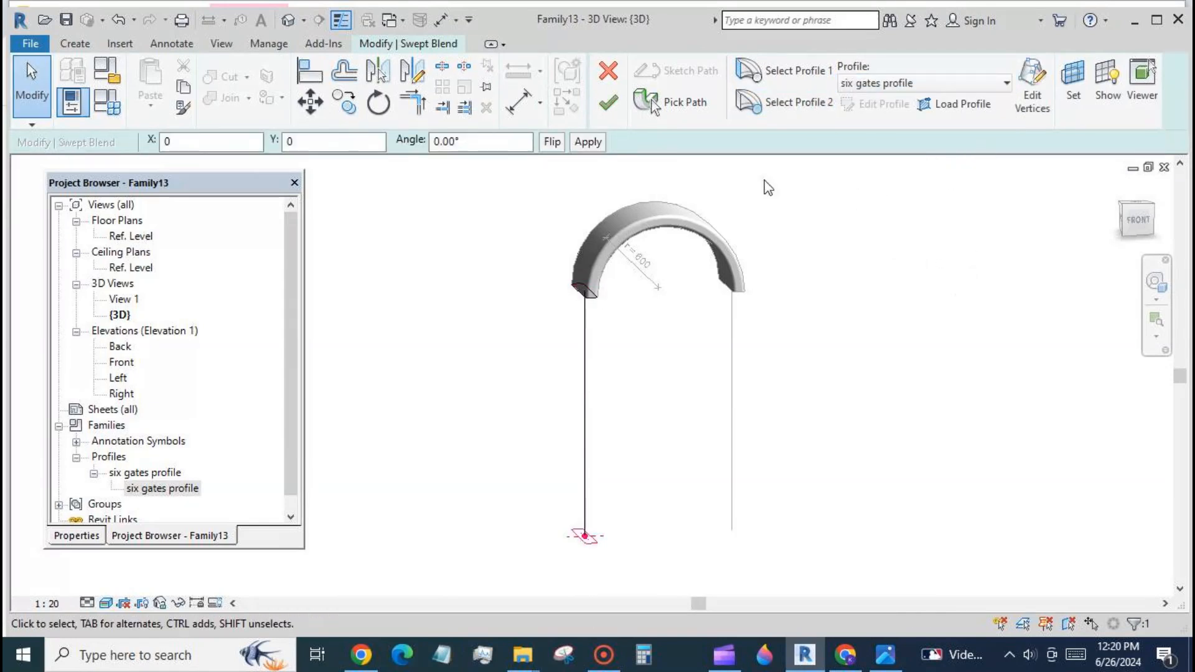
pyautogui.click(608, 103)
pyautogui.click(887, 264)
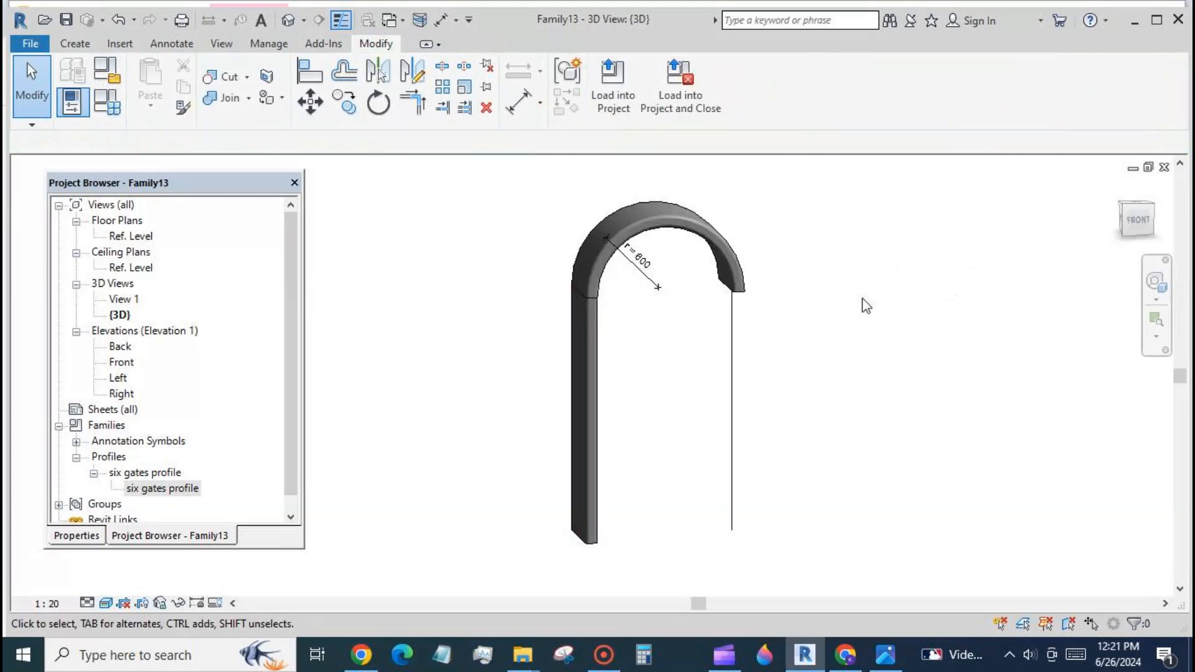
# - Start another swept blend and pick the vertical line under the arch's right end as its path
pyautogui.click(79, 48)
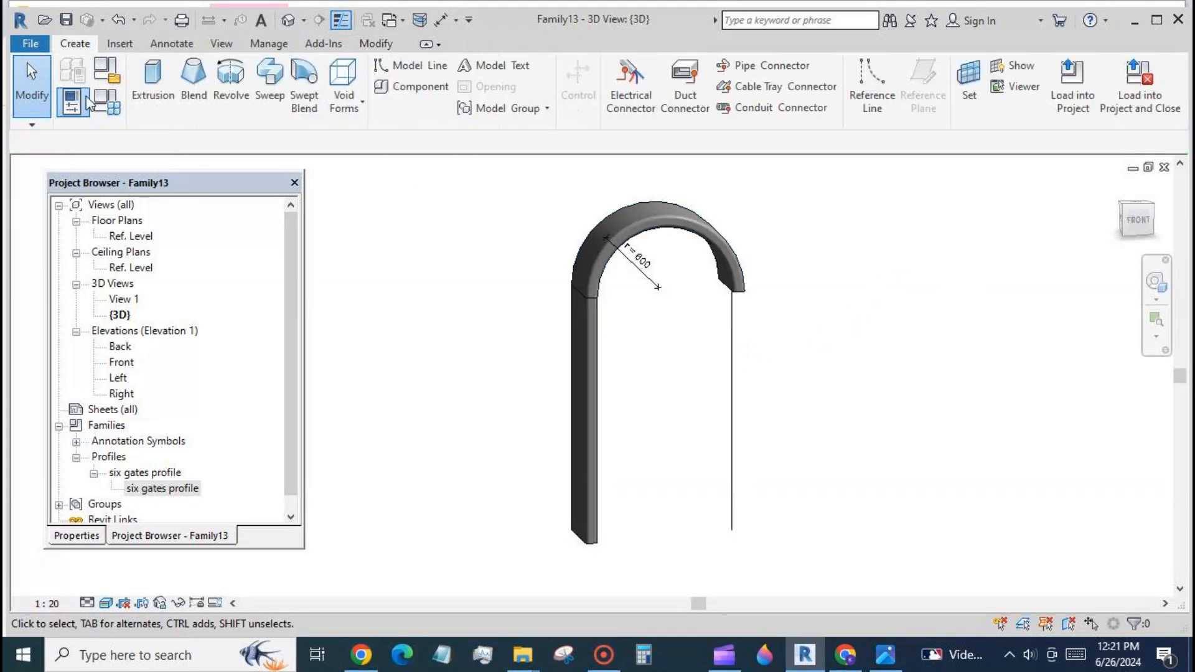
pyautogui.click(297, 95)
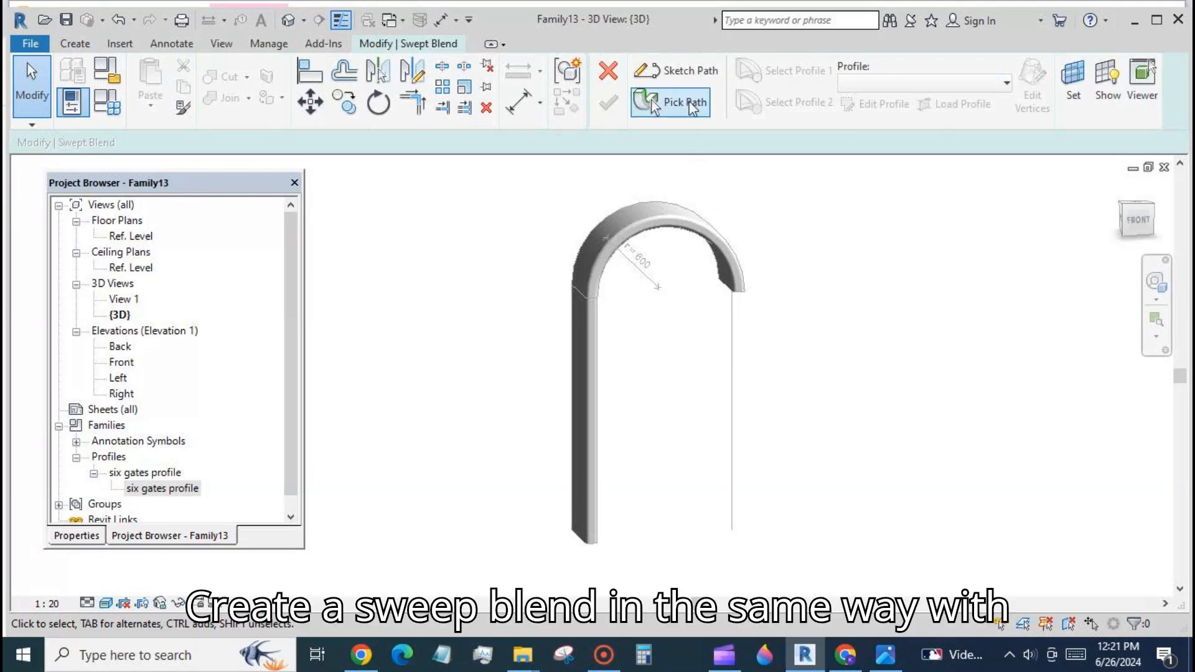
pyautogui.click(677, 101)
pyautogui.click(732, 321)
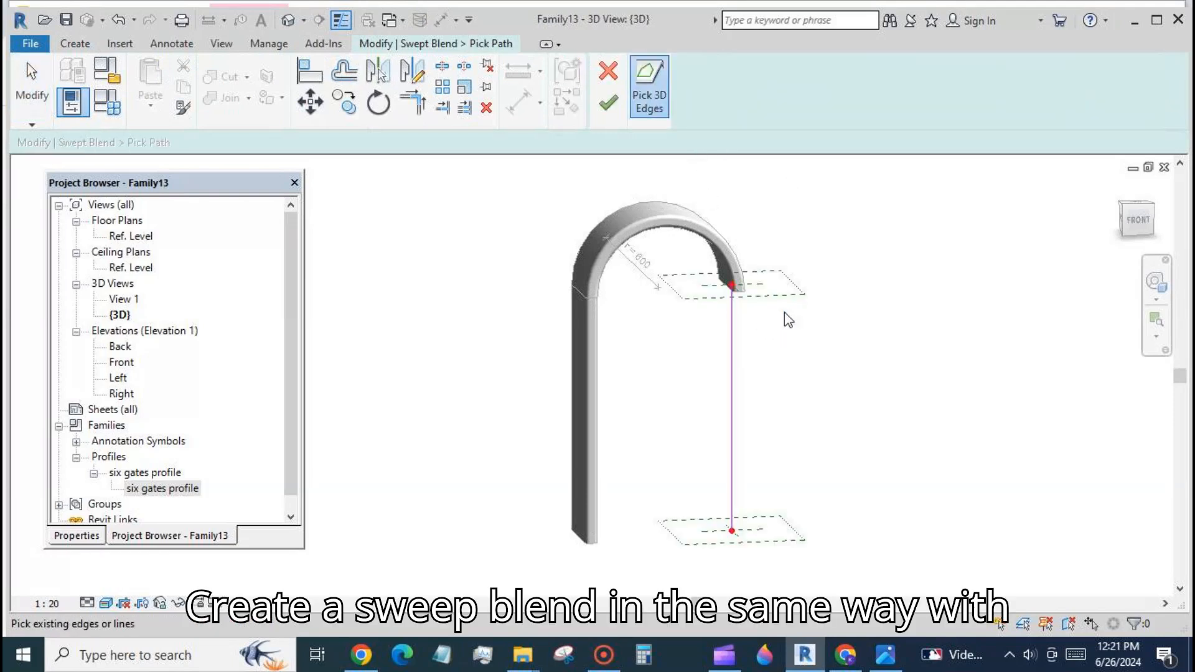
pyautogui.click(601, 104)
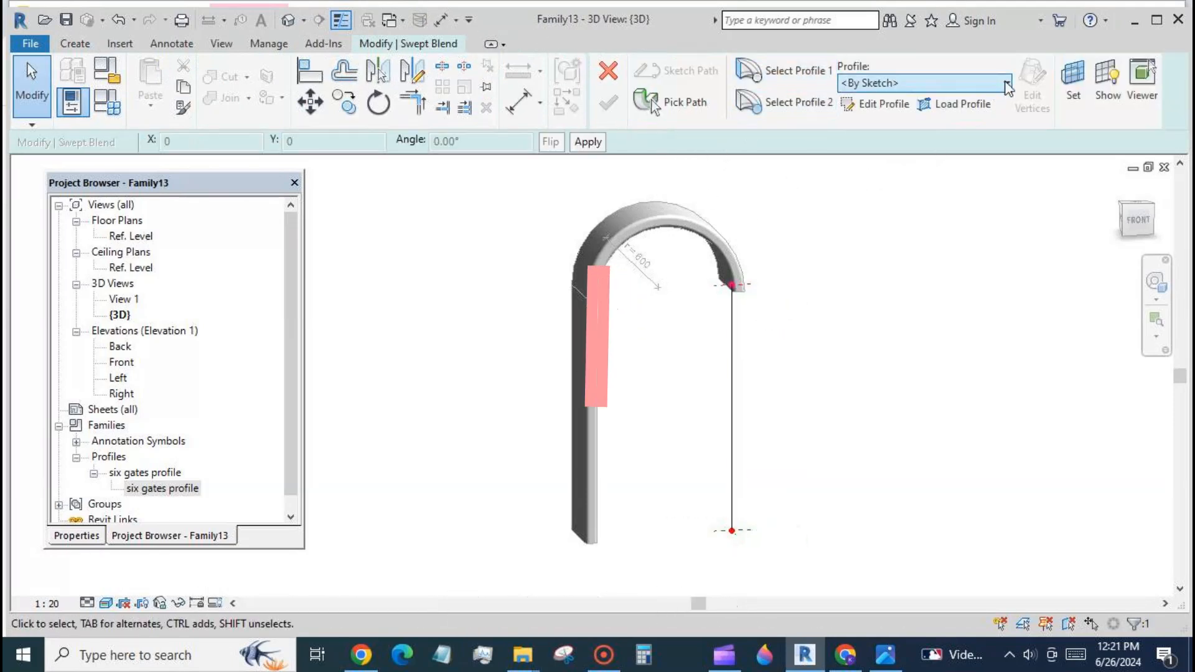
# - Use the six gates profile for both ends of the right leg and finish its swept blend
pyautogui.click(1006, 84)
pyautogui.click(952, 120)
pyautogui.click(803, 105)
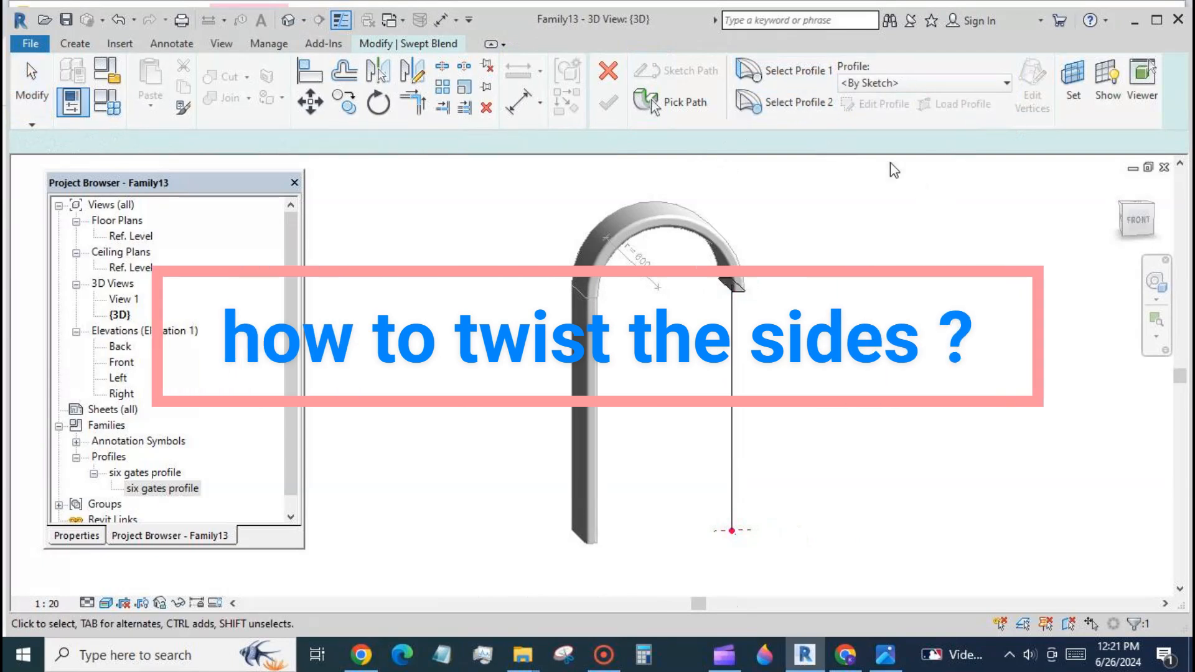
pyautogui.click(1006, 84)
pyautogui.click(952, 120)
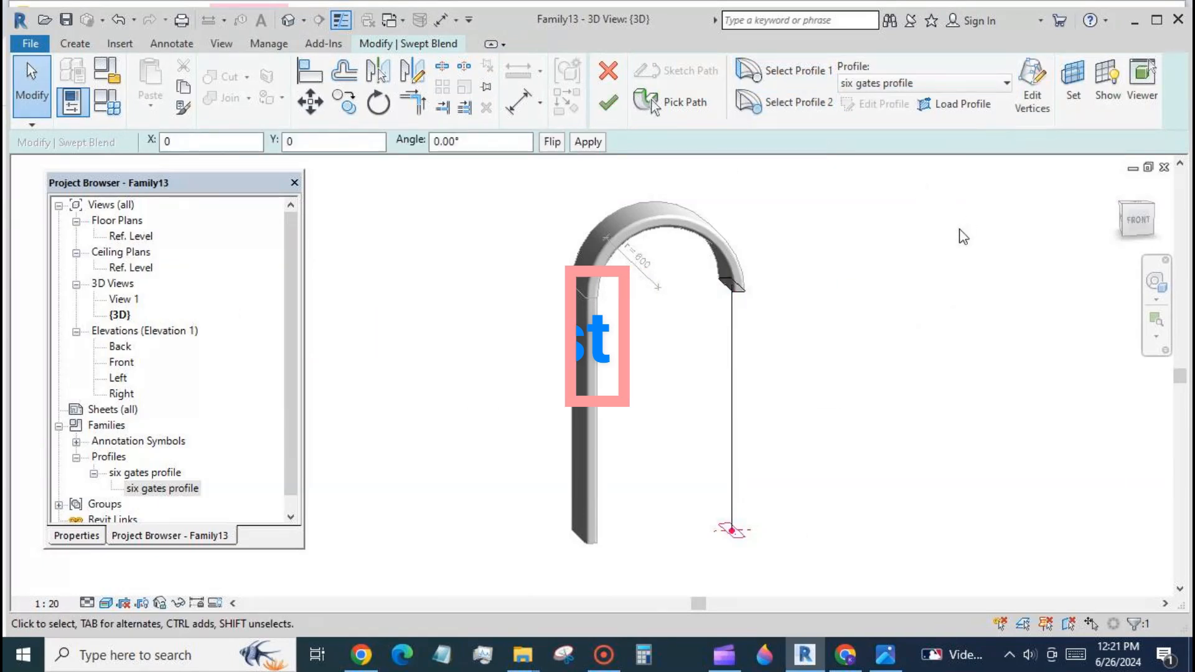
pyautogui.click(608, 104)
pyautogui.click(793, 234)
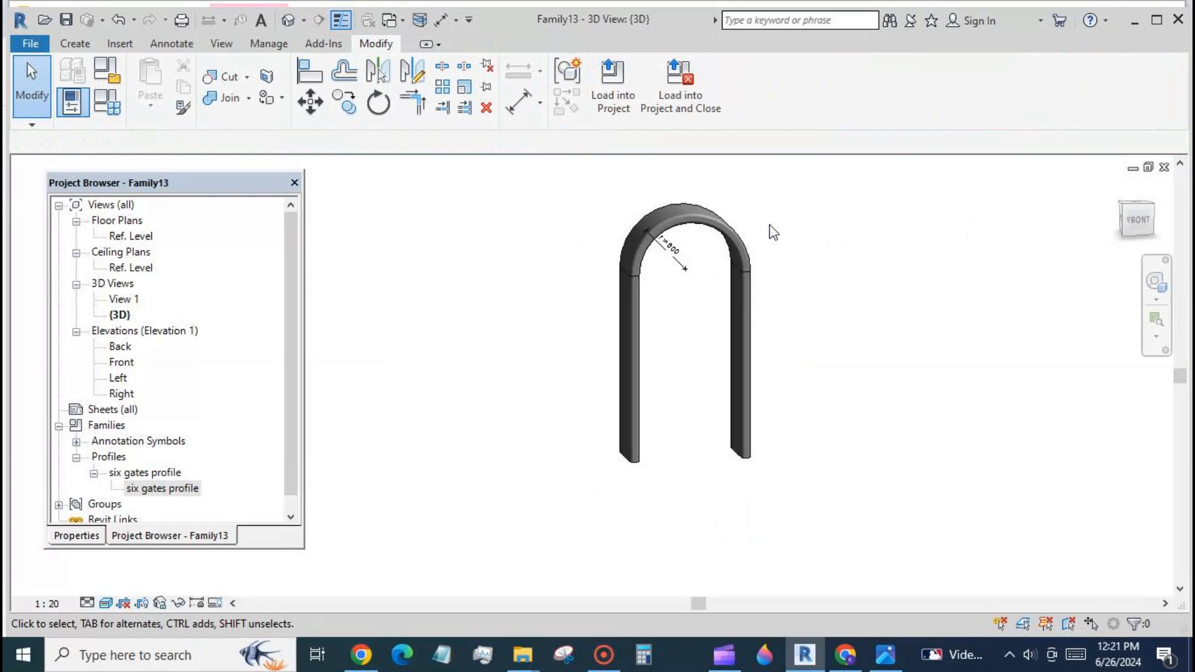
# - Associate the left leg's Profile 1 angle with a new family type parameter named ang1
pyautogui.keyDown('shift'); pyautogui.moveTo(845, 383); pyautogui.dragTo(959, 368, button='middle'); pyautogui.keyUp('shift')
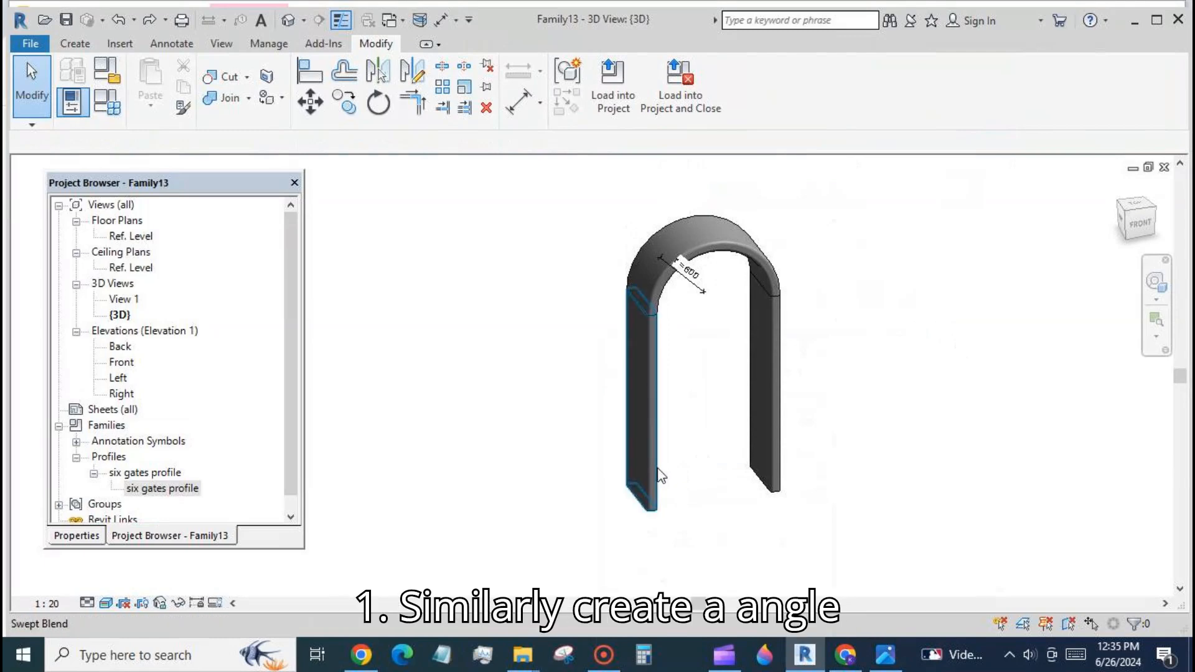
pyautogui.click(652, 473)
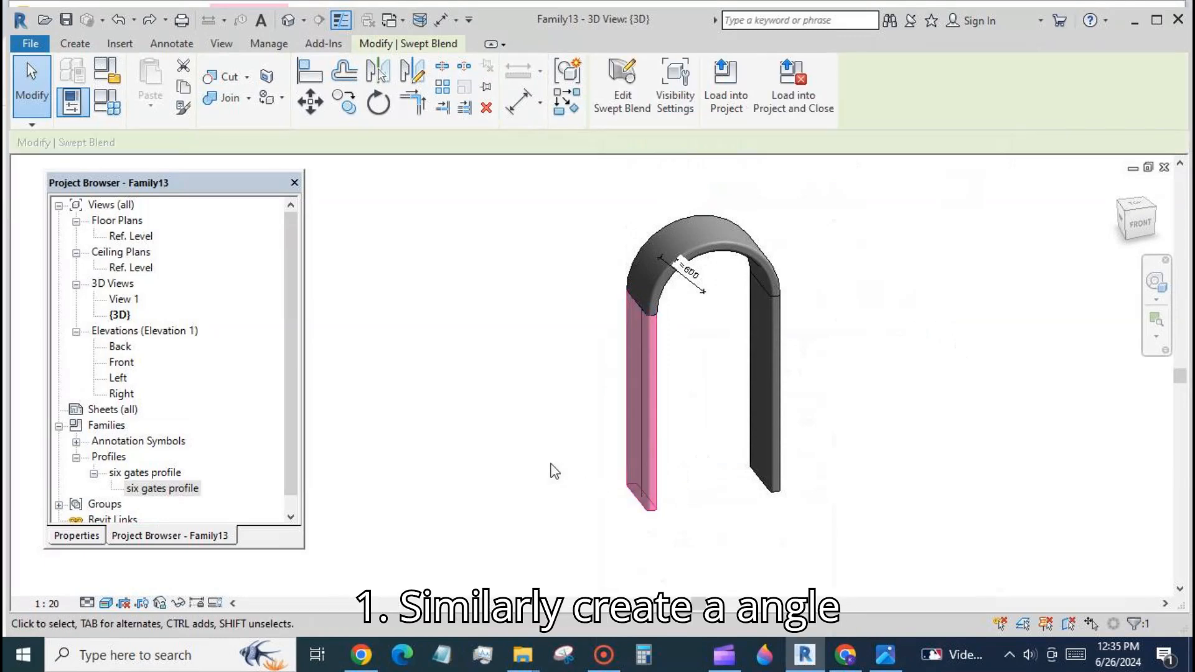
pyautogui.click(77, 536)
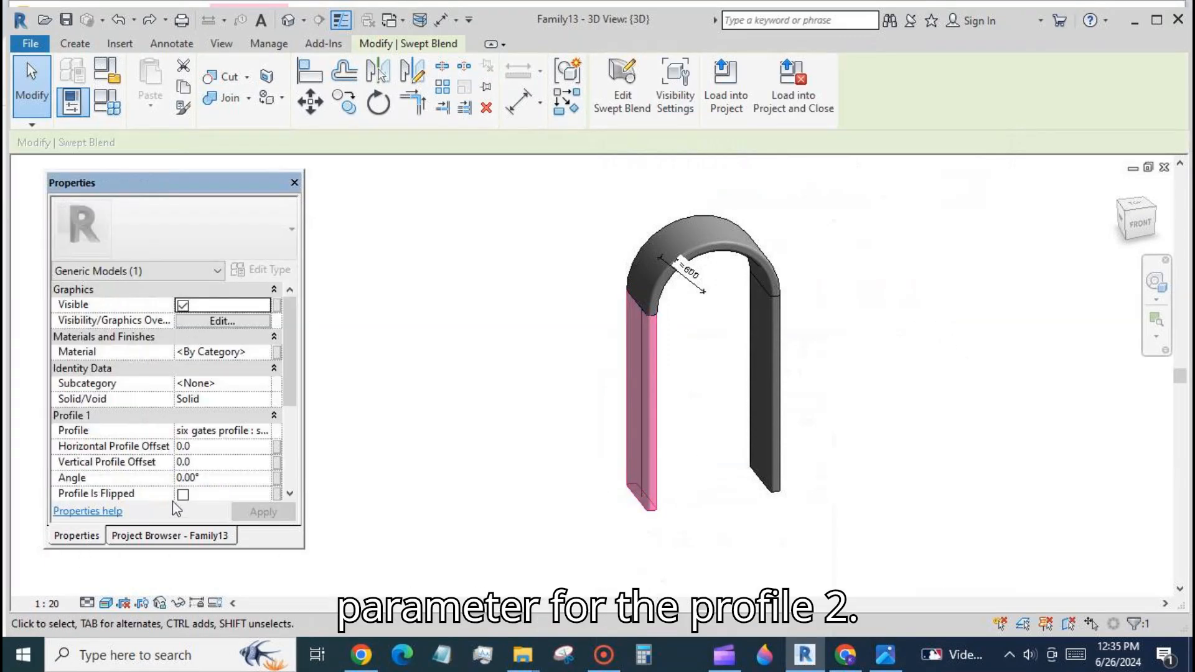
pyautogui.click(278, 477)
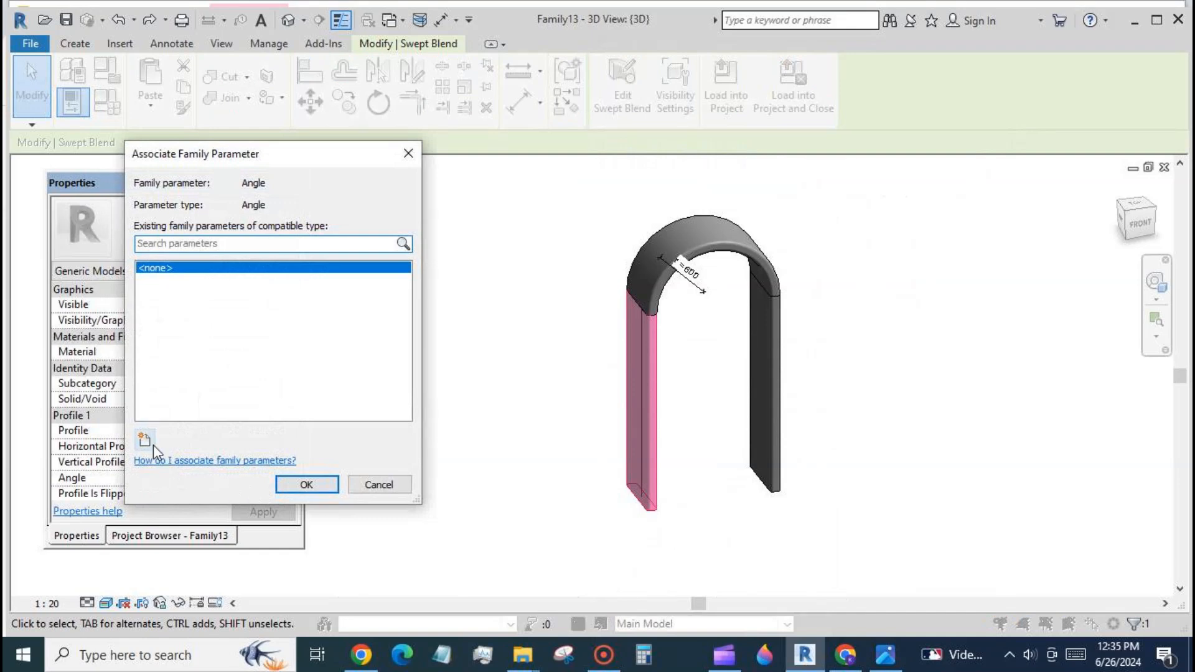
pyautogui.click(144, 440)
pyautogui.write('ang1')
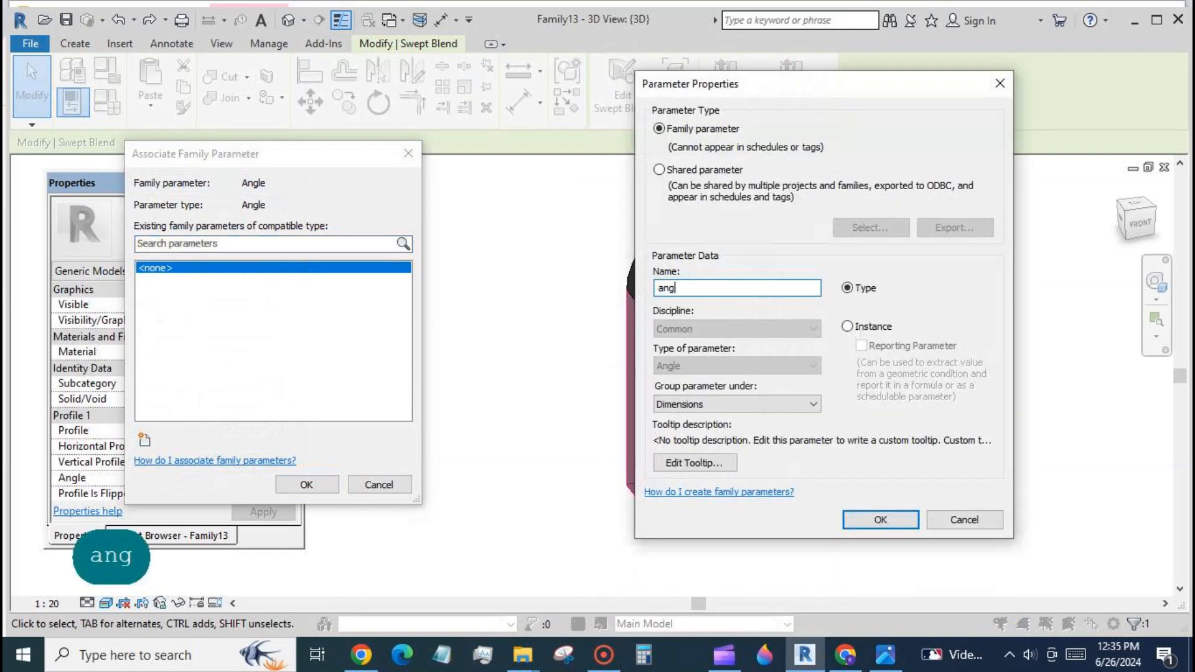
pyautogui.click(879, 521)
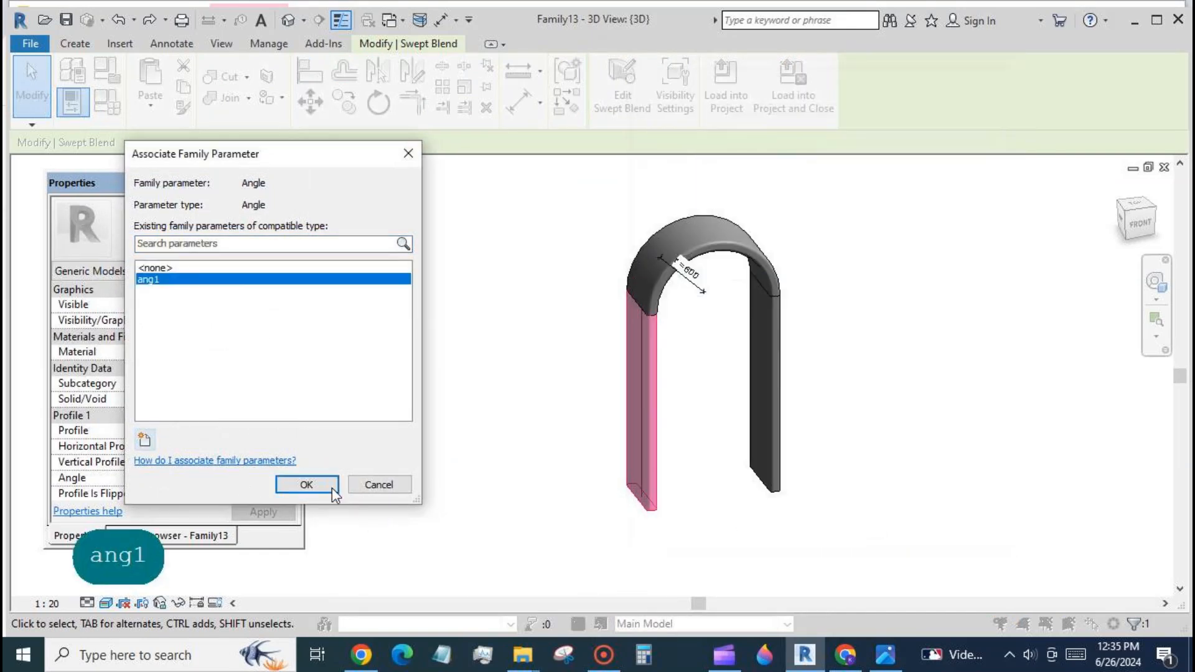
pyautogui.click(306, 484)
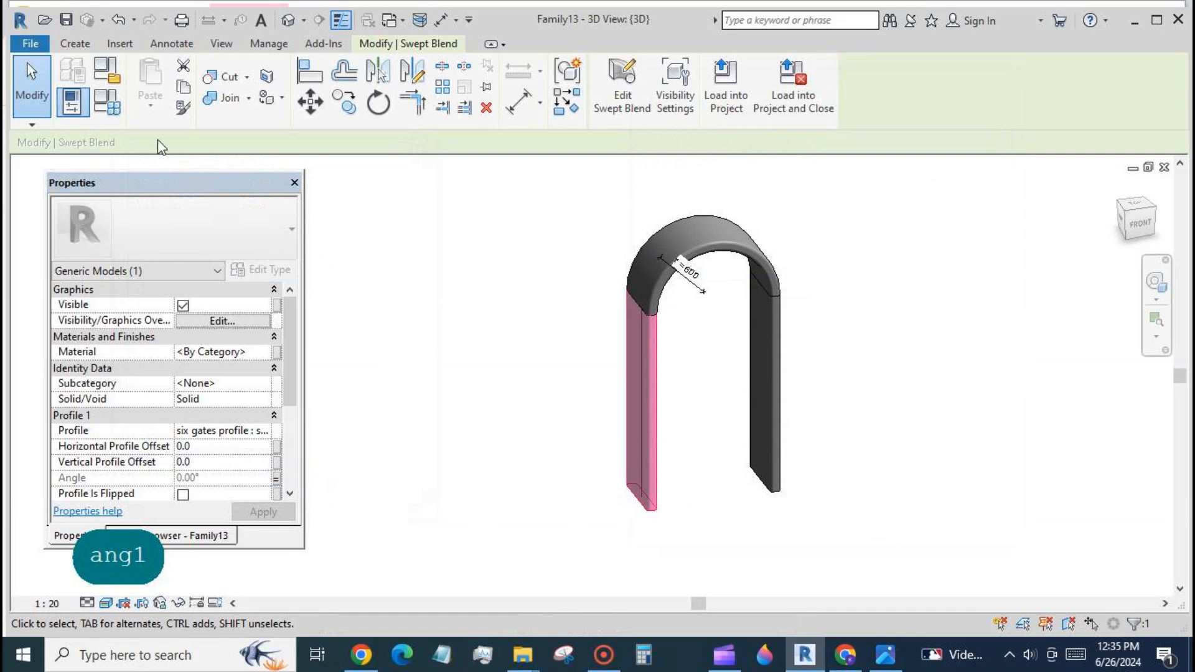
# - Set the ang1 family parameter to 22° and apply it to the model
pyautogui.click(107, 102)
pyautogui.doubleClick(218, 189)
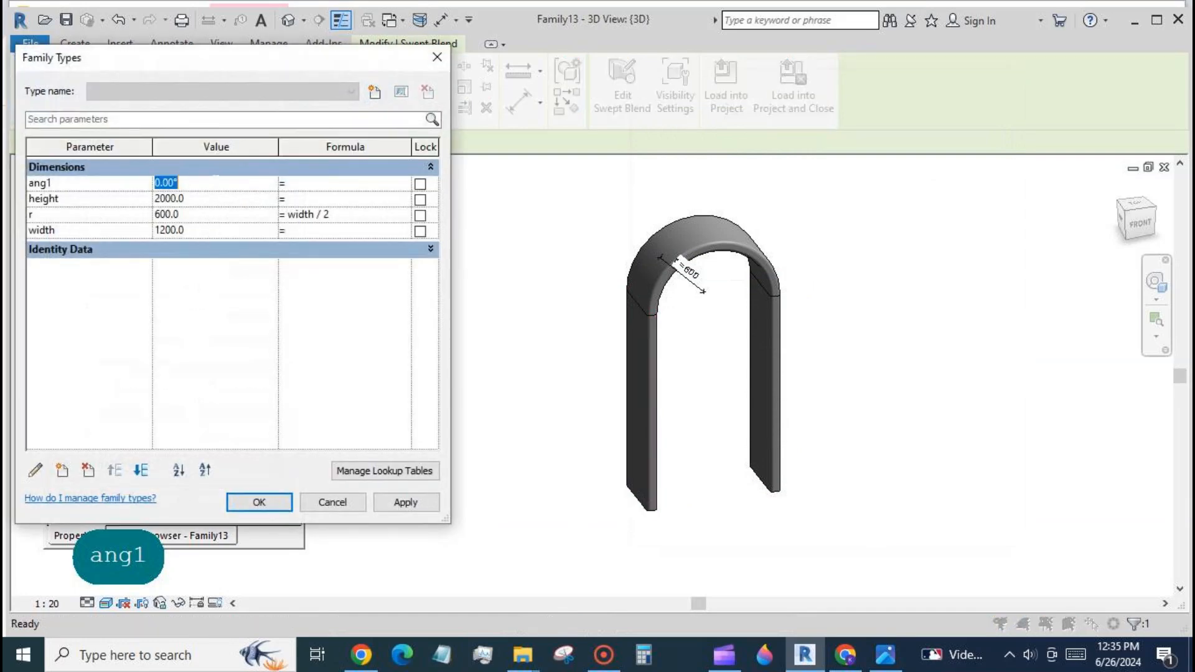
pyautogui.write('22')
pyautogui.click(392, 500)
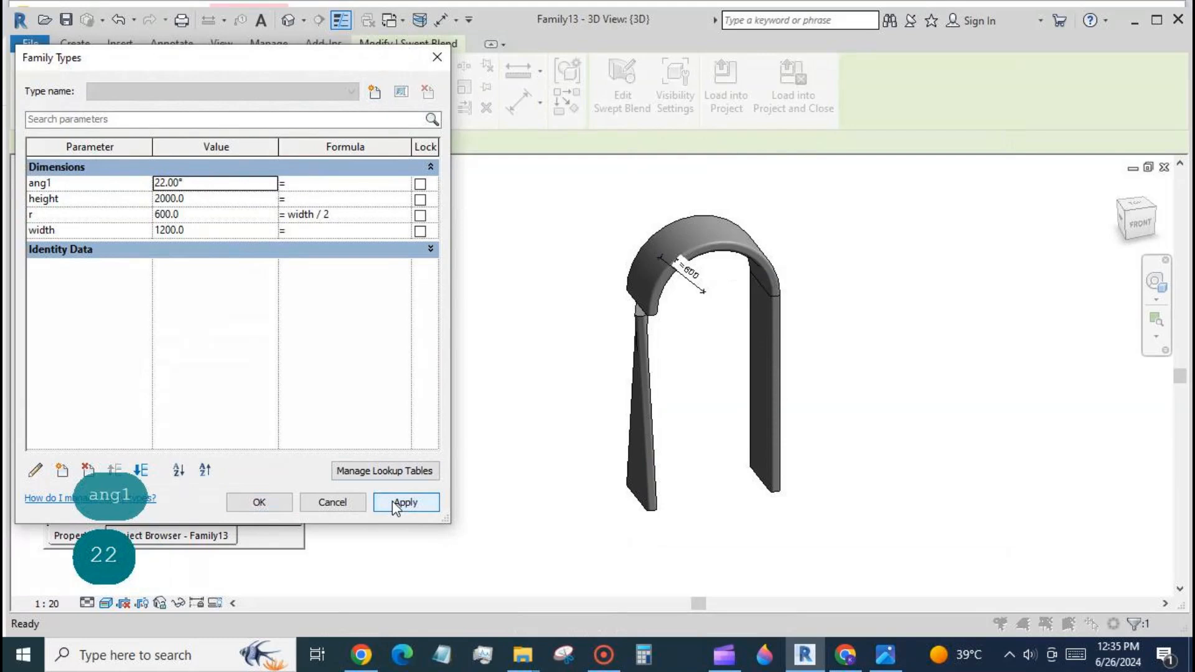
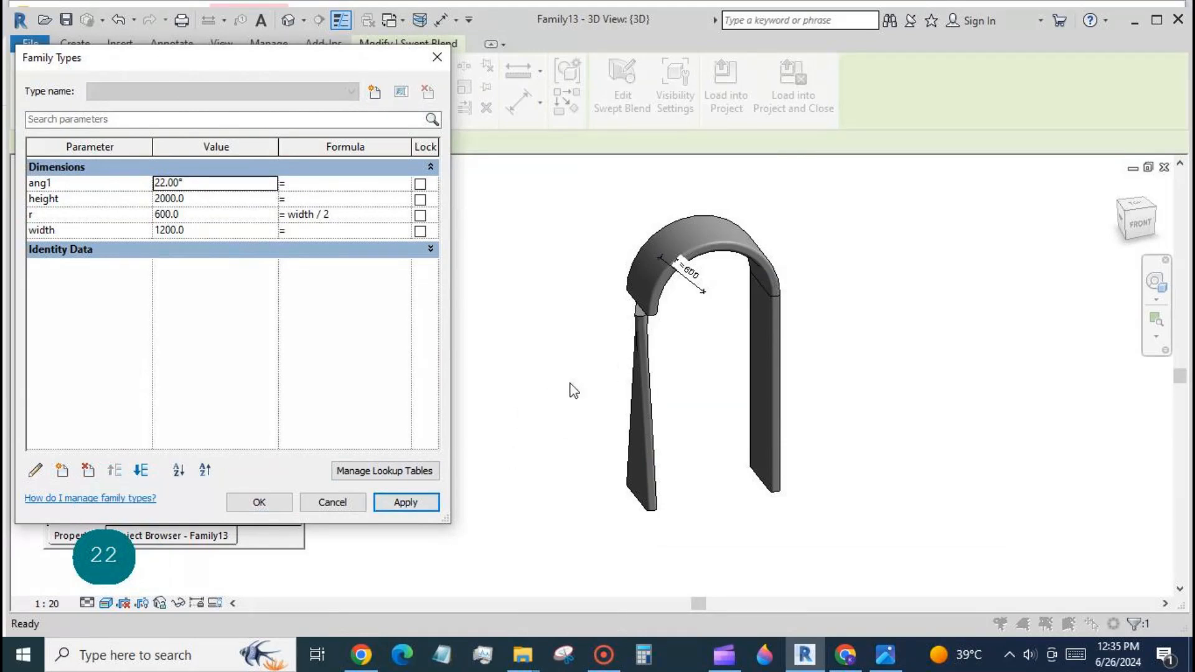
pyautogui.click(275, 502)
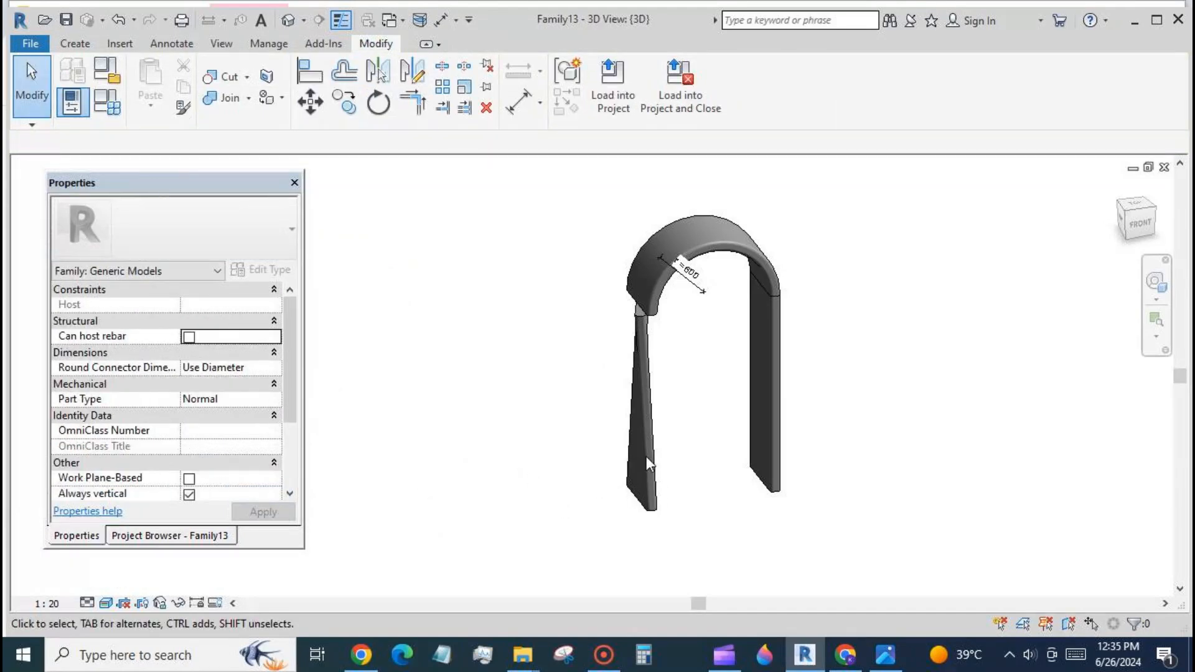
# - Associate the left leg's Profile 2 angle with a new family type parameter named ang2
pyautogui.click(647, 472)
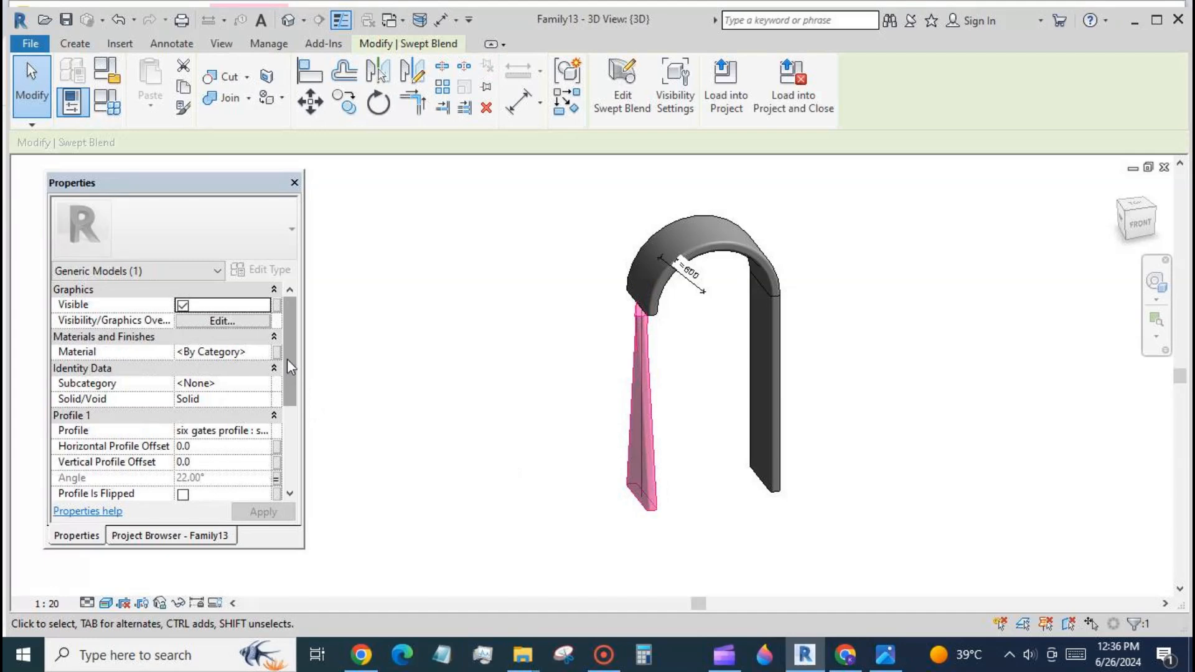
pyautogui.scroll(-4, 287, 360)
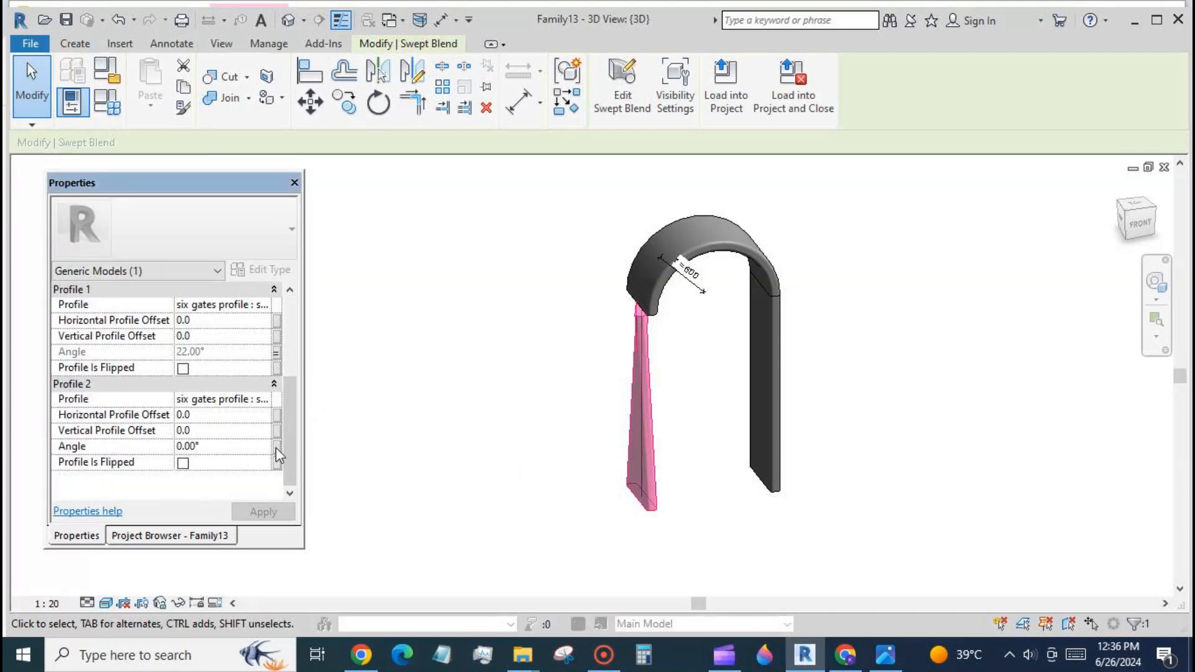
pyautogui.click(276, 448)
pyautogui.click(144, 440)
pyautogui.write('a')
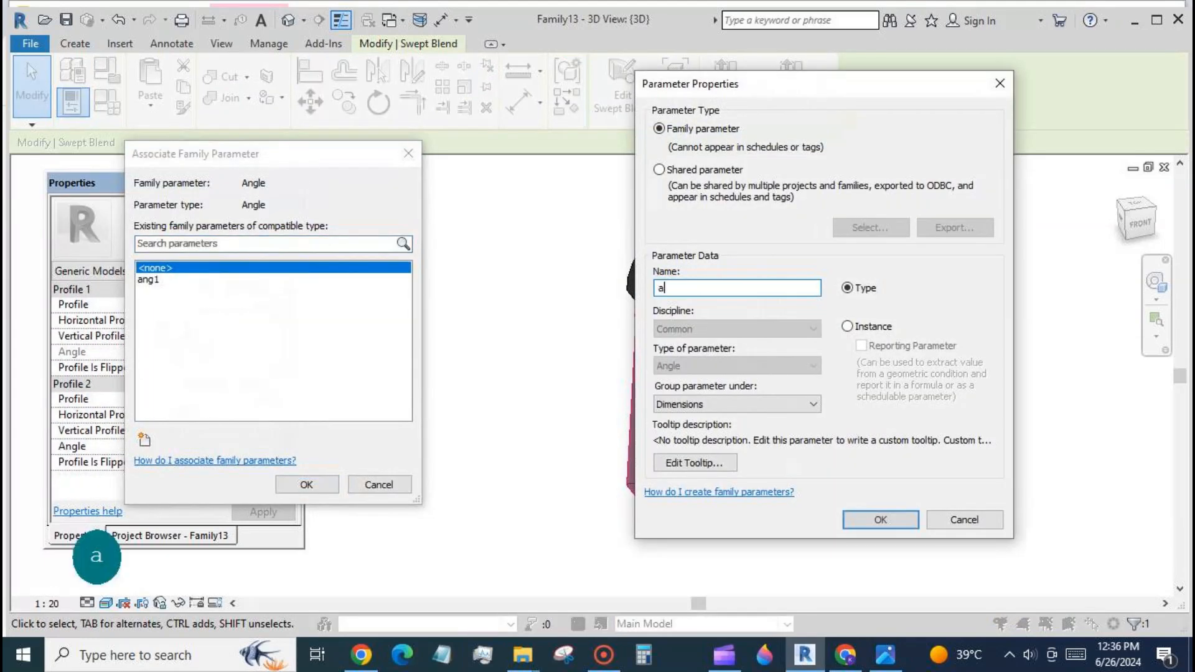
pyautogui.write('ng2')
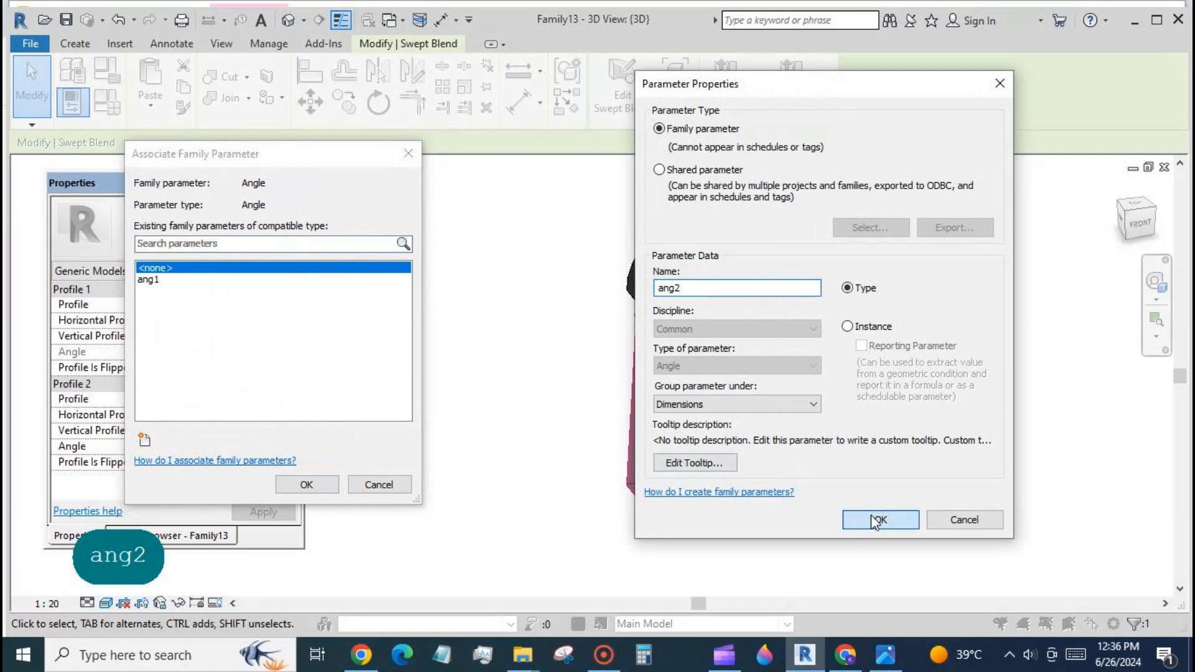
pyautogui.click(871, 519)
pyautogui.click(306, 483)
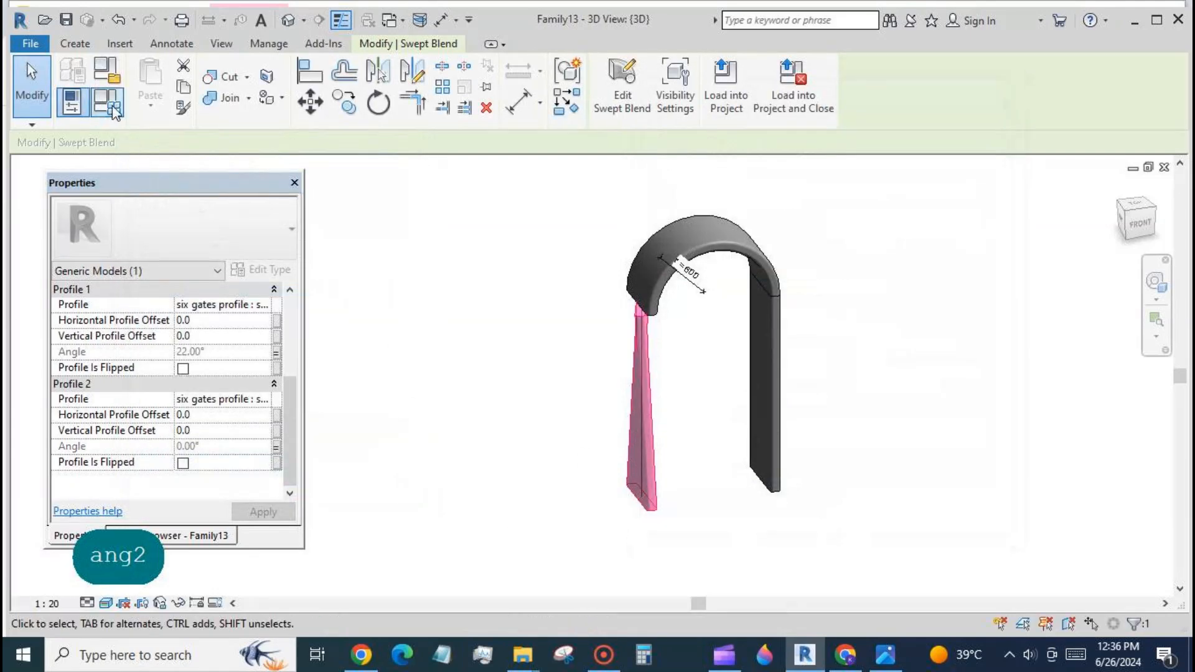
# - Set the ang2 family parameter to 33°, apply it and deselect the leg
pyautogui.click(113, 112)
pyautogui.click(199, 199)
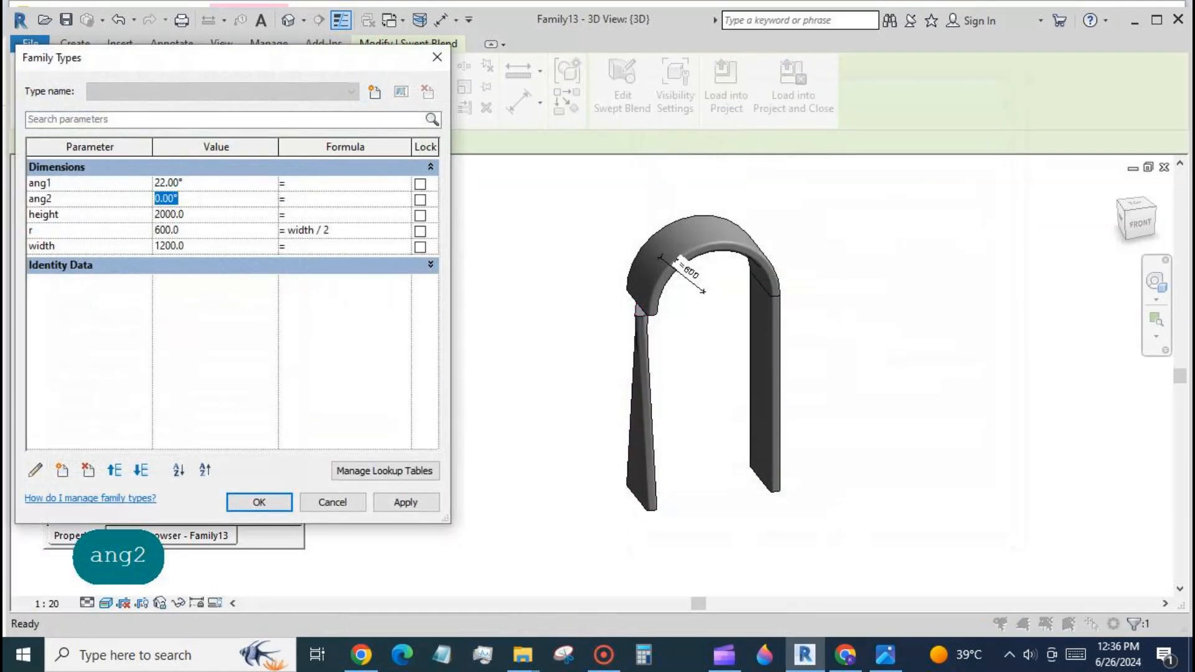
pyautogui.write('33')
pyautogui.click(406, 503)
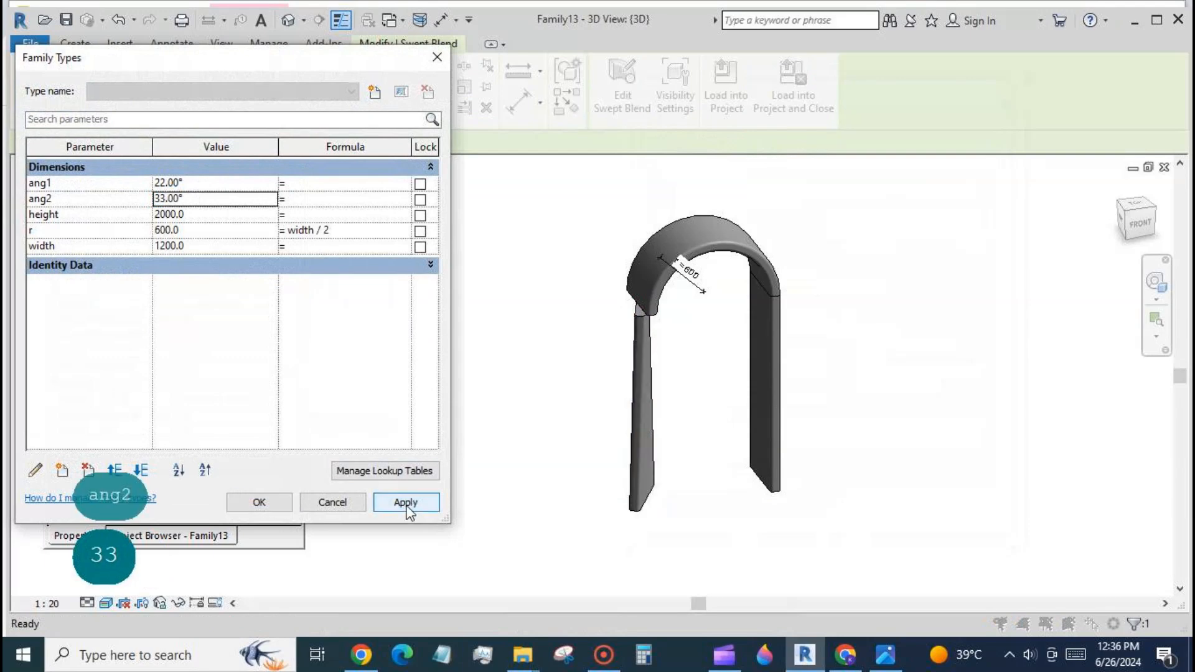
pyautogui.click(310, 509)
pyautogui.click(499, 501)
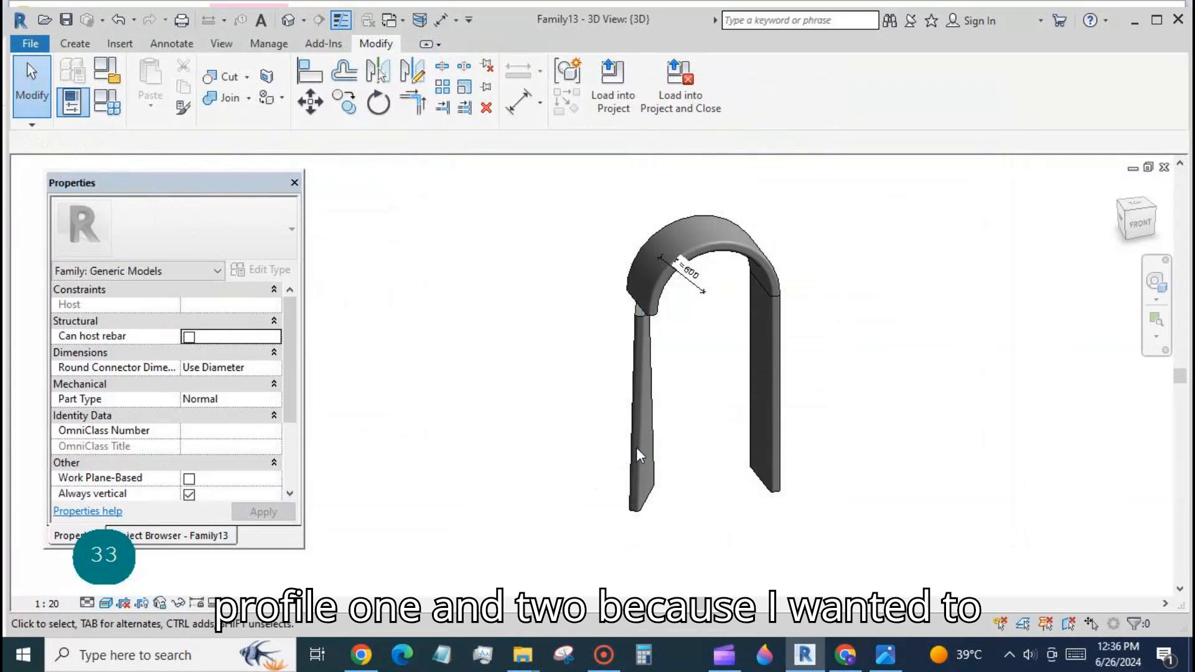
# - Reassign the left leg's Profile 1 angle to the ang2 parameter and its Profile 2 angle to ang1
pyautogui.click(657, 453)
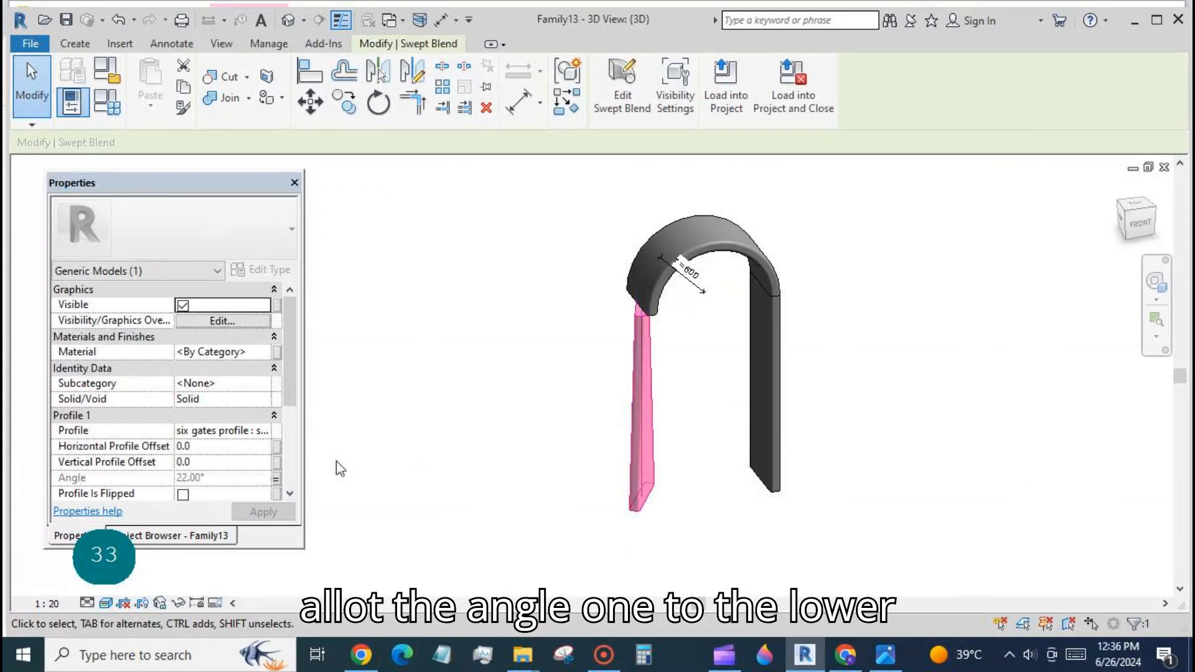
pyautogui.scroll(-2, 293, 371)
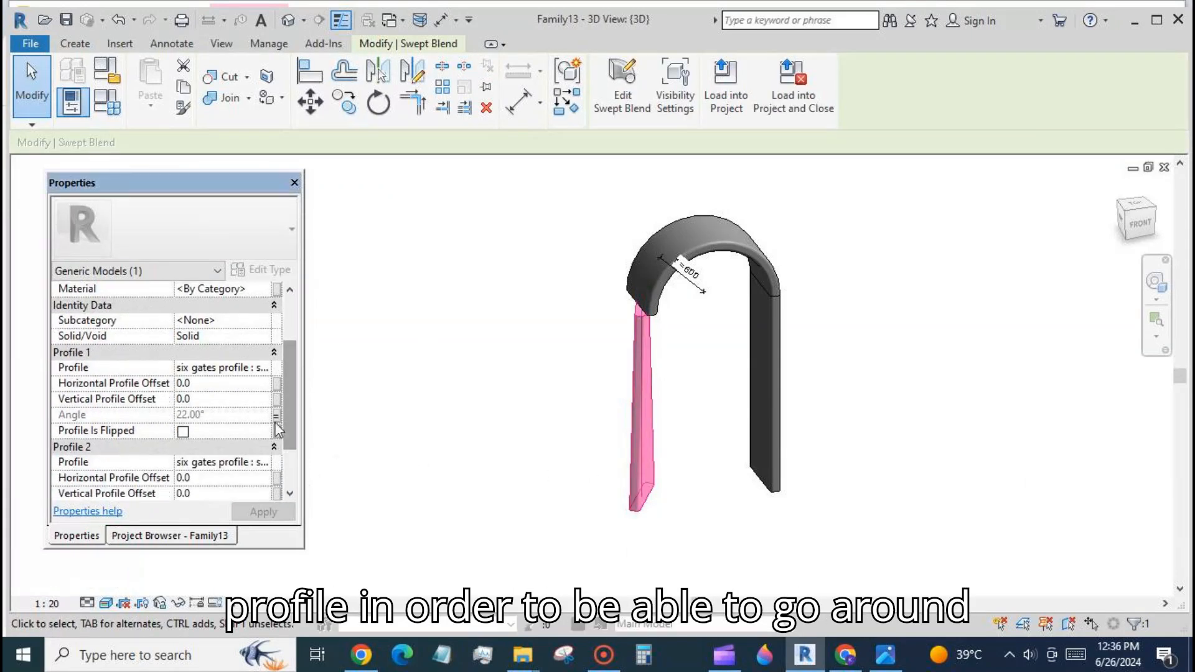
pyautogui.click(276, 414)
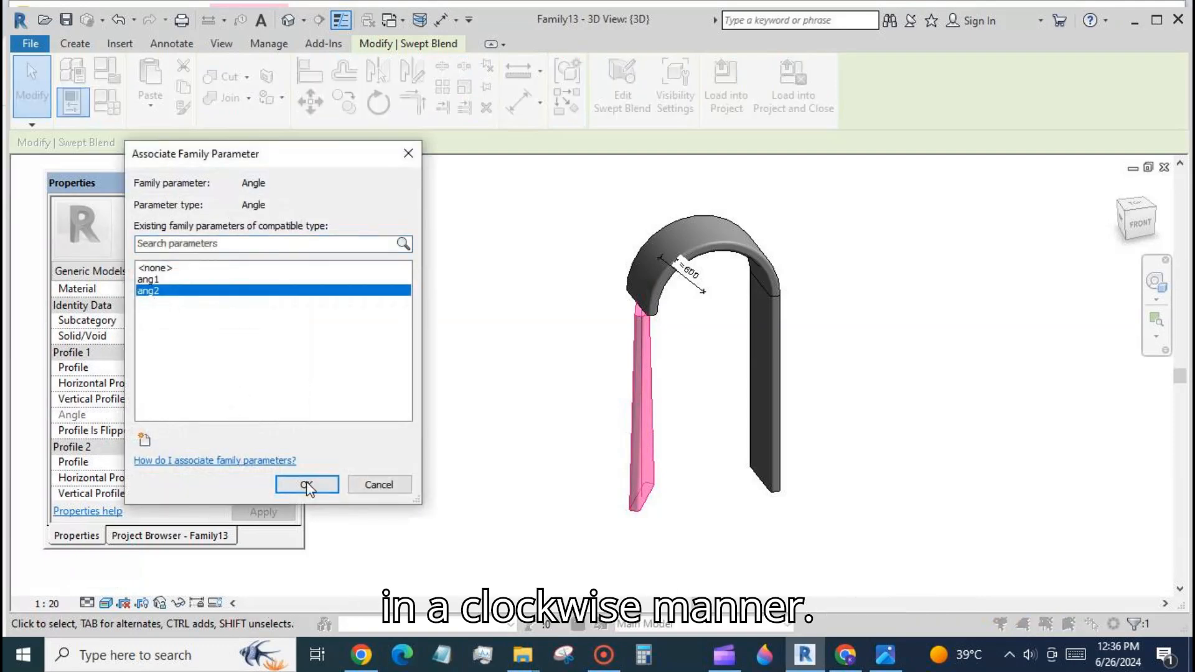
pyautogui.click(307, 485)
pyautogui.scroll(-1, 294, 450)
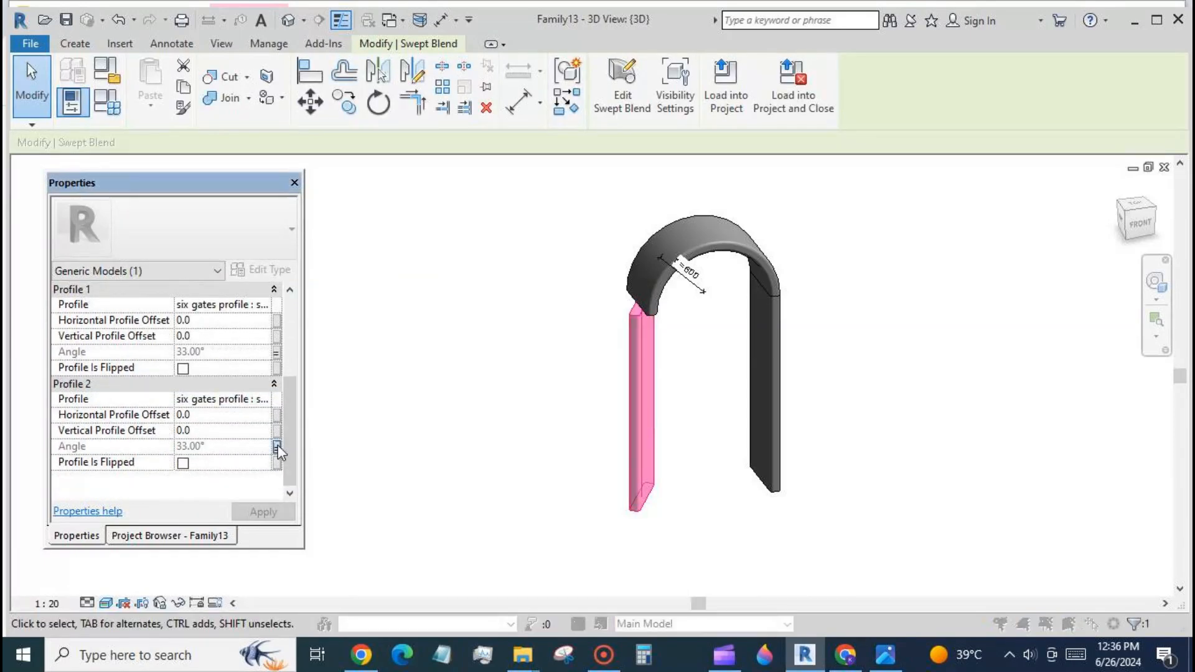
pyautogui.click(275, 446)
pyautogui.click(160, 281)
pyautogui.click(296, 480)
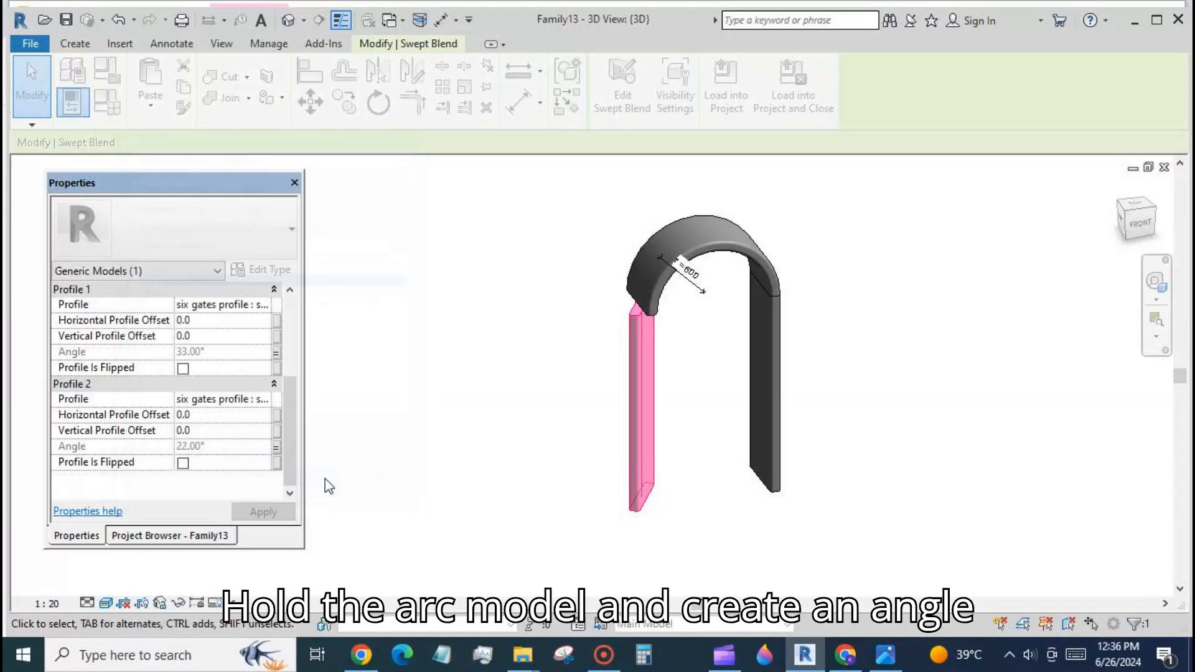
pyautogui.click(441, 475)
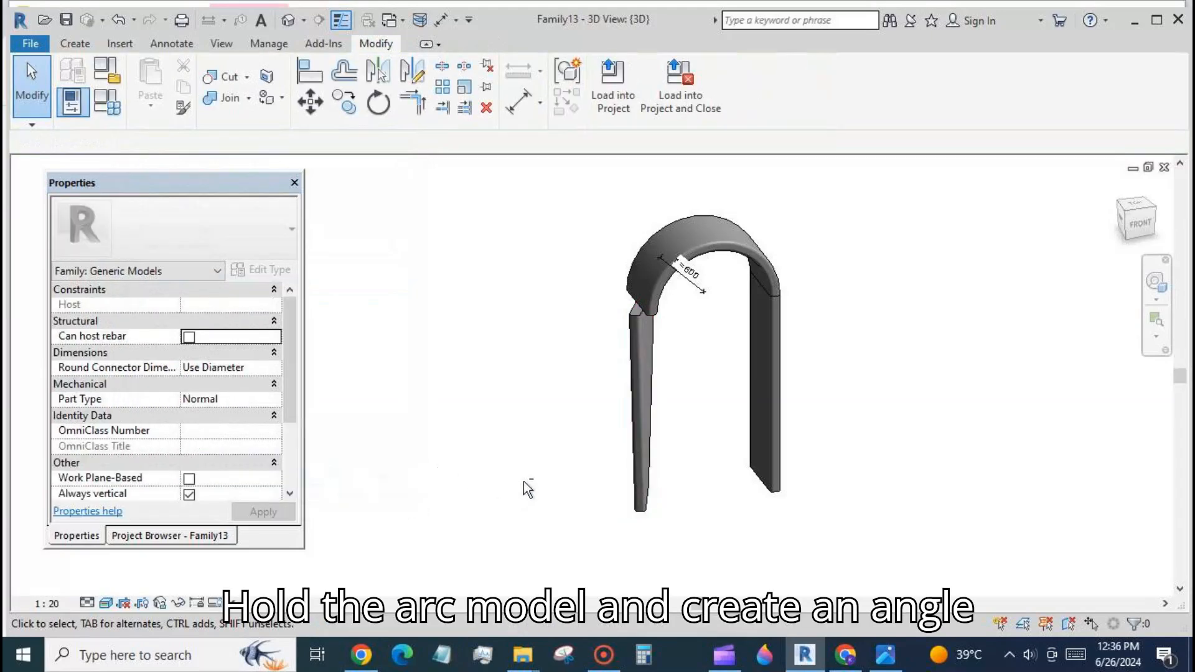
# - Associate the curved arch sweep's profile angle with a new family type parameter named ang 3
pyautogui.press('shift')
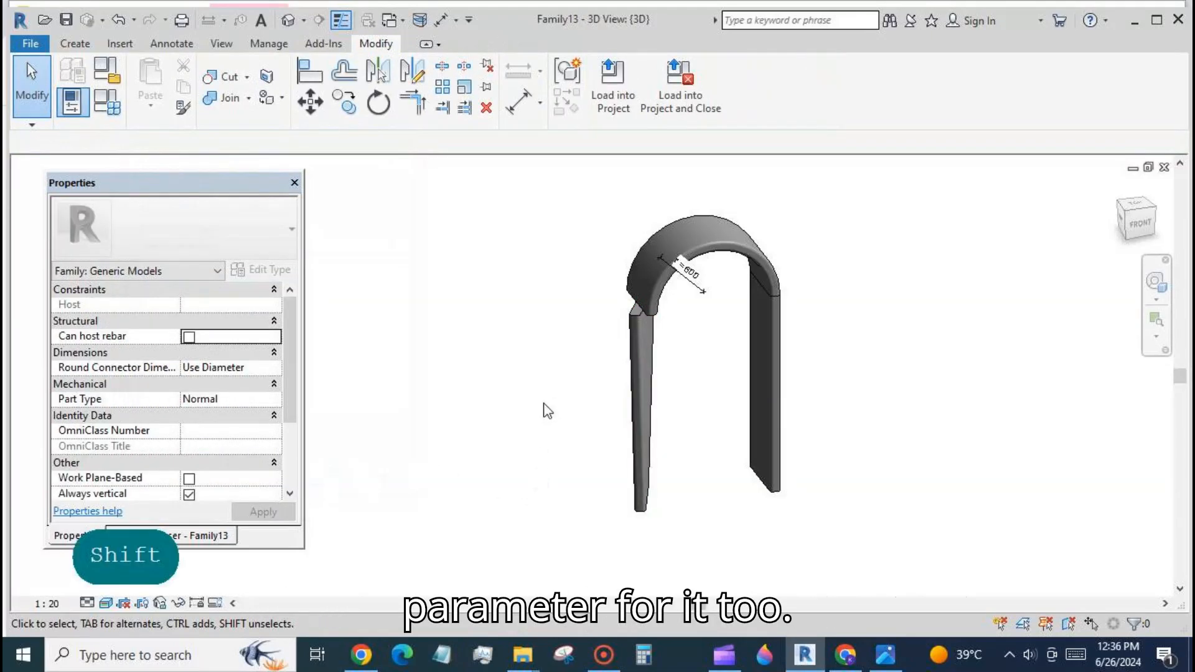
pyautogui.click(741, 267)
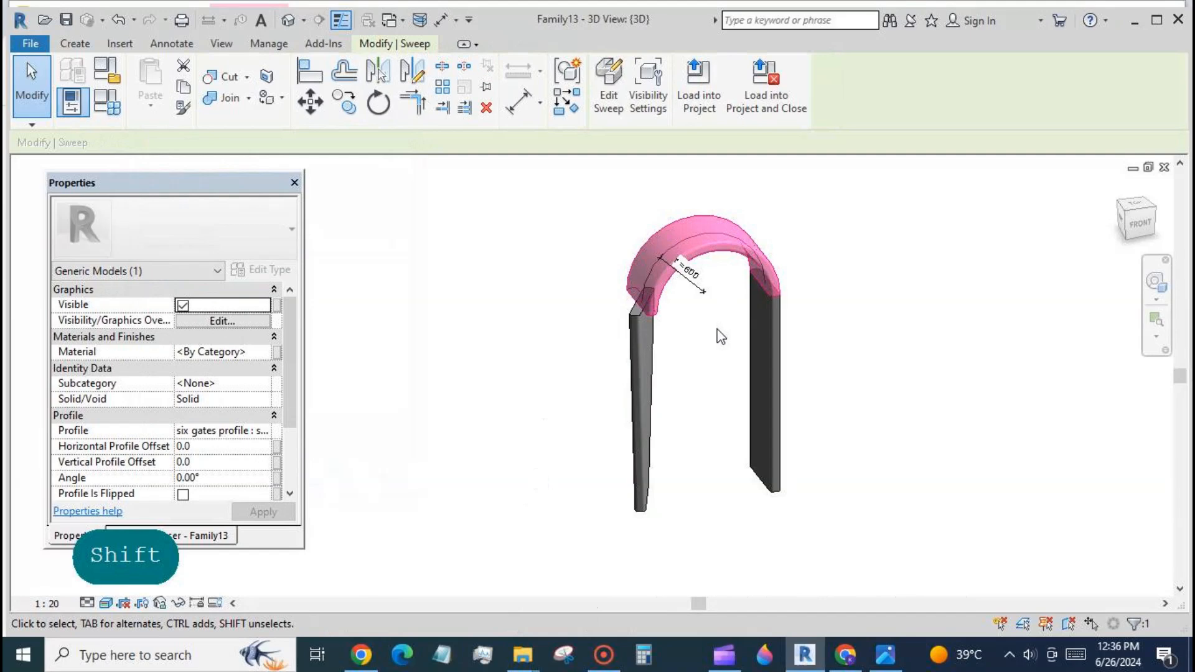
pyautogui.click(276, 477)
pyautogui.click(145, 440)
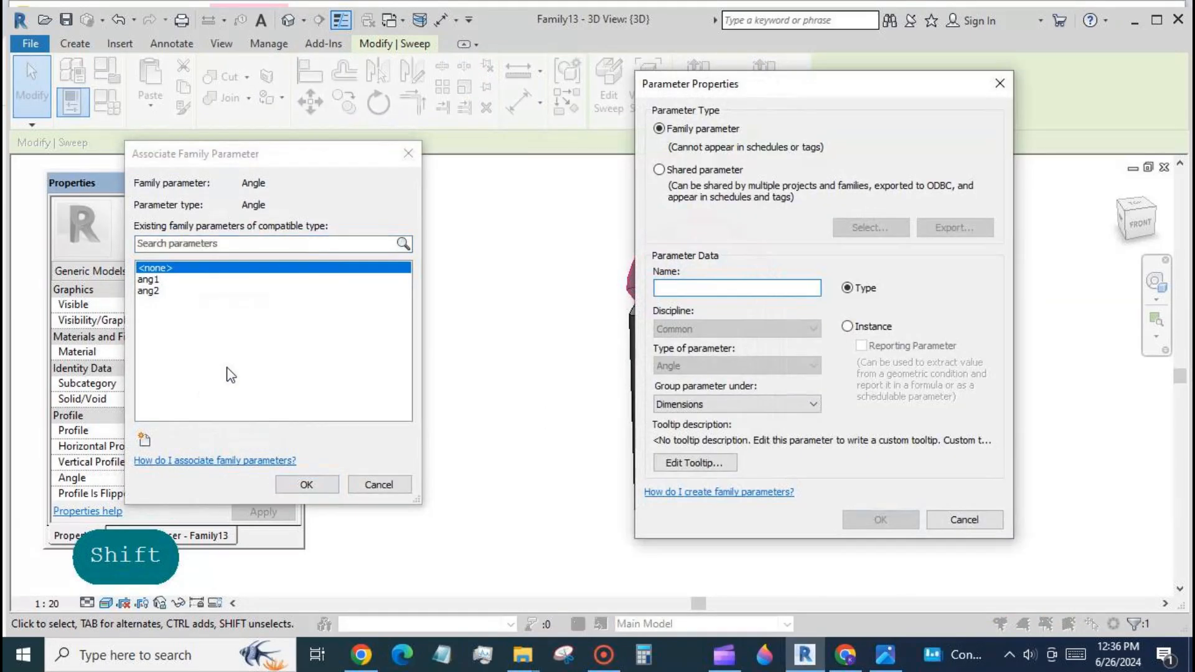
pyautogui.write('ang')
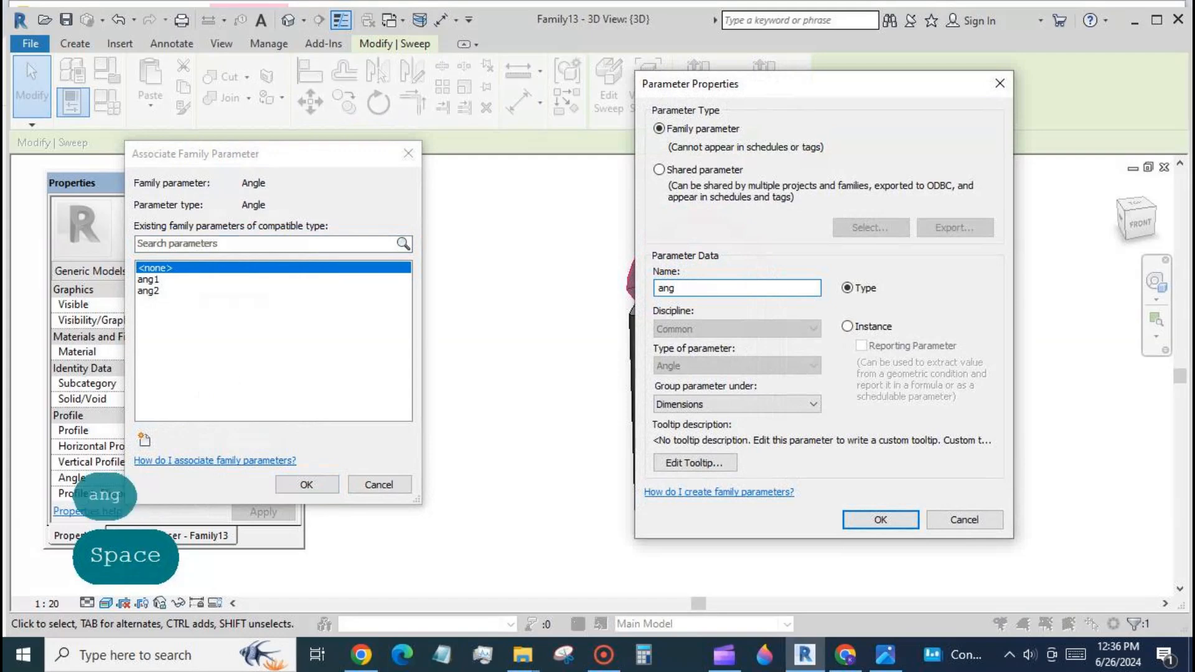
pyautogui.write('3')
pyautogui.click(875, 521)
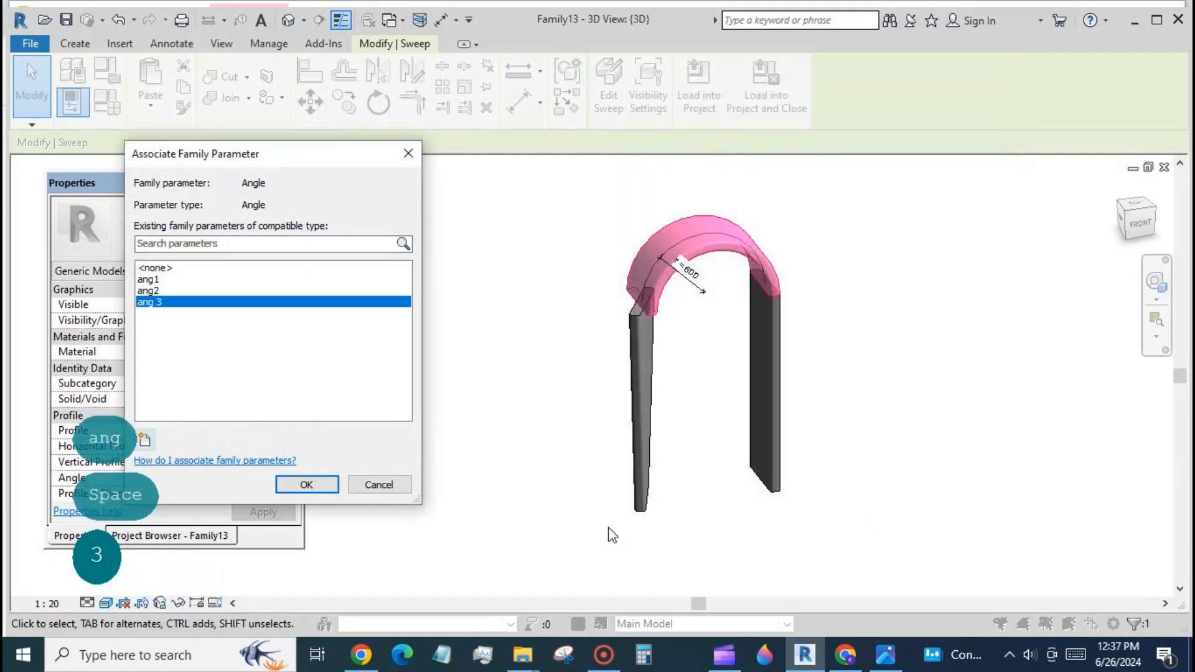
pyautogui.click(308, 484)
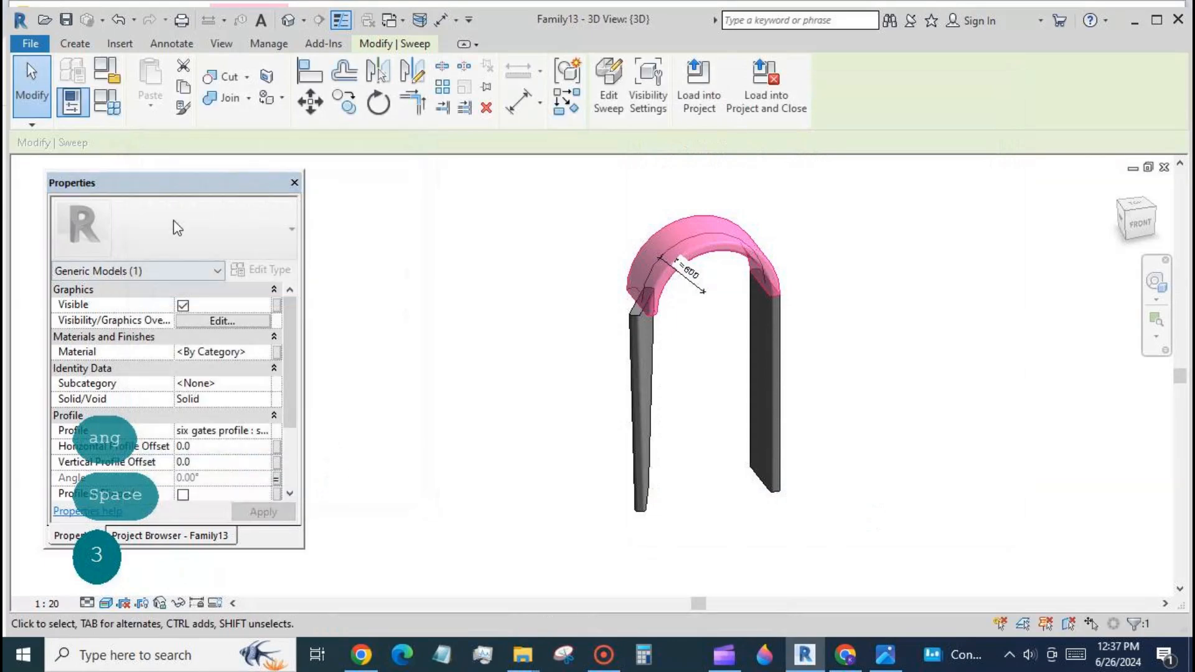
# - Try the ang 3 family parameter at 44° on the model, and set it to 22° and apply it
pyautogui.click(109, 103)
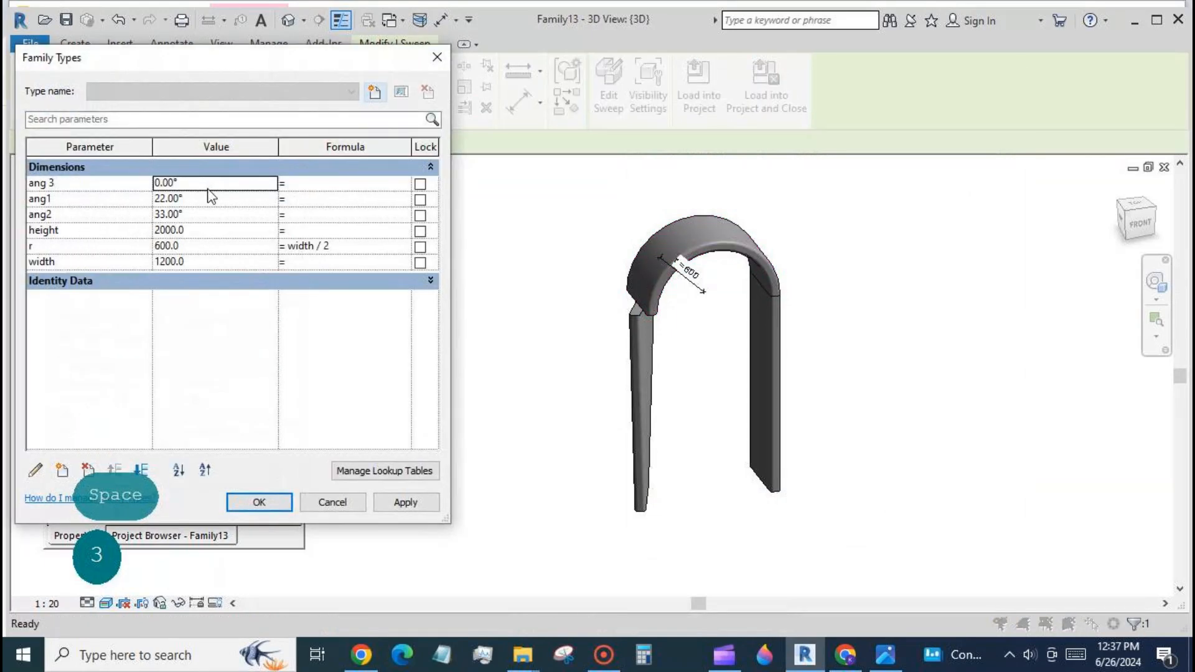
pyautogui.click(187, 182)
pyautogui.write('44')
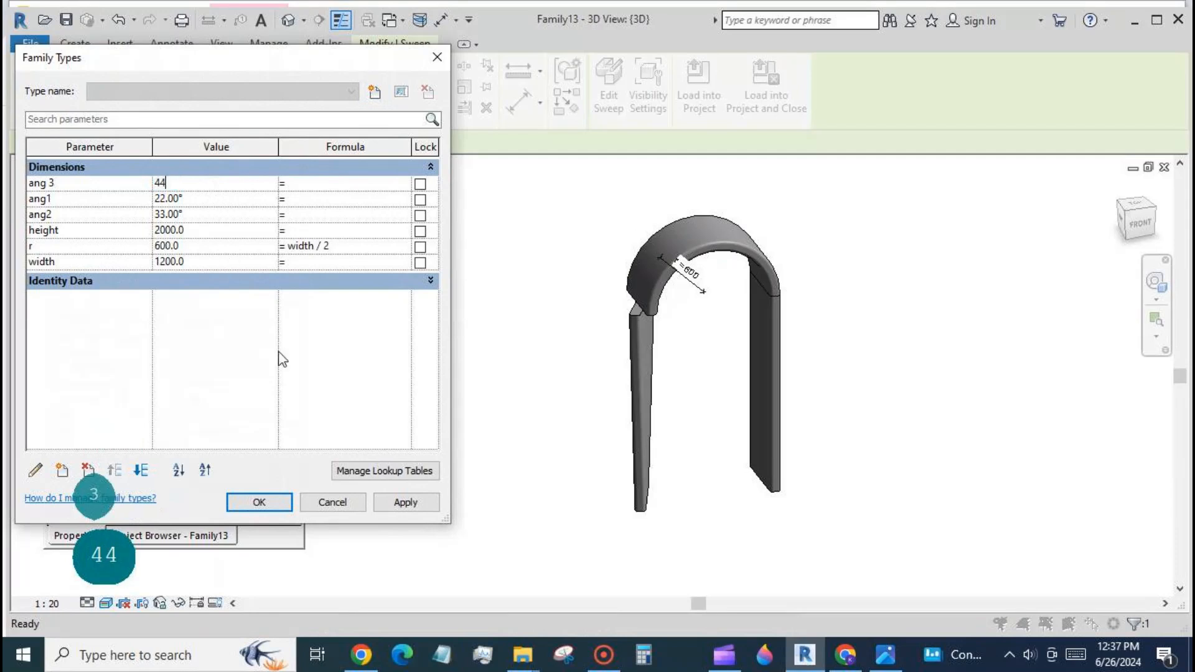
pyautogui.click(392, 503)
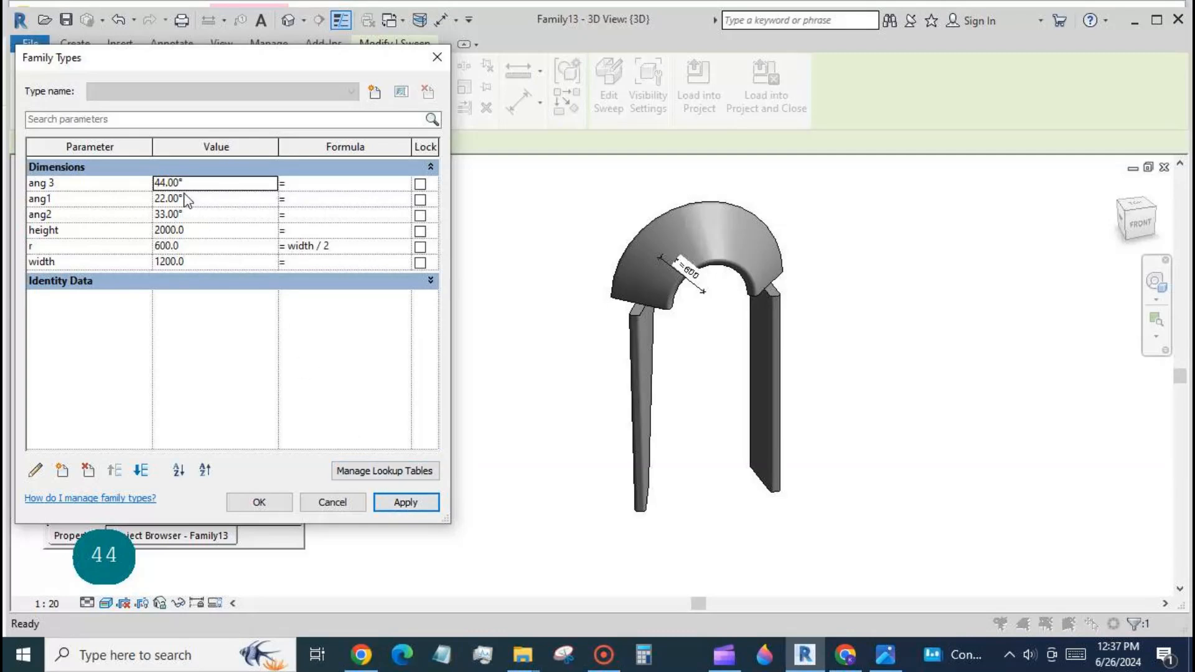
pyautogui.click(197, 188)
pyautogui.write('22')
pyautogui.click(395, 501)
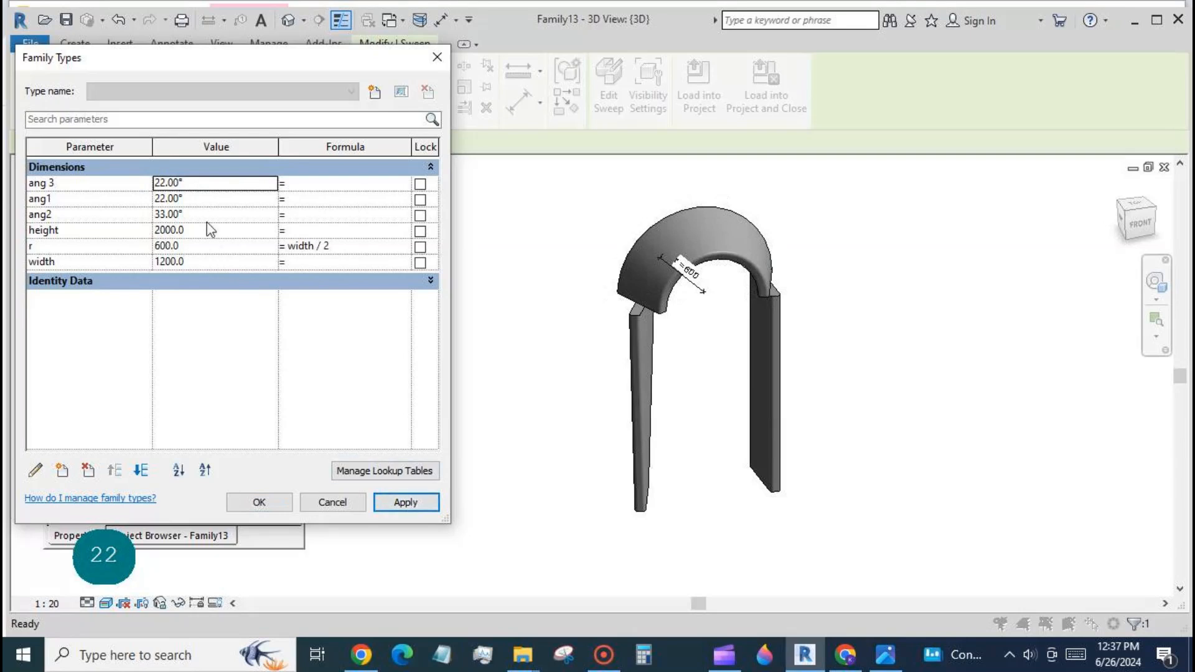
# - Drive the ang2 family parameter with the formula -ang 3, apply it and close the family types
pyautogui.click(293, 200)
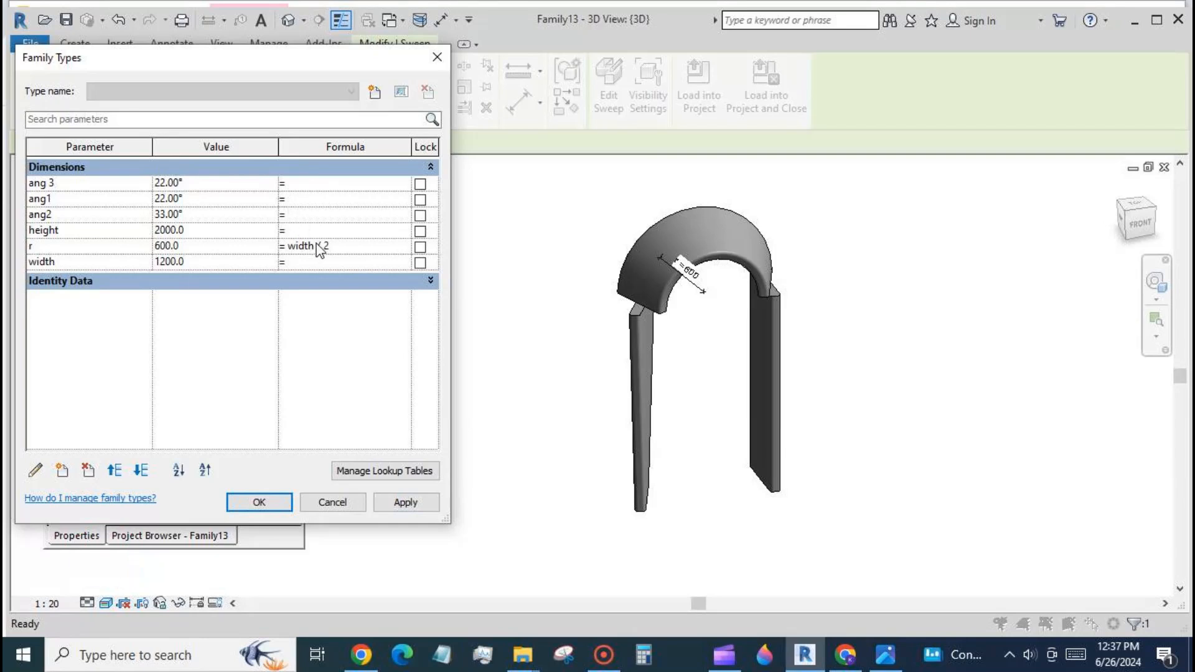
pyautogui.write('-z')
pyautogui.press('BackSpace')
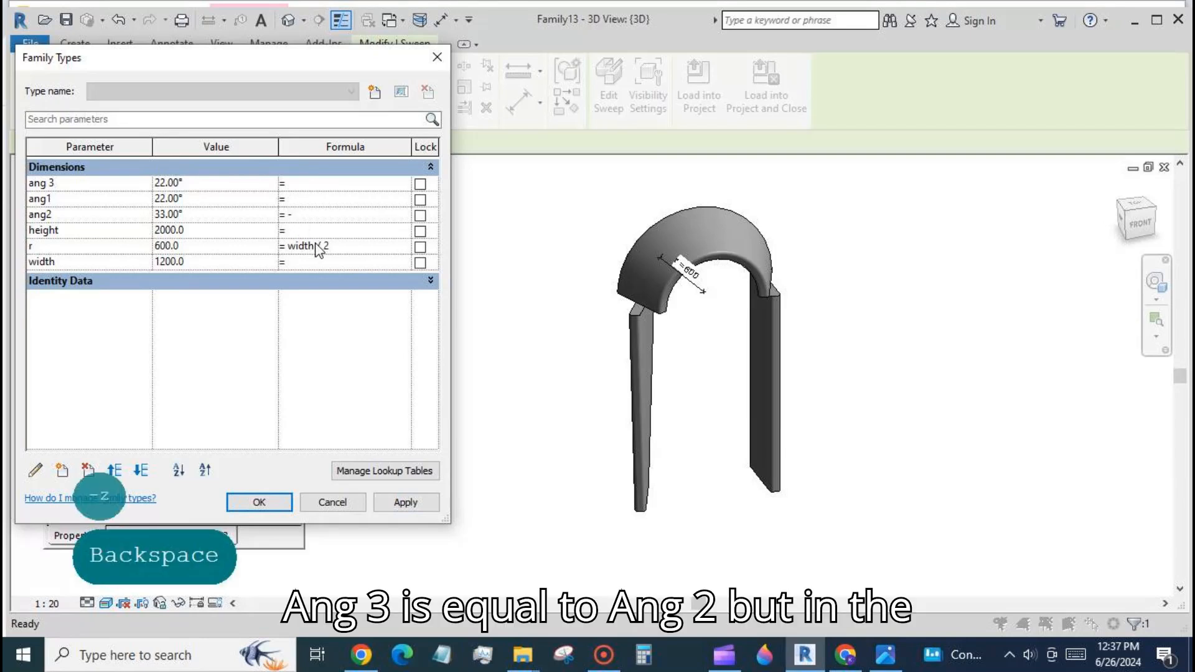
pyautogui.write('ang3')
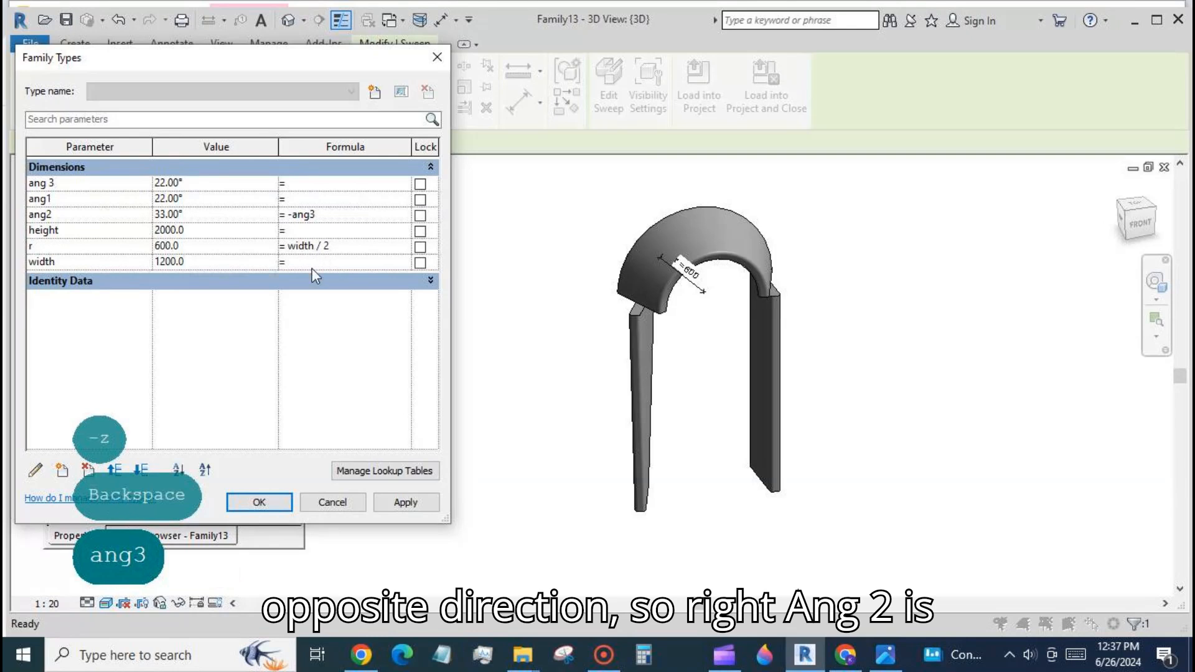
pyautogui.click(390, 491)
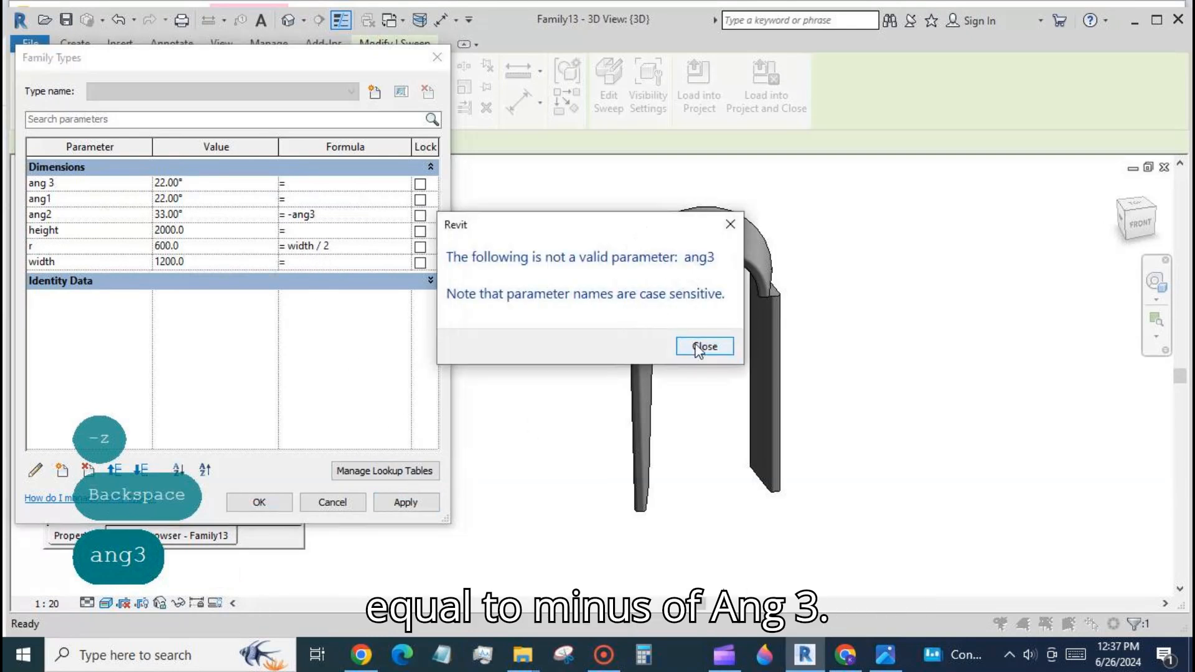
pyautogui.click(698, 349)
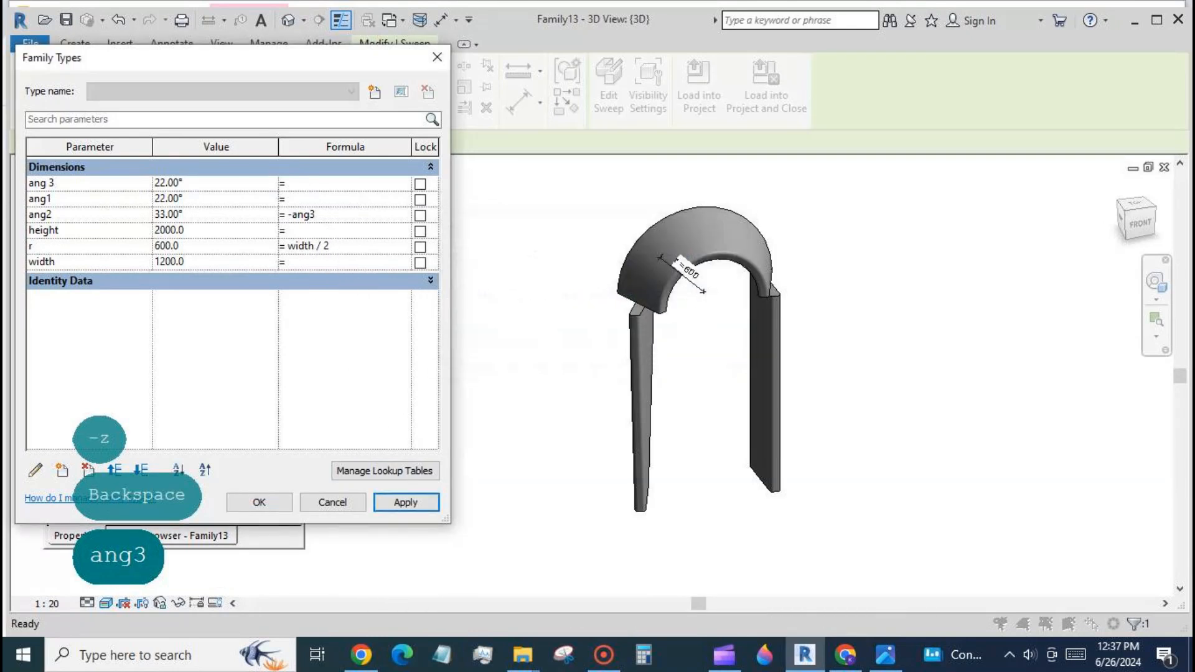
pyautogui.click(310, 214)
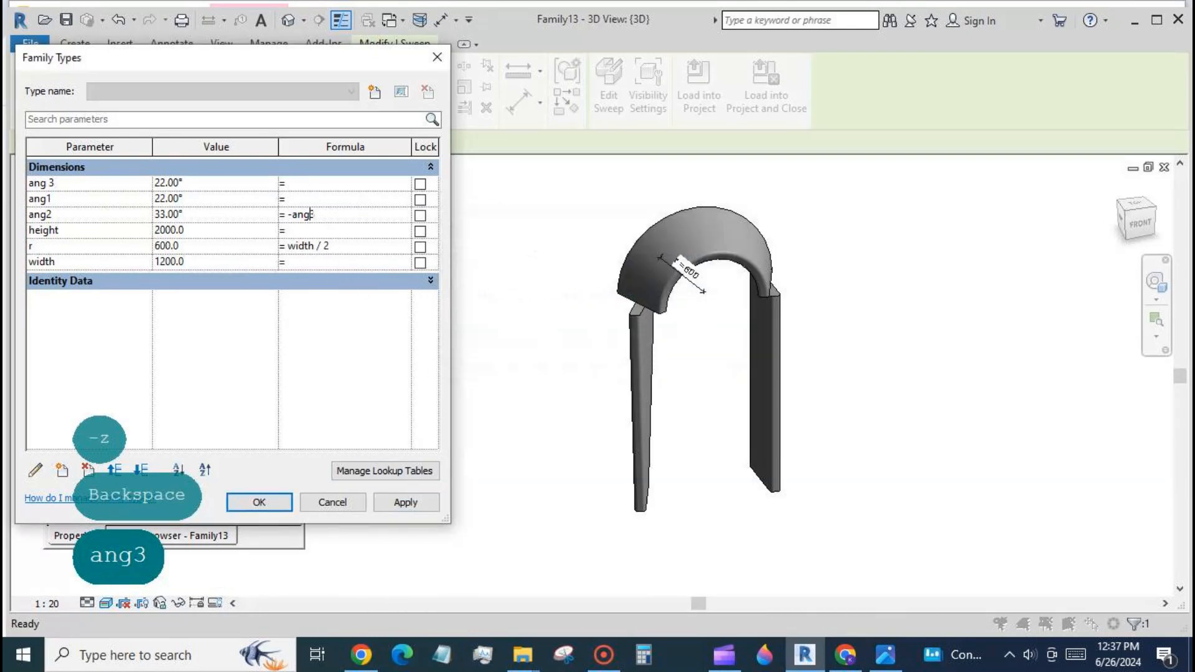
pyautogui.click(394, 503)
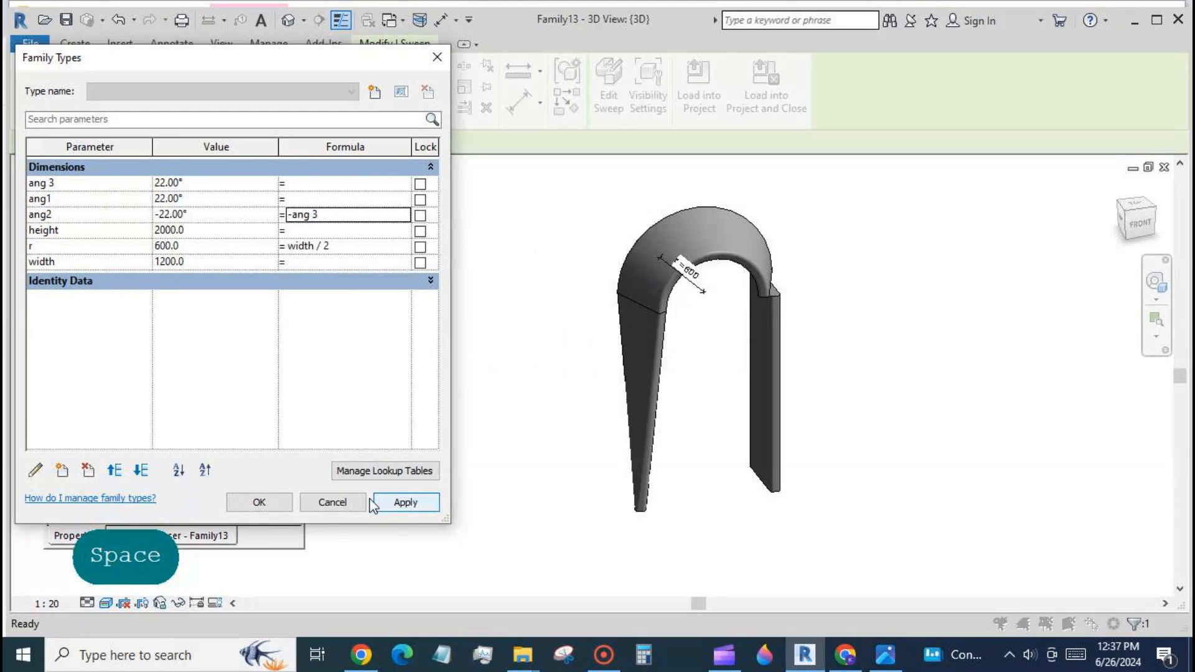
pyautogui.click(259, 502)
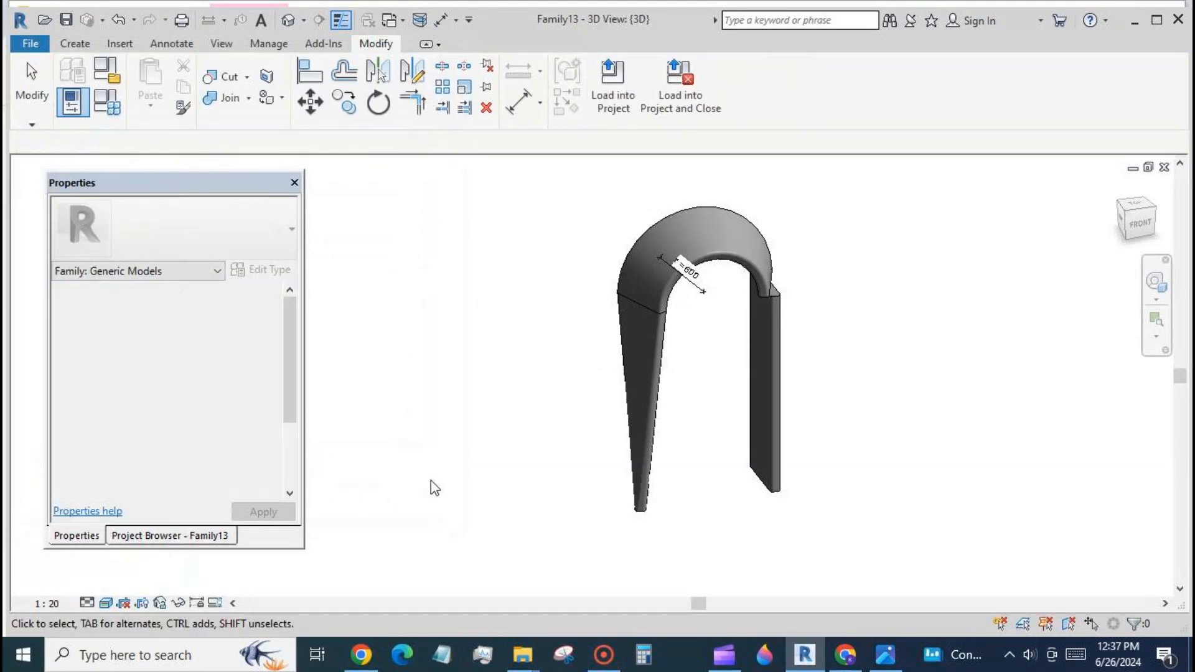
# - Associate the right leg's Profile 1 angle with a new family type parameter named ang4
pyautogui.click(783, 471)
pyautogui.click(277, 478)
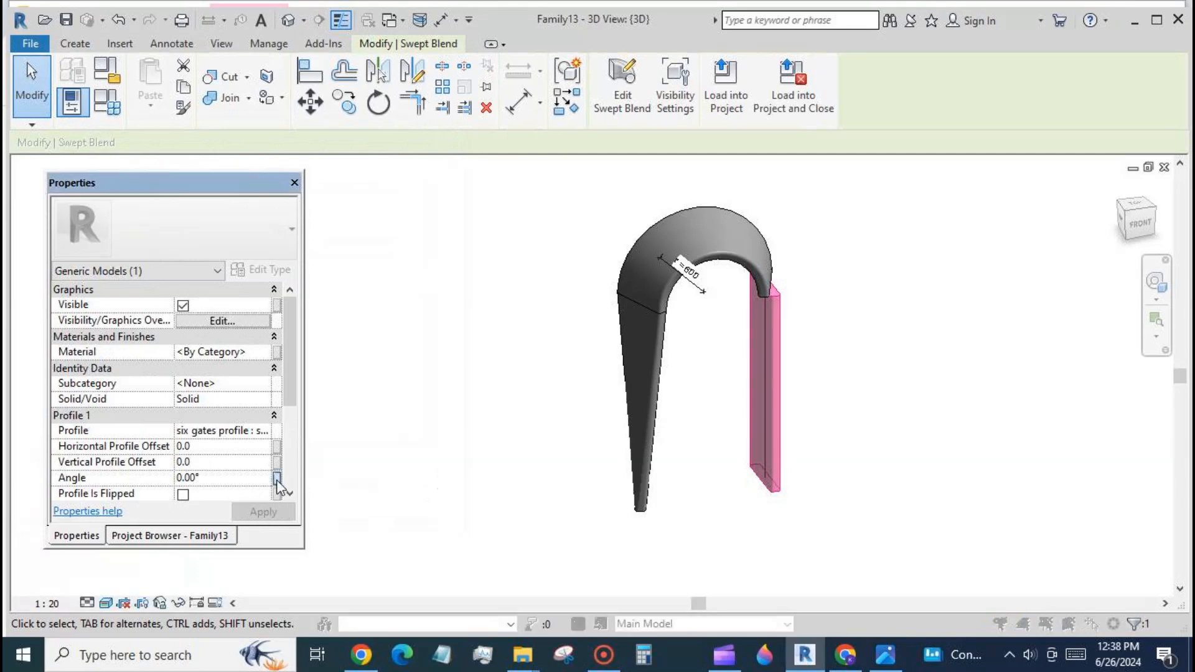
pyautogui.click(145, 440)
pyautogui.write('a')
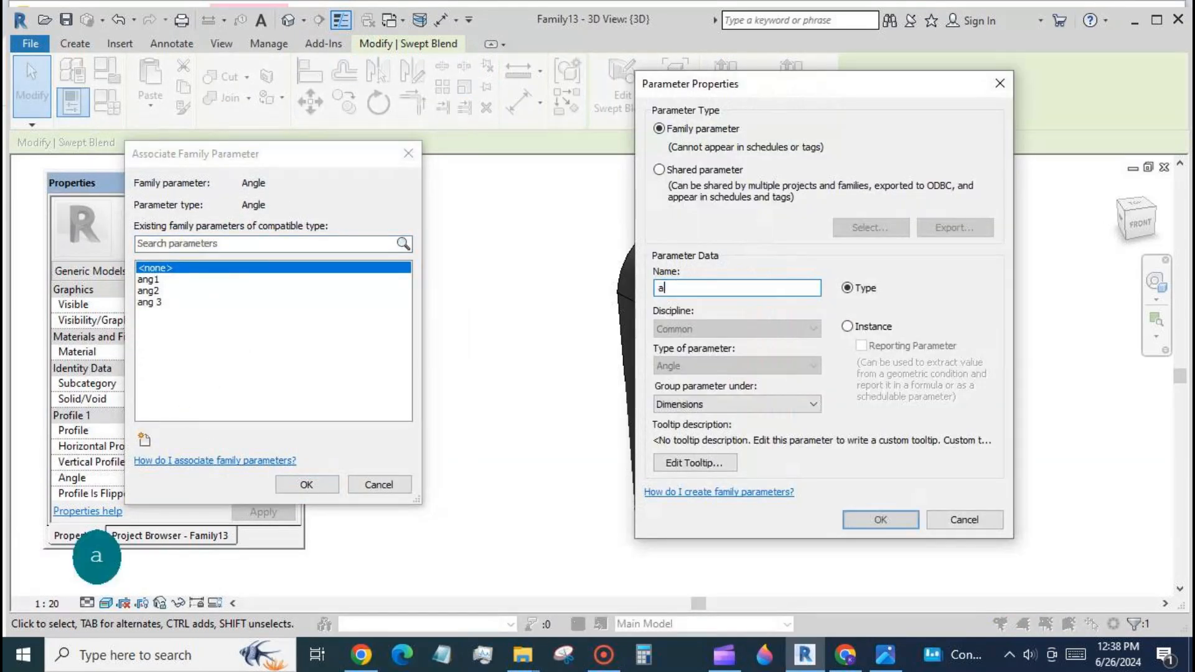
pyautogui.write('ng4')
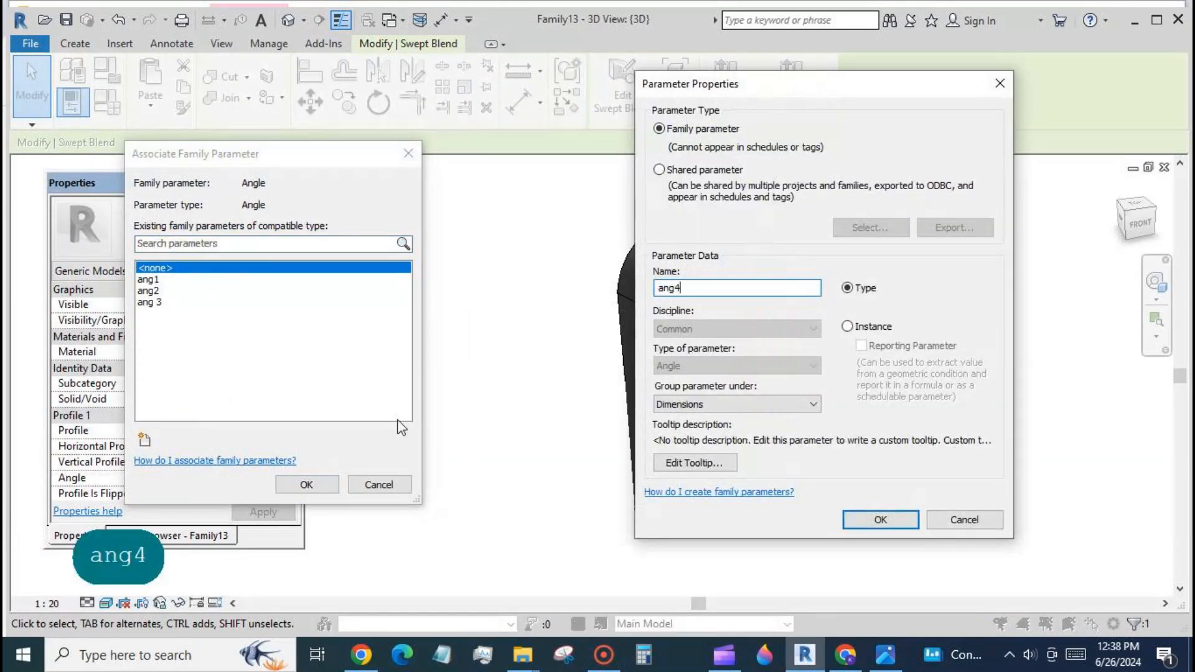
pyautogui.click(877, 520)
pyautogui.click(333, 491)
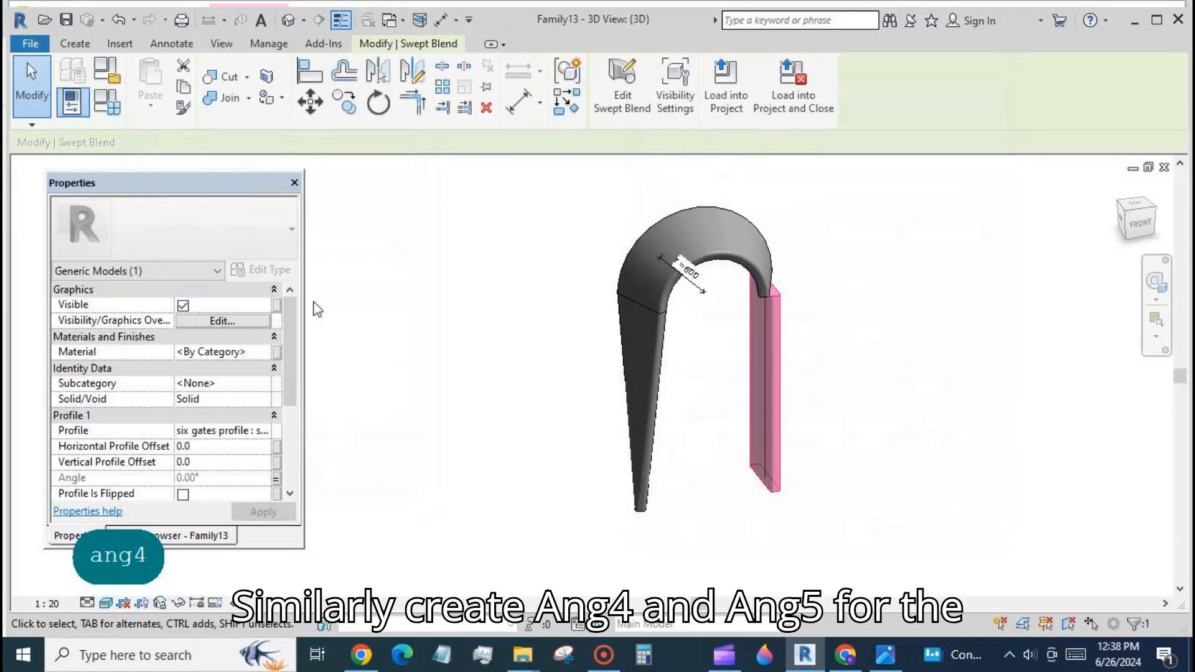
# - Set the ang4 family parameter to 33° and apply it to the model
pyautogui.click(107, 101)
pyautogui.click(205, 235)
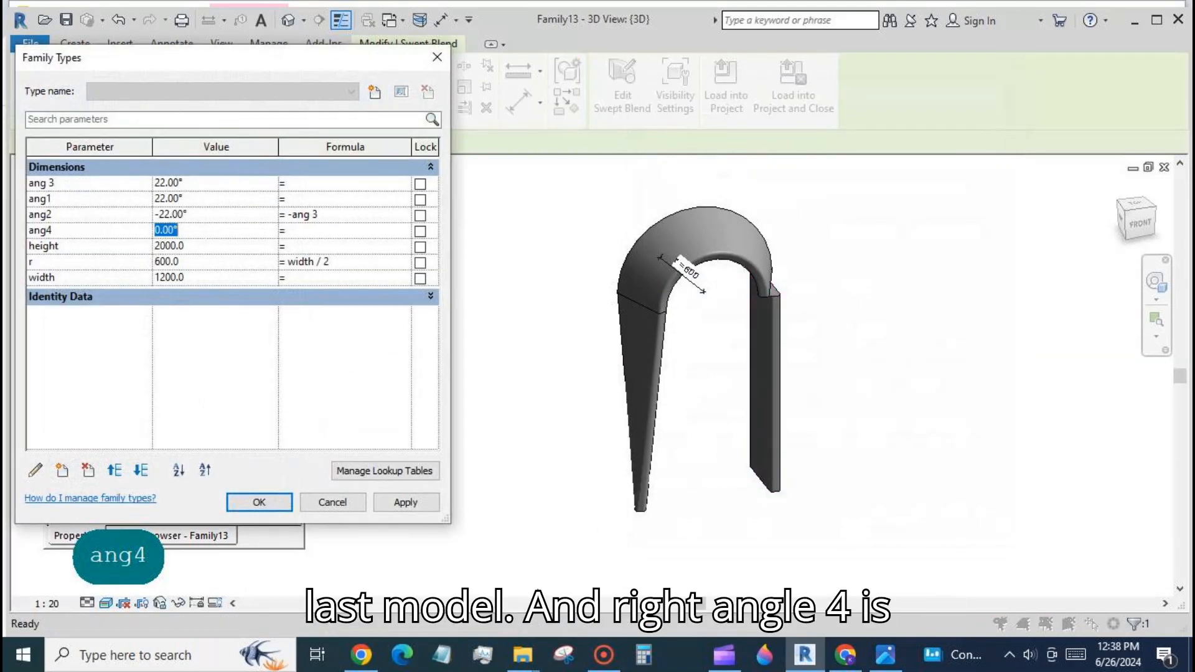
pyautogui.write('33')
pyautogui.click(406, 502)
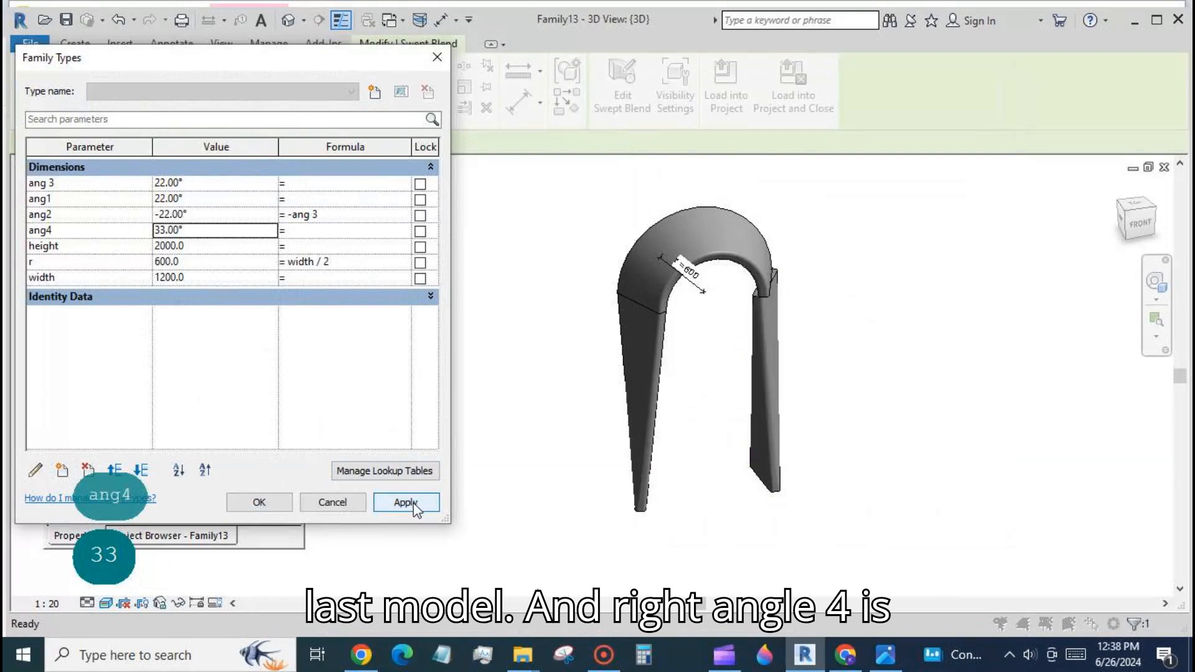
# - Drive the ang4 family parameter with the formula ang 3, apply it and close the family types
pyautogui.click(295, 230)
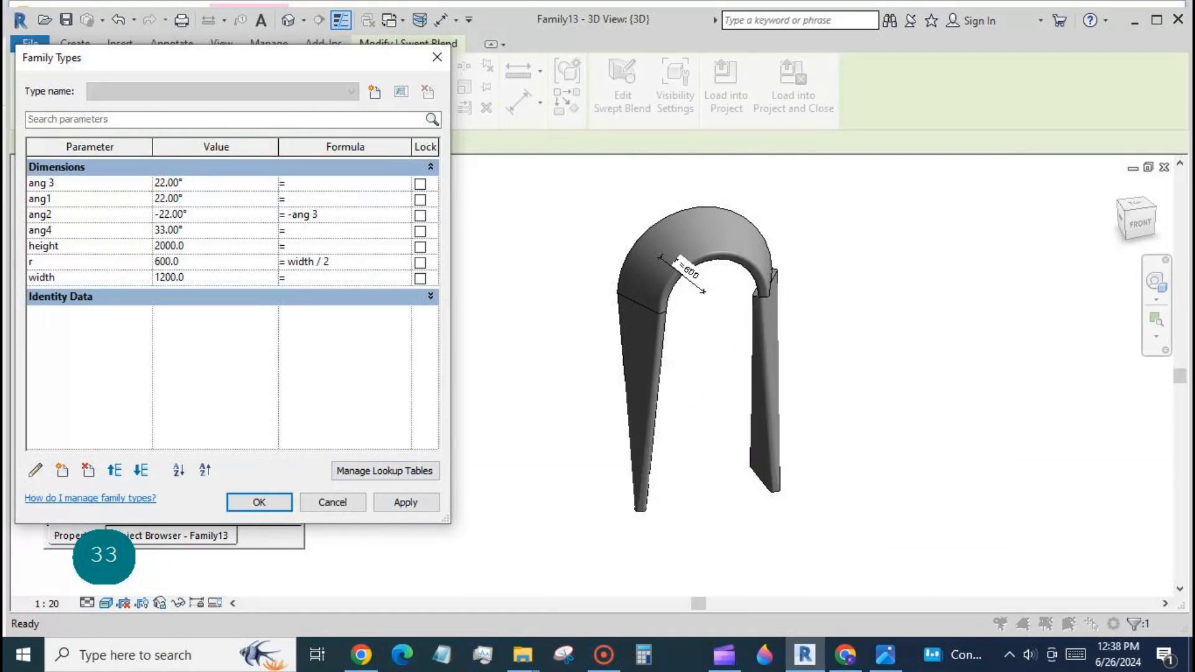
pyautogui.write('ang3')
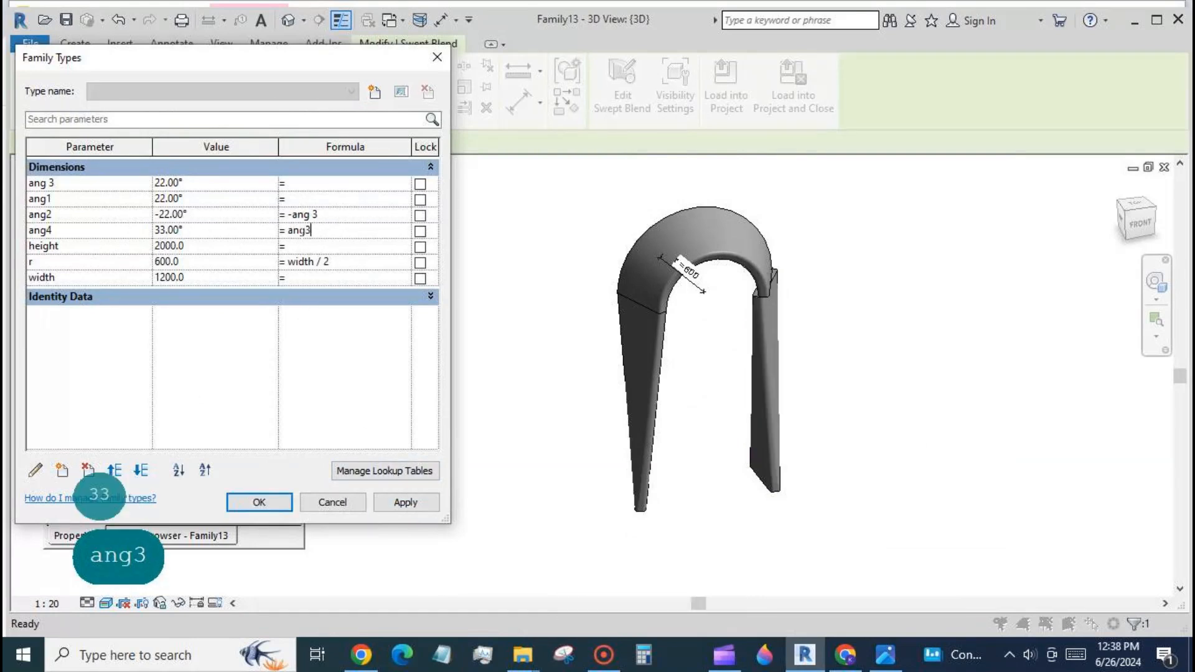
pyautogui.click(397, 496)
pyautogui.click(699, 343)
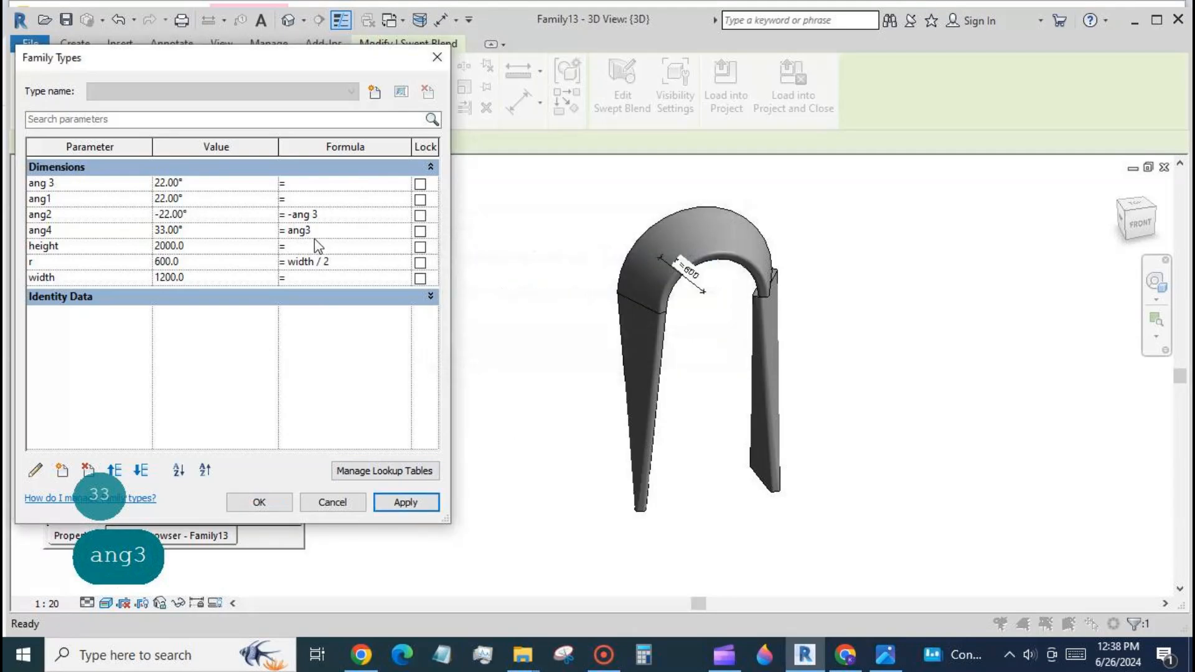
pyautogui.click(389, 503)
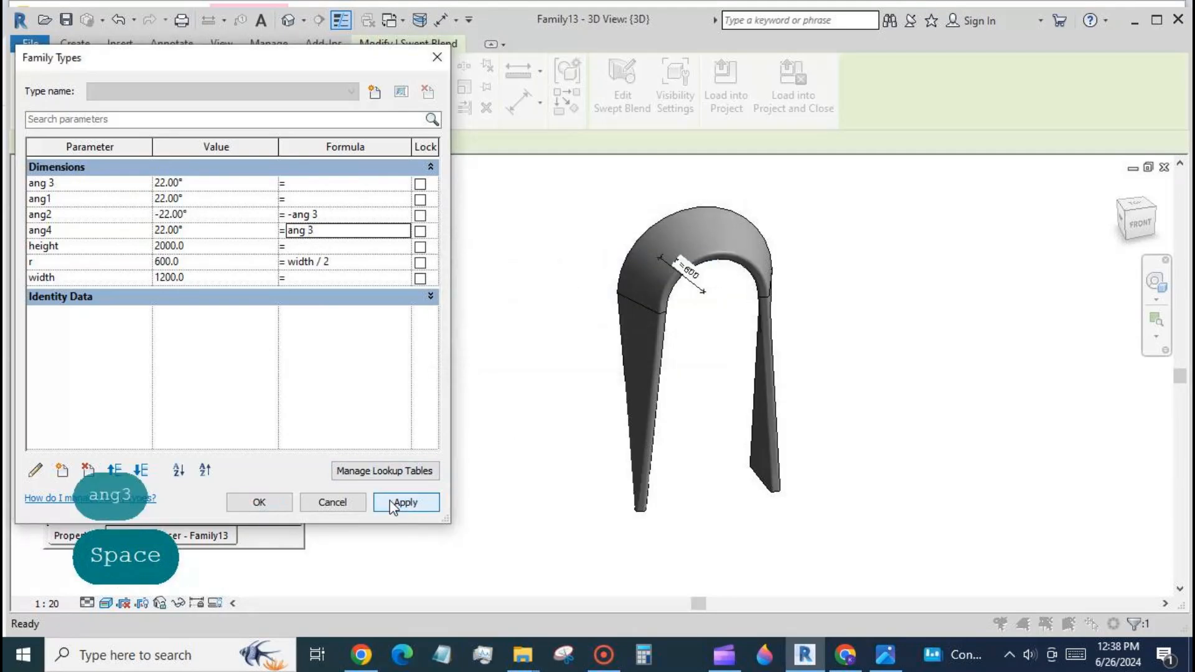
pyautogui.click(280, 504)
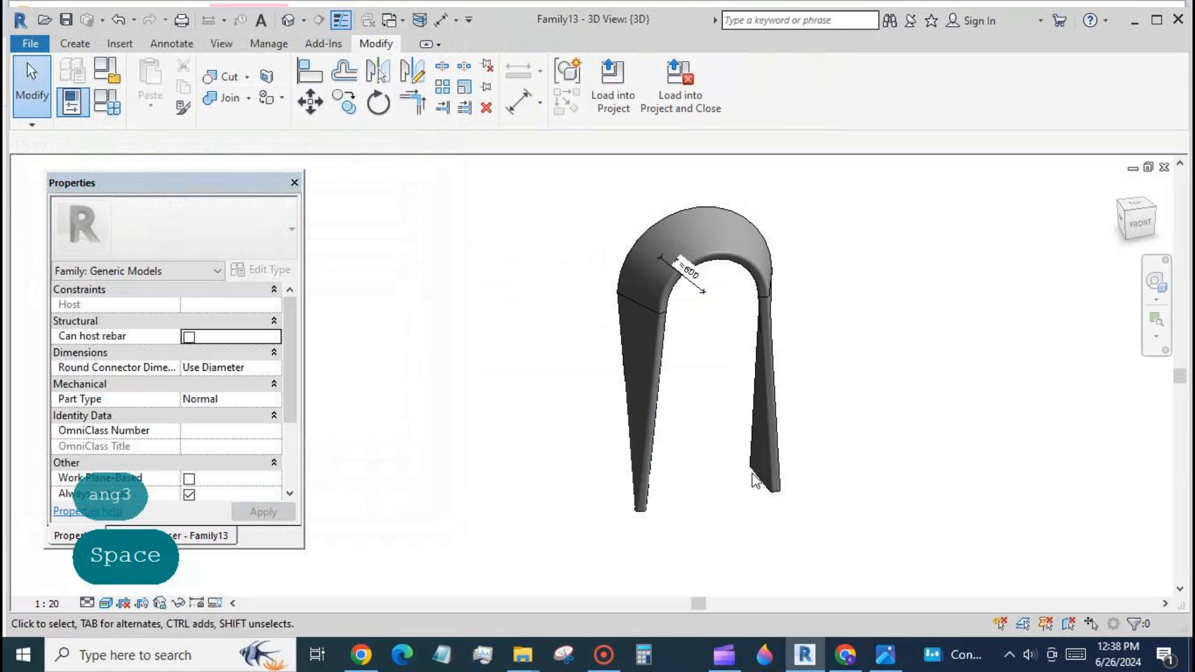
# - Associate the right leg's Profile 2 angle with a new family type parameter named ang5
pyautogui.click(778, 465)
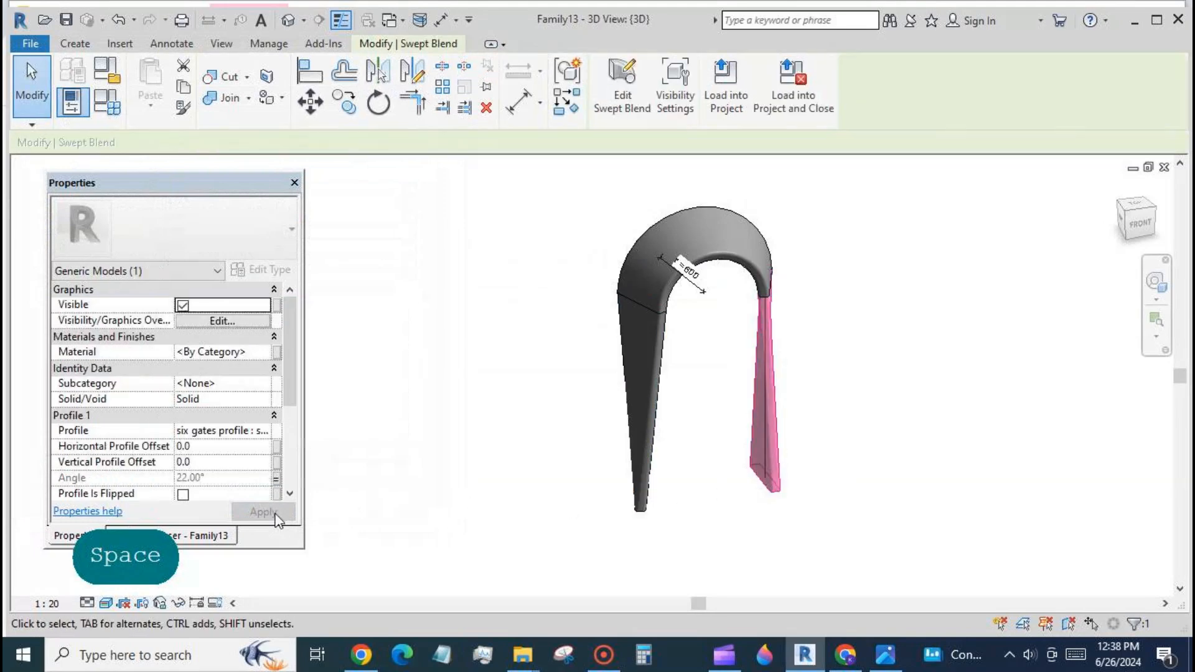
pyautogui.moveTo(290, 371); pyautogui.dragTo(283, 452)
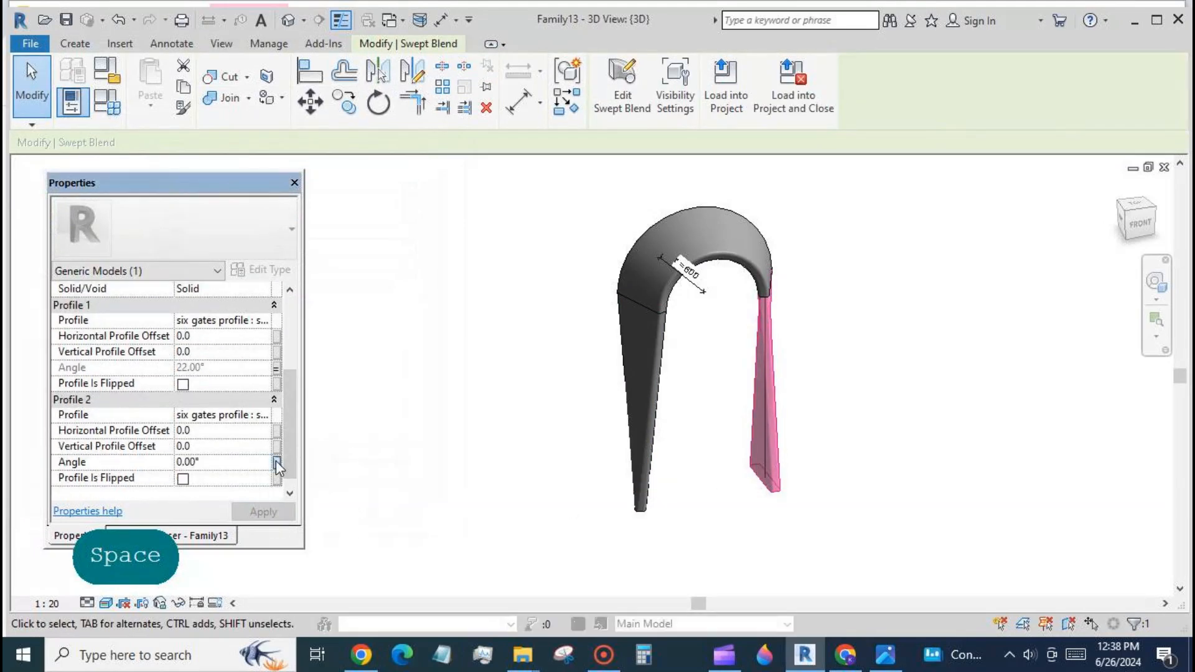
pyautogui.click(276, 462)
pyautogui.click(144, 439)
pyautogui.write('a')
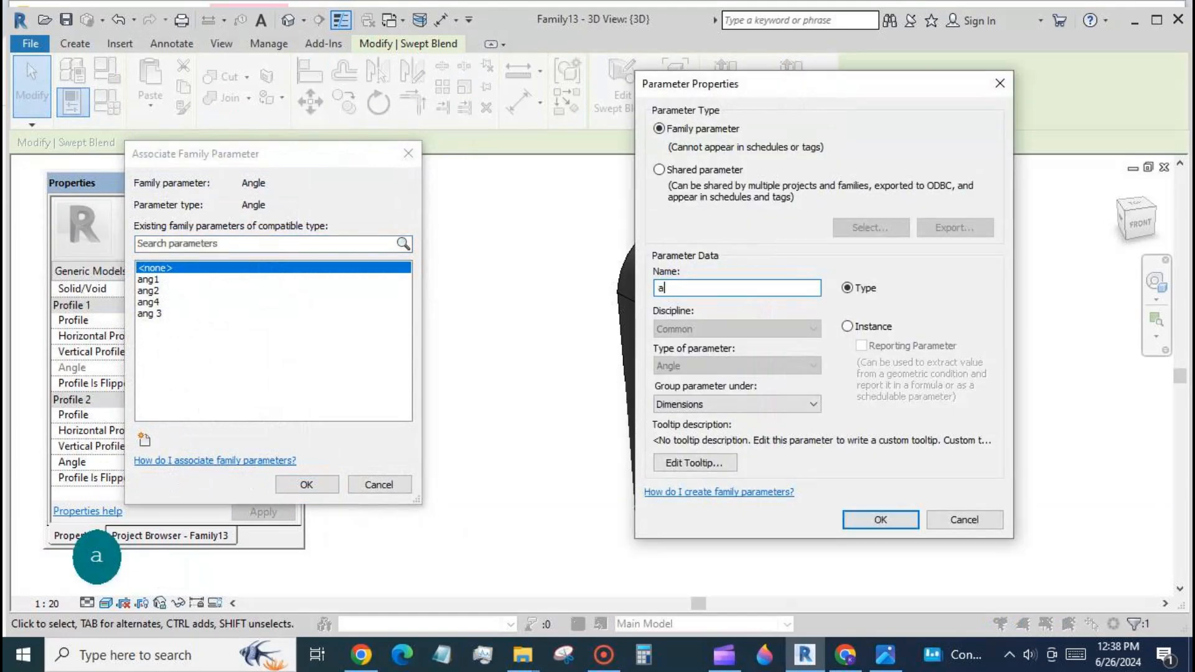
pyautogui.write('ng5')
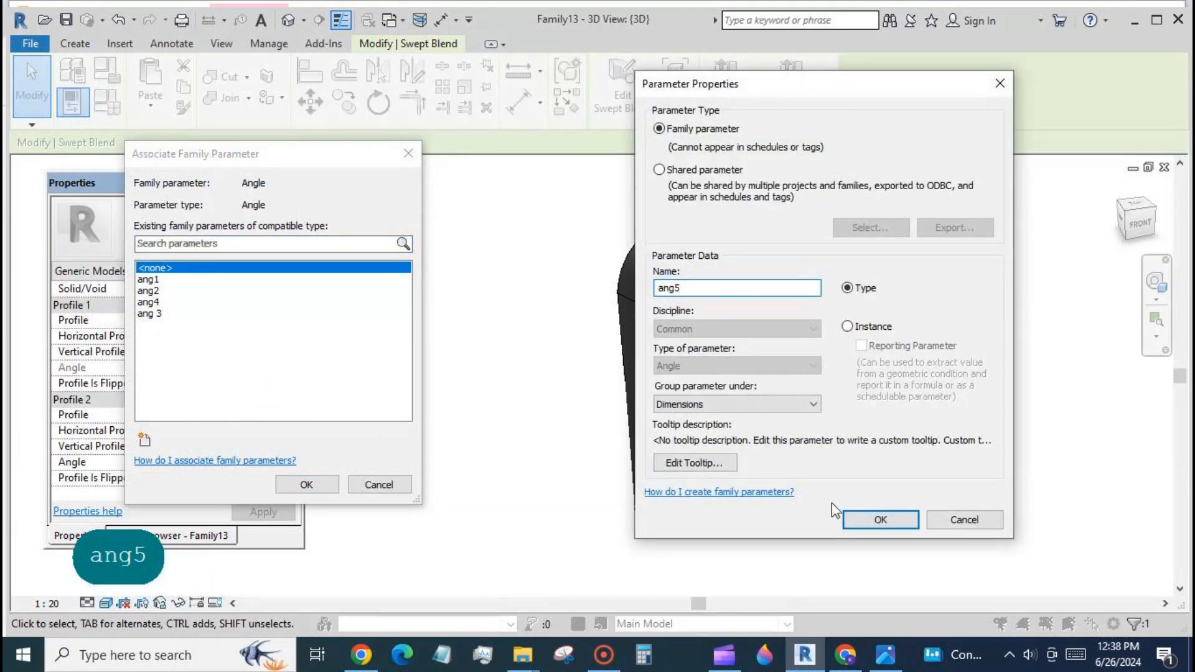
pyautogui.press('Return')
pyautogui.click(306, 484)
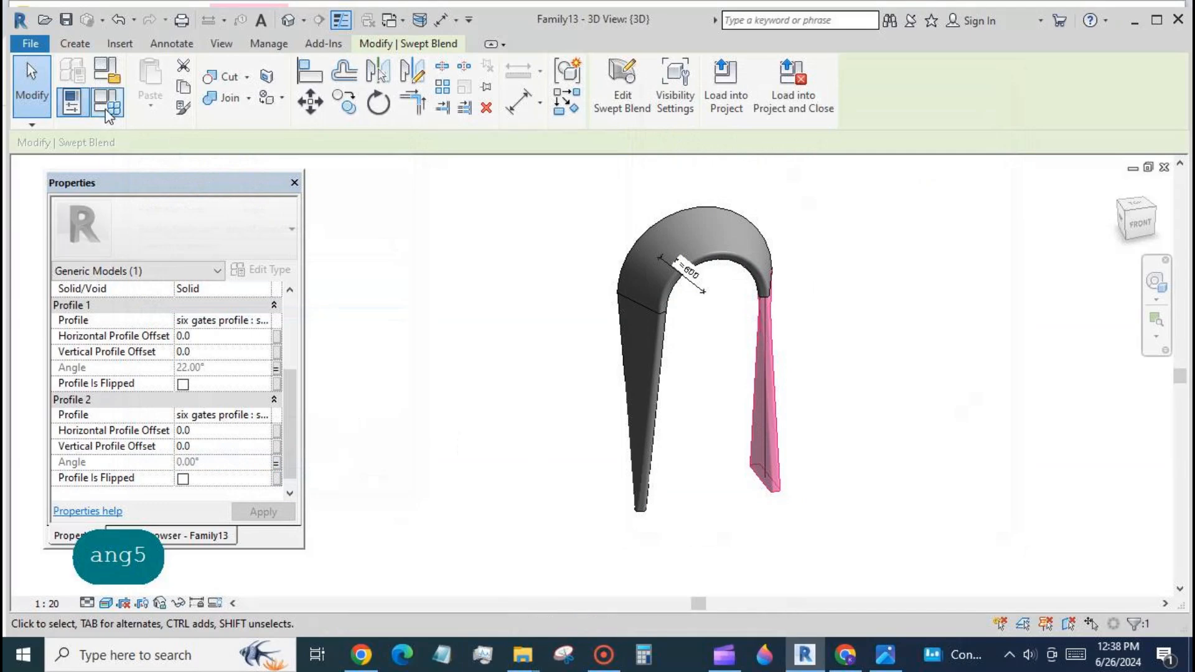
# - Set the ang5 family parameter to 22° and apply it to the model
pyautogui.click(107, 106)
pyautogui.click(206, 250)
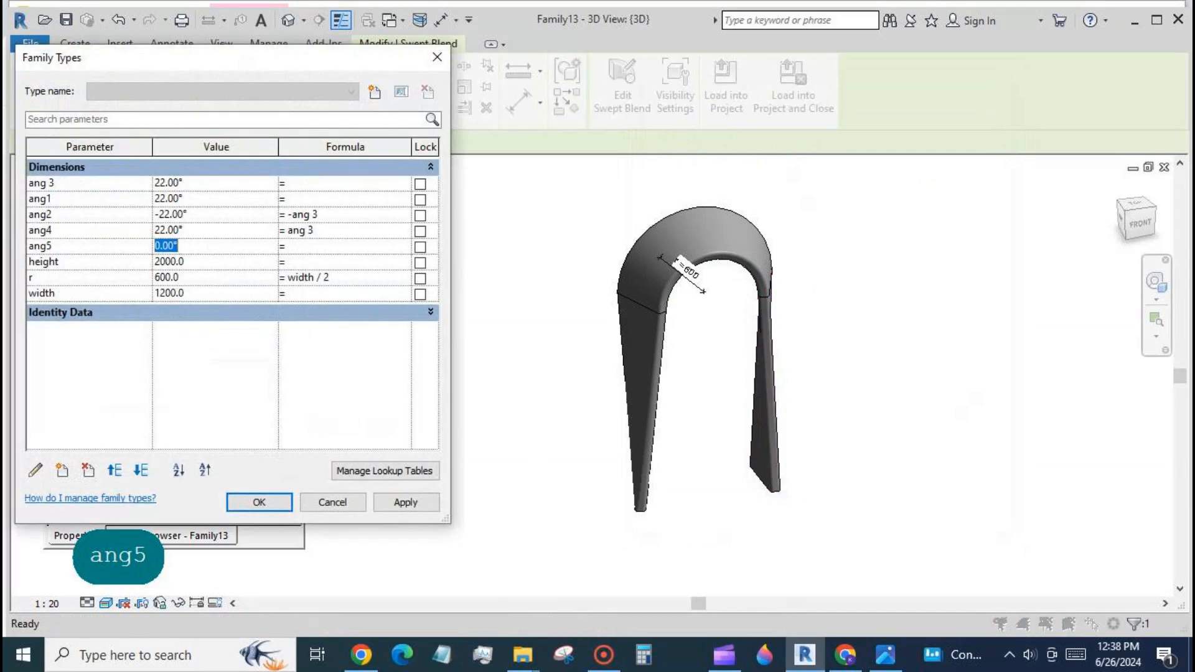
pyautogui.write('22')
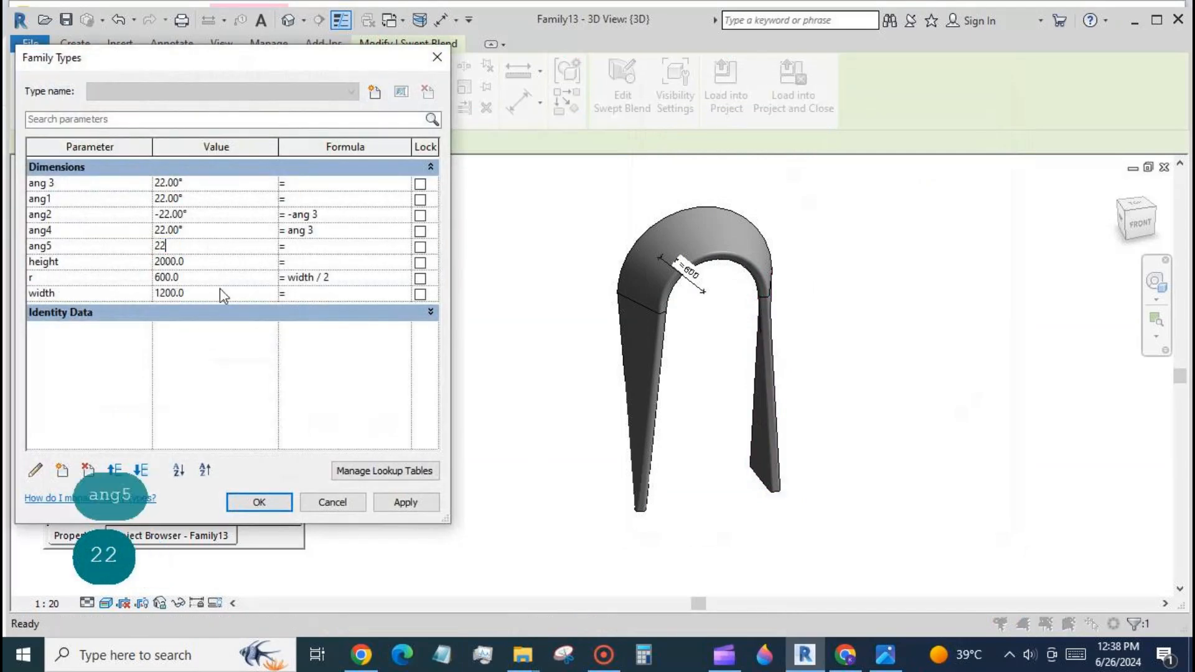
pyautogui.click(397, 507)
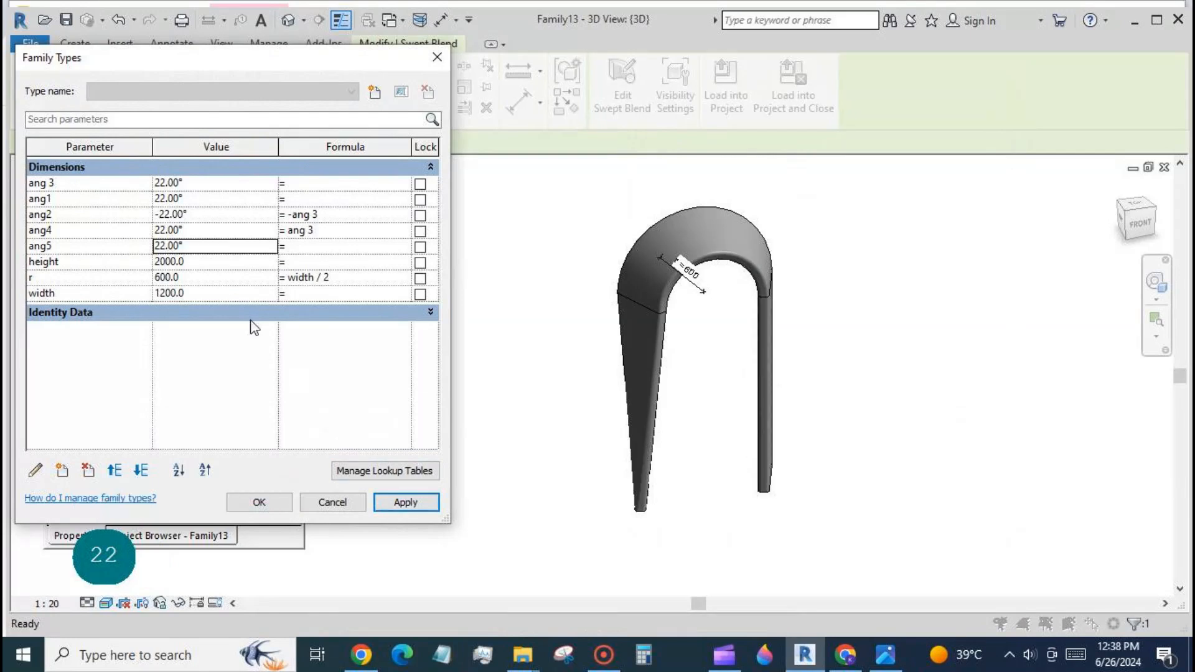
# - Set the ang5 family parameter to -12°, apply it and close the family types
pyautogui.write('-')
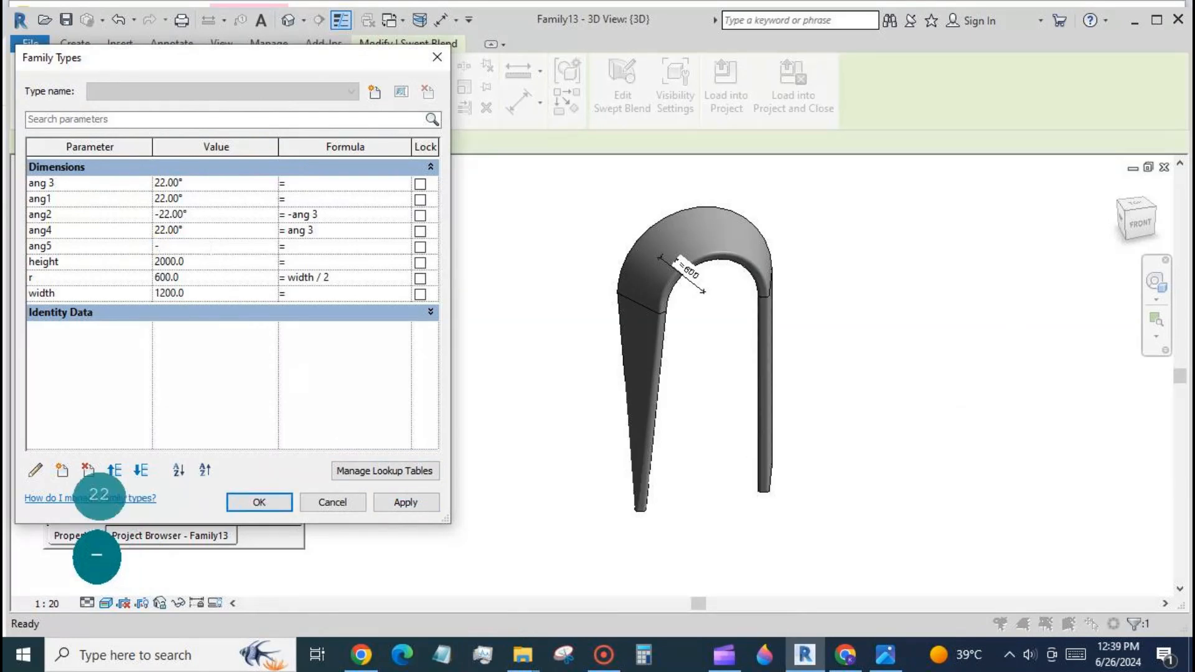
pyautogui.write('12')
pyautogui.click(387, 498)
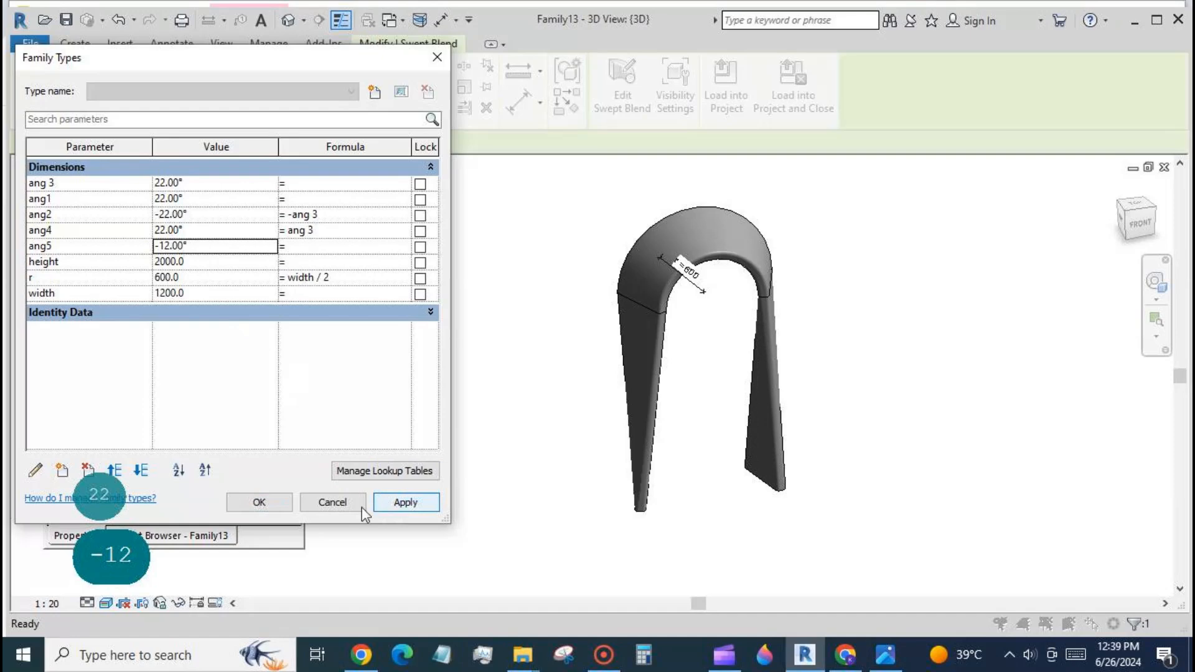
pyautogui.click(283, 502)
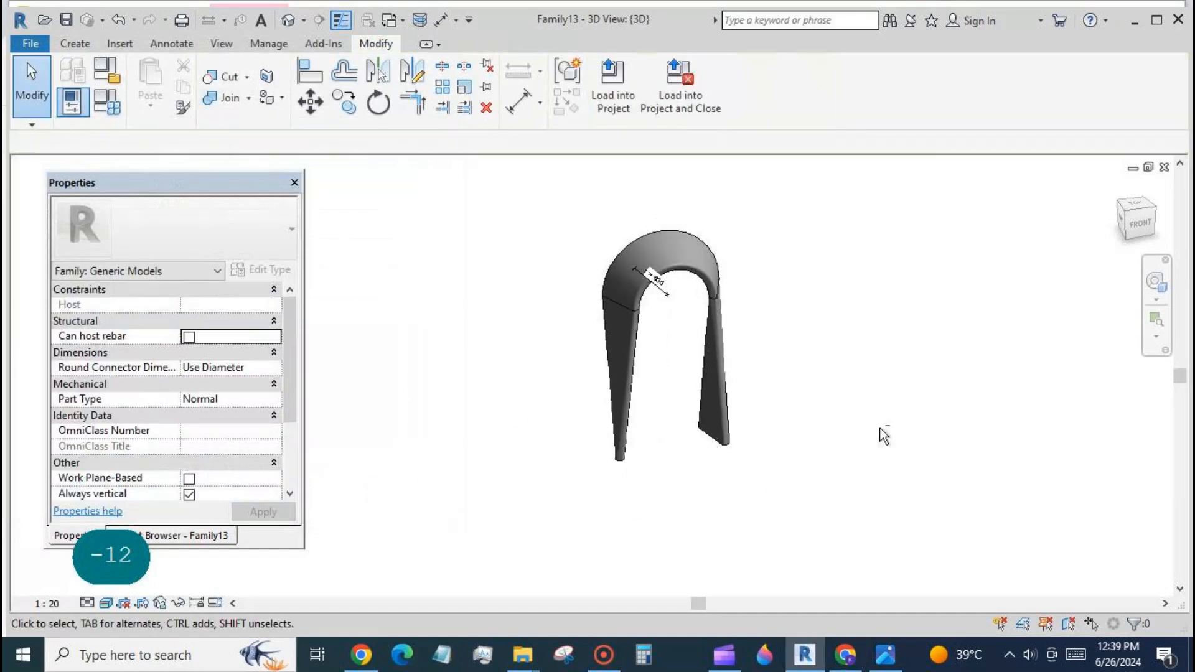
pyautogui.keyDown('shift'); pyautogui.moveTo(879, 432); pyautogui.dragTo(834, 401, button='middle'); pyautogui.keyUp('shift')
# - Try the ang1 family parameter at 12° and at 22°, applying each value to the arch
pyautogui.click(107, 101)
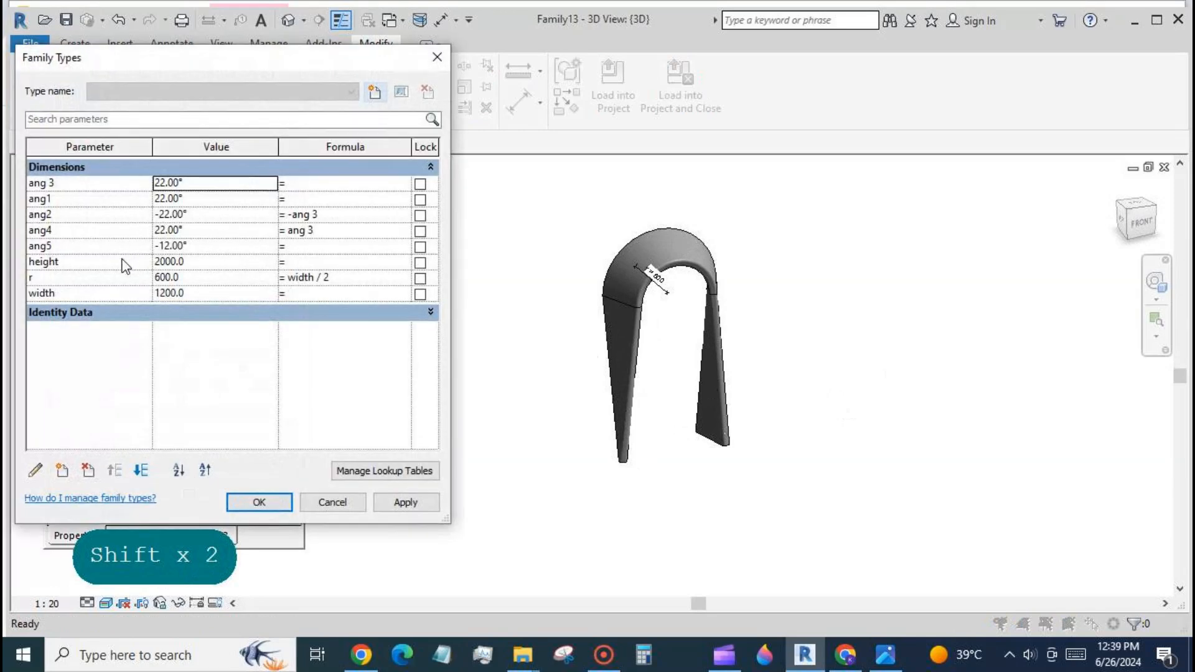
pyautogui.click(199, 199)
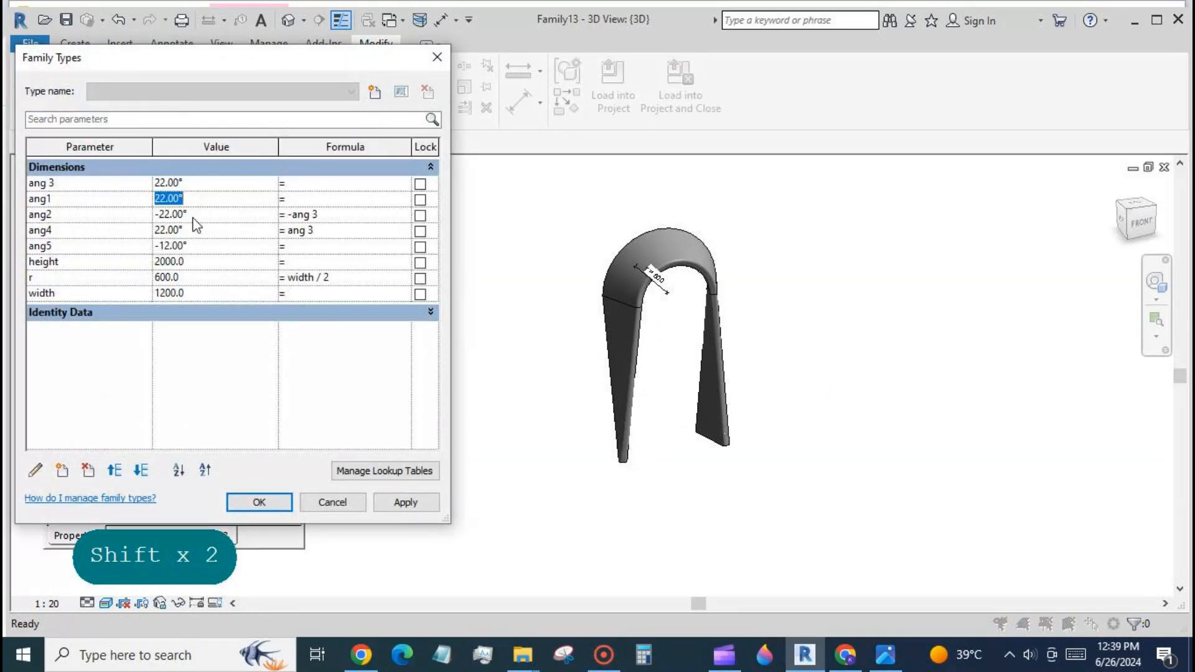
pyautogui.write('12')
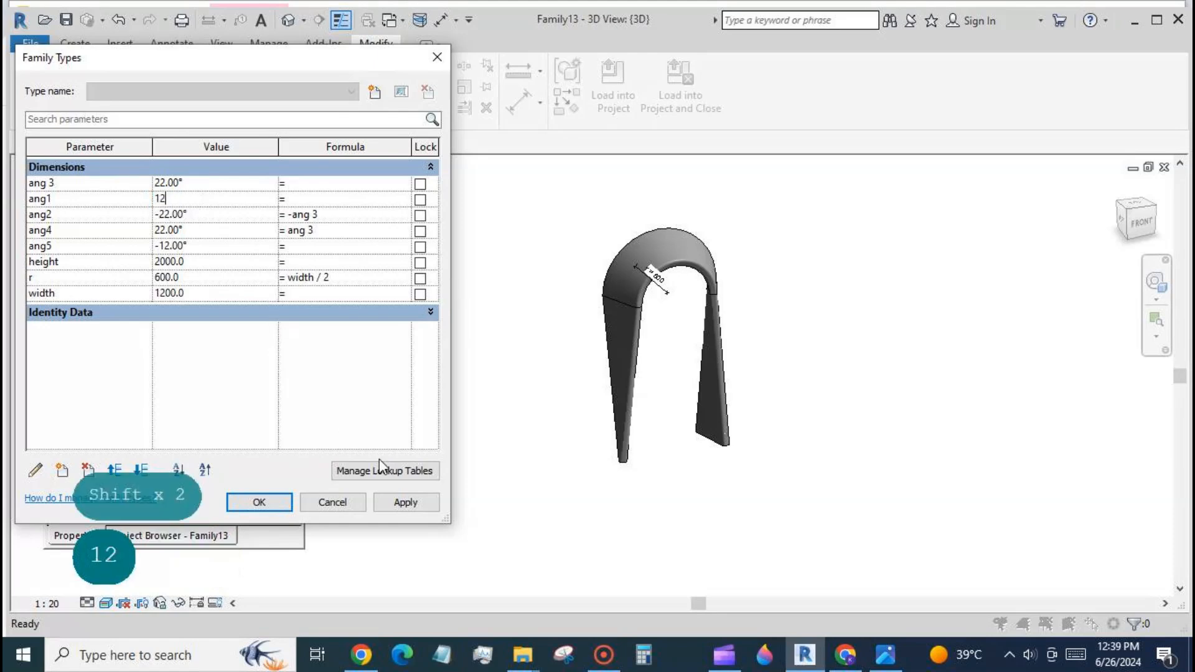
pyautogui.click(411, 502)
pyautogui.press('BackSpace')
pyautogui.write('22')
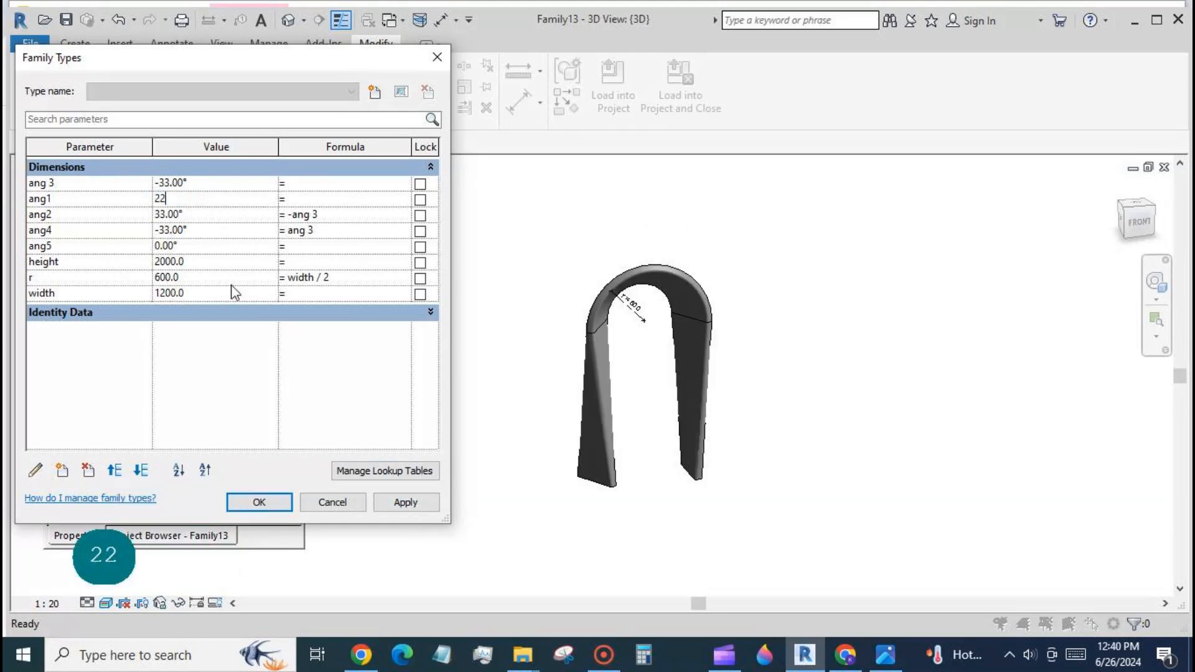
pyautogui.click(405, 501)
# - Try the ang1 family parameter at 28° and at 33°, applying each value to the arch
pyautogui.click(205, 200)
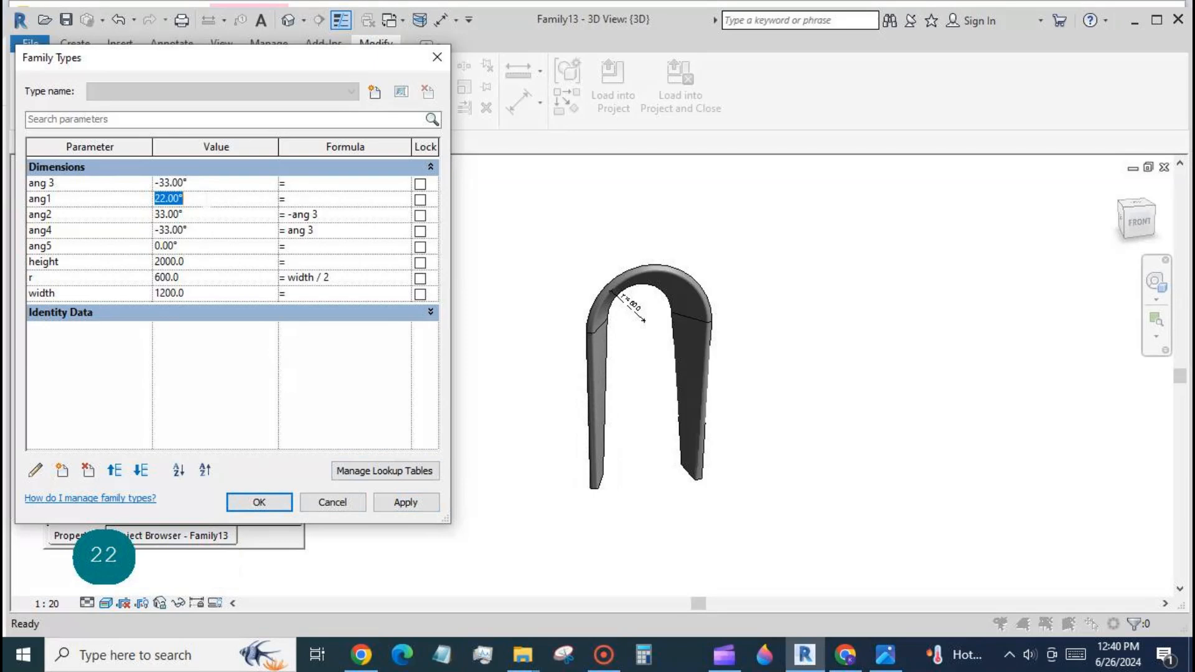
pyautogui.write('28')
pyautogui.click(406, 502)
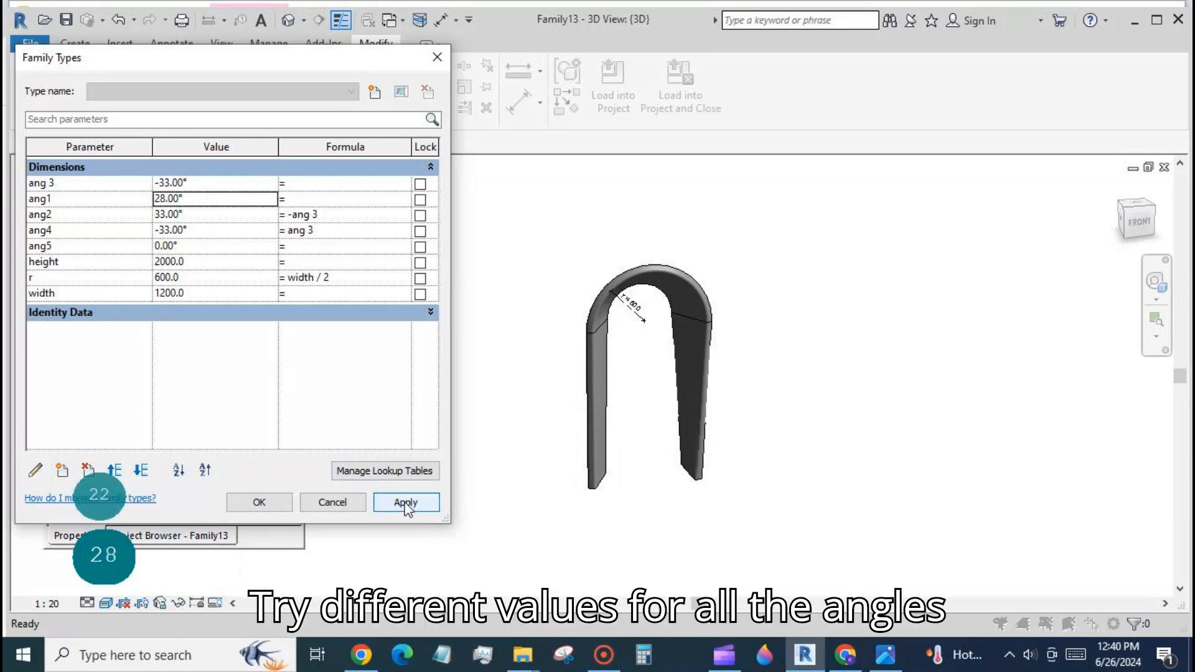
pyautogui.click(213, 200)
pyautogui.write('33')
pyautogui.click(406, 502)
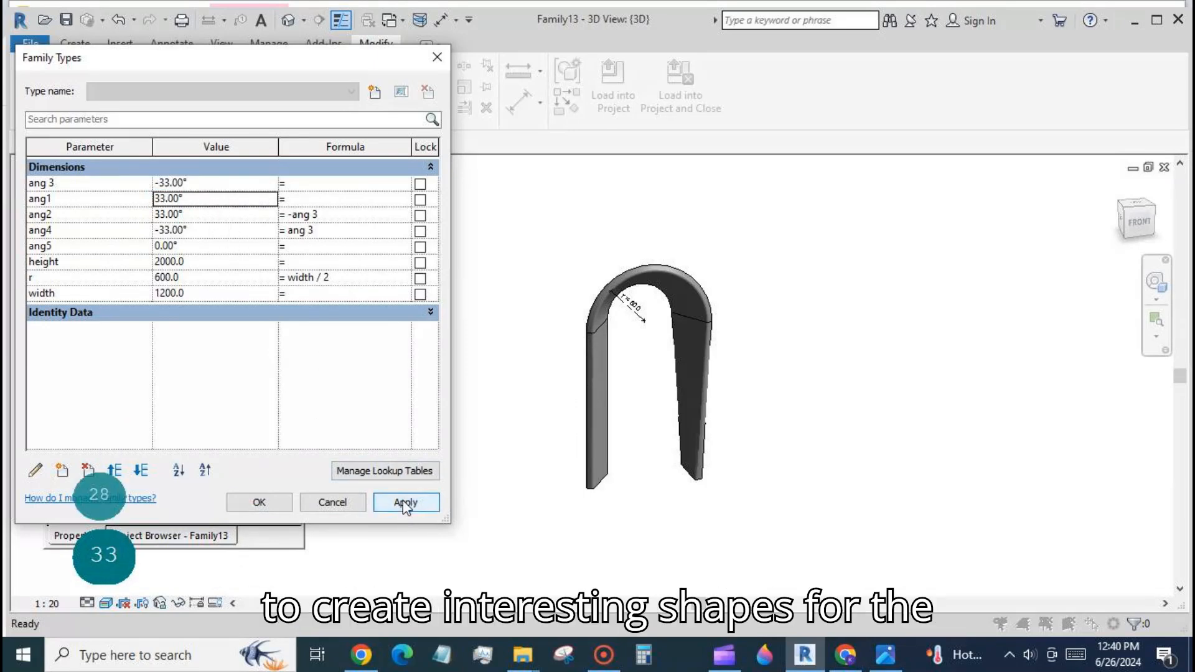
# - Set the ang1 family parameter to 44° and apply it to the model
pyautogui.click(203, 198)
pyautogui.write('44')
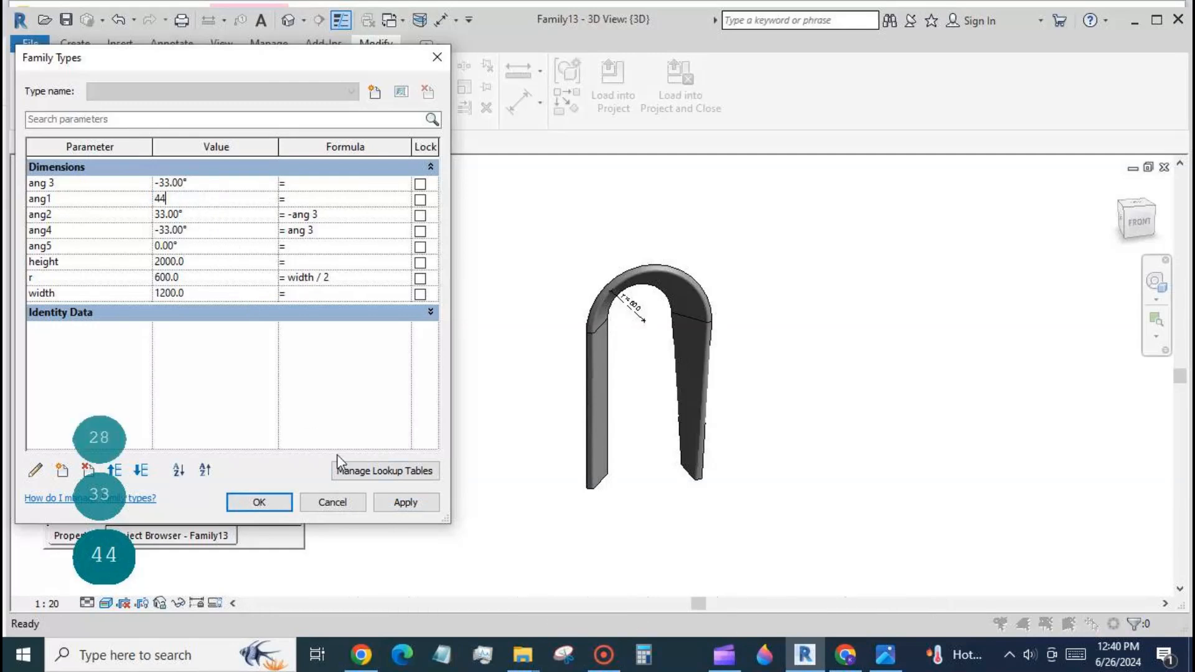
pyautogui.click(406, 503)
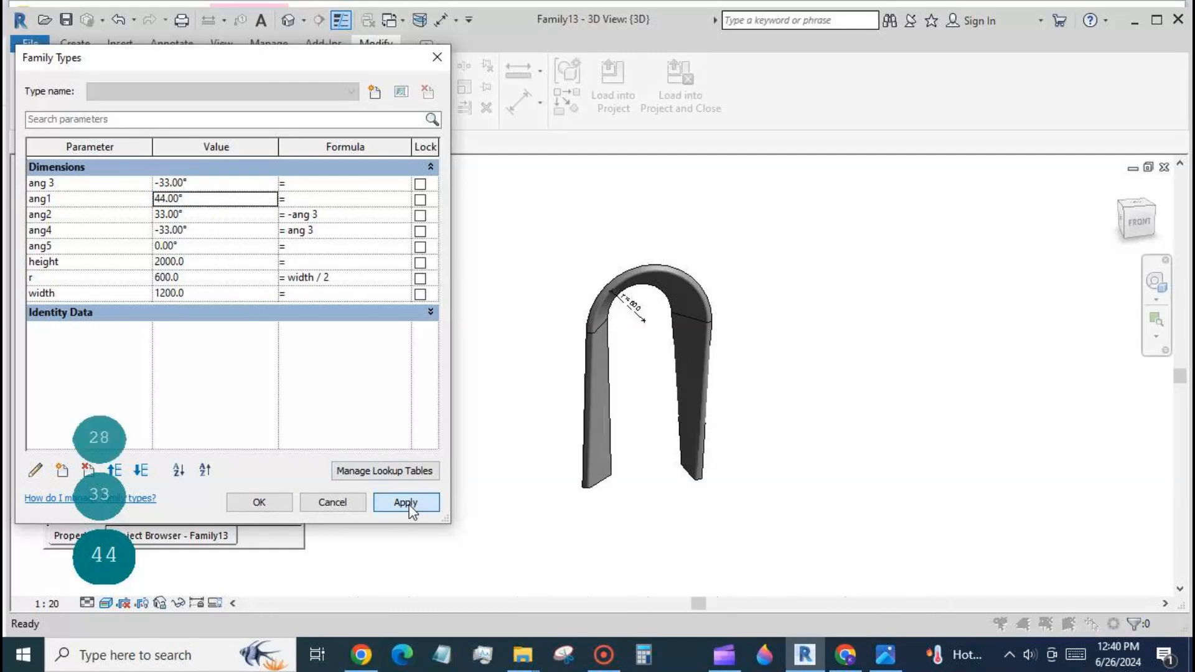
# - Set the ang5 family parameter to 22°, apply it, close the family types and inspect the arch
pyautogui.click(210, 246)
pyautogui.write('22')
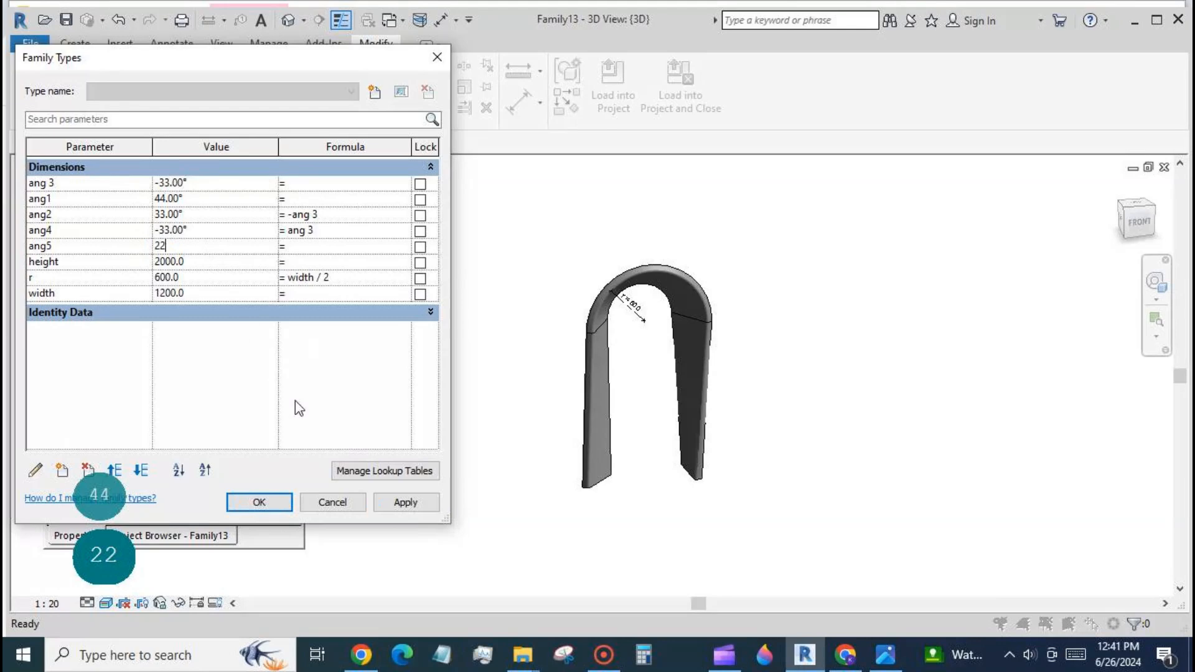
pyautogui.click(406, 502)
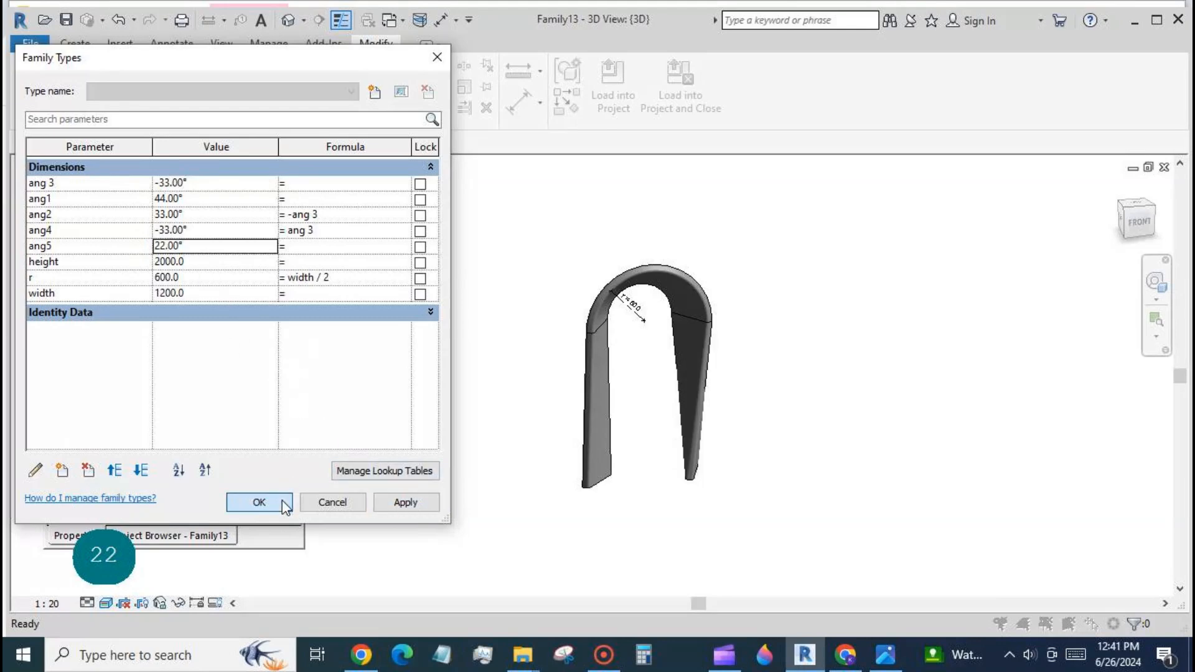
pyautogui.click(280, 502)
pyautogui.keyDown('shift'); pyautogui.moveTo(541, 304); pyautogui.dragTo(697, 484, button='middle'); pyautogui.keyUp('shift')
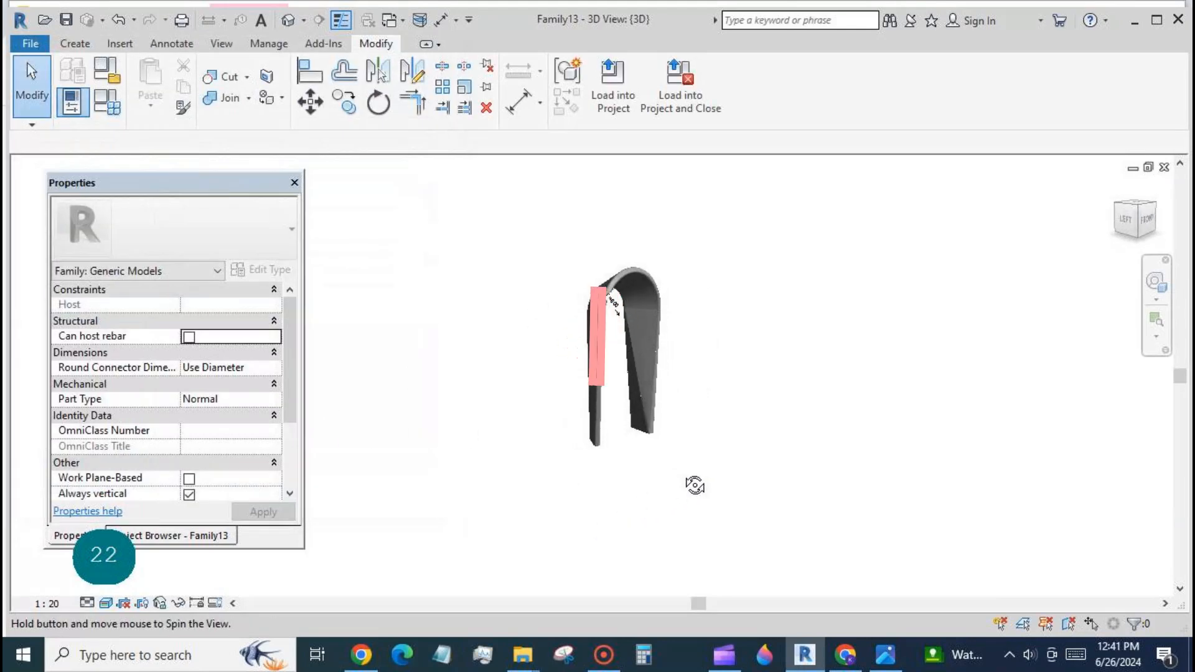
# - Set the ang5 family parameter to -33°, apply it and close the family types
pyautogui.click(109, 103)
pyautogui.click(190, 246)
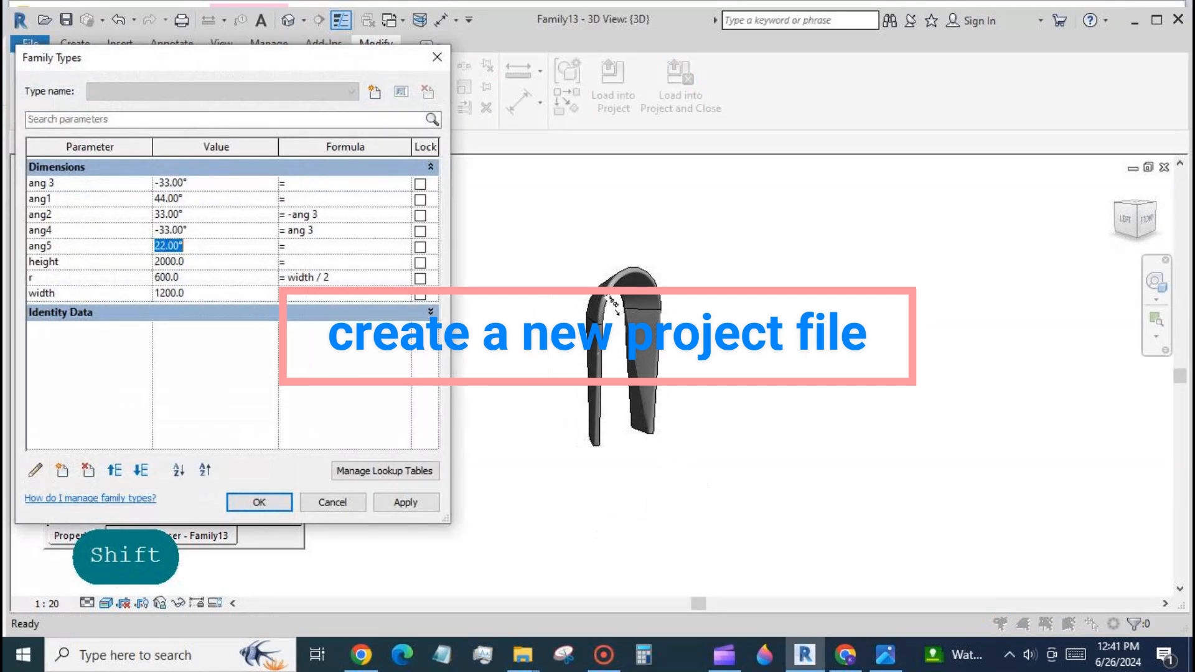
pyautogui.write('-33')
pyautogui.click(398, 502)
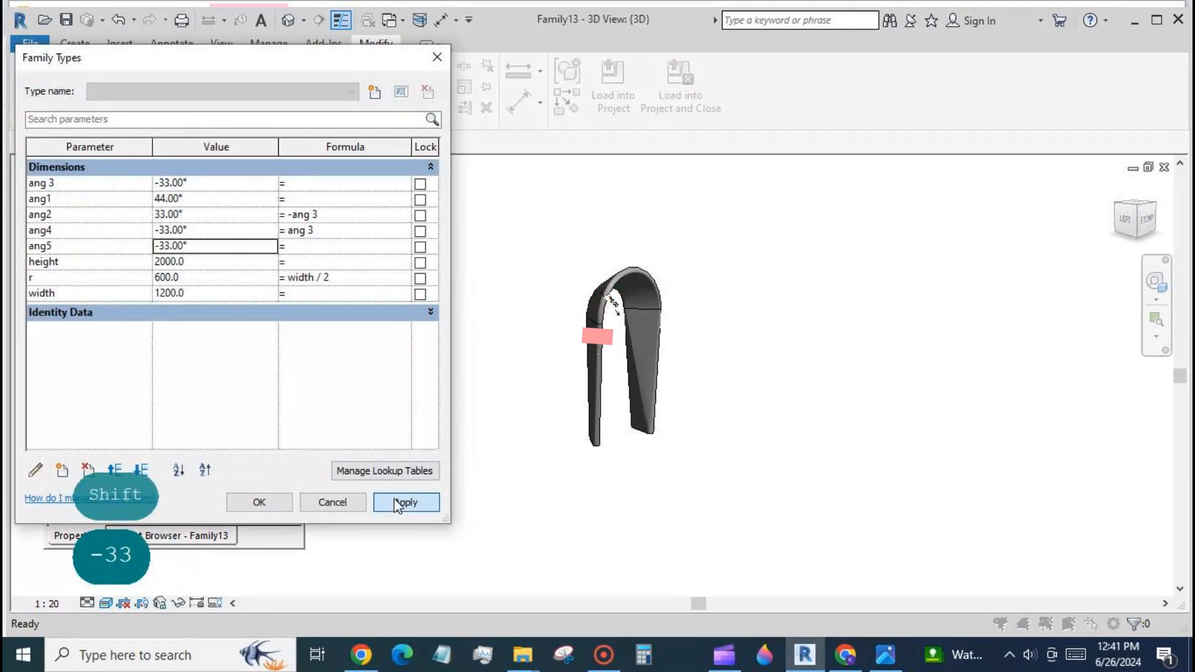
pyautogui.click(268, 503)
pyautogui.keyDown('shift'); pyautogui.moveTo(806, 528); pyautogui.dragTo(698, 565, button='middle'); pyautogui.keyUp('shift')
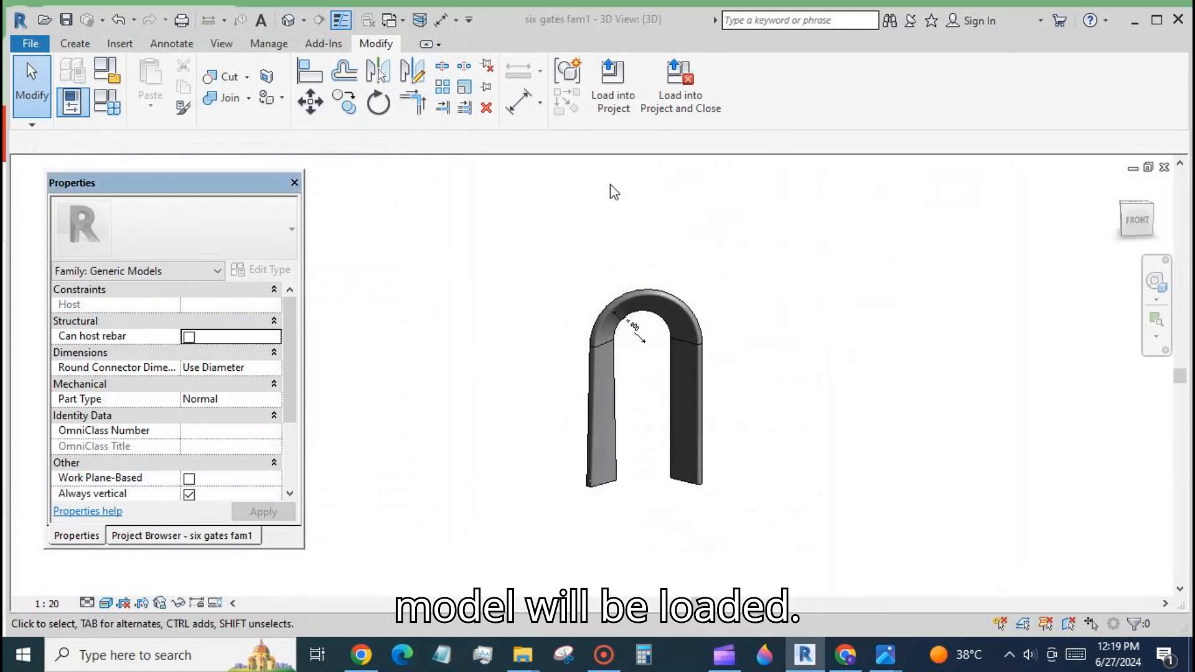
# - Create a new project from a template file chosen by browsing the template folders
pyautogui.click(31, 43)
pyautogui.moveTo(68, 112)
pyautogui.click(183, 102)
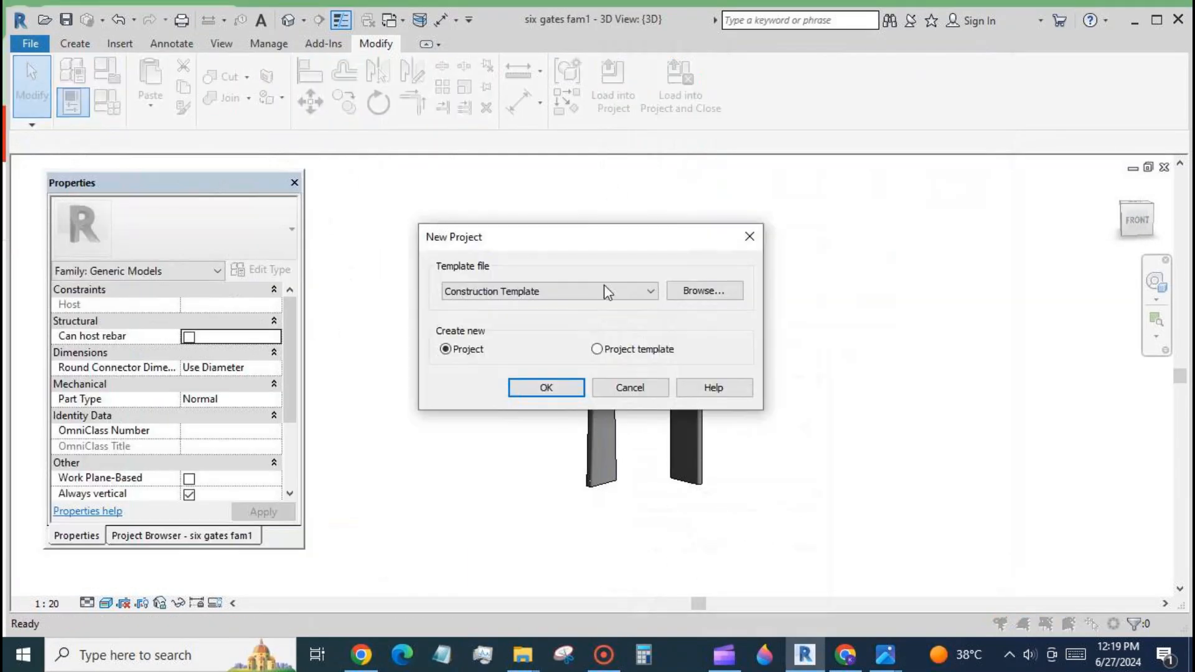
pyautogui.click(702, 291)
pyautogui.click(884, 124)
pyautogui.doubleClick(470, 167)
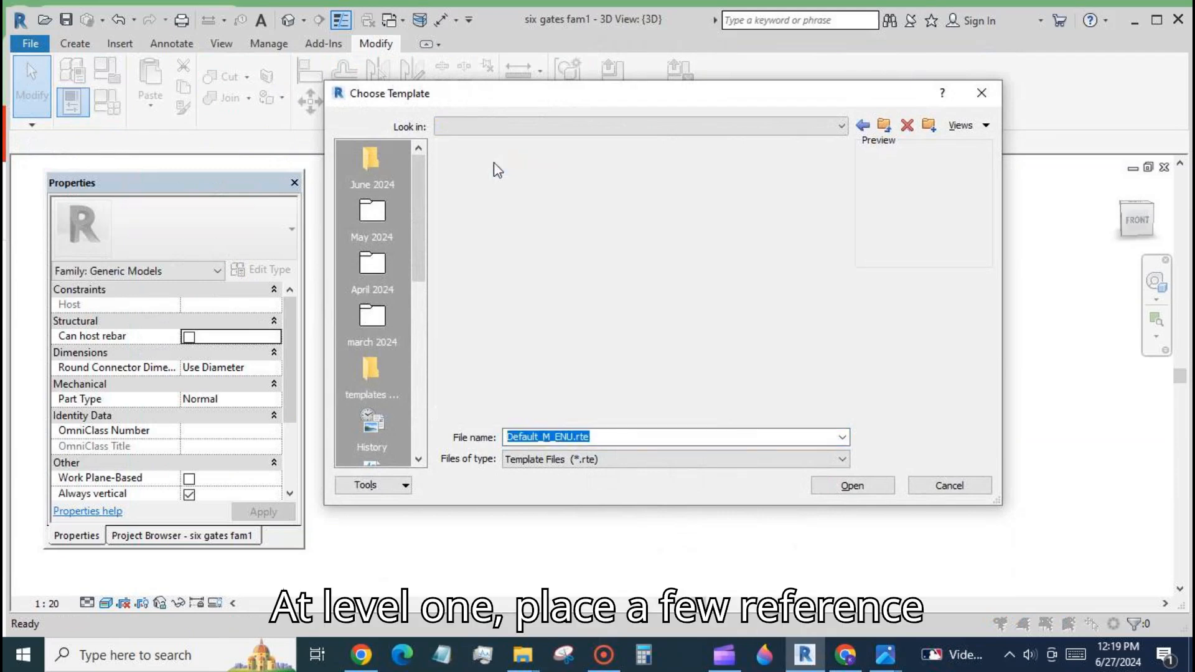
pyautogui.click(489, 250)
pyautogui.click(849, 486)
pyautogui.click(537, 388)
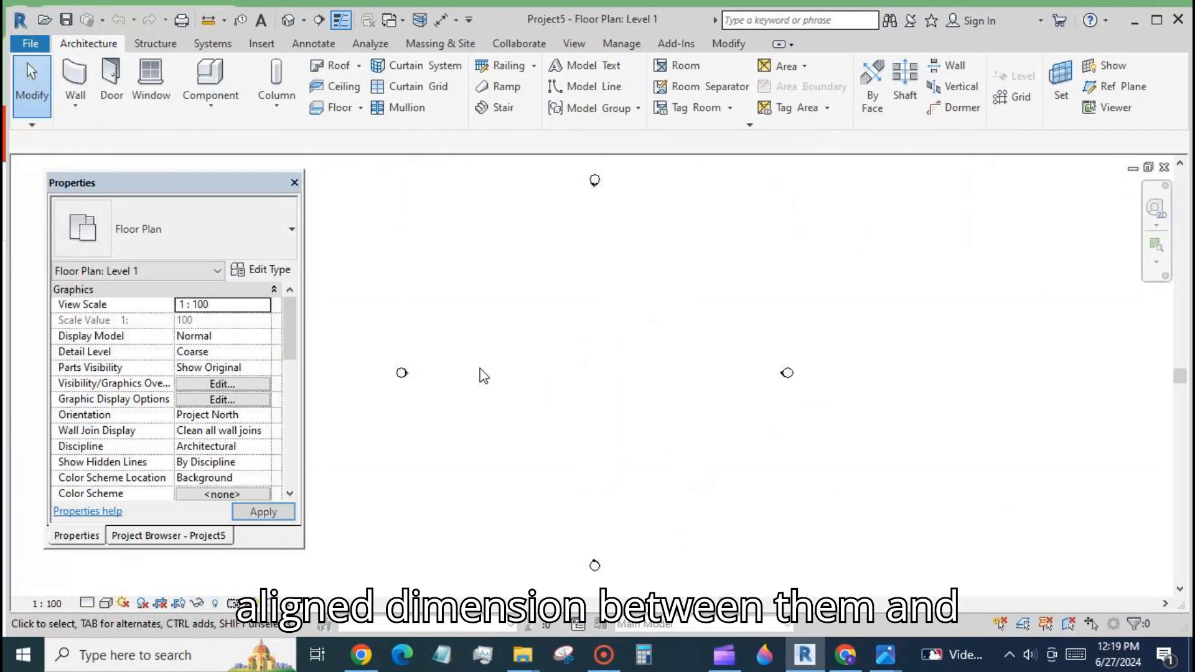
# - Draw six parallel horizontal reference planes of similar length, stacked one above another, in the Level 1 floor plan
pyautogui.click(159, 536)
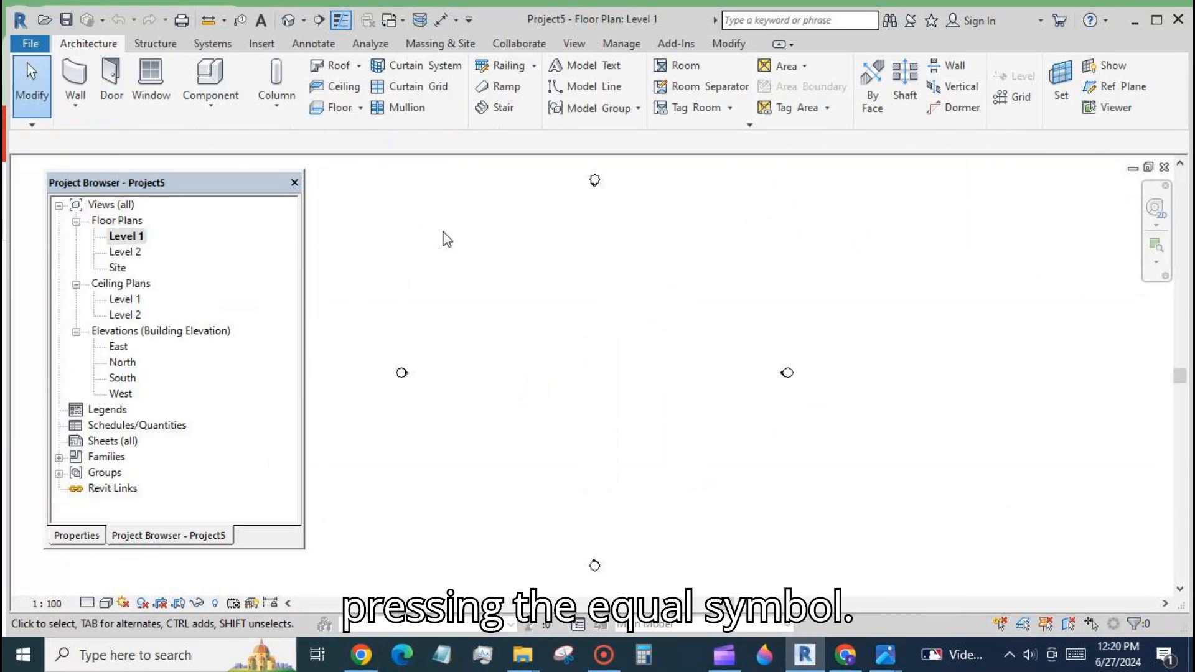
pyautogui.click(1113, 86)
pyautogui.click(516, 394)
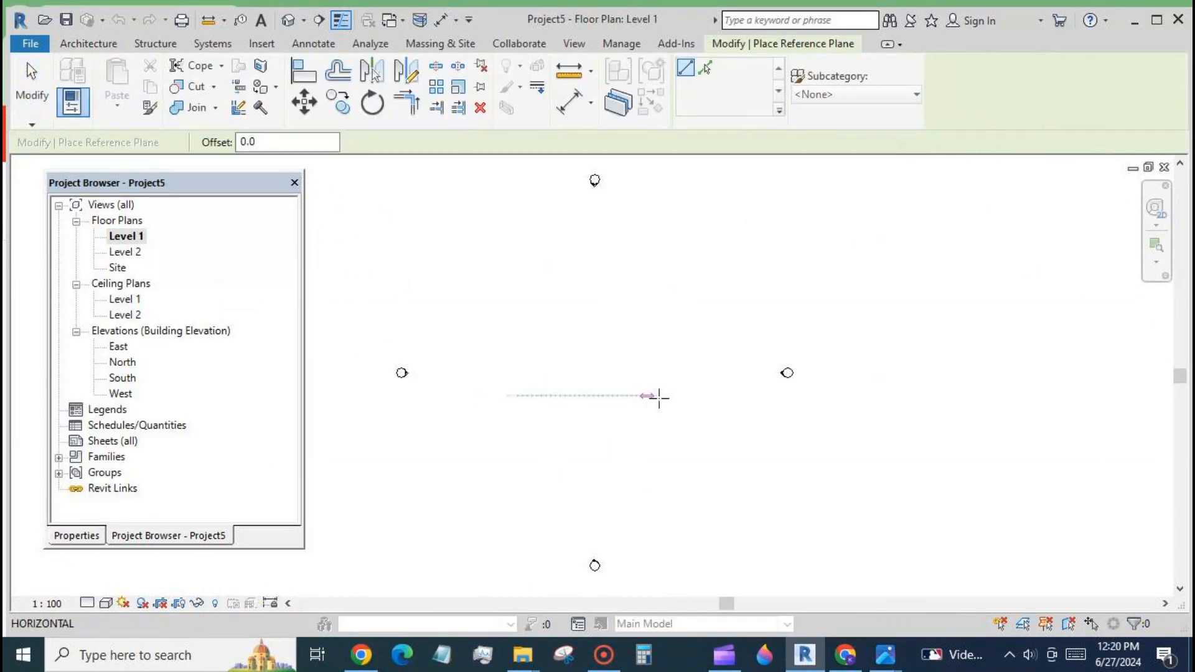
pyautogui.click(674, 395)
pyautogui.click(517, 371)
pyautogui.click(674, 371)
pyautogui.click(516, 346)
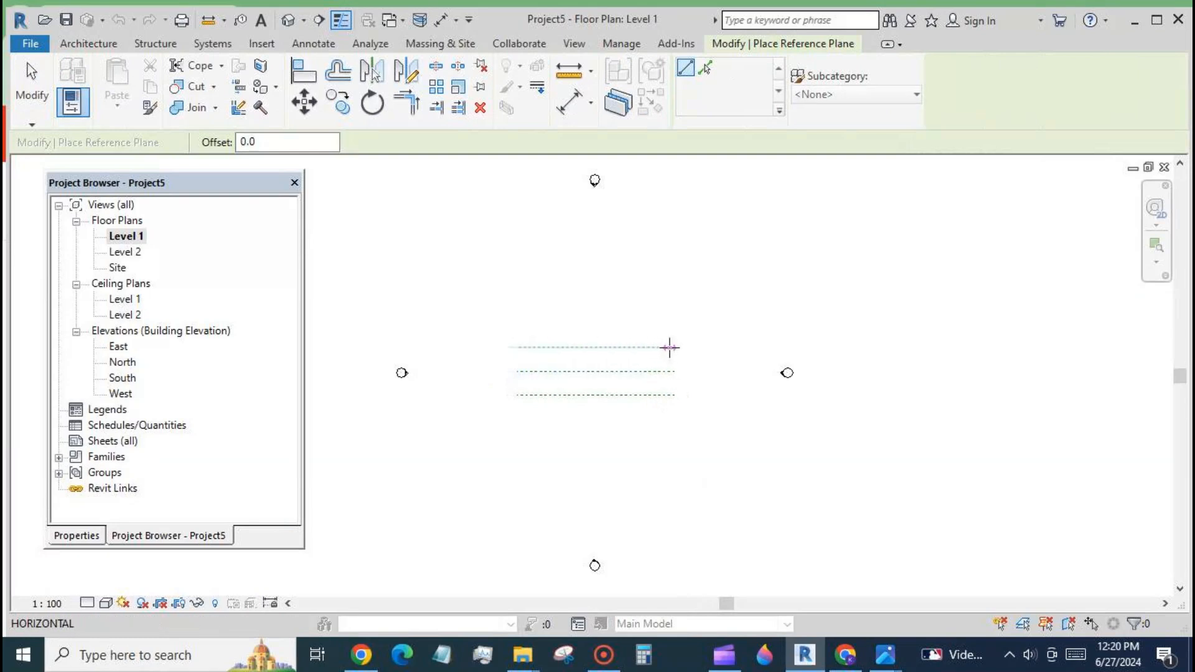
pyautogui.click(674, 346)
pyautogui.click(518, 326)
pyautogui.click(675, 326)
pyautogui.click(517, 299)
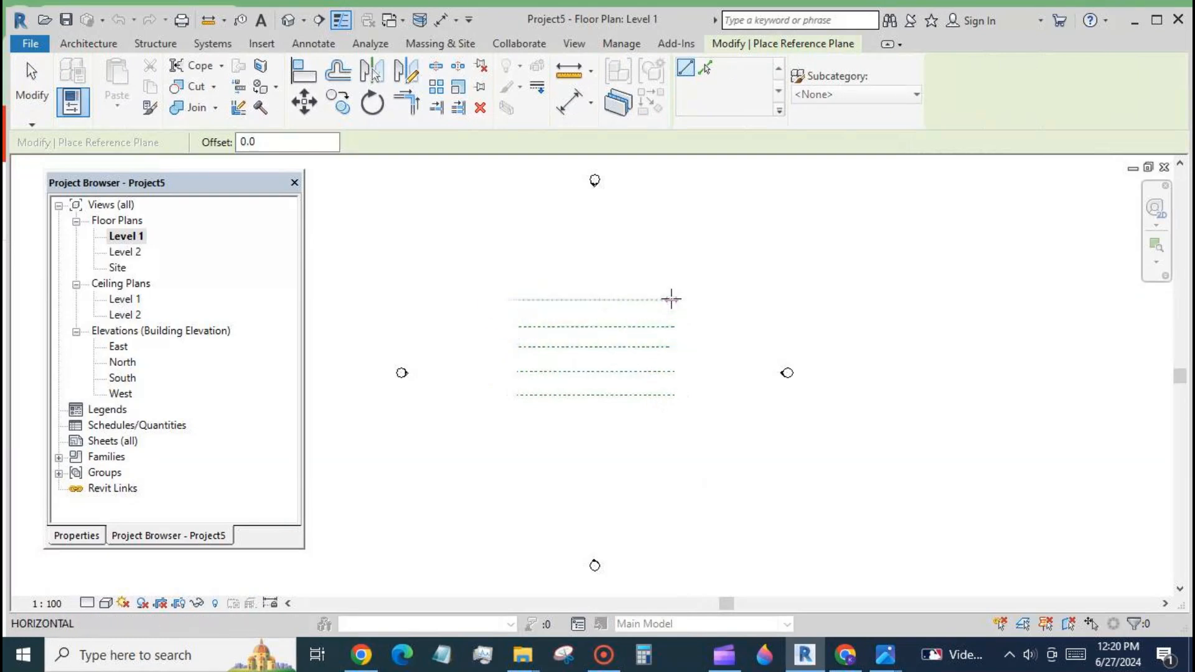
pyautogui.click(672, 298)
pyautogui.click(521, 279)
pyautogui.click(671, 278)
# - Place one aligned dimension chain across all six horizontal reference planes and set their spacing equal
pyautogui.press('d')
pyautogui.press('i')
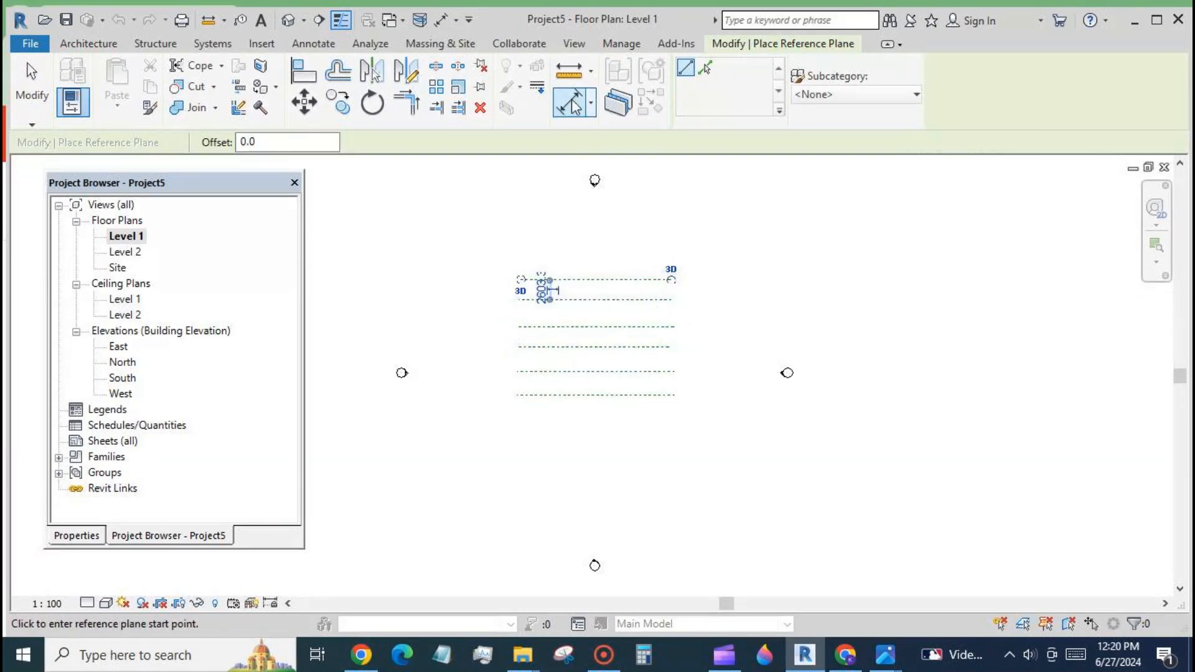
pyautogui.click(655, 395)
pyautogui.click(656, 372)
pyautogui.click(655, 346)
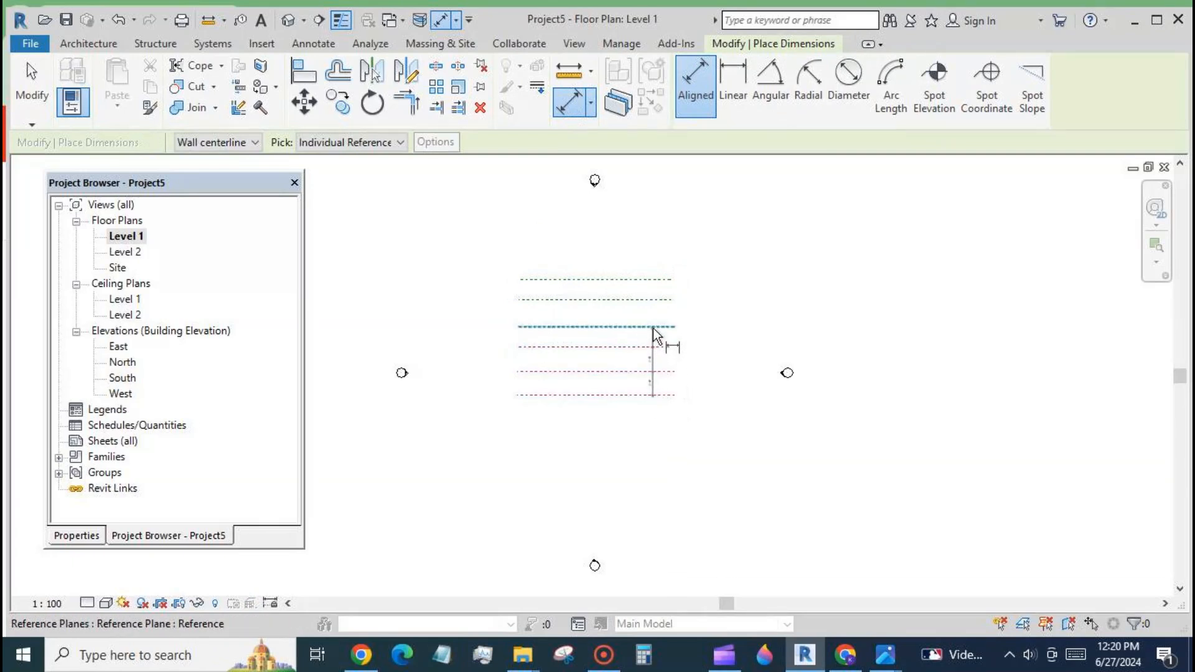
pyautogui.click(652, 326)
pyautogui.click(657, 299)
pyautogui.click(658, 280)
pyautogui.click(667, 244)
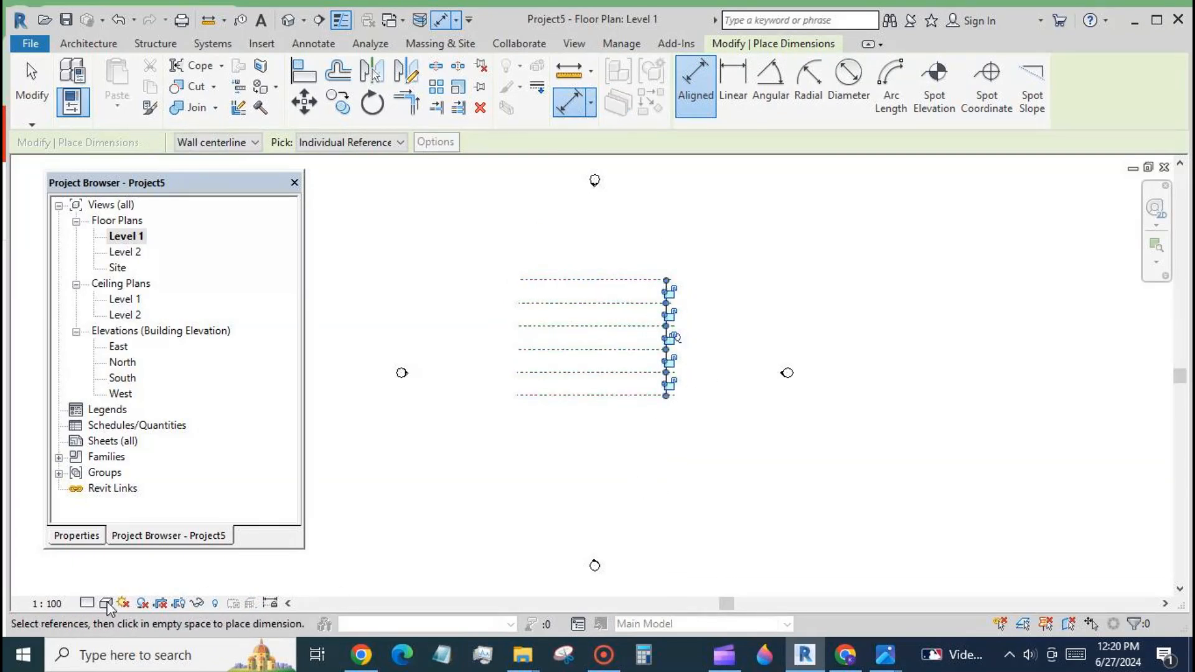
# - Set the Level 1 floor plan's view scale to 1:200
pyautogui.click(47, 603)
pyautogui.click(73, 506)
pyautogui.scroll(2, 547, 269)
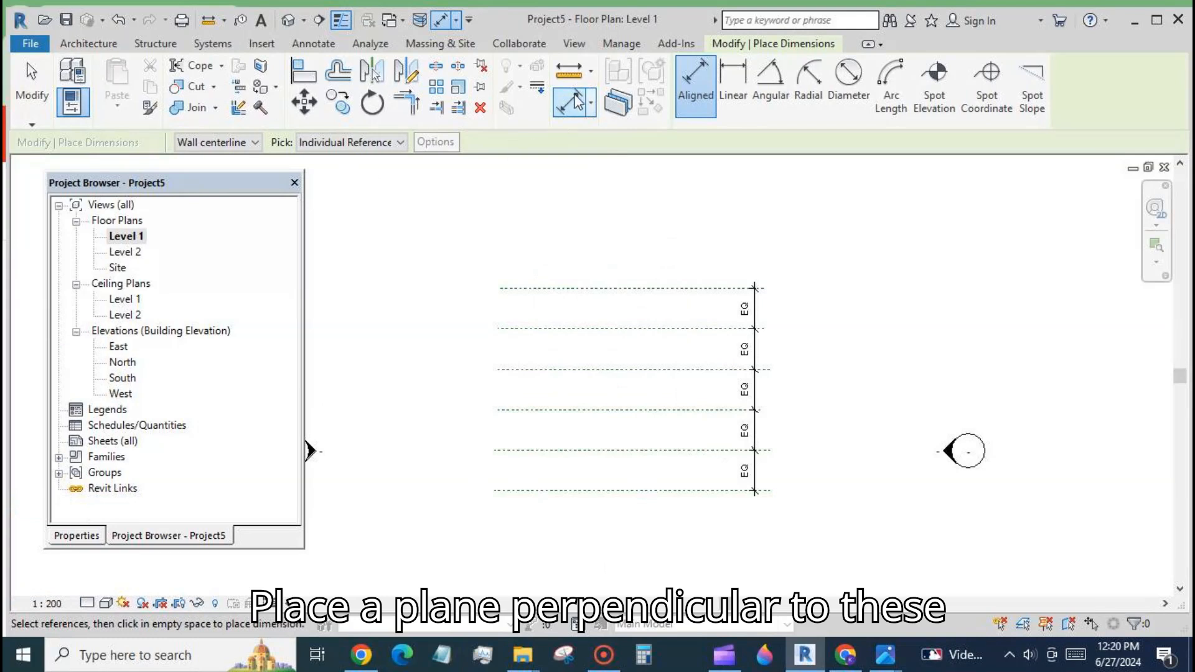
# - Draw a vertical reference plane crossing all six horizontal planes near their left ends
pyautogui.click(119, 49)
pyautogui.click(1104, 98)
pyautogui.click(552, 251)
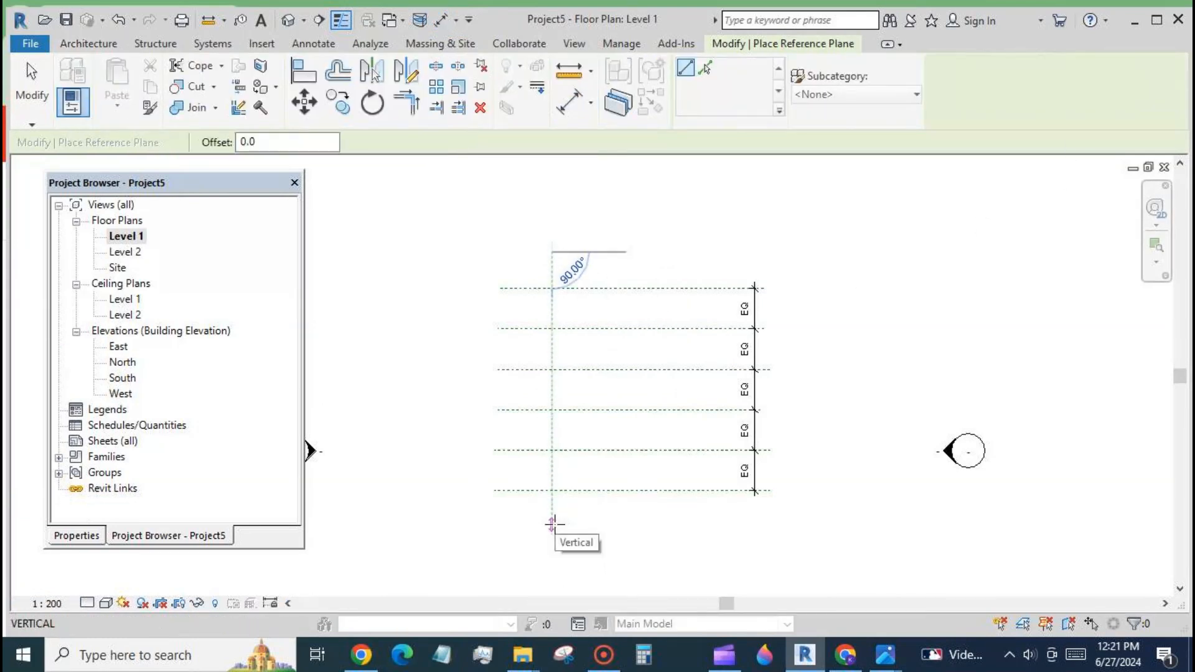
pyautogui.click(552, 524)
pyautogui.press('Escape')
pyautogui.press('Escape')
pyautogui.scroll(-2, 667, 270)
# - Switch to the six gates fam1 family's 3D view and load the family into Project5
pyautogui.click(402, 23)
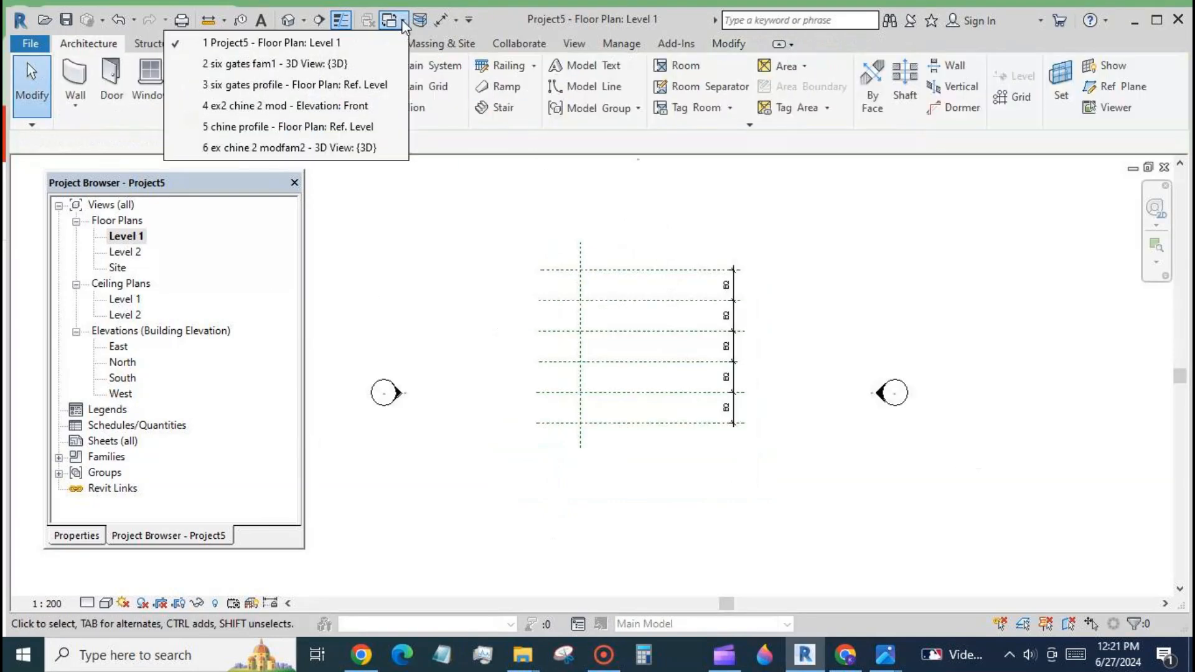
pyautogui.click(274, 63)
pyautogui.click(612, 87)
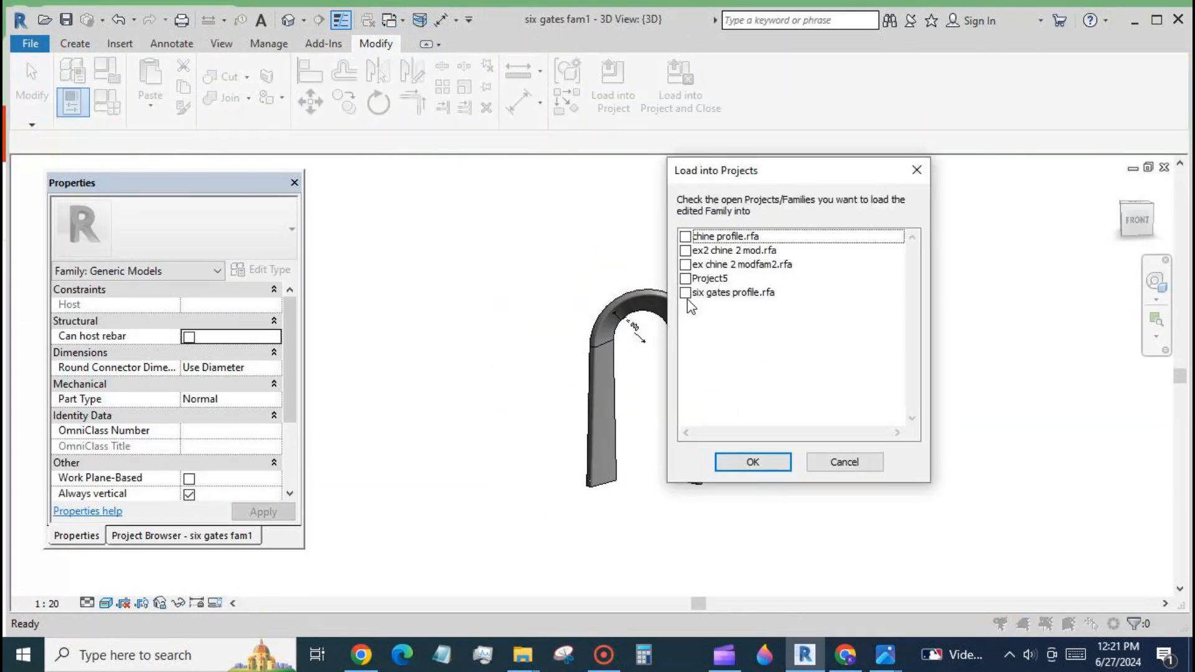
pyautogui.click(685, 278)
pyautogui.click(752, 462)
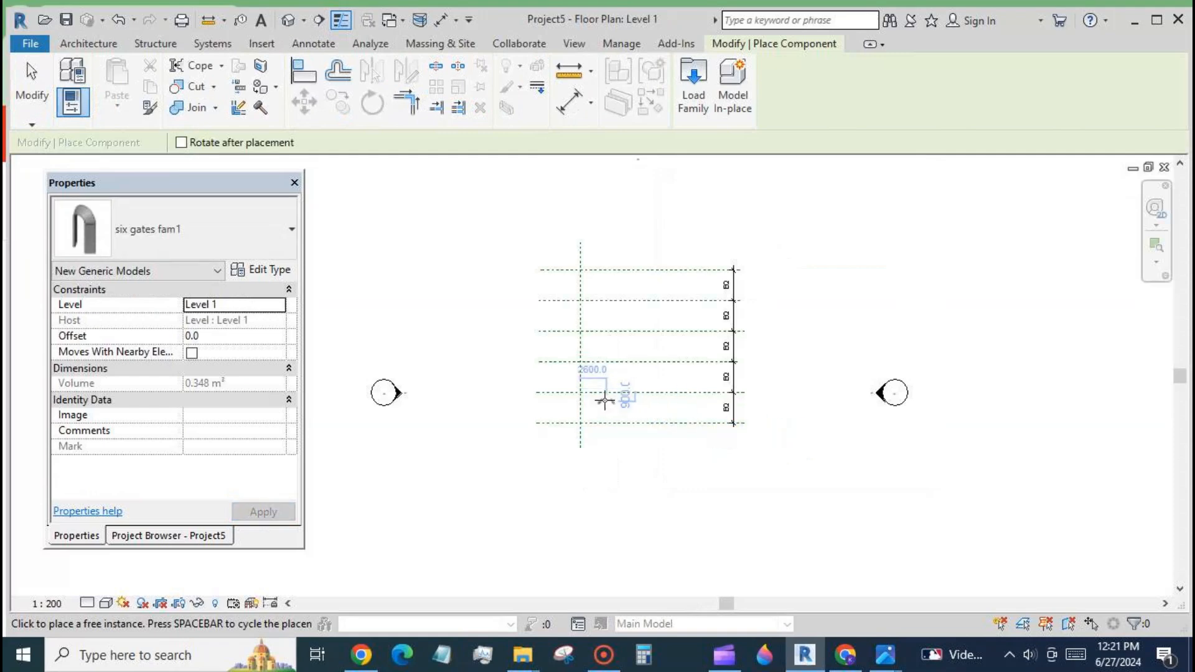
# - Place arch instances near the vertical reference plane at the two lowest horizontal planes and undo the last change
pyautogui.press('Escape')
pyautogui.press('Escape')
pyautogui.scroll(3, 604, 401)
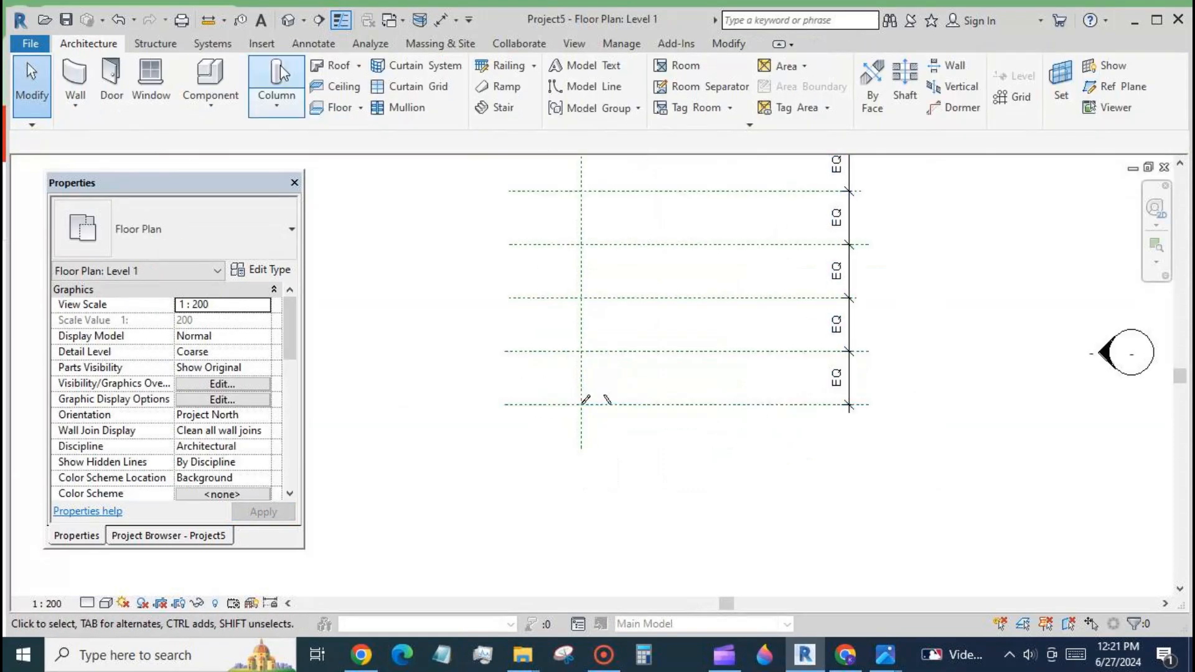
pyautogui.click(119, 20)
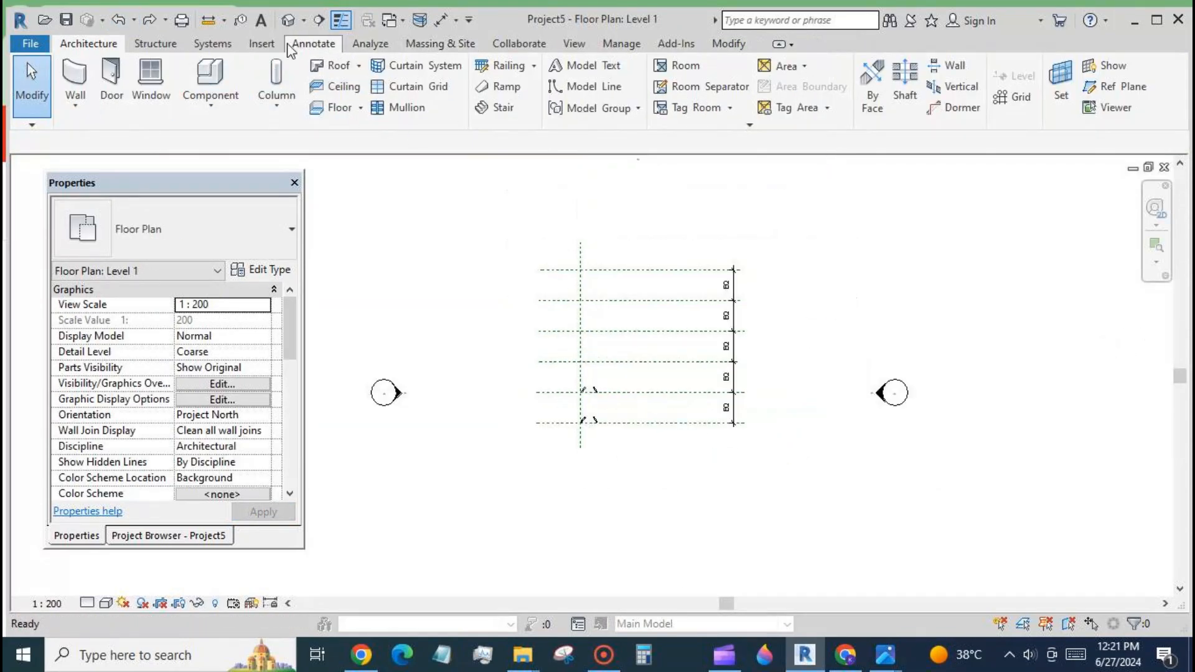
# - Place an aligned dimension between the two lowest horizontal reference planes, beside the equal-spacing chain
pyautogui.click(311, 44)
pyautogui.click(72, 76)
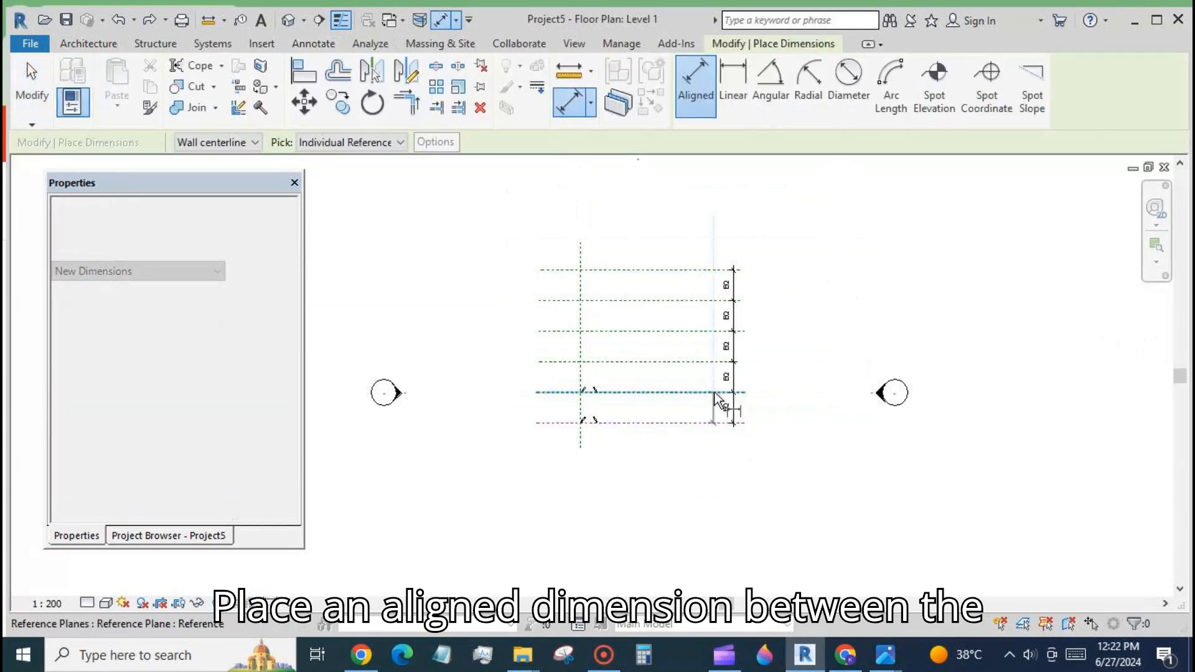
pyautogui.click(714, 393)
pyautogui.click(770, 354)
# - Label the dimension between the two lowest planes with a new global parameter named d
pyautogui.click(31, 81)
pyautogui.click(771, 411)
pyautogui.click(861, 94)
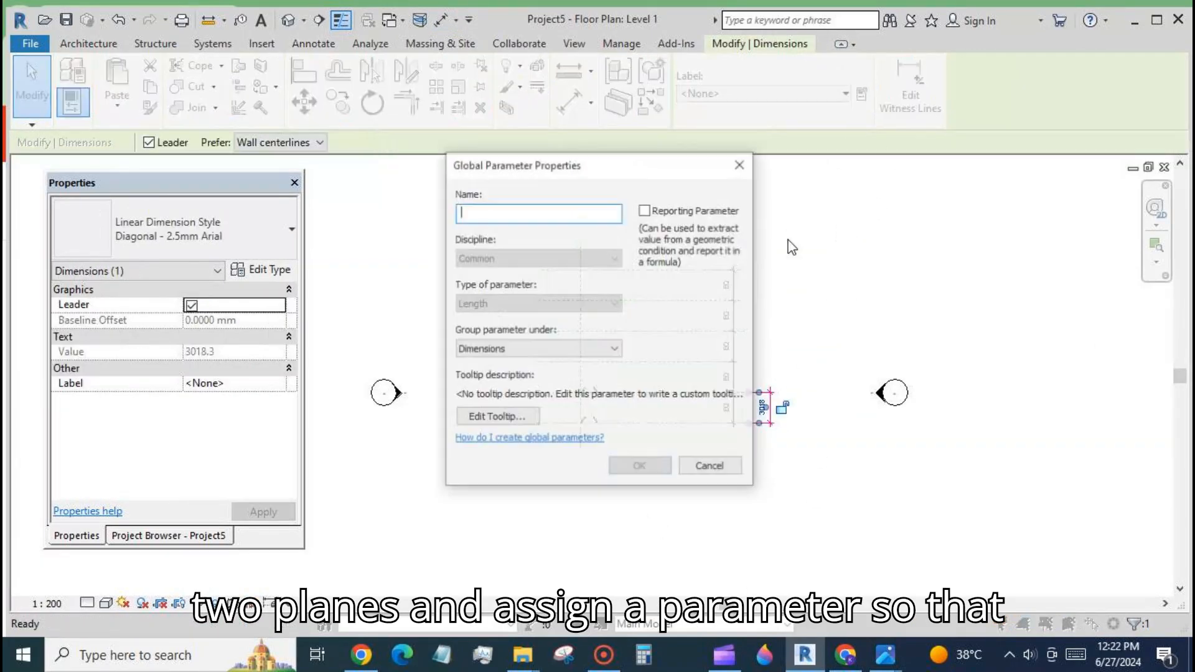
pyautogui.write('d')
pyautogui.click(639, 466)
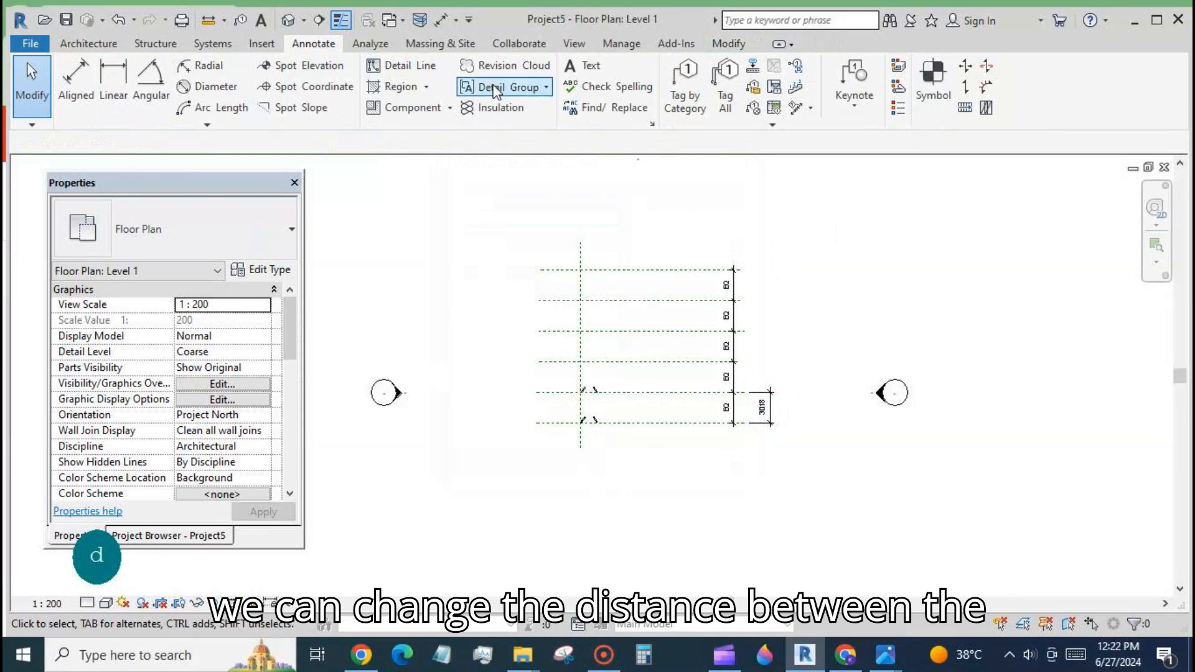
# - Set the global parameter d to 1000 and apply it, and change it to 2000
pyautogui.click(439, 43)
pyautogui.click(621, 44)
pyautogui.click(315, 111)
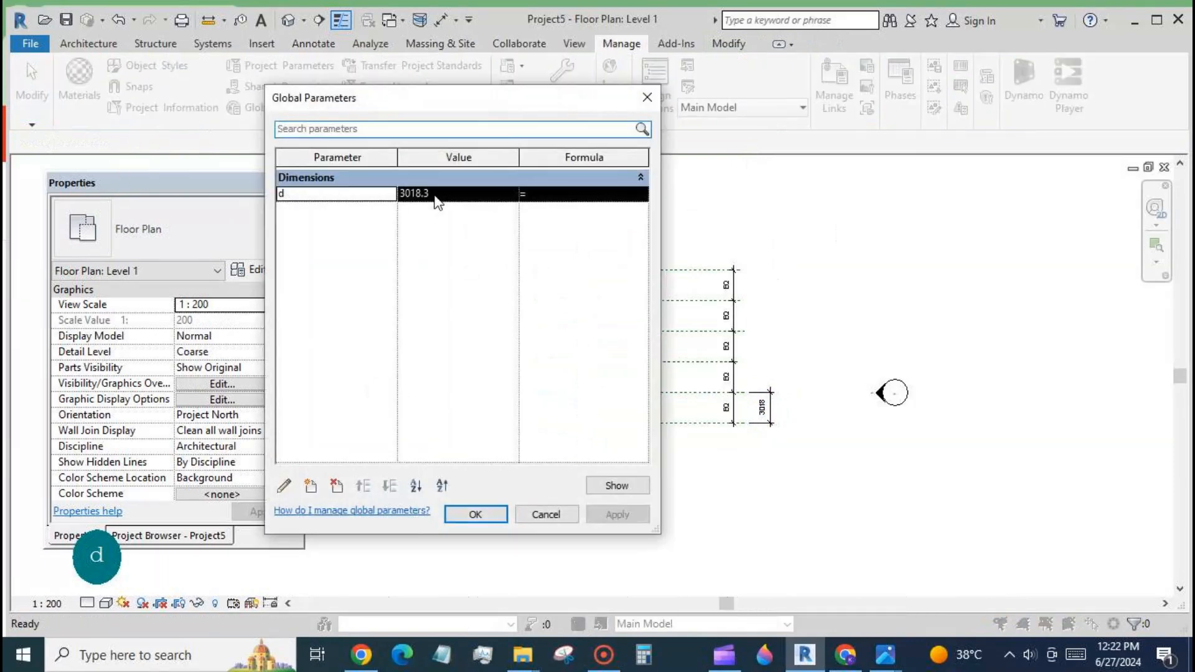
pyautogui.click(437, 194)
pyautogui.write('1000')
pyautogui.click(617, 514)
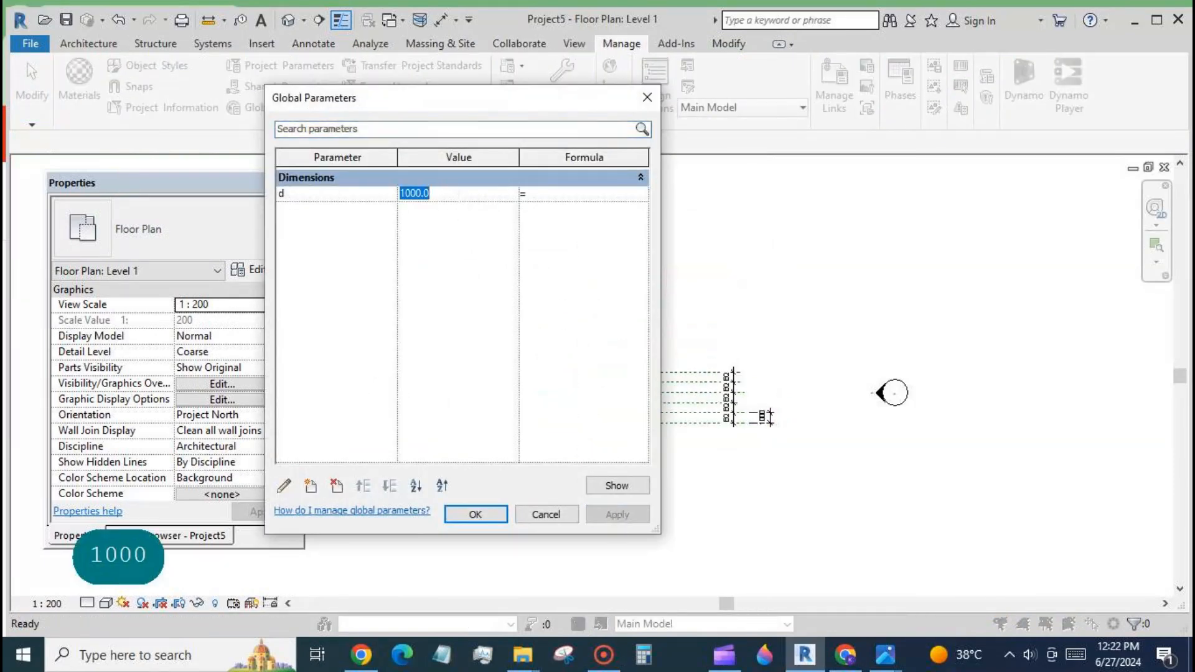
pyautogui.write('2000')
pyautogui.click(618, 514)
pyautogui.click(476, 514)
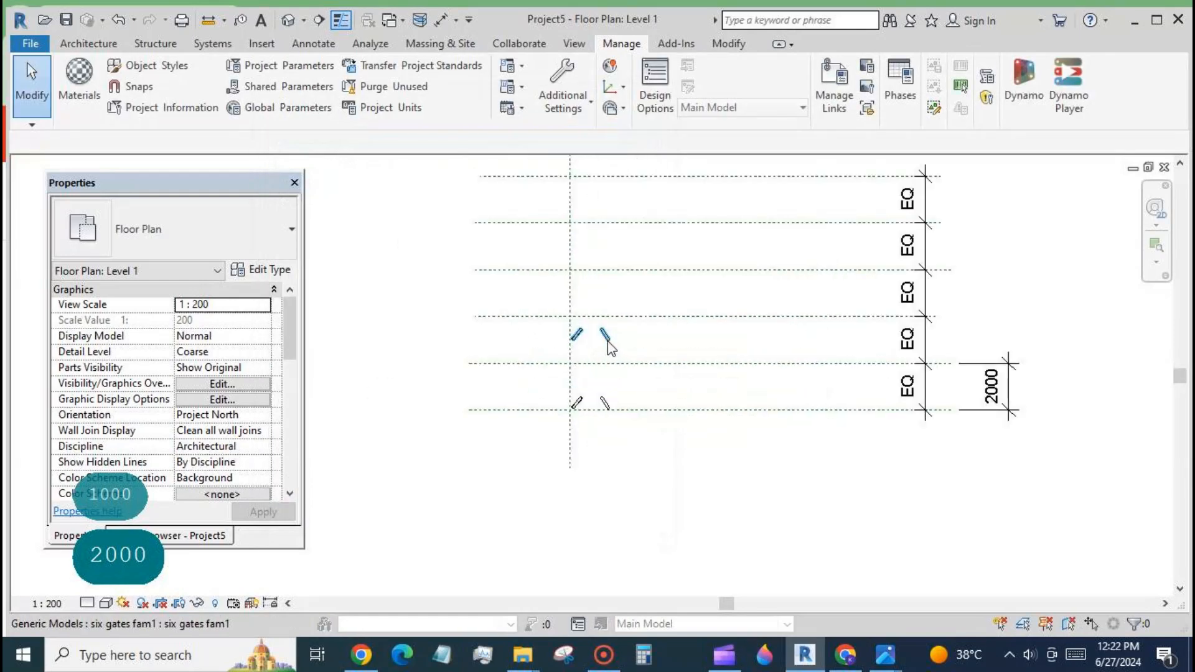
# - Delete the upper arch instance and align the remaining arch's front/back centre with the lowest horizontal reference plane
pyautogui.click(608, 341)
pyautogui.click(479, 107)
pyautogui.click(579, 408)
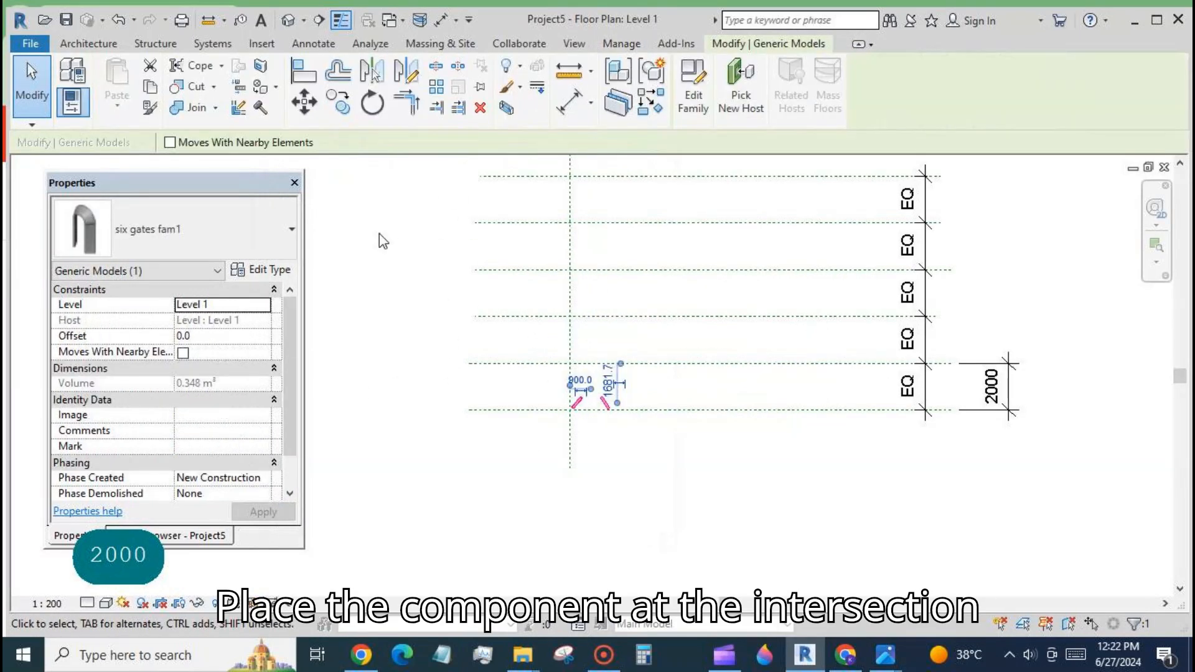
pyautogui.press('a')
pyautogui.press('l')
pyautogui.scroll(3, 560, 430)
pyautogui.click(547, 422)
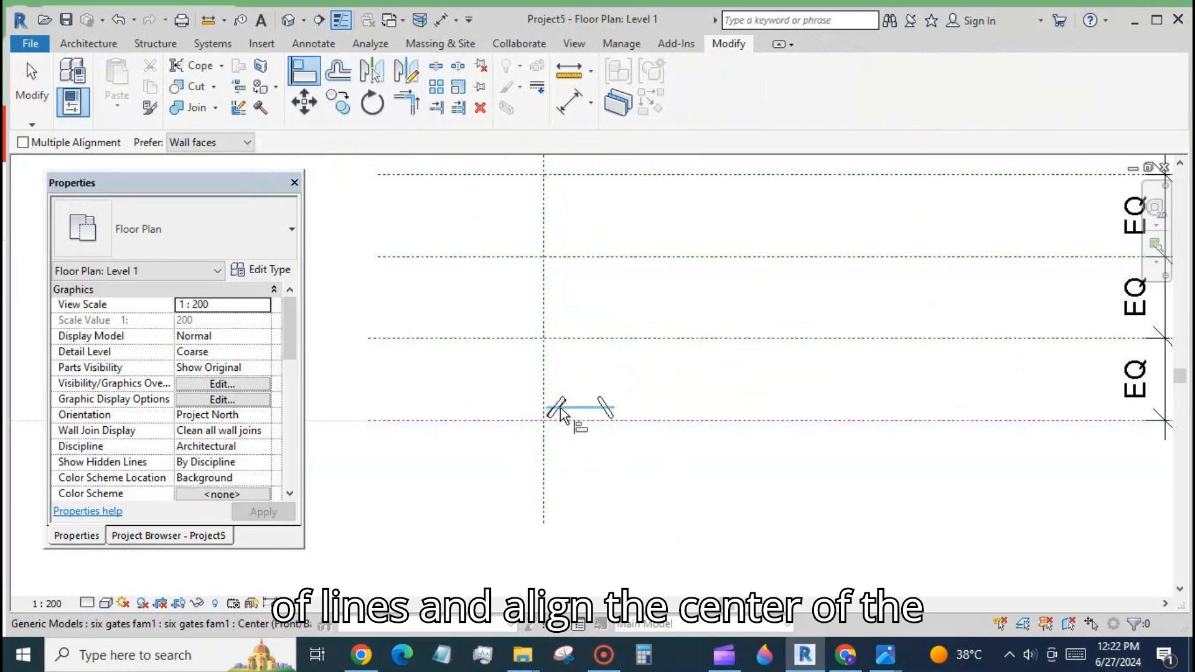
pyautogui.click(560, 410)
pyautogui.press('Escape')
pyautogui.press('Escape')
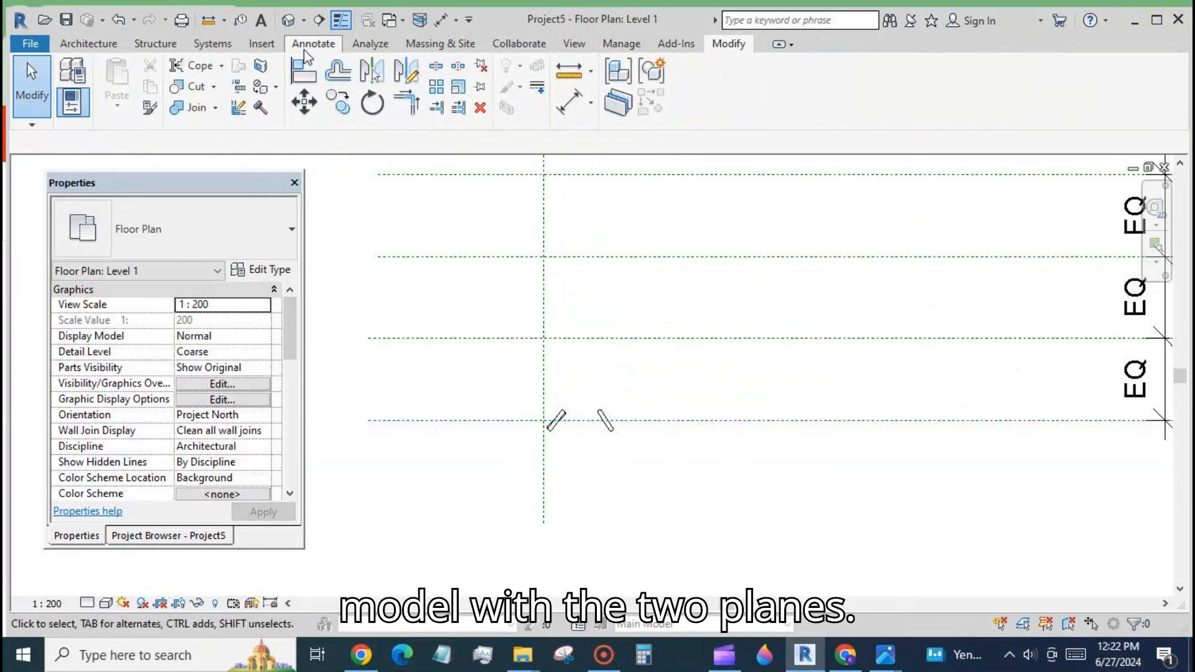
# - Align the arch's left/right centre with the vertical reference plane
pyautogui.click(305, 63)
pyautogui.click(543, 392)
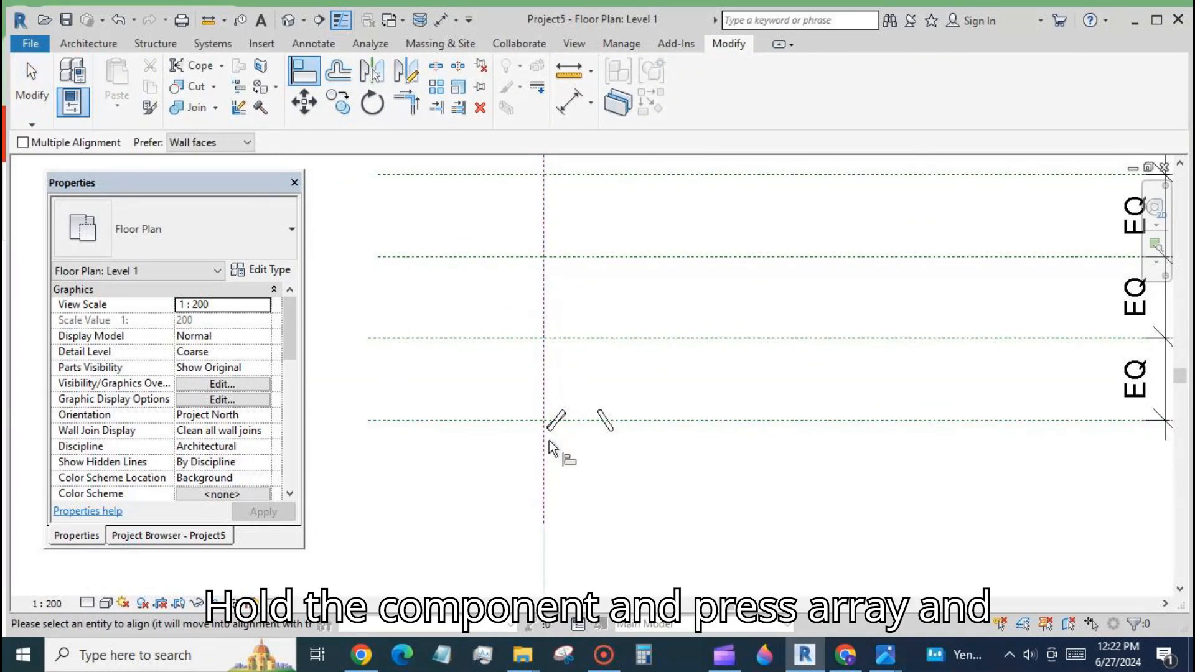
pyautogui.click(581, 423)
pyautogui.press('Escape')
# - Create a linear array of 6 arches from the lowest plane, placing the second arch on the next horizontal plane
pyautogui.scroll(-3, 738, 353)
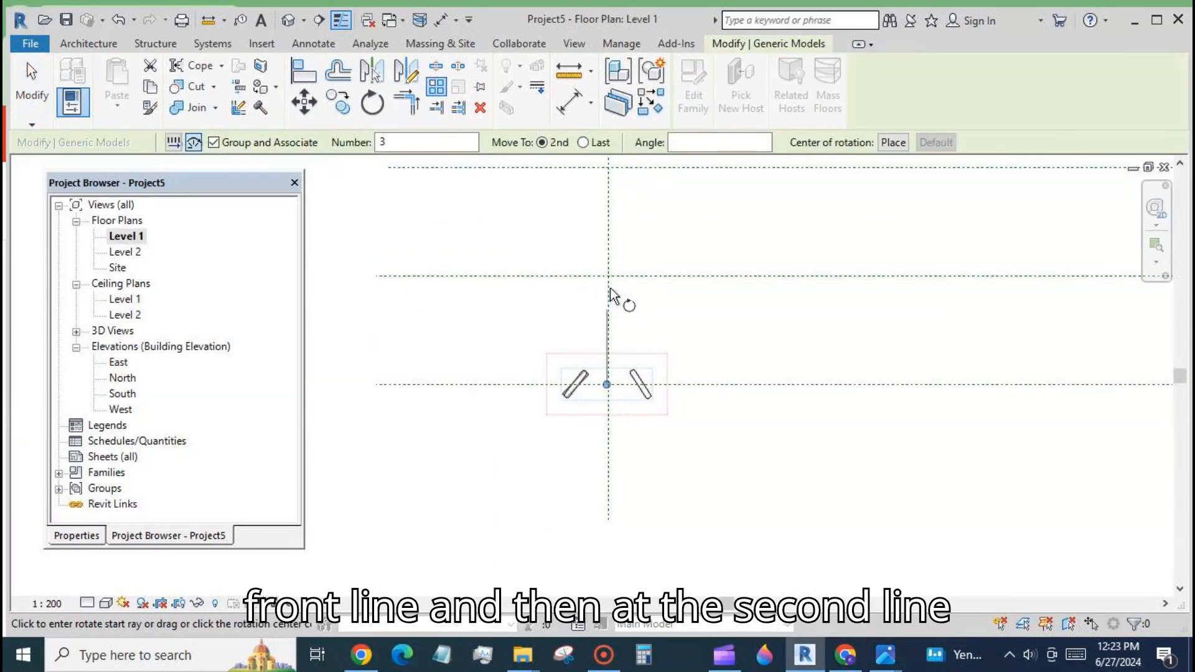
pyautogui.click(173, 141)
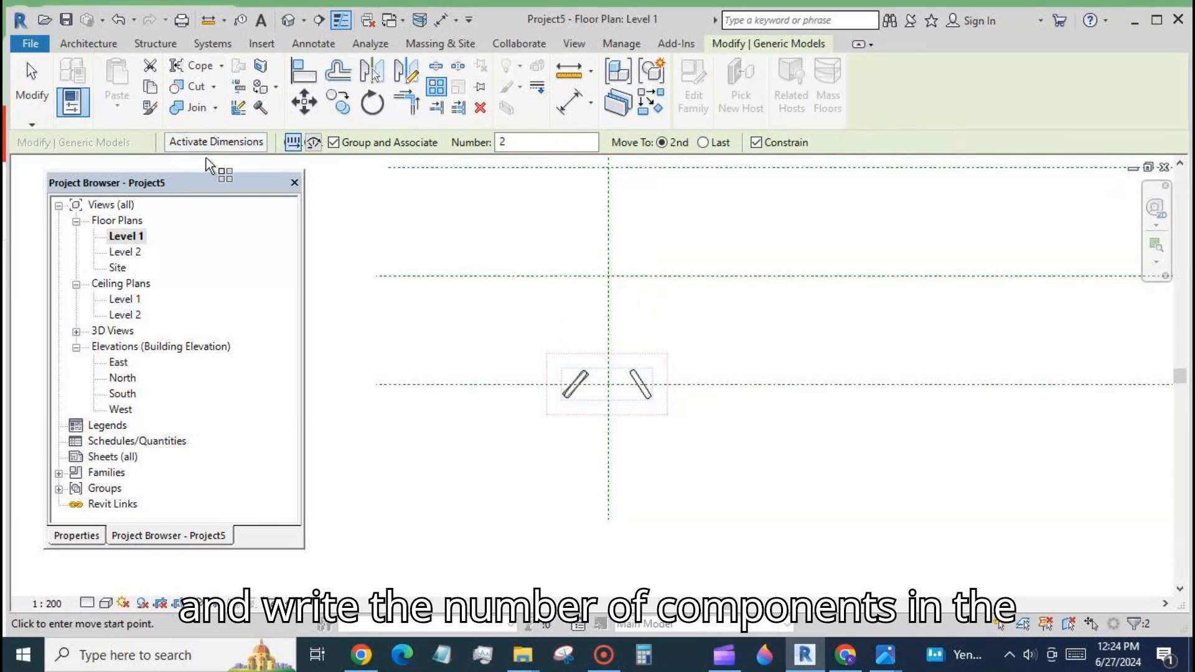
pyautogui.click(609, 387)
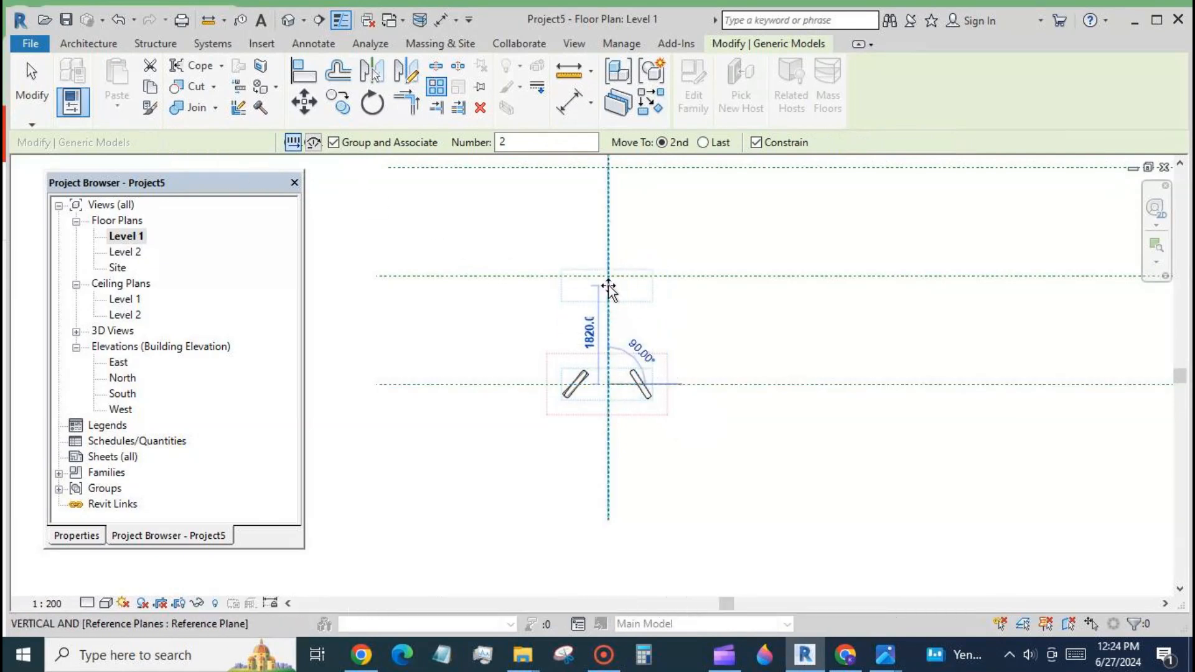
pyautogui.click(609, 275)
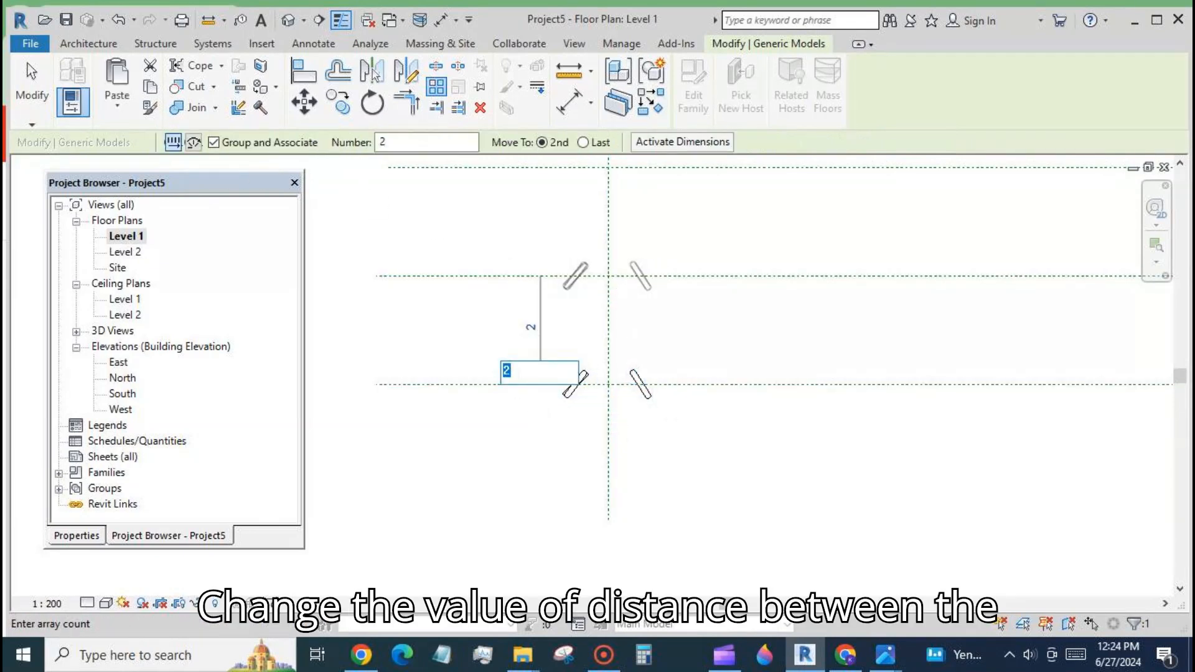
pyautogui.write('6')
pyautogui.press('Return')
pyautogui.scroll(-3, 613, 473)
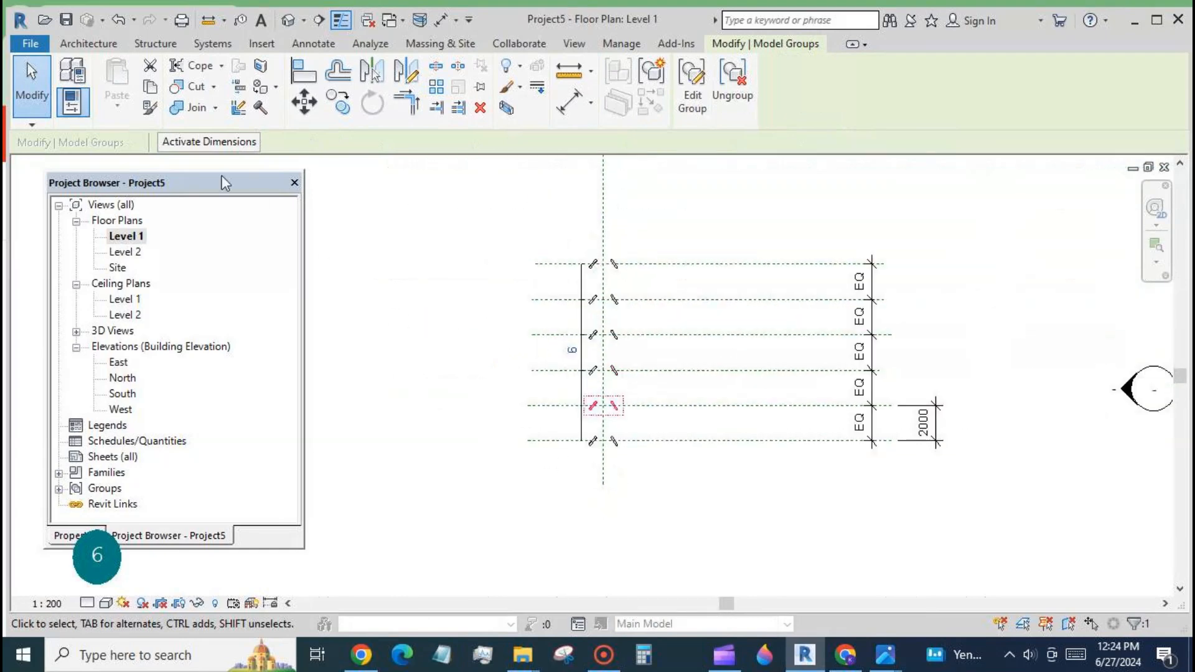
# - Try the global parameter d at 1500 to test whether the arches follow the planes, and undo the change
pyautogui.click(621, 43)
pyautogui.click(249, 107)
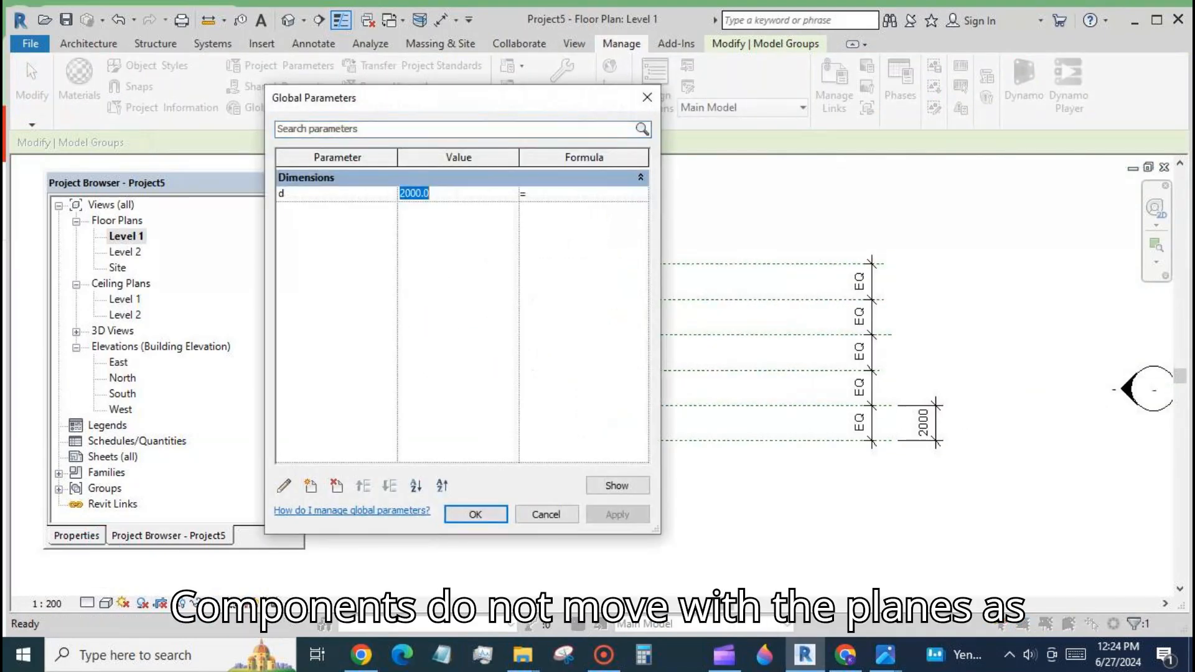
pyautogui.write('1500')
pyautogui.click(473, 514)
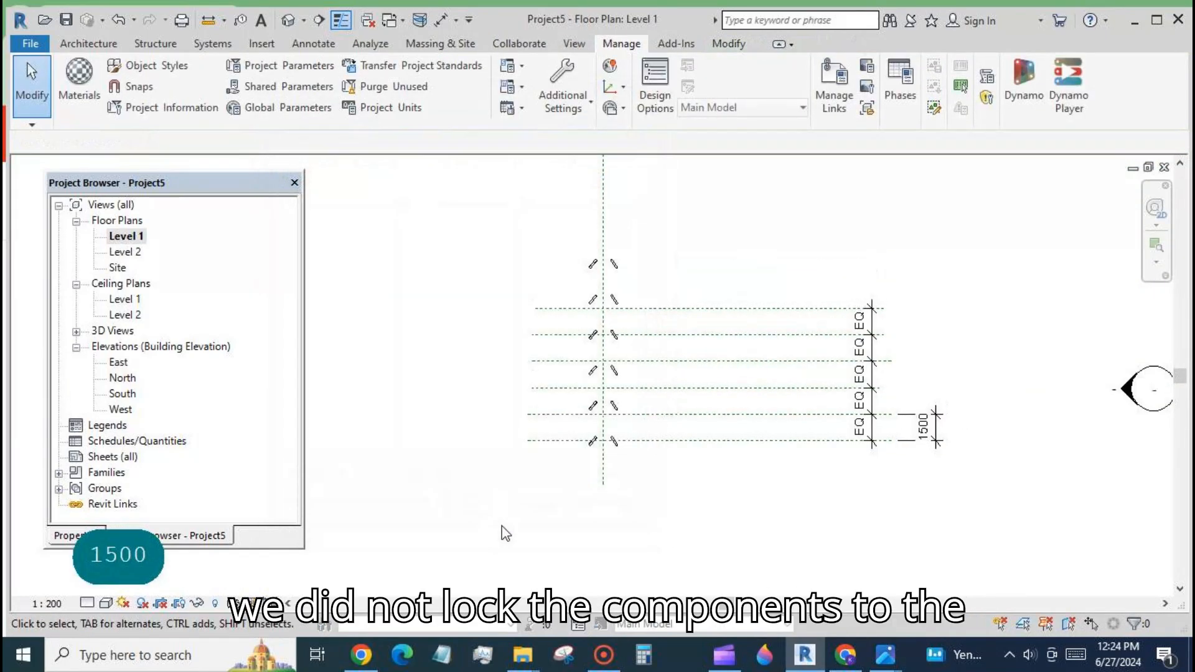
pyautogui.scroll(-1, 622, 442)
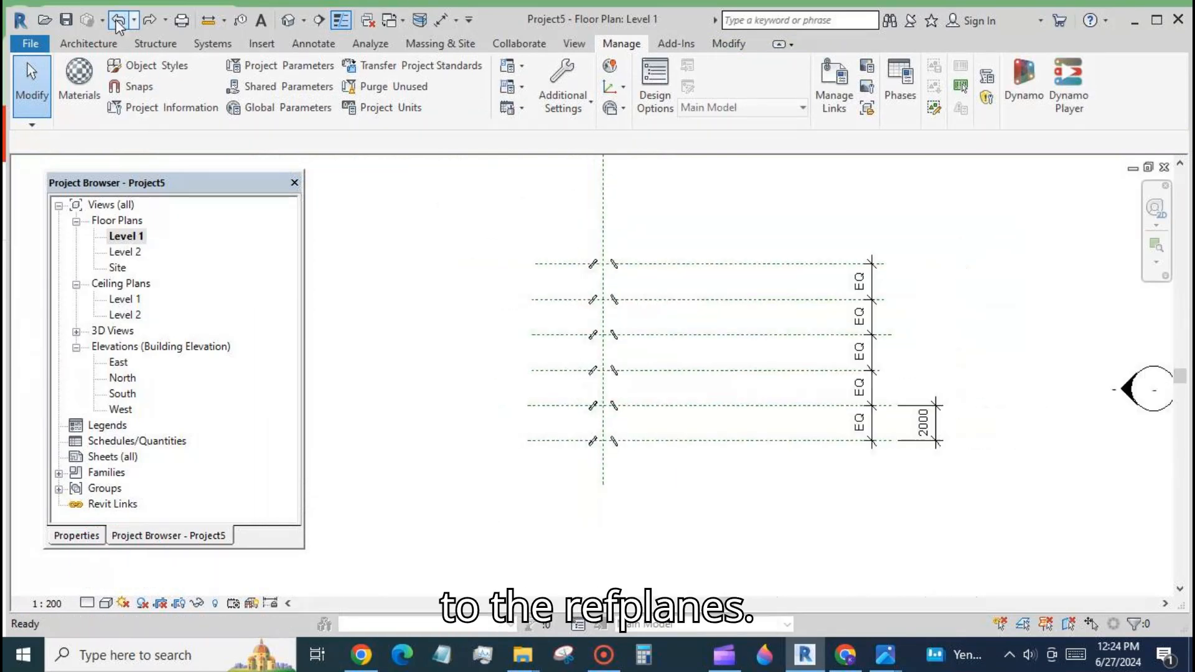
# - Align the two lowest arch groups with their horizontal reference planes and lock both alignments
pyautogui.scroll(2, 613, 412)
pyautogui.click(578, 419)
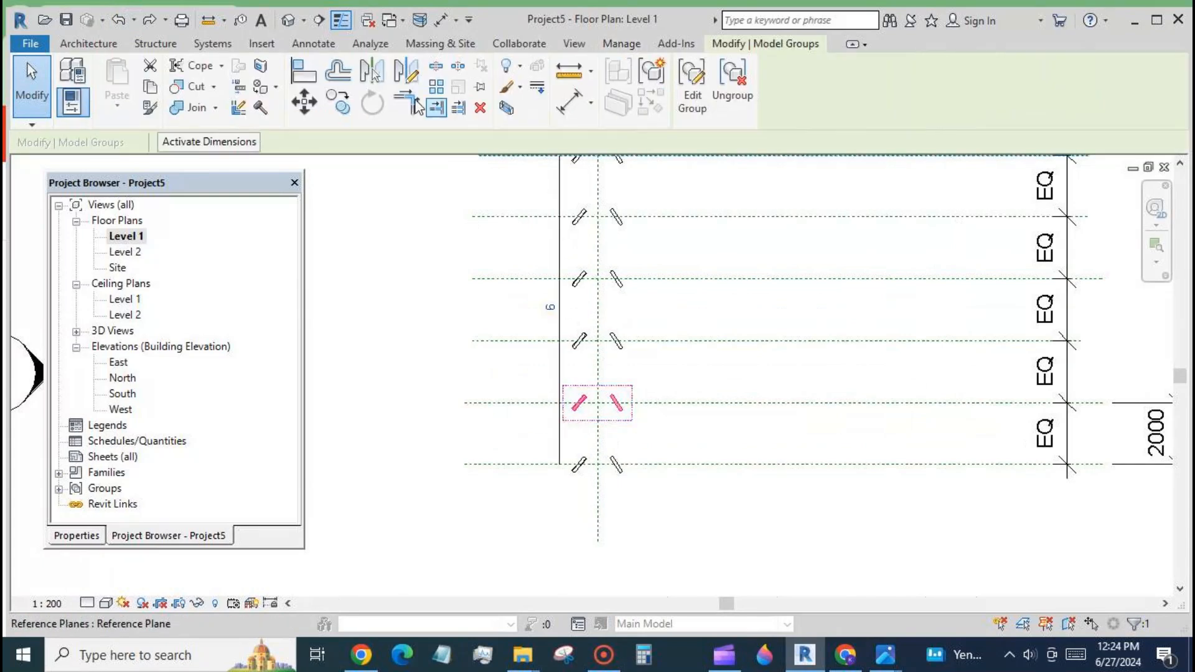
pyautogui.click(303, 72)
pyautogui.click(672, 408)
pyautogui.click(599, 404)
pyautogui.click(753, 434)
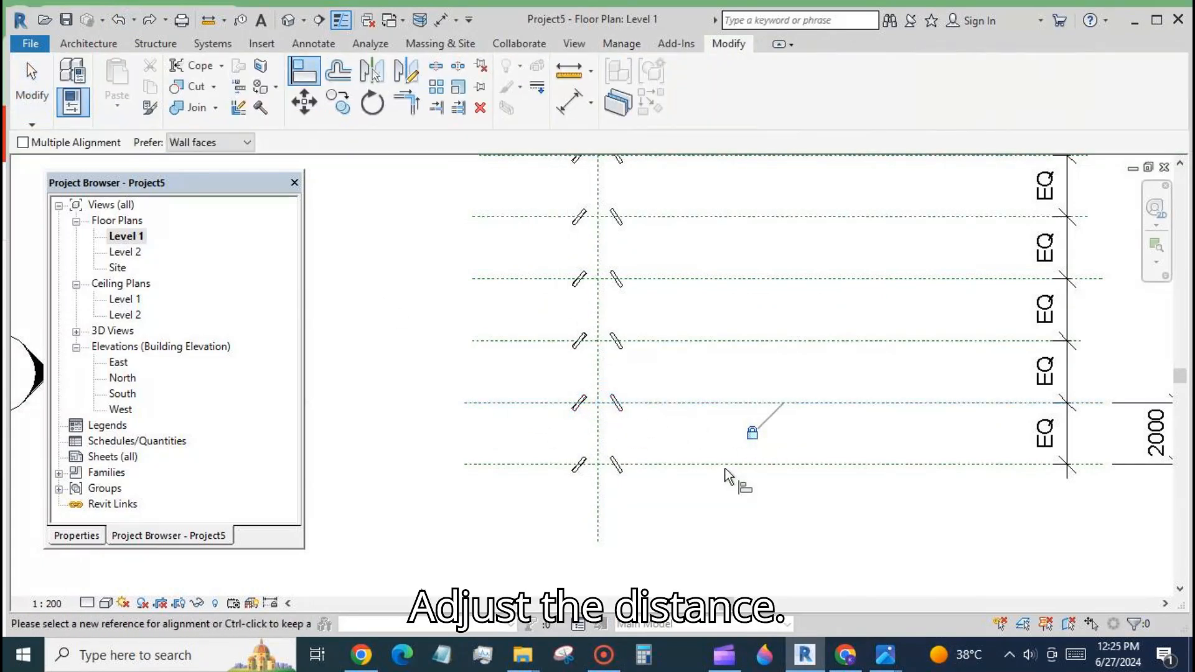
pyautogui.click(720, 465)
pyautogui.click(599, 466)
pyautogui.click(753, 496)
pyautogui.click(38, 78)
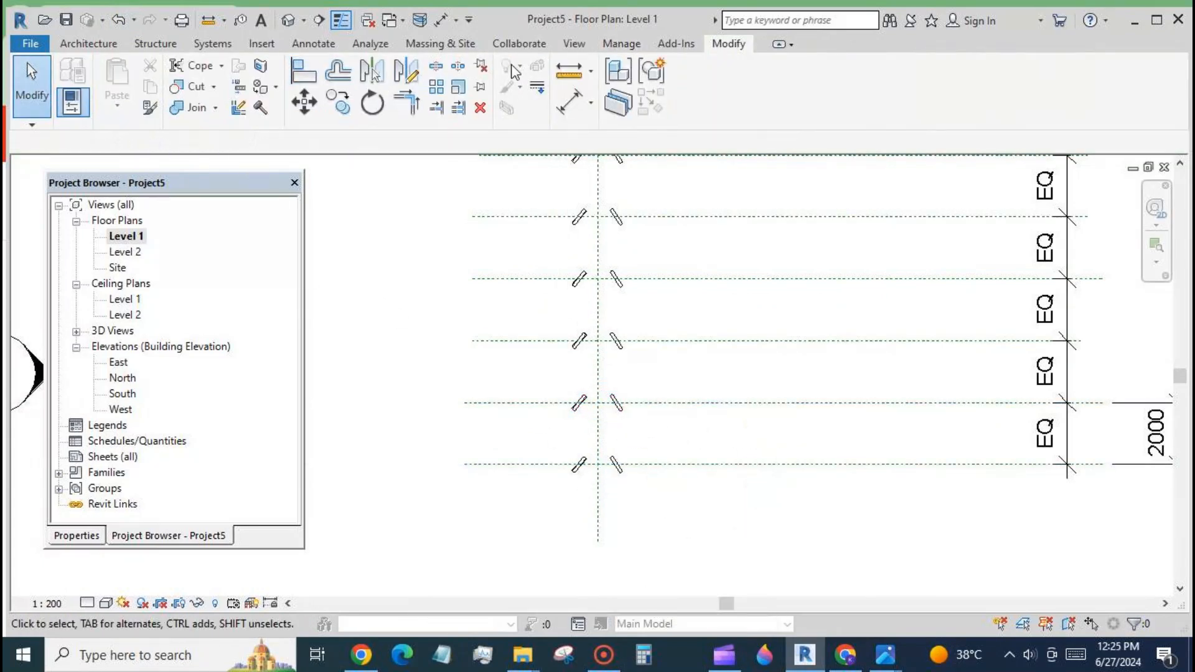
# - Set the global parameter d to 1500 and apply it to test the locked arch spacing
pyautogui.click(621, 43)
pyautogui.click(293, 107)
pyautogui.click(467, 194)
pyautogui.write('1500')
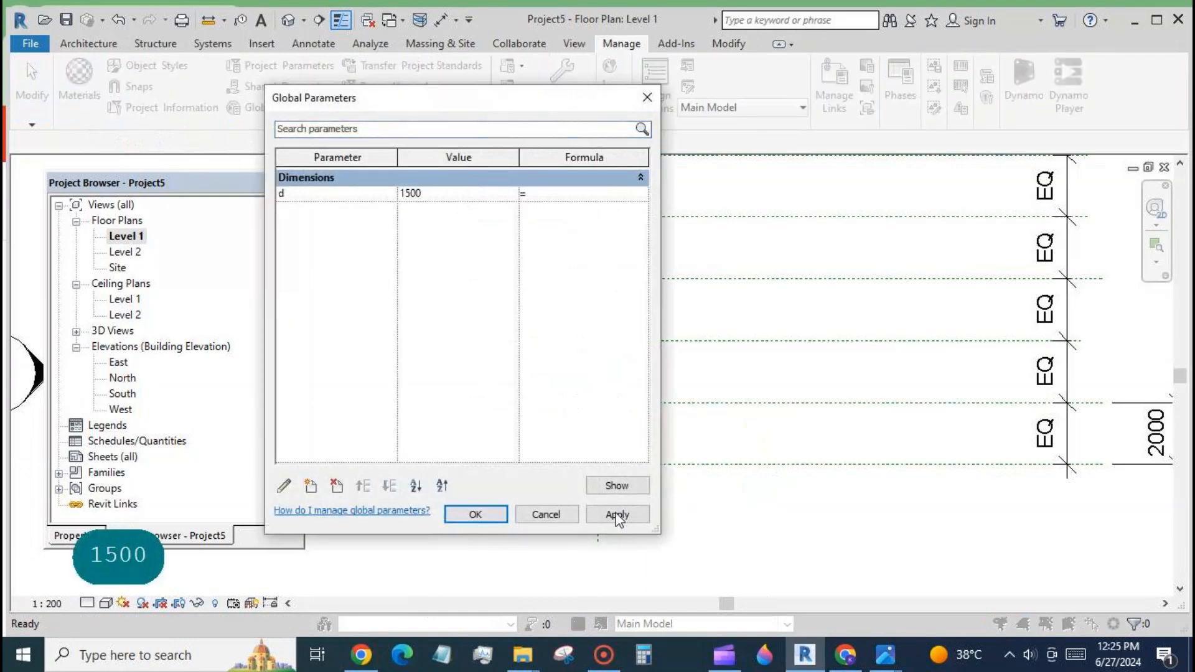
pyautogui.click(618, 516)
pyautogui.click(492, 515)
pyautogui.scroll(-2, 358, 253)
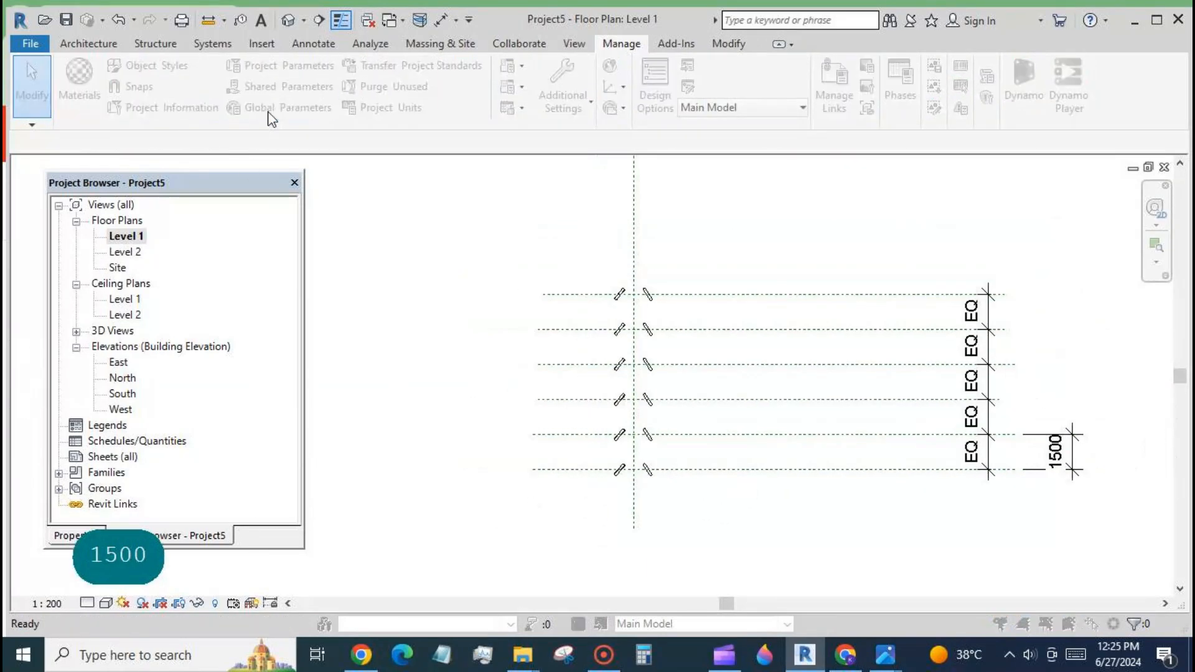
# - Set the global parameter d to 1200 and apply it
pyautogui.click(268, 113)
pyautogui.click(448, 193)
pyautogui.write('1200')
pyautogui.click(621, 515)
pyautogui.click(491, 515)
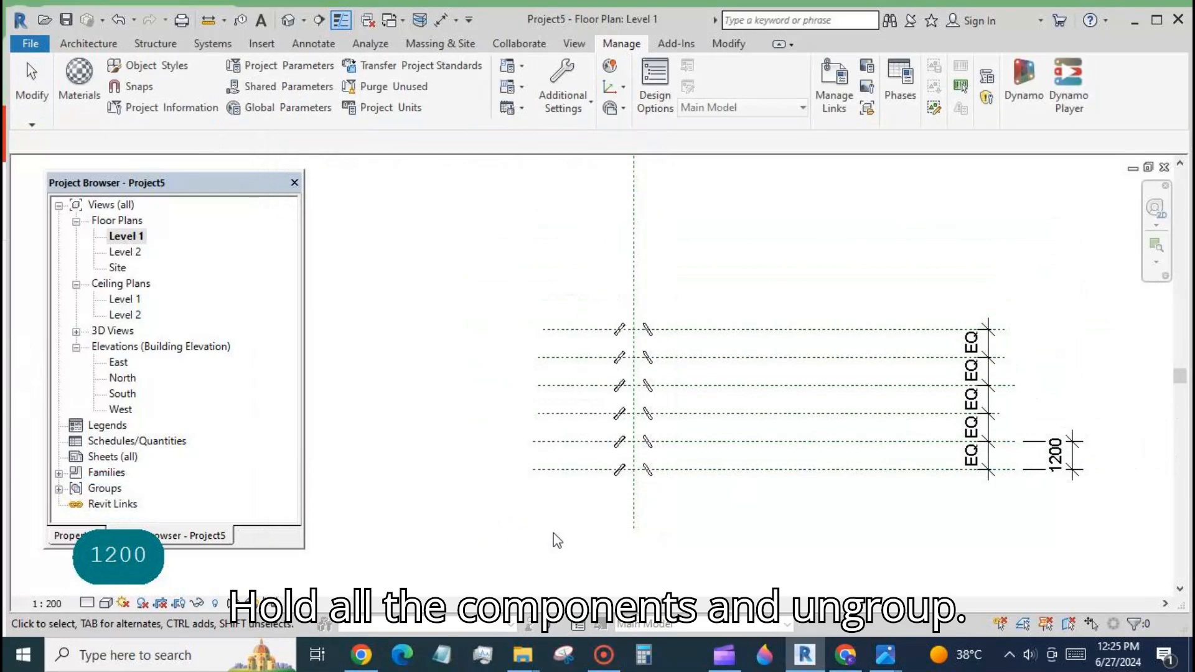
# - Open the 3D view, select all instances of the arch group and ungroup them
pyautogui.click(287, 21)
pyautogui.scroll(-1, 497, 348)
pyautogui.keyDown('shift'); pyautogui.moveTo(462, 434); pyautogui.dragTo(699, 395, button='middle'); pyautogui.keyUp('shift')
pyautogui.click(699, 394)
pyautogui.rightClick(509, 360)
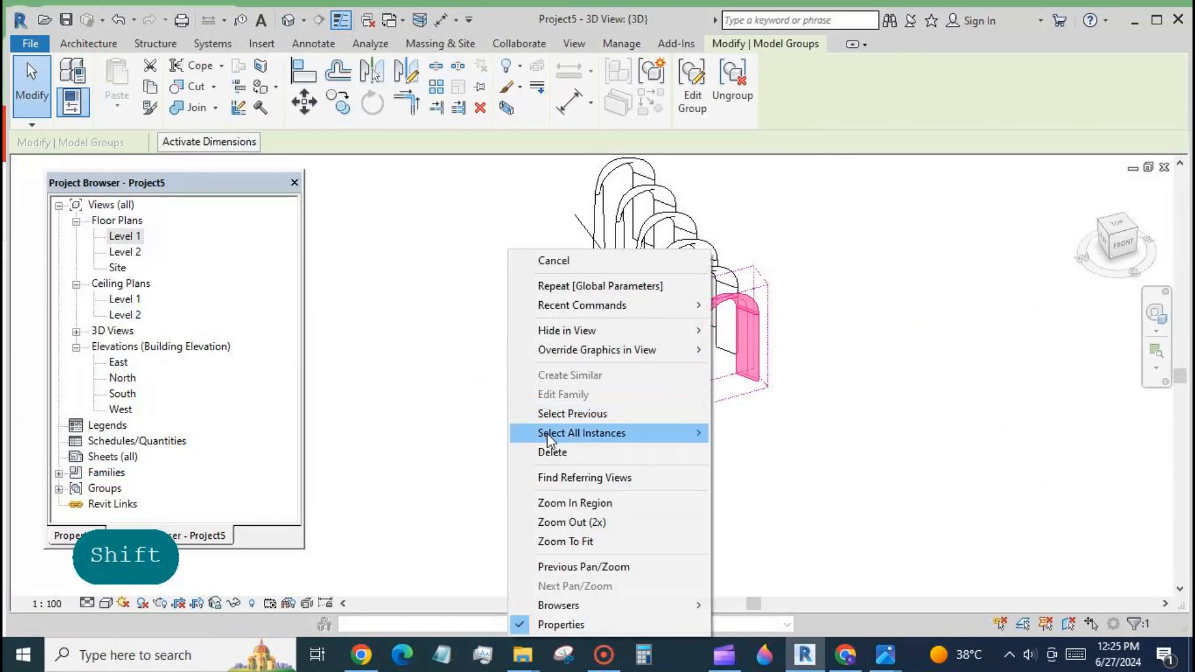
pyautogui.moveTo(547, 434)
pyautogui.click(731, 454)
pyautogui.click(732, 81)
pyautogui.click(866, 299)
# - Change the 3D view's visual style so the arches display with solid surfaces
pyautogui.keyDown('shift'); pyautogui.moveTo(685, 449); pyautogui.dragTo(800, 445, button='middle'); pyautogui.keyUp('shift')
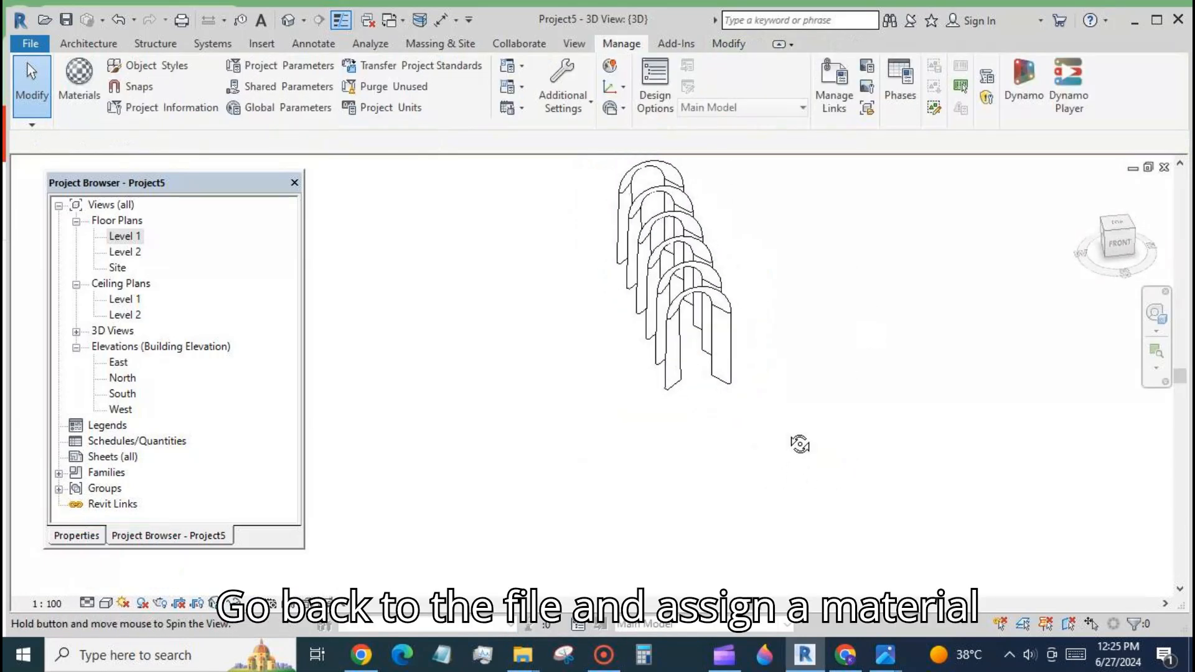
pyautogui.click(106, 603)
pyautogui.click(143, 526)
# - In the six gates fam1 family, link the material of both legs and the curved top to a new type parameter named material
pyautogui.click(402, 20)
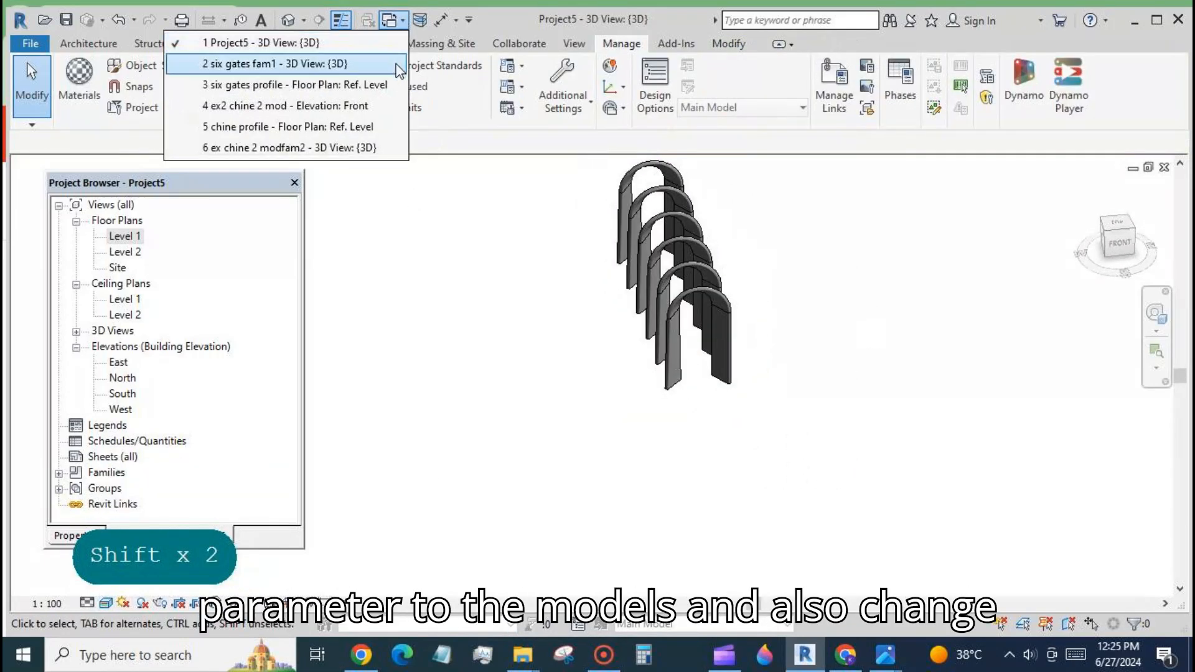
pyautogui.click(286, 64)
pyautogui.click(593, 393)
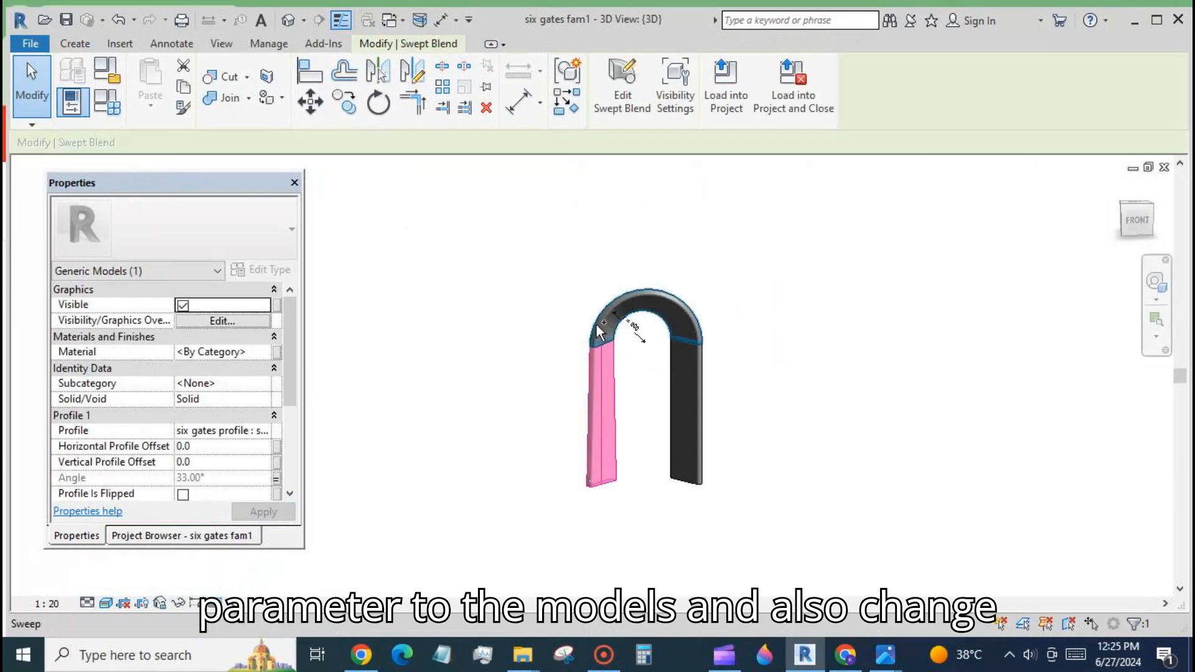
pyautogui.keyDown('ctrl'); pyautogui.click(600, 332); pyautogui.keyUp('ctrl')
pyautogui.keyDown('ctrl'); pyautogui.click(697, 380); pyautogui.keyUp('ctrl')
pyautogui.click(276, 351)
pyautogui.click(144, 439)
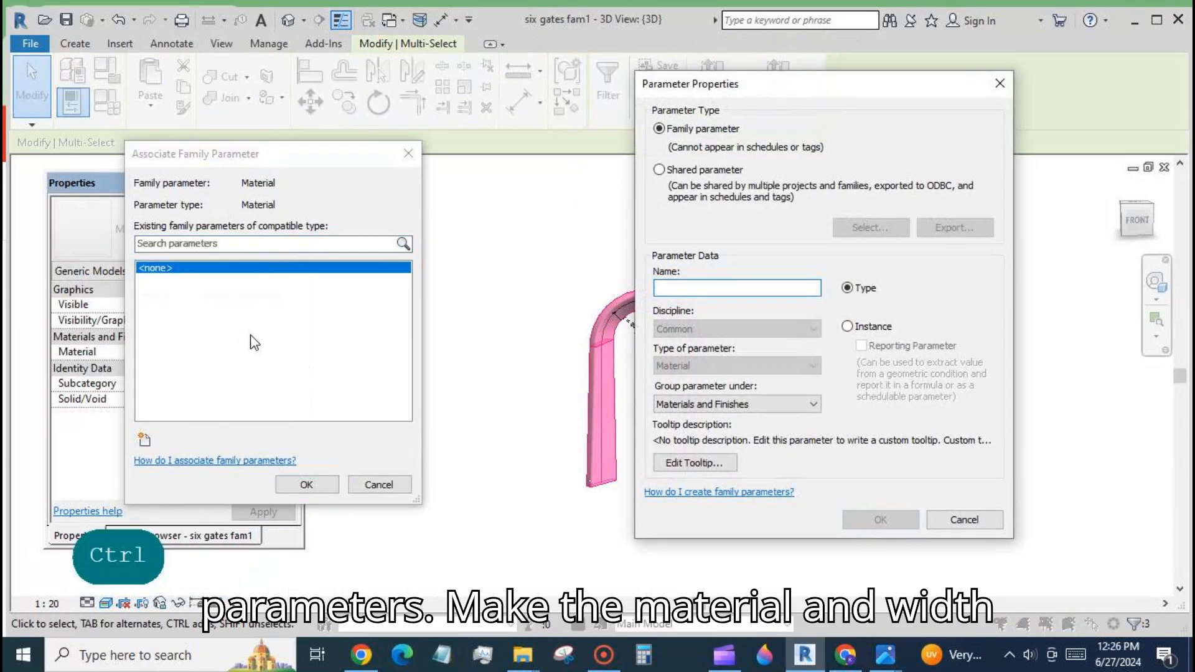
pyautogui.write('material')
pyautogui.click(840, 524)
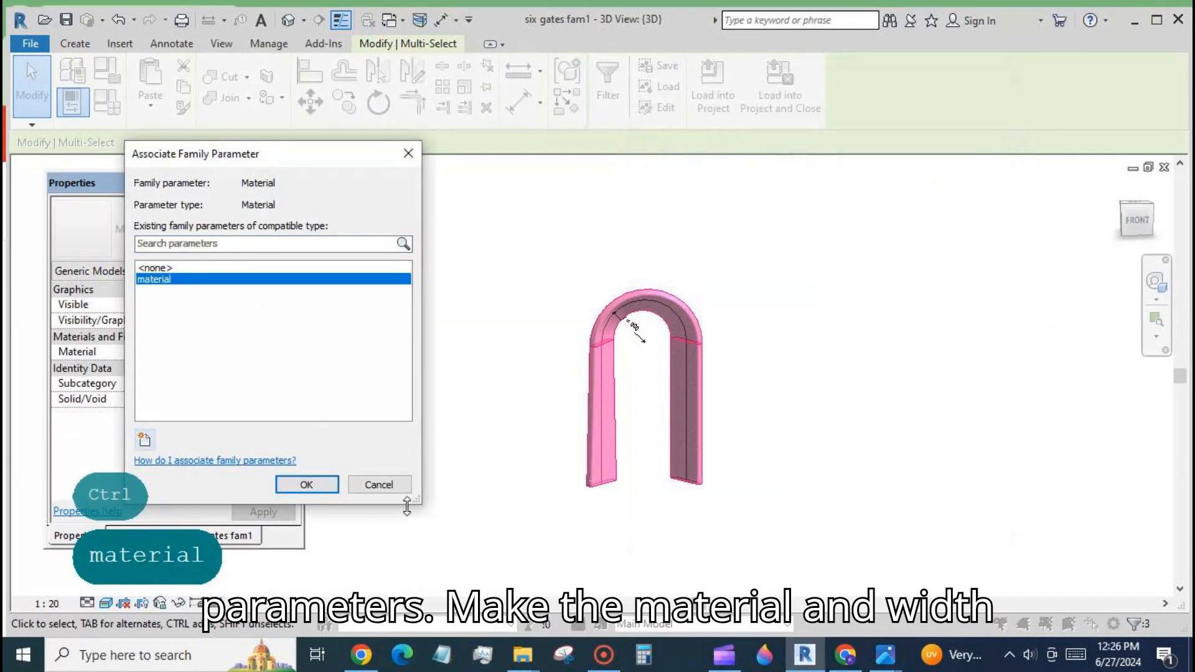
pyautogui.click(306, 484)
pyautogui.click(389, 443)
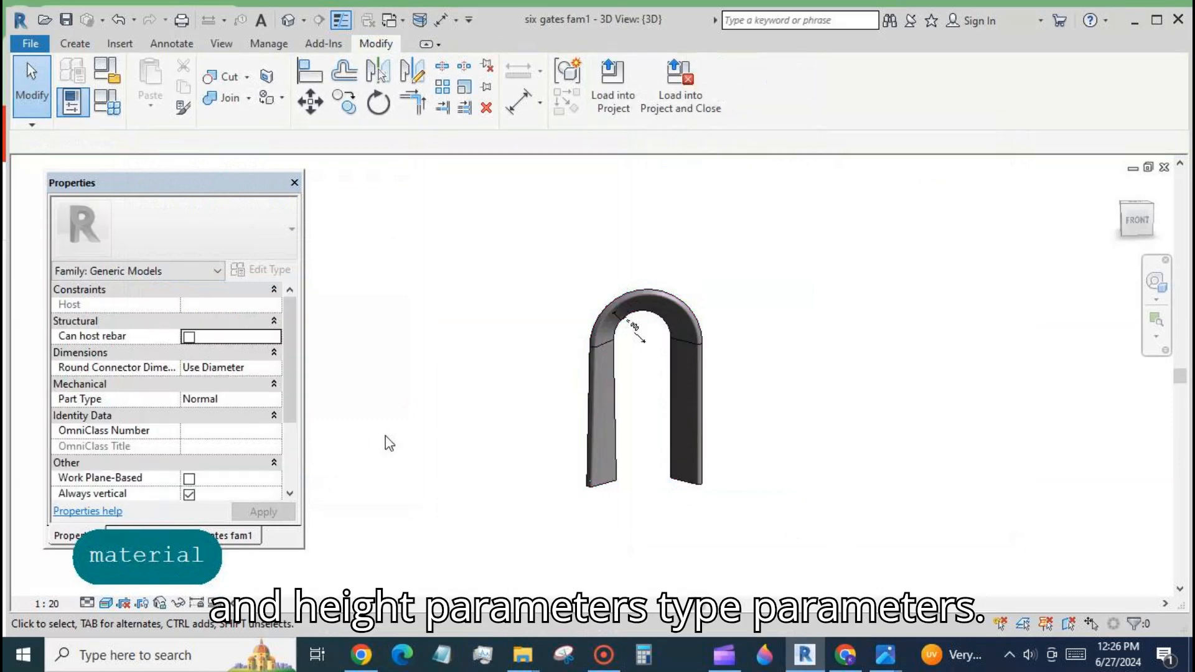
# - Try to change the ang 3 family parameter from a type to an instance parameter
pyautogui.click(118, 115)
pyautogui.doubleClick(87, 218)
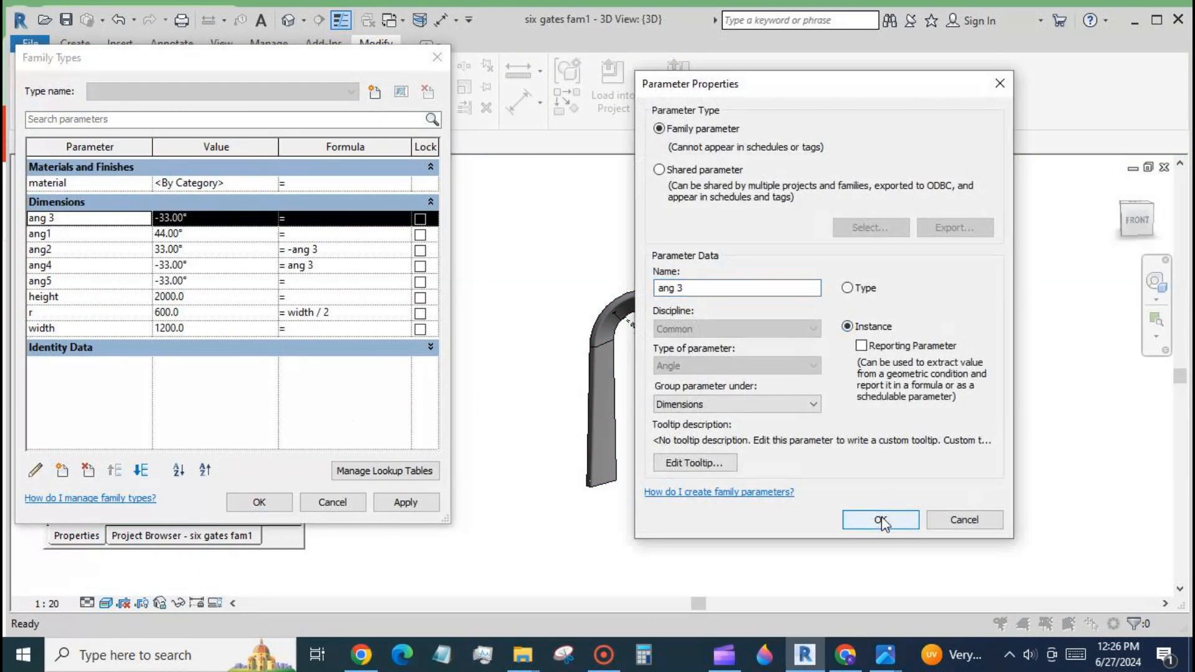
pyautogui.click(881, 519)
pyautogui.click(393, 356)
# - Change the family parameters ang2, ang4 and ang 3 to instance parameters, in that order
pyautogui.doubleClick(62, 250)
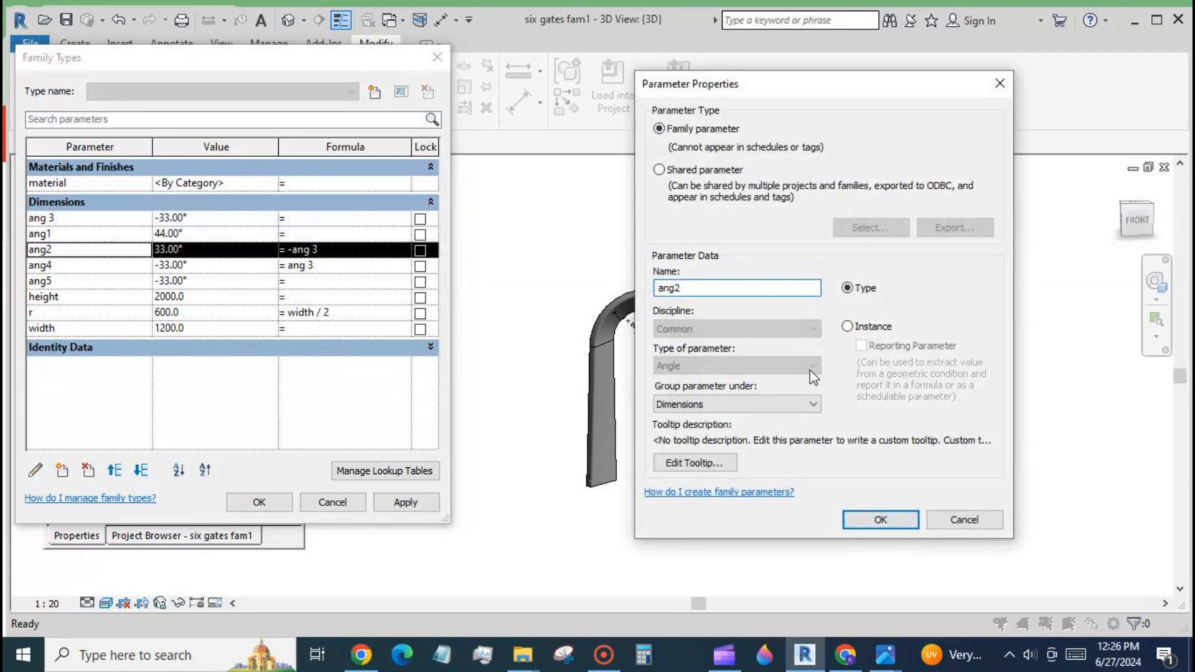
pyautogui.click(879, 520)
pyautogui.doubleClick(63, 265)
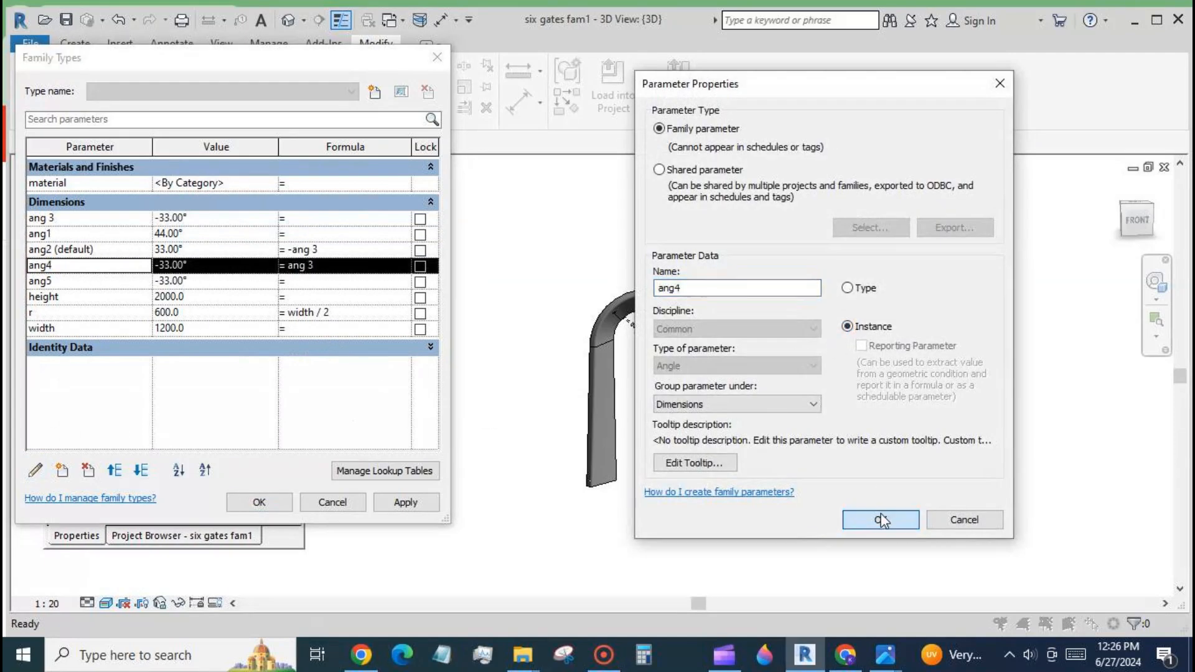
pyautogui.click(880, 519)
pyautogui.doubleClick(54, 218)
pyautogui.click(847, 326)
pyautogui.click(881, 519)
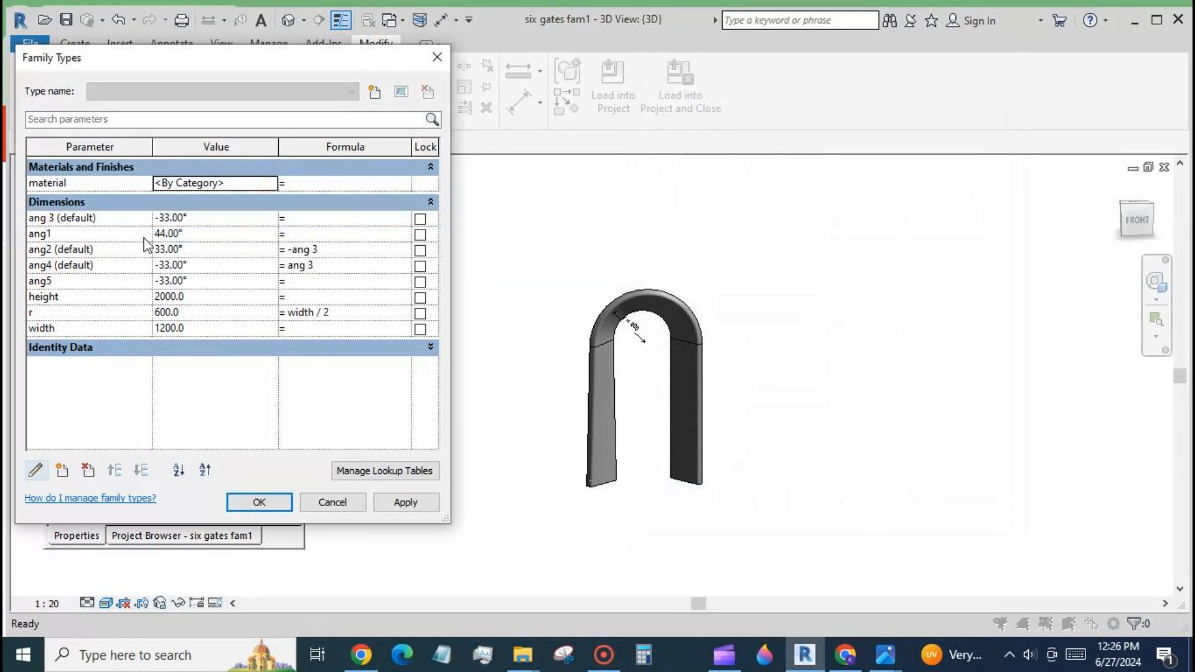
# - Change the family parameters ang1 and ang5 to instance parameters and accept the family type changes
pyautogui.click(144, 237)
pyautogui.click(35, 470)
pyautogui.click(847, 326)
pyautogui.click(881, 519)
pyautogui.click(111, 280)
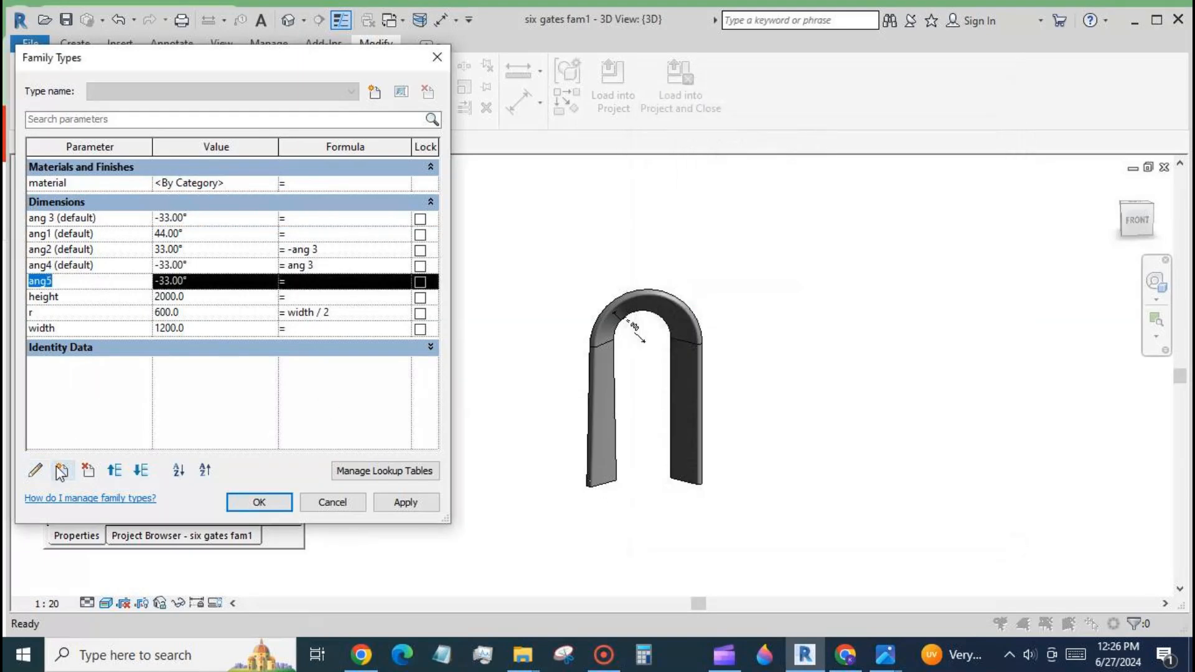
pyautogui.click(36, 470)
pyautogui.click(847, 326)
pyautogui.click(880, 519)
pyautogui.click(258, 502)
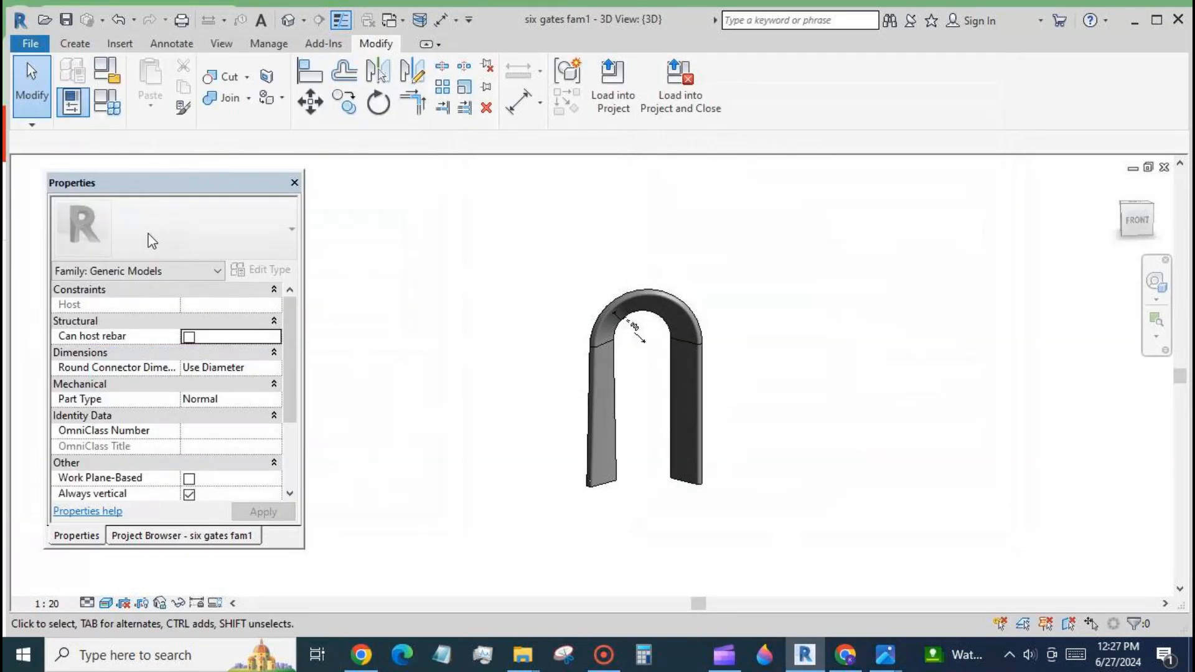
# - Load the updated arch family into Project5, replacing the version already loaded there
pyautogui.click(99, 111)
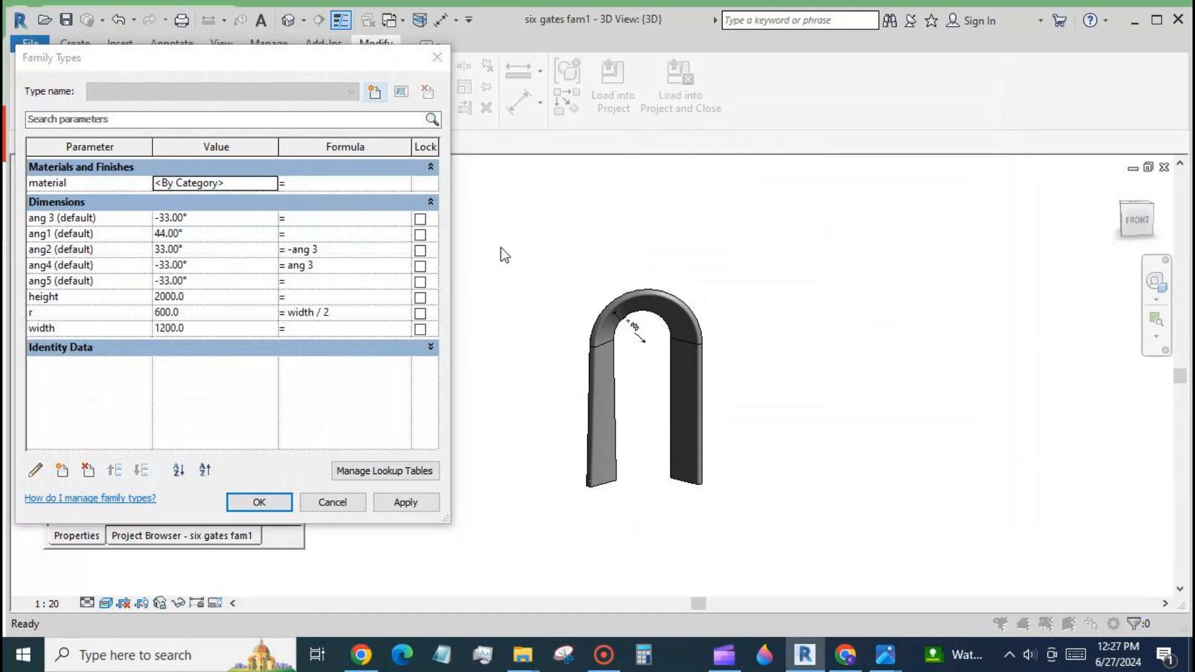
pyautogui.click(249, 502)
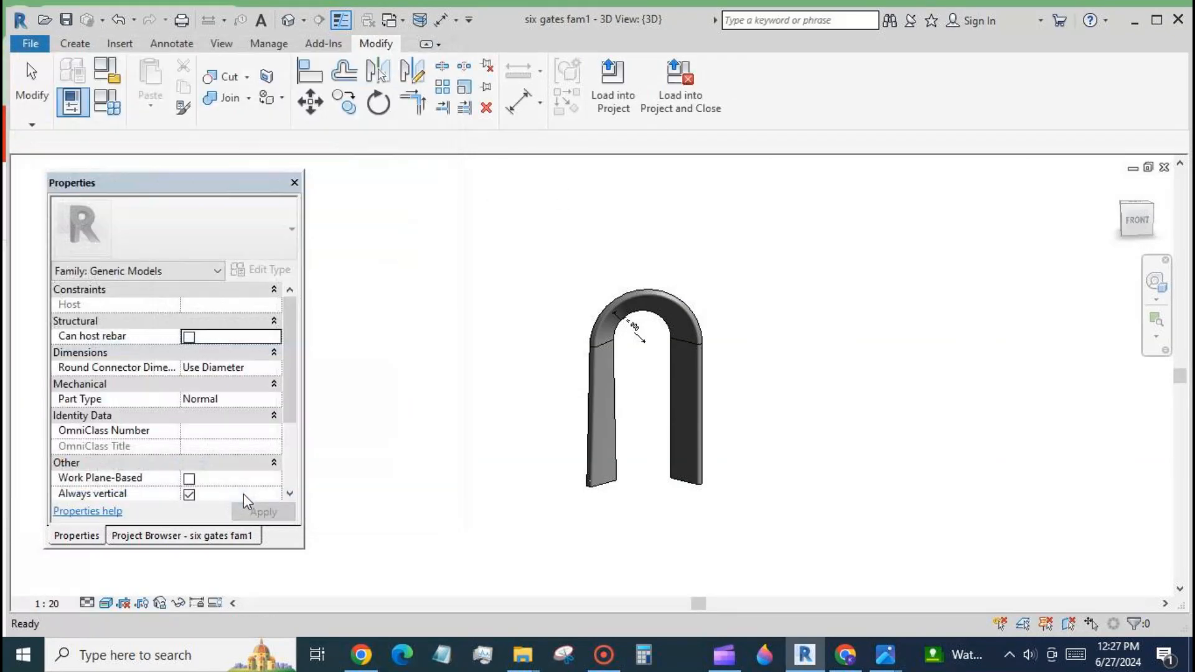
pyautogui.click(608, 101)
pyautogui.click(762, 462)
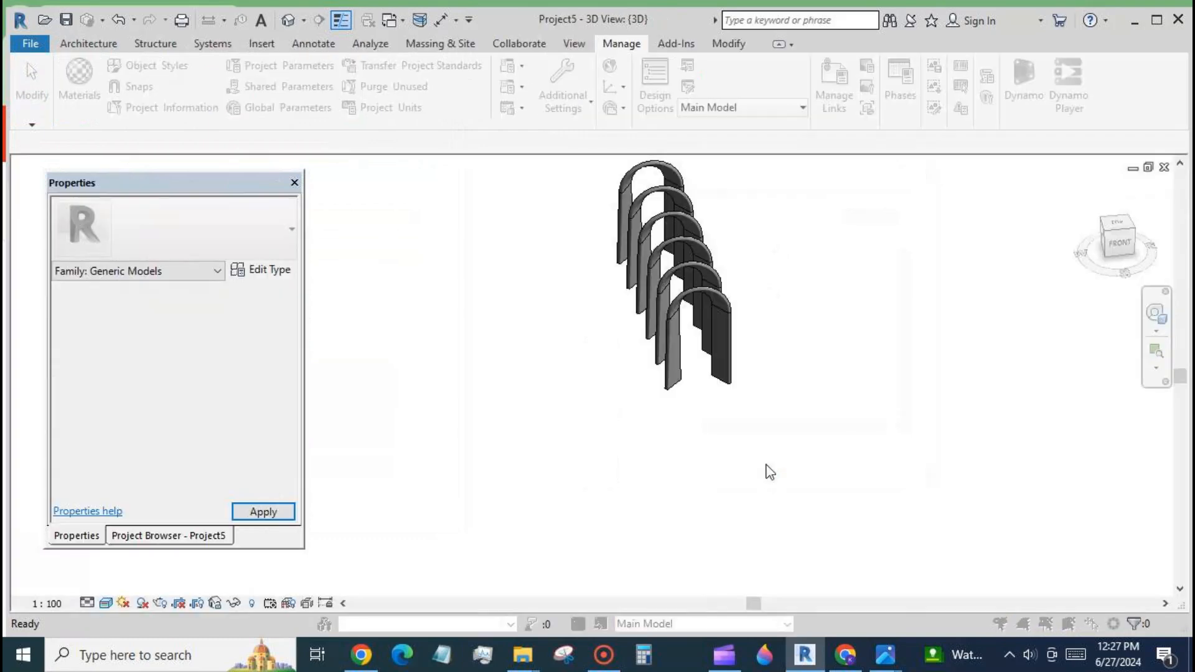
pyautogui.click(541, 278)
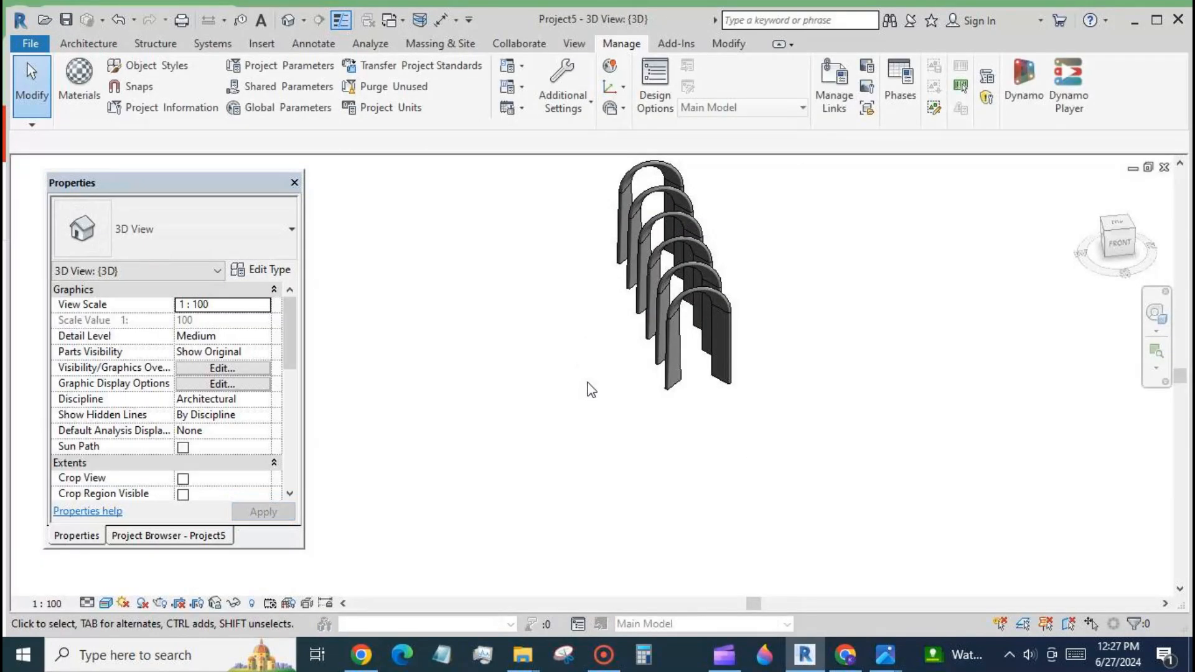
# - Edit the type properties of the frontmost arch and choose Default for its material parameter
pyautogui.click(671, 391)
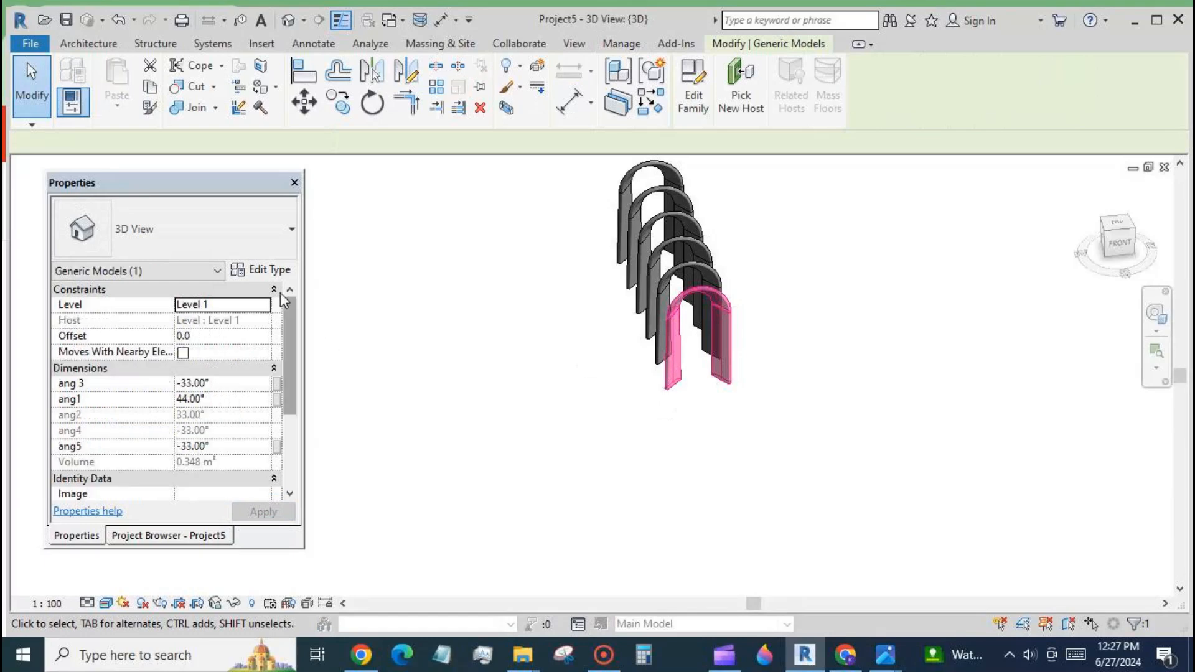
pyautogui.click(267, 272)
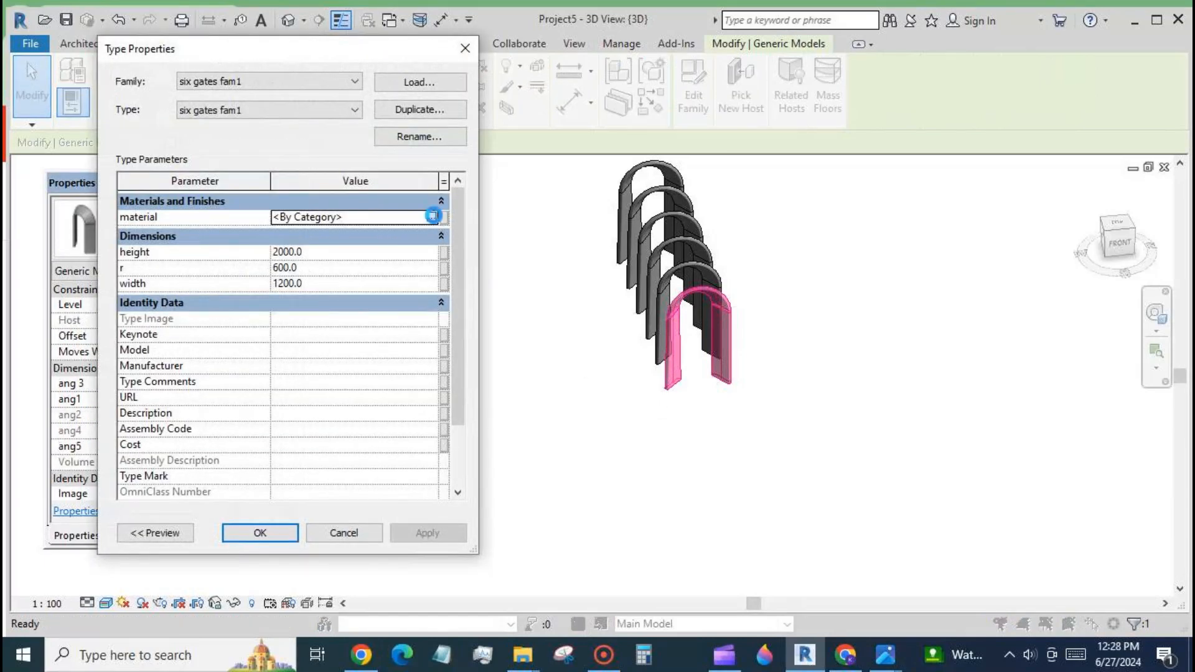
pyautogui.click(431, 216)
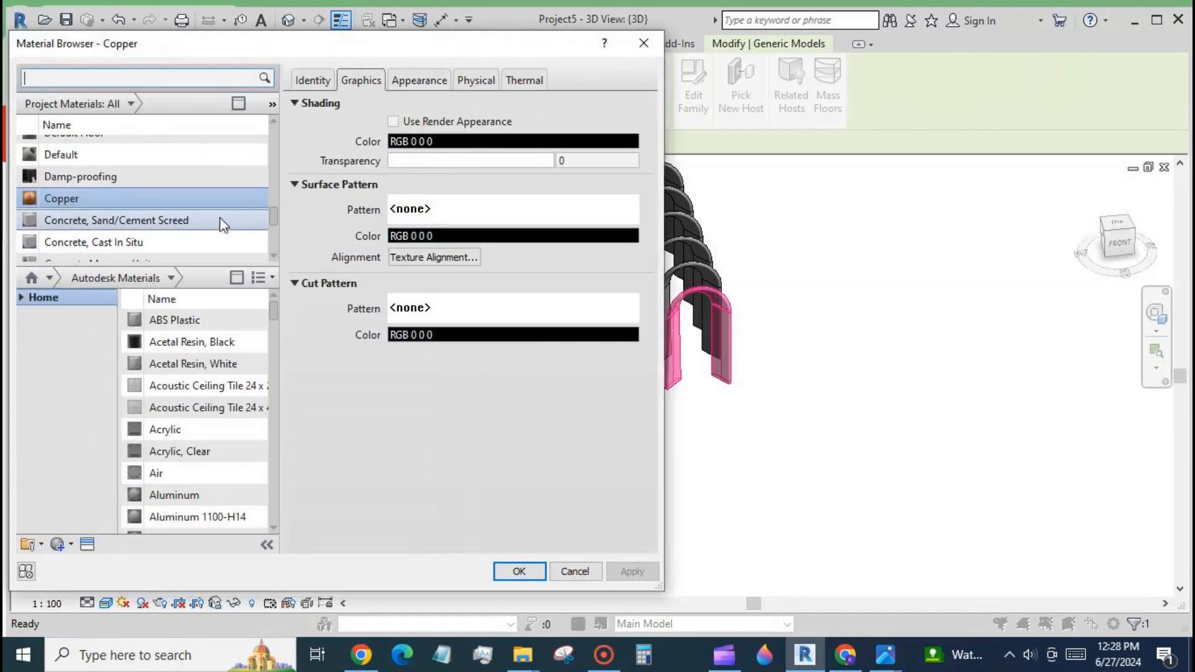
pyautogui.click(220, 154)
# - Set the Default material's appearance color to RGB 255 188 155 and apply the material to the arch type
pyautogui.click(417, 82)
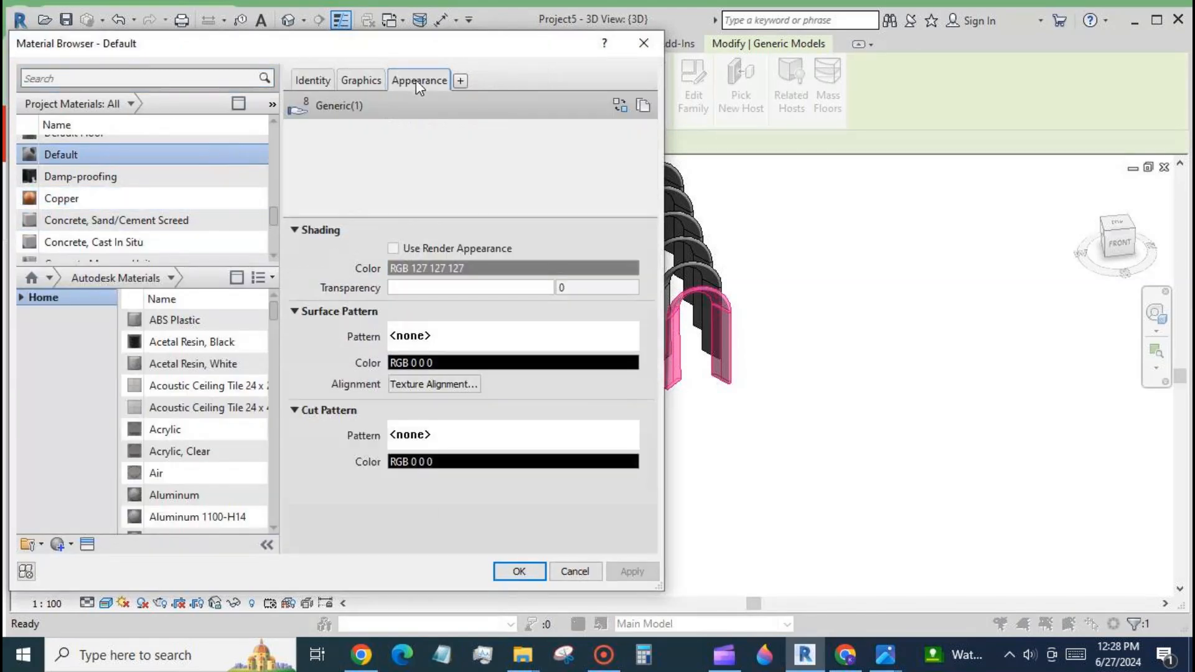
pyautogui.click(481, 269)
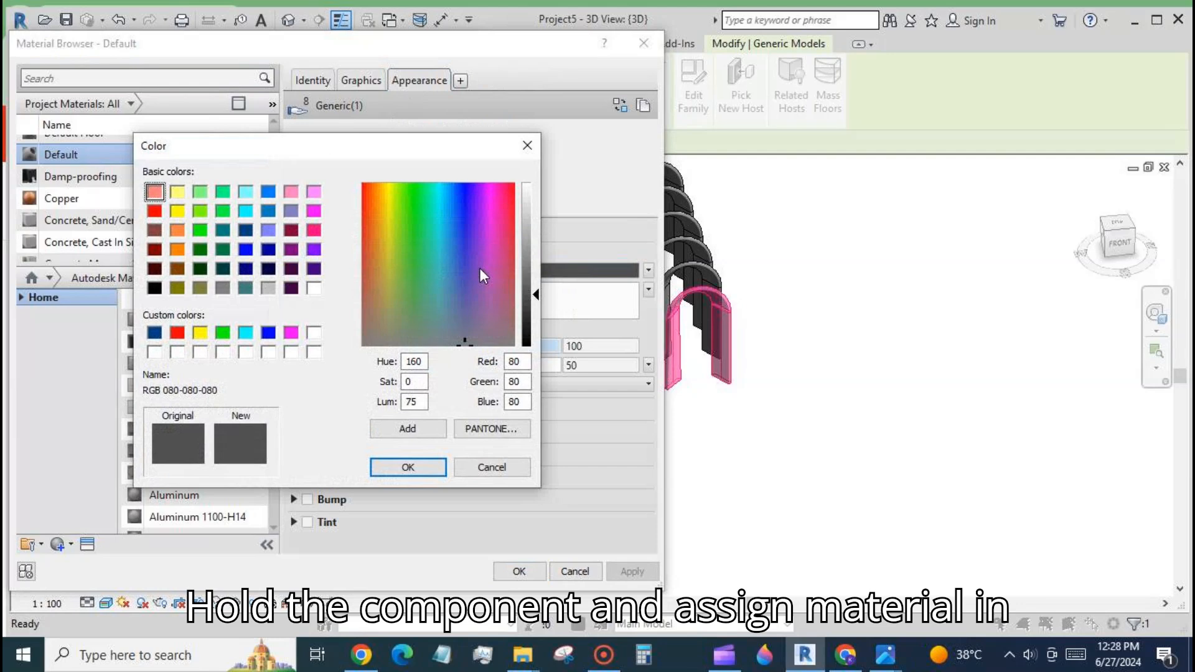
pyautogui.click(199, 191)
pyautogui.click(177, 229)
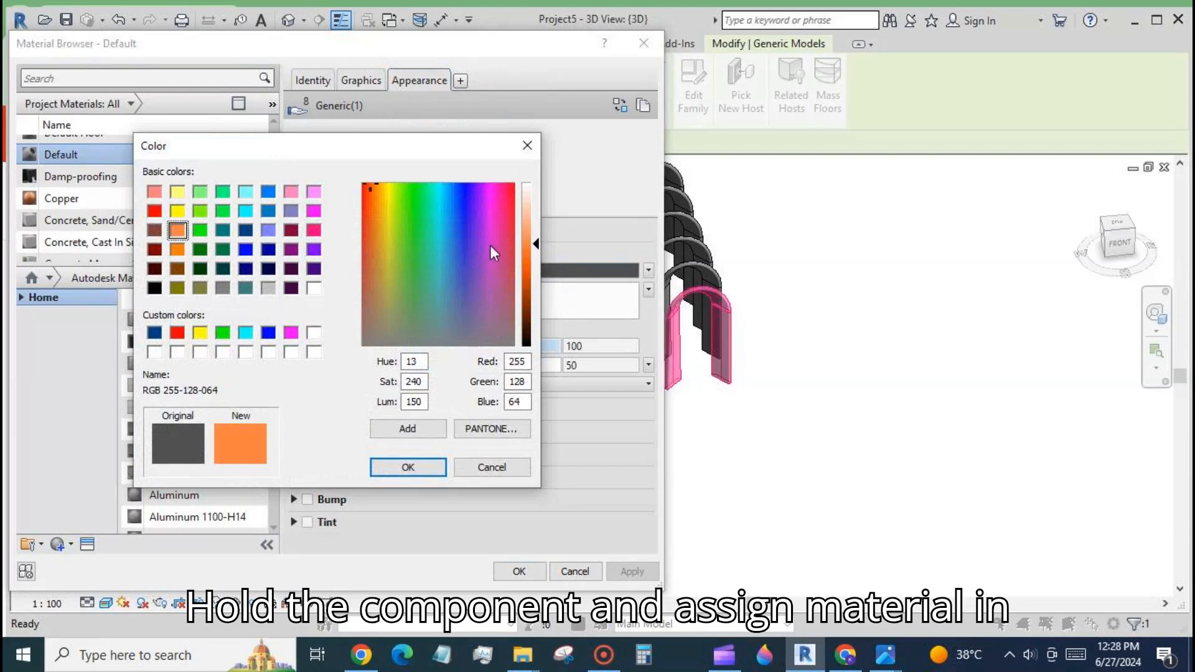
pyautogui.click(527, 215)
pyautogui.click(408, 467)
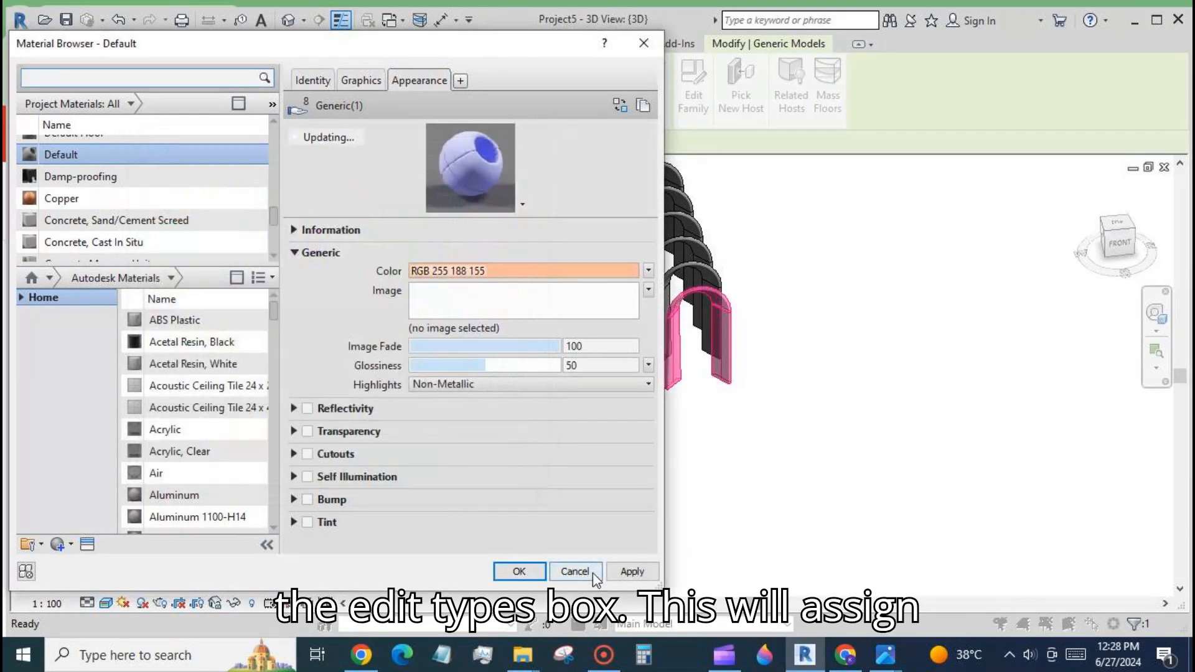
pyautogui.click(520, 572)
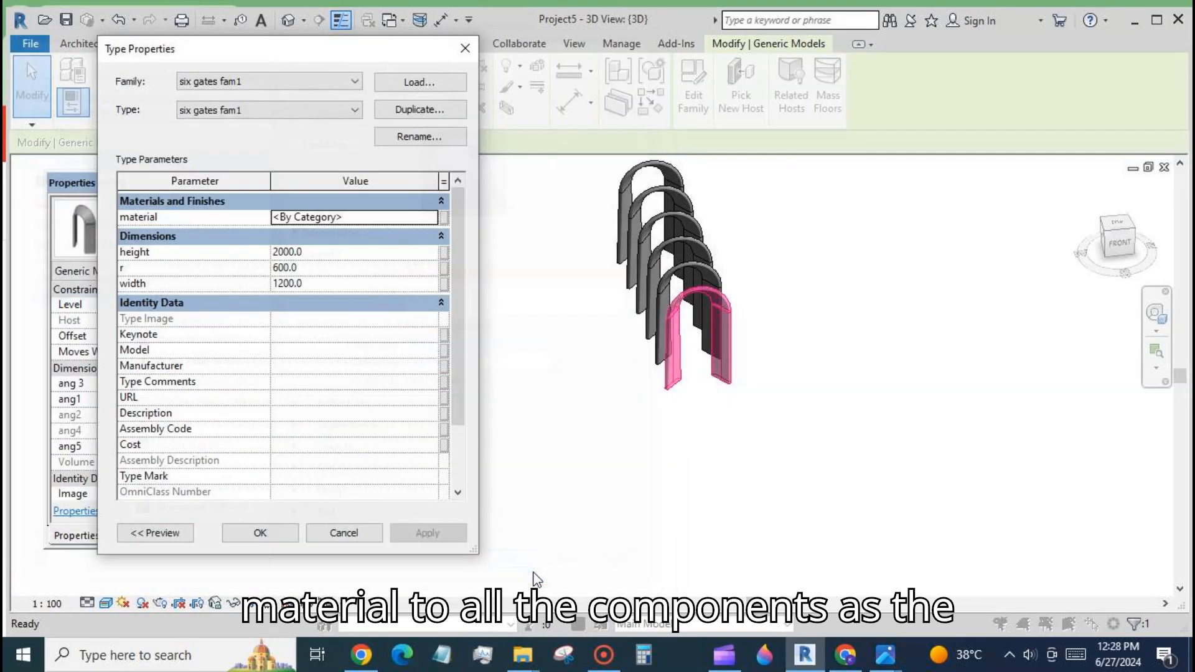
pyautogui.click(439, 535)
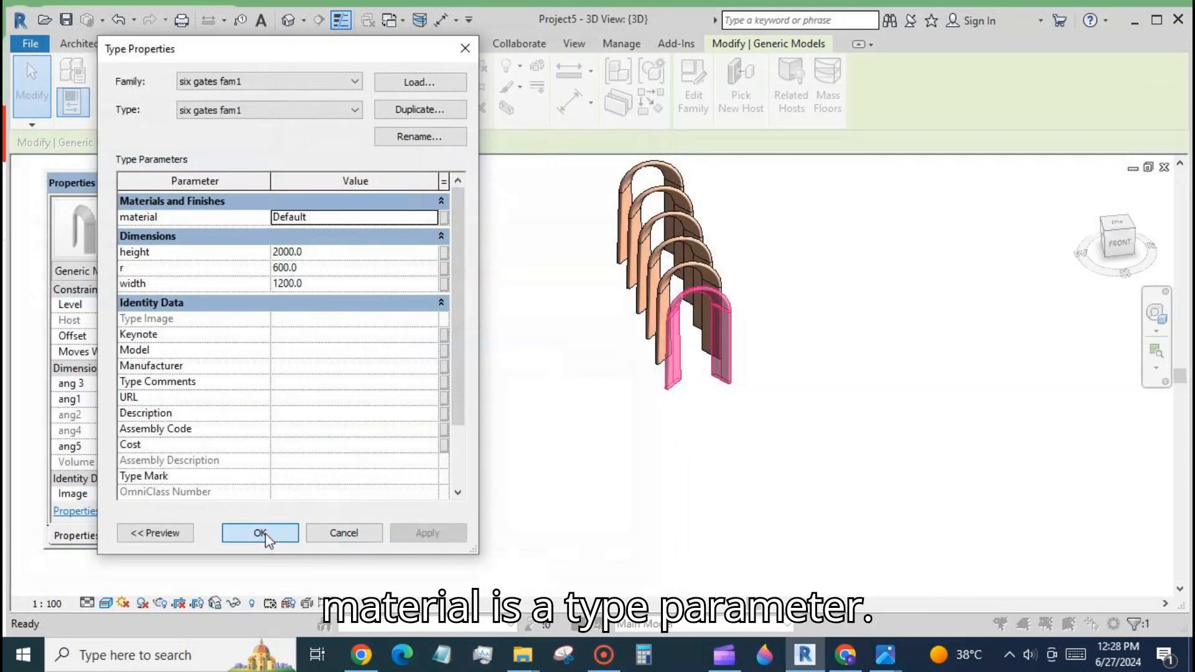
pyautogui.click(266, 535)
pyautogui.click(536, 501)
# - Set the frontmost arch's ang 3 to -55° and apply it
pyautogui.scroll(-2, 600, 470)
pyautogui.moveTo(702, 509); pyautogui.dragTo(729, 412, button='middle')
pyautogui.scroll(3, 637, 341)
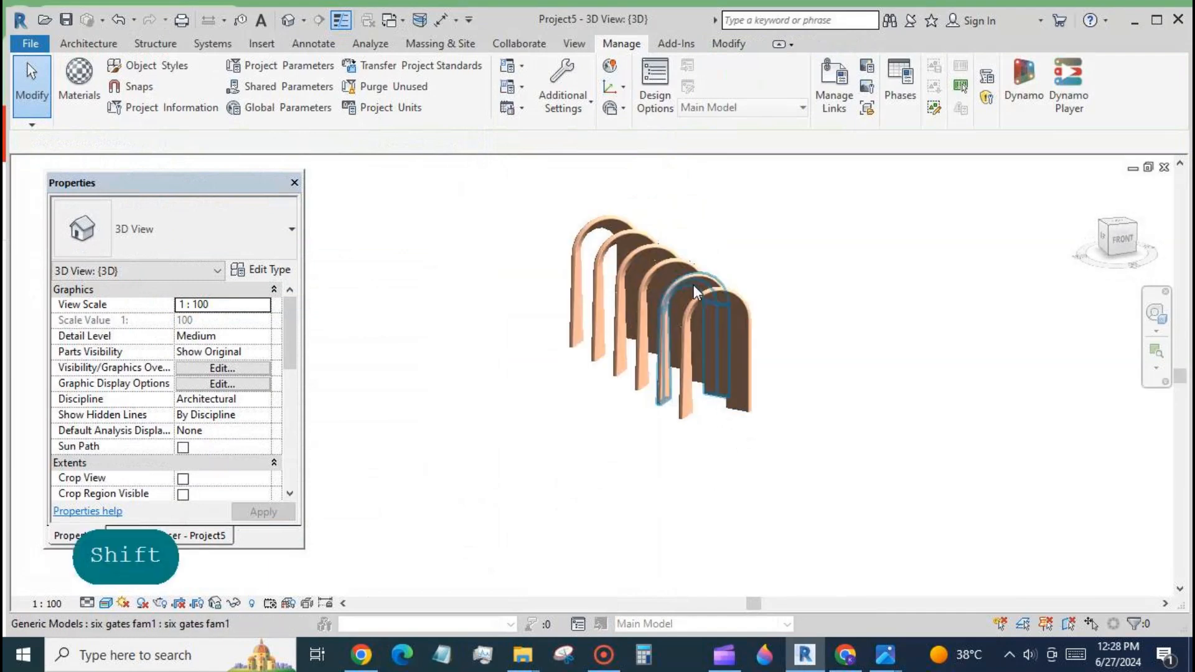
pyautogui.keyDown('shift'); pyautogui.moveTo(696, 293); pyautogui.dragTo(679, 391, button='middle'); pyautogui.keyUp('shift')
pyautogui.click(684, 436)
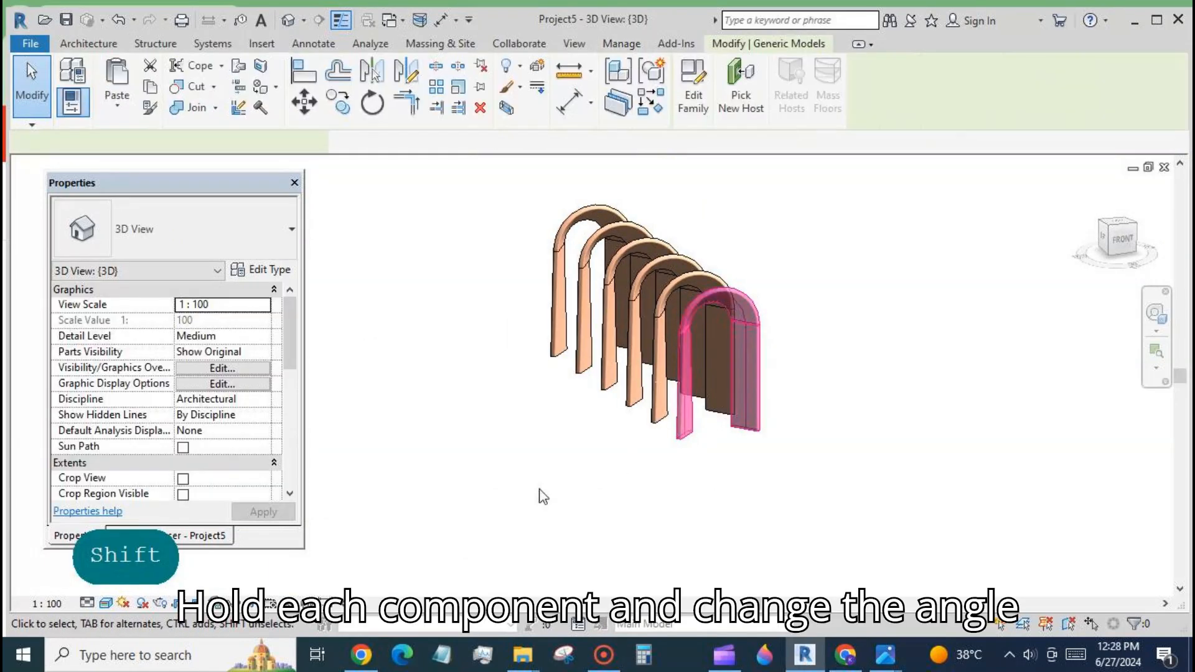
pyautogui.moveTo(289, 338); pyautogui.dragTo(298, 387)
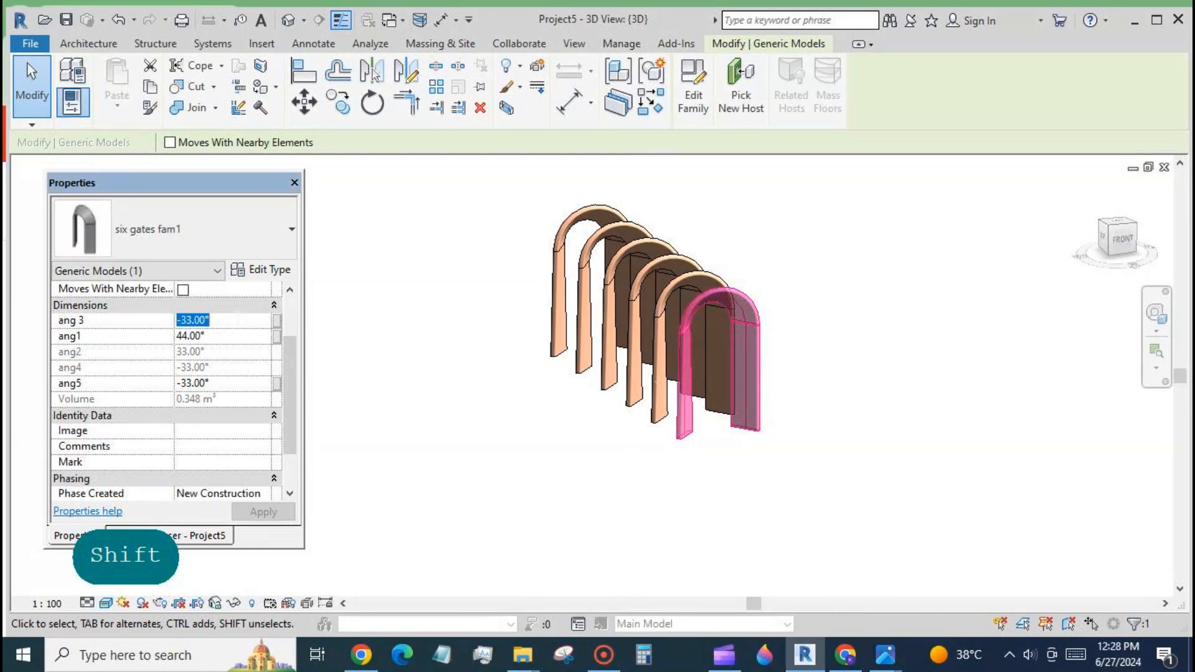
pyautogui.write('-55')
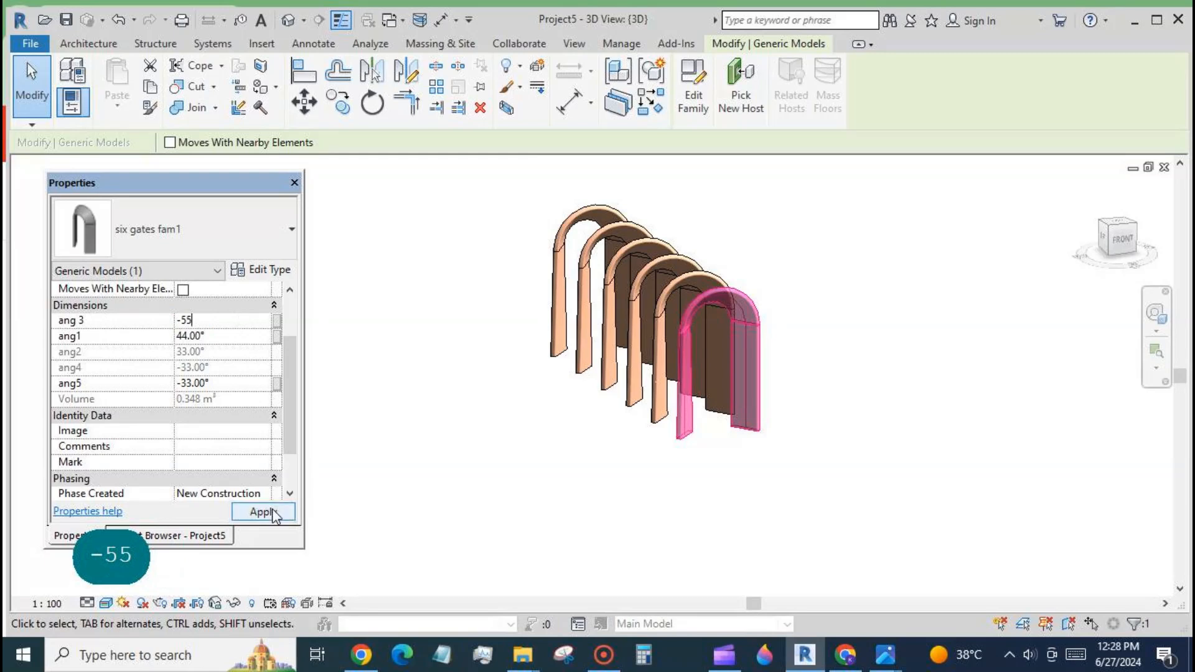
pyautogui.click(271, 511)
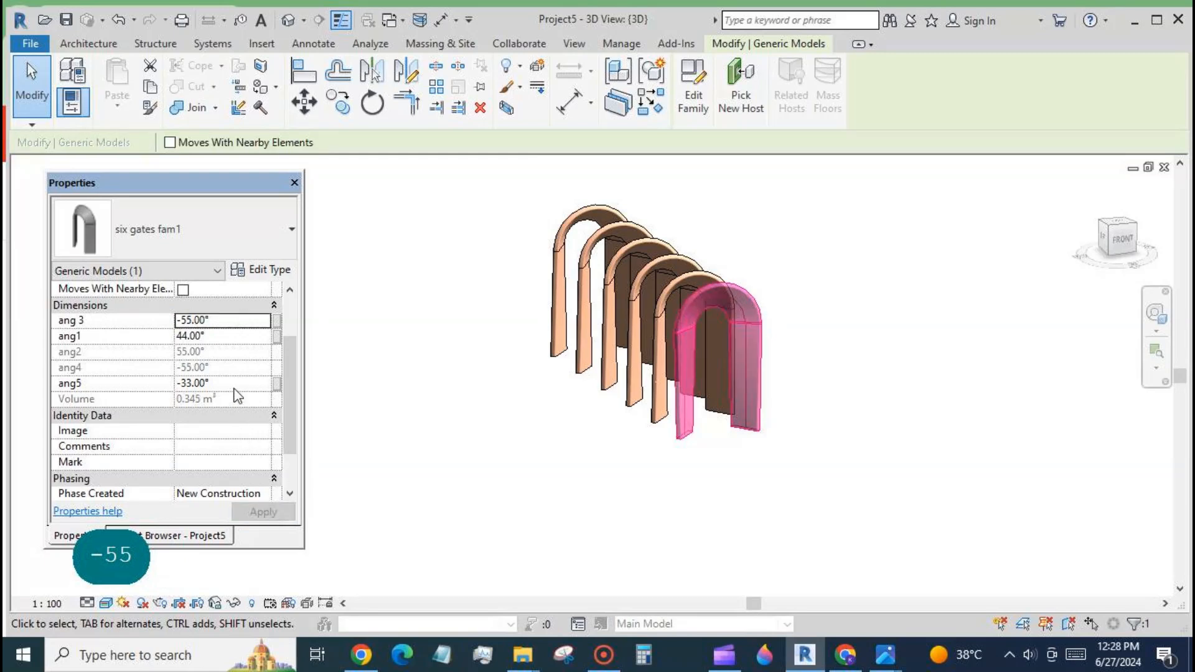
# - Set the frontmost arch's ang1 to 33° and apply it
pyautogui.click(219, 338)
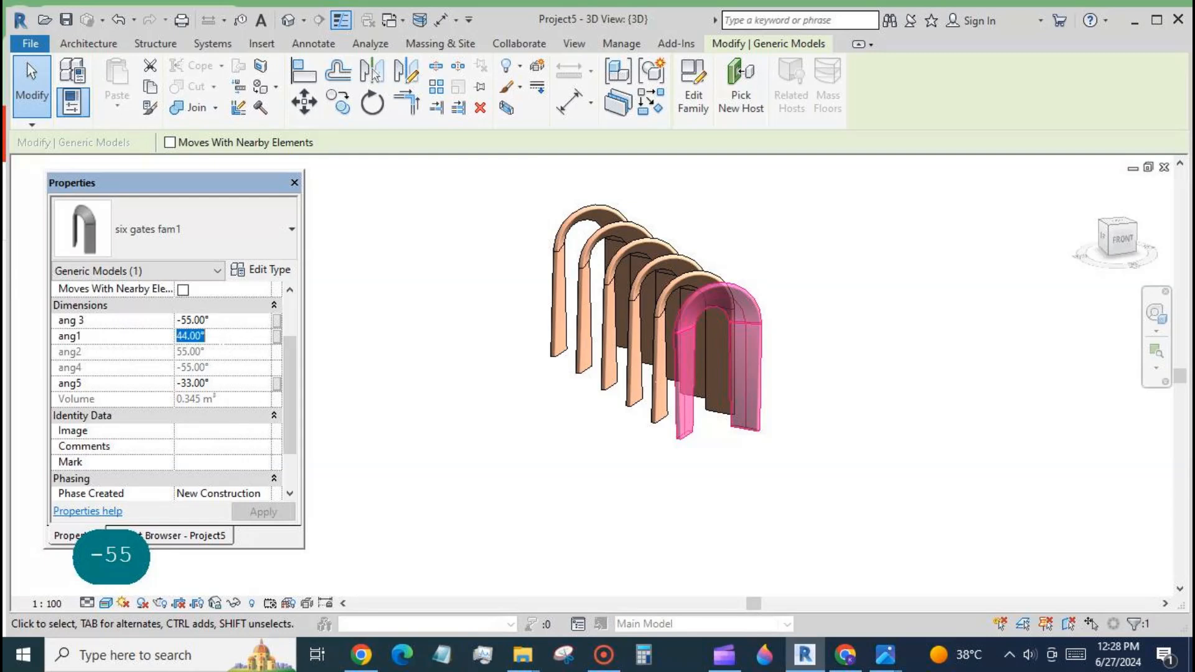
pyautogui.write('33')
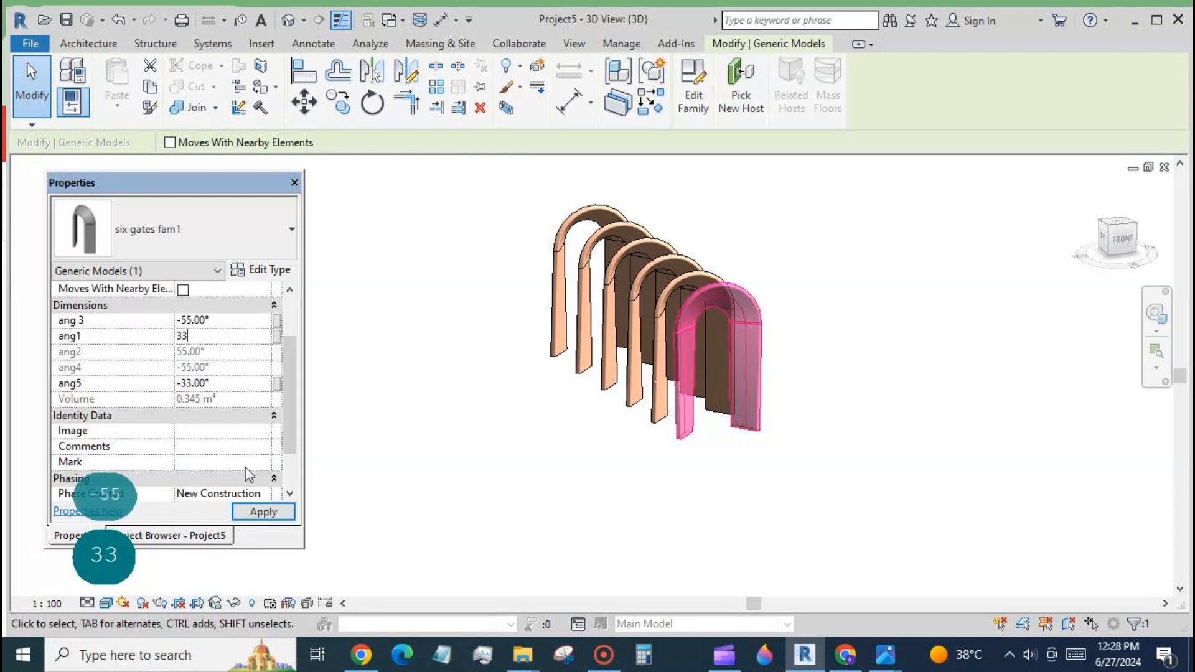
pyautogui.click(259, 509)
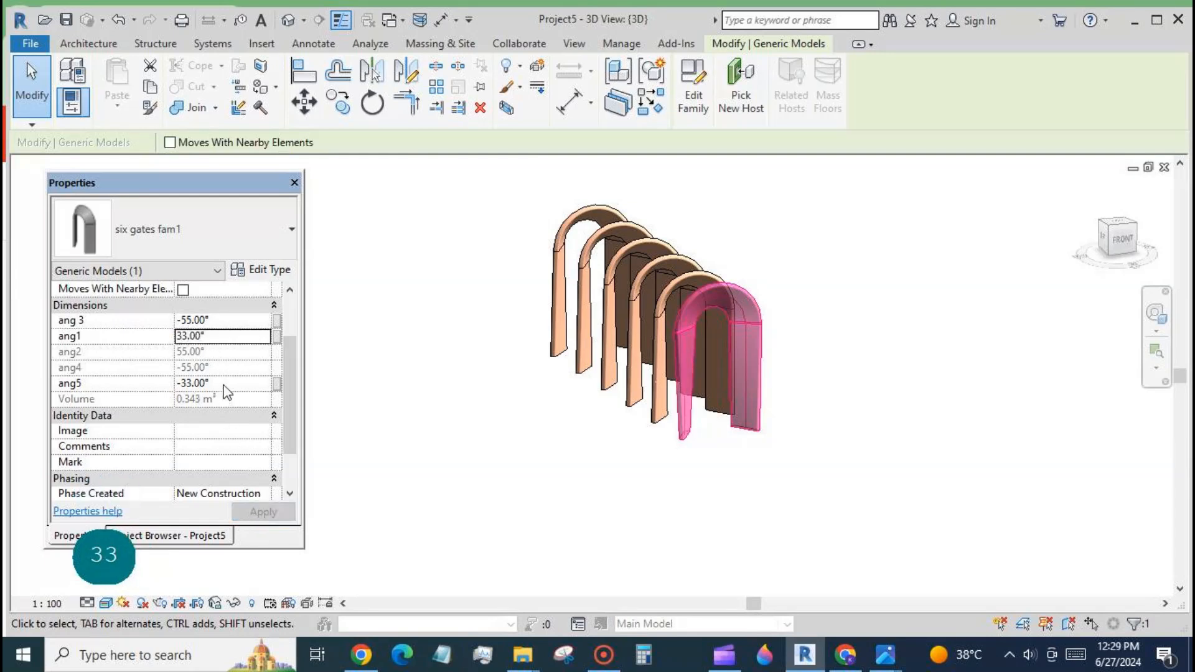
# - Try an ang5 of -22° on the frontmost arch and finally set it to -40°
pyautogui.write('-')
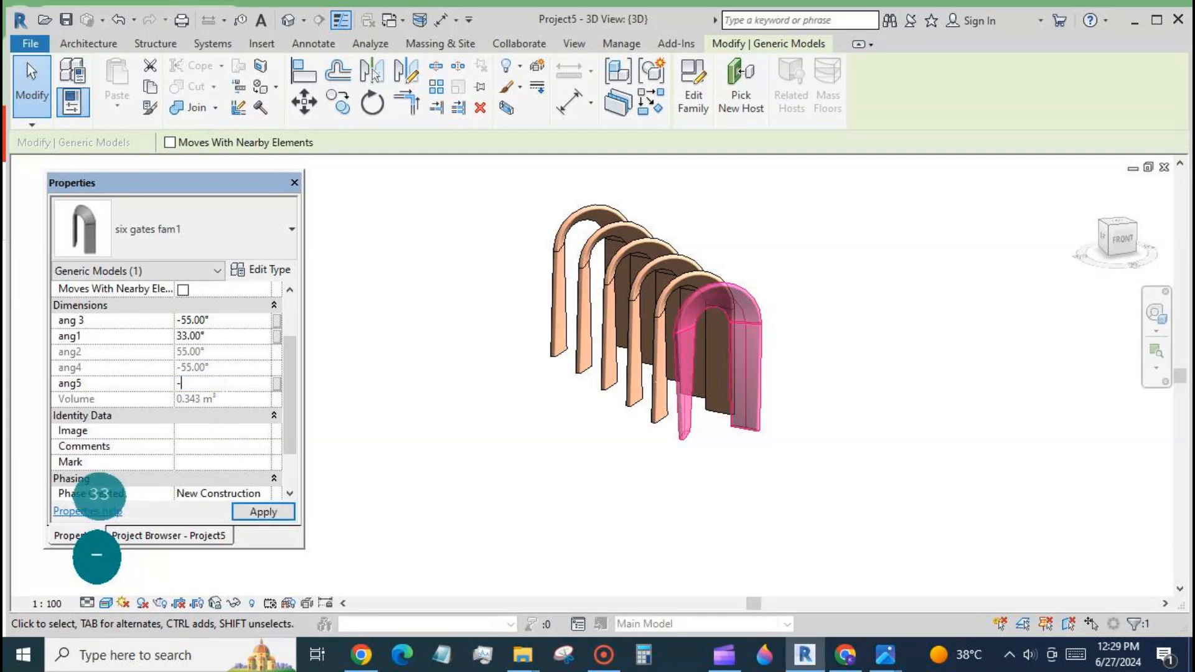
pyautogui.write('22')
pyautogui.click(265, 512)
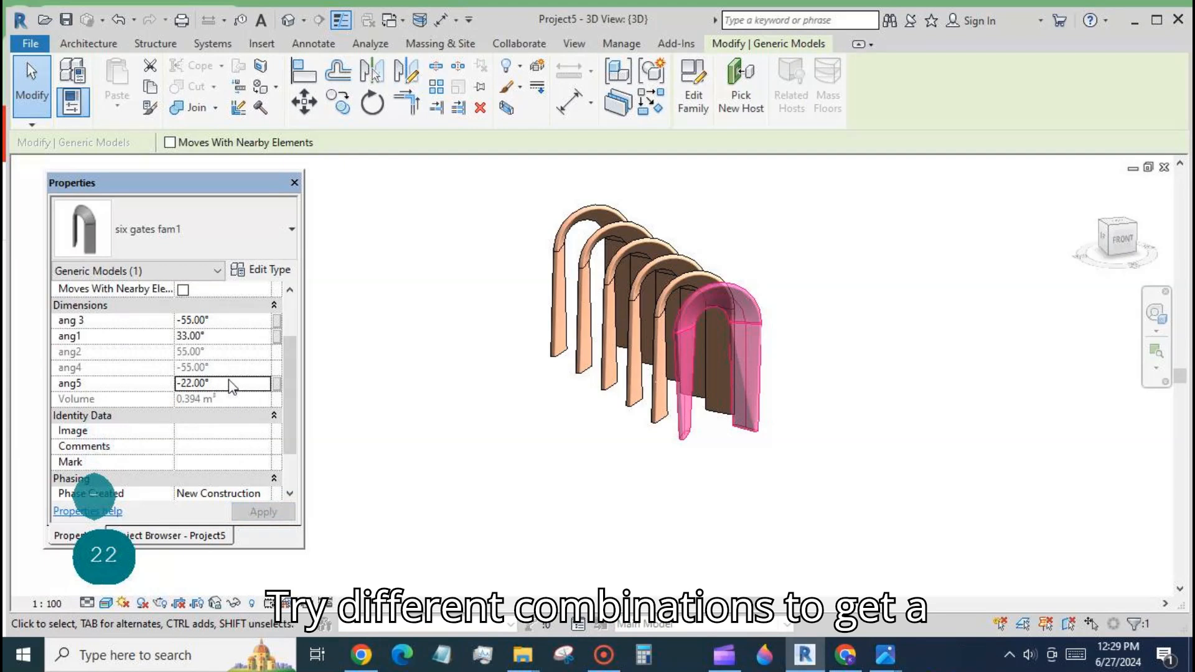
pyautogui.write('-40')
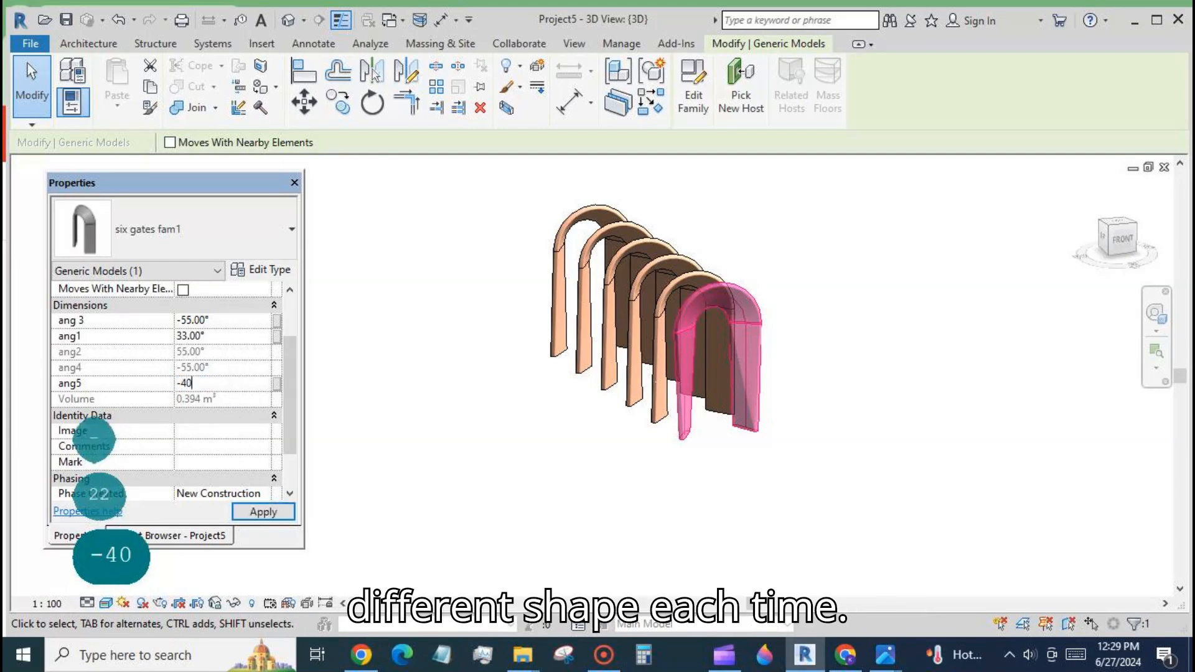
pyautogui.click(278, 513)
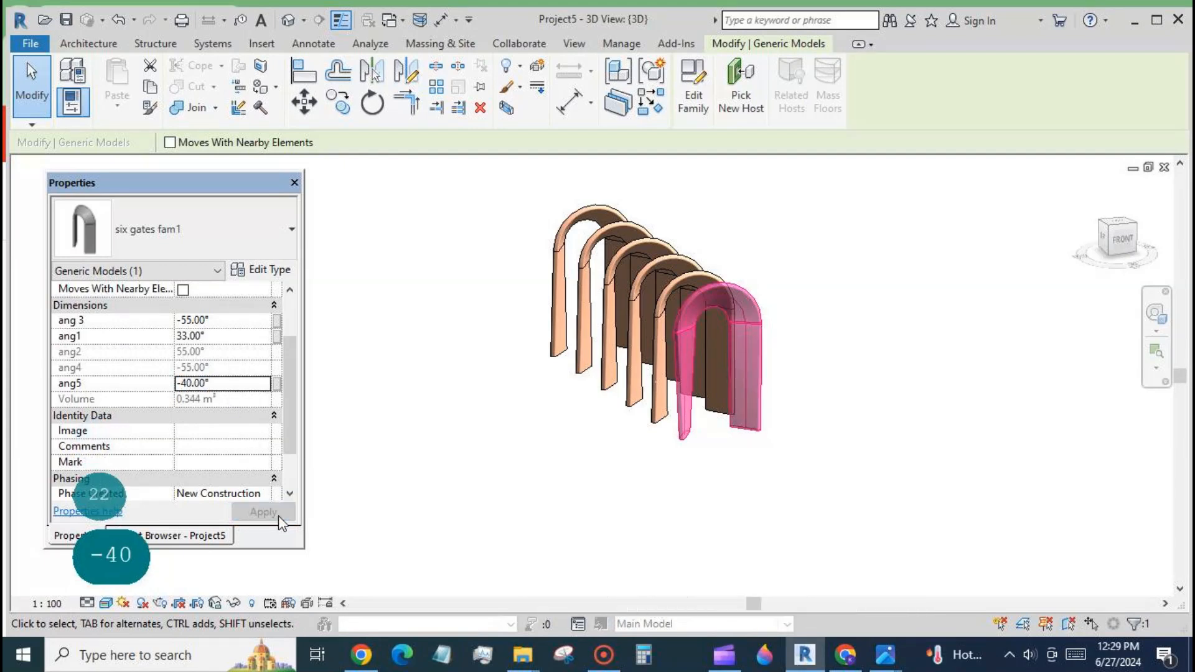
pyautogui.click(543, 490)
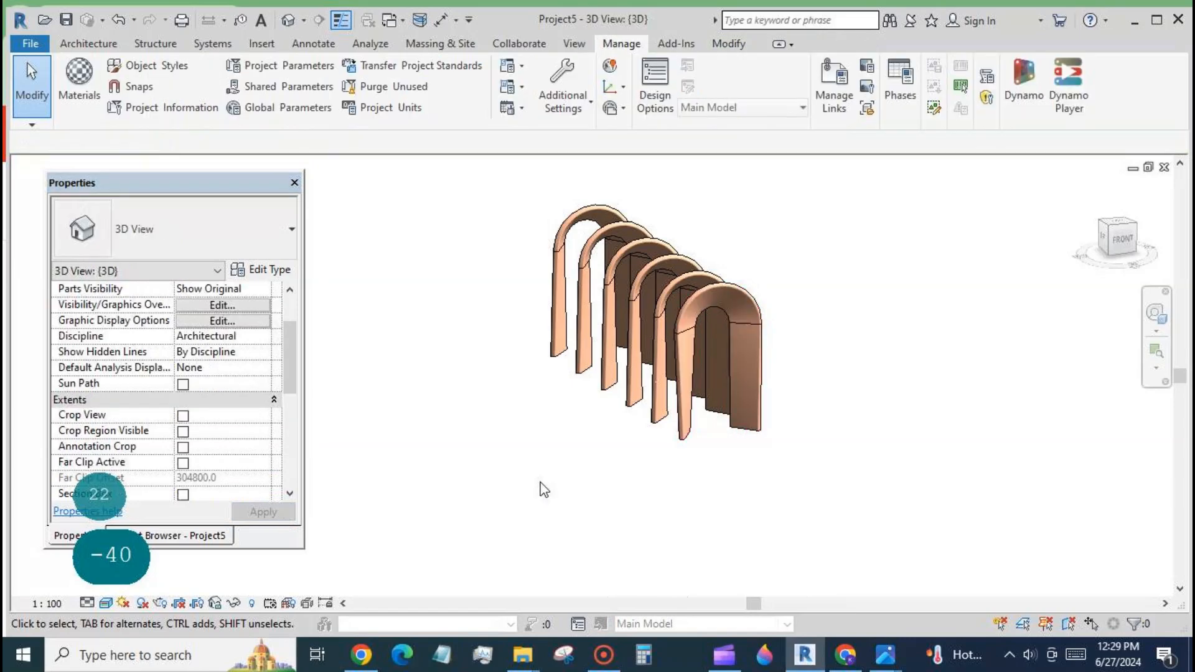
# - Set the second arch from the front to ang 3 = -22°, ang1 = 22° and ang5 = -44°
pyautogui.click(659, 430)
pyautogui.click(237, 322)
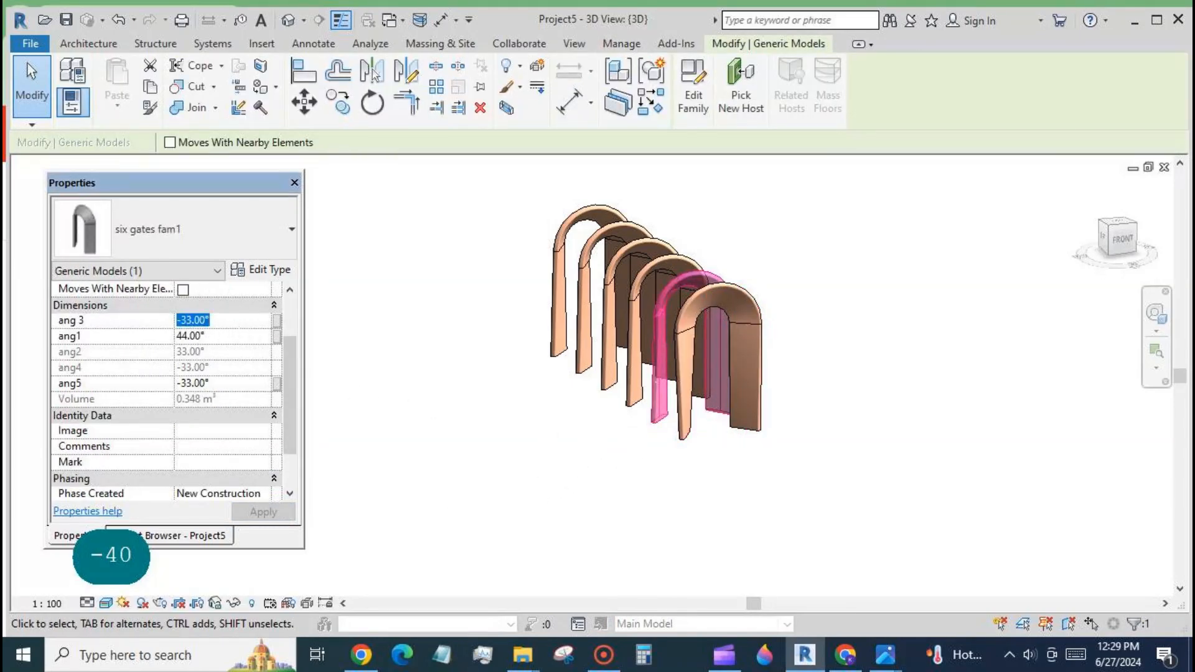
pyautogui.write('-22')
pyautogui.click(256, 510)
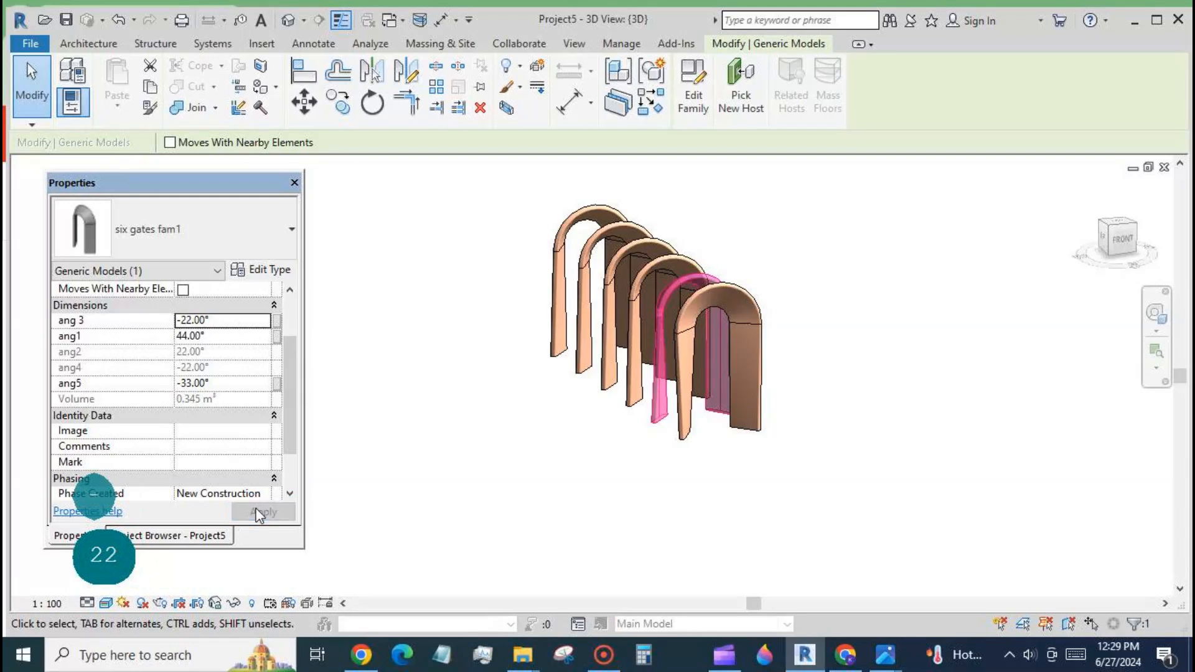
pyautogui.write('22')
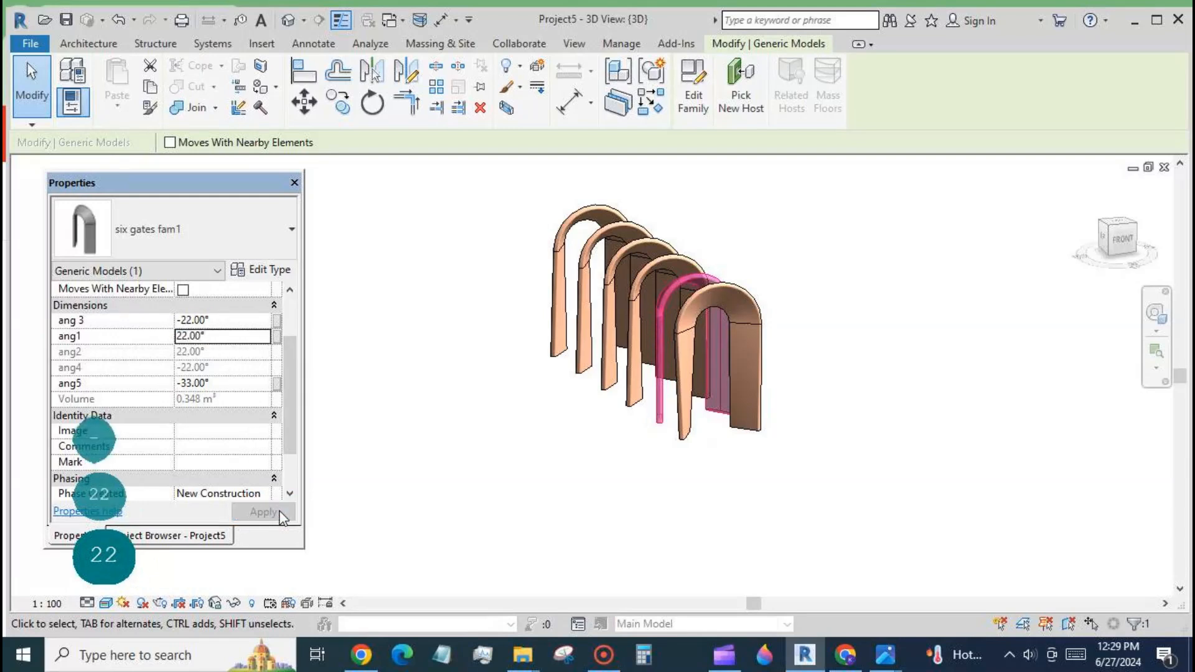
pyautogui.write('-44')
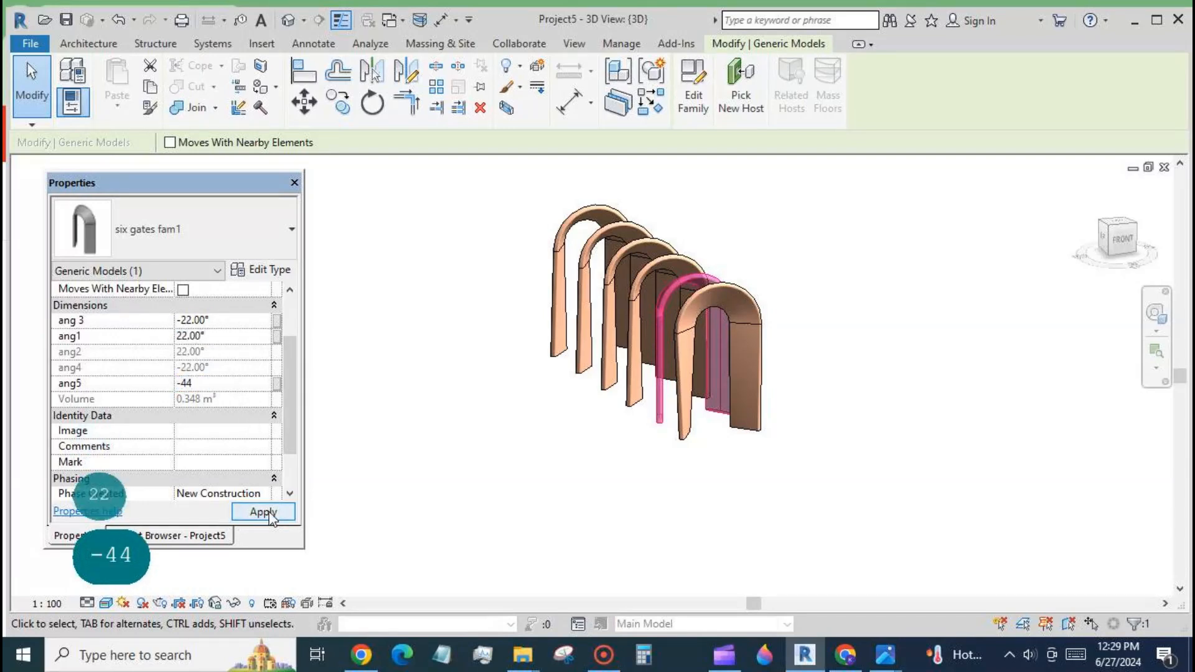
pyautogui.click(270, 512)
pyautogui.click(460, 461)
# - Set the third arch from the front to ang 3 = 22°, ang1 = -22° and ang5 = 22°
pyautogui.click(630, 402)
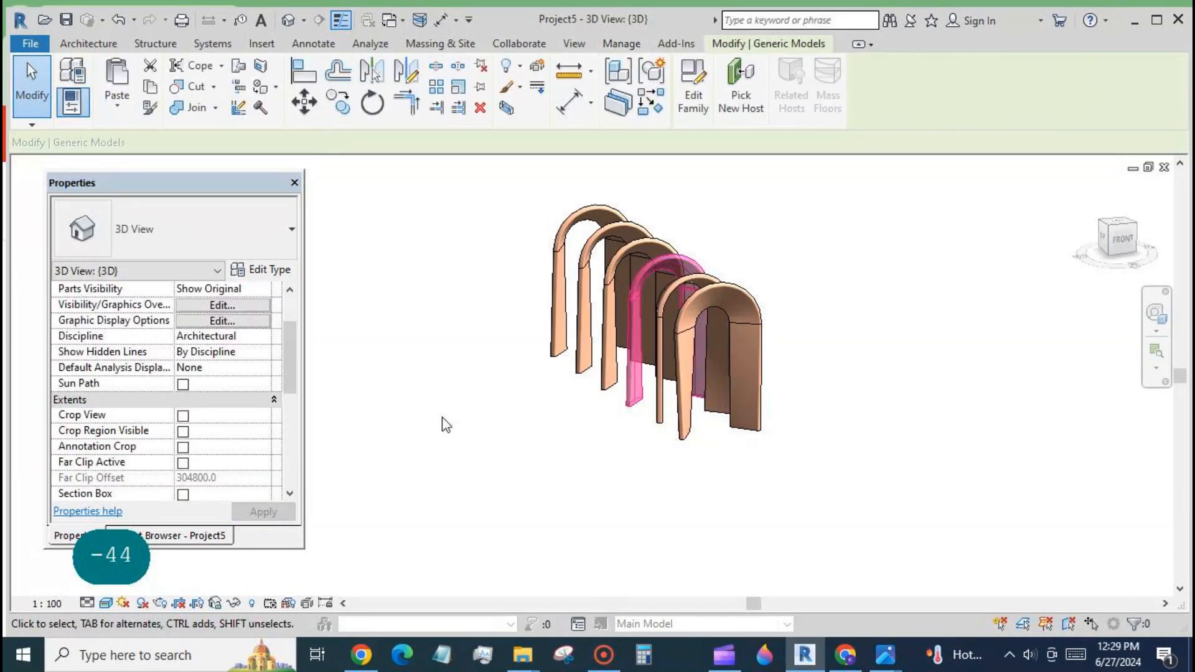
pyautogui.click(239, 319)
pyautogui.write('22')
pyautogui.press('Return')
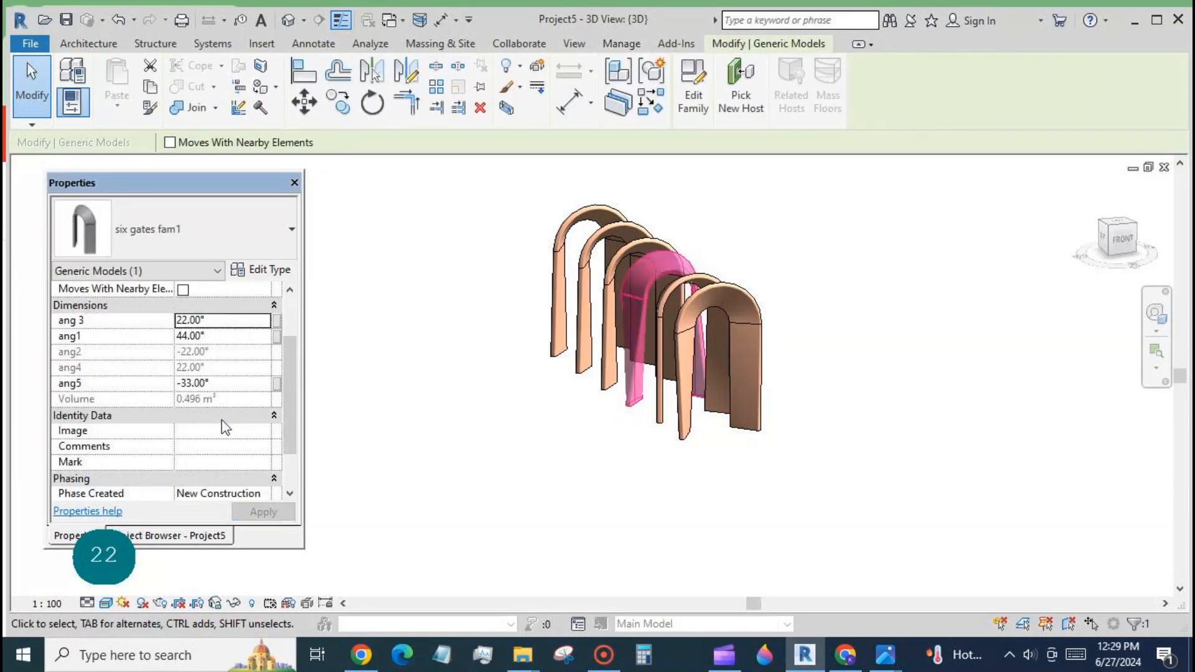
pyautogui.write('-22')
pyautogui.click(273, 516)
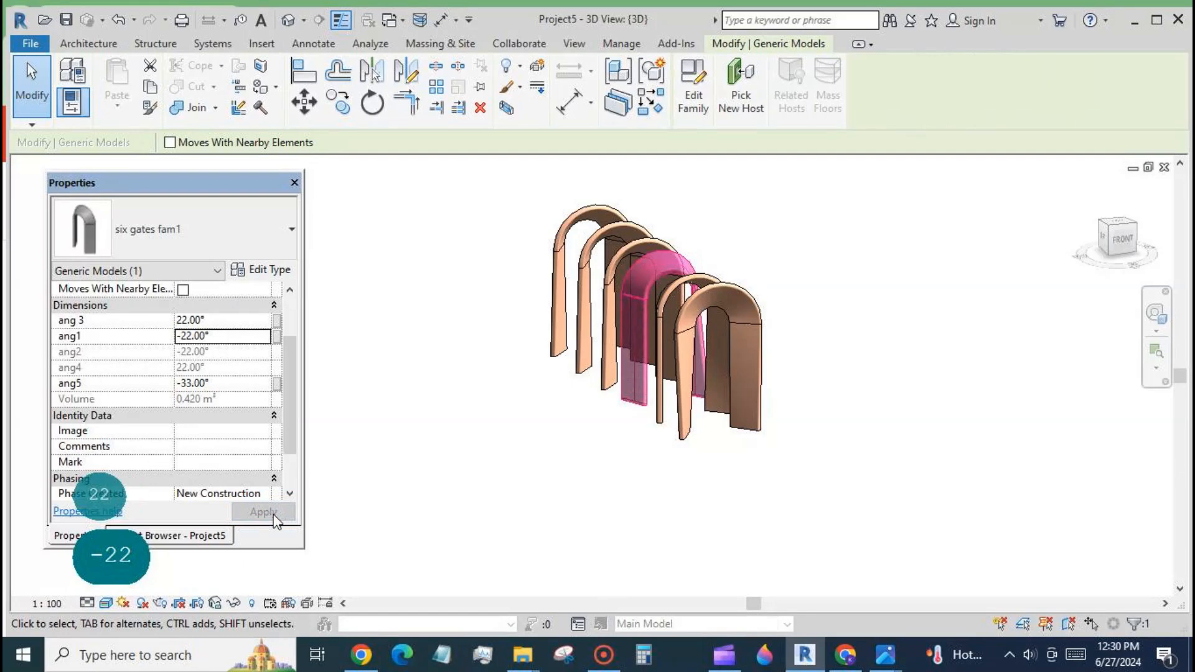
pyautogui.click(229, 383)
pyautogui.write('22')
pyautogui.click(230, 512)
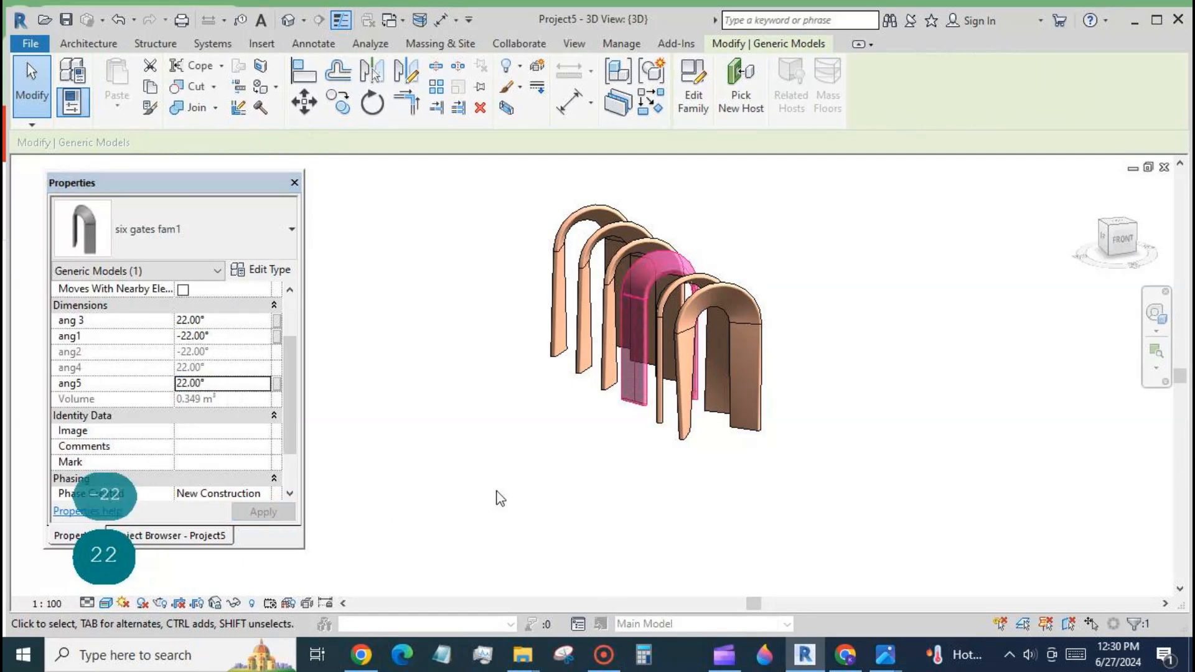
pyautogui.click(511, 485)
# - Set ang 3 of the fourth arch from the front to 66° and apply it
pyautogui.click(608, 399)
pyautogui.click(223, 320)
pyautogui.write('66')
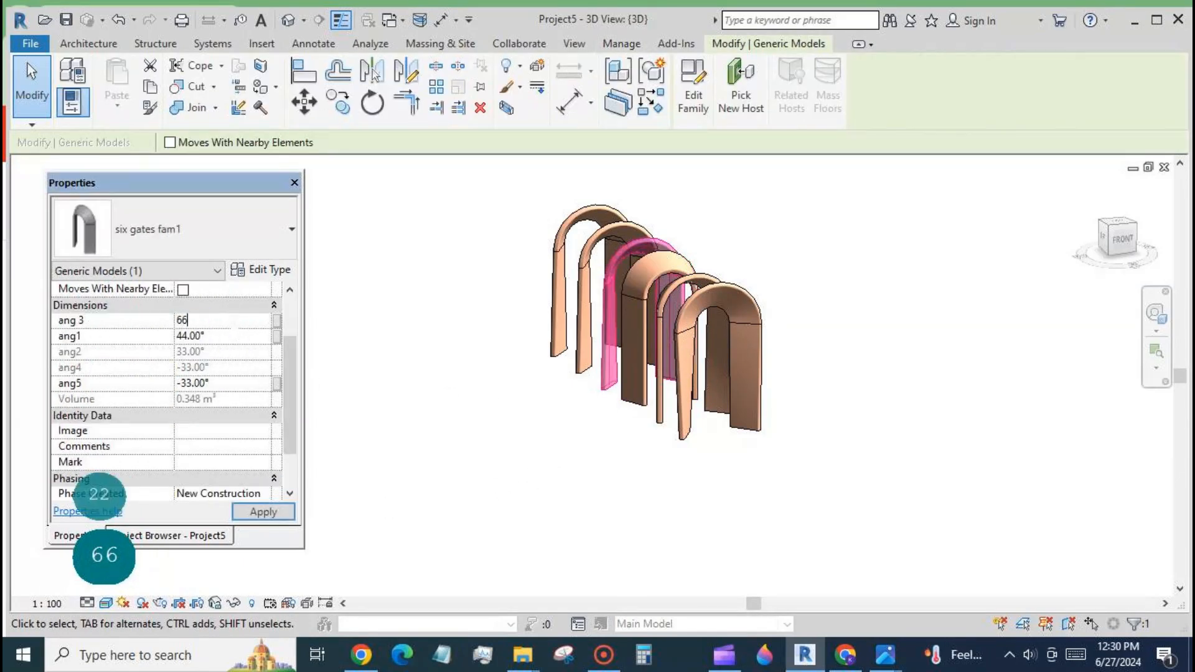
pyautogui.click(263, 512)
# - Try 12°, -12° and 33° for ang1 on the fourth arch from the front
pyautogui.write('12')
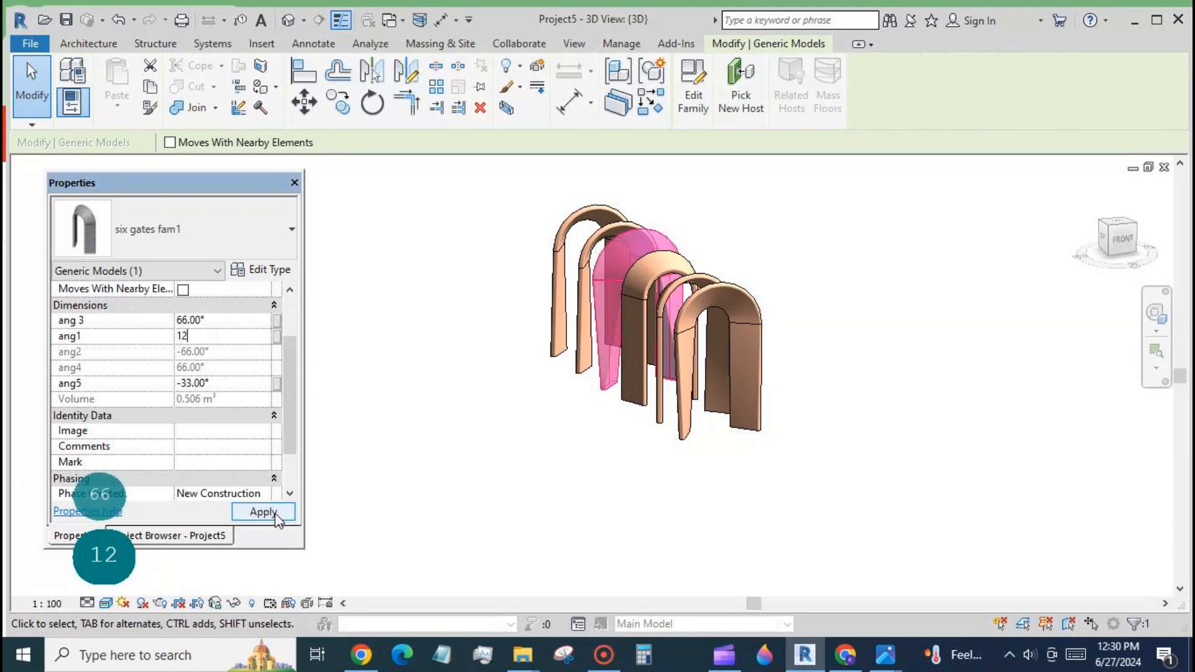
pyautogui.press('Return')
pyautogui.write('-12')
pyautogui.press('Return')
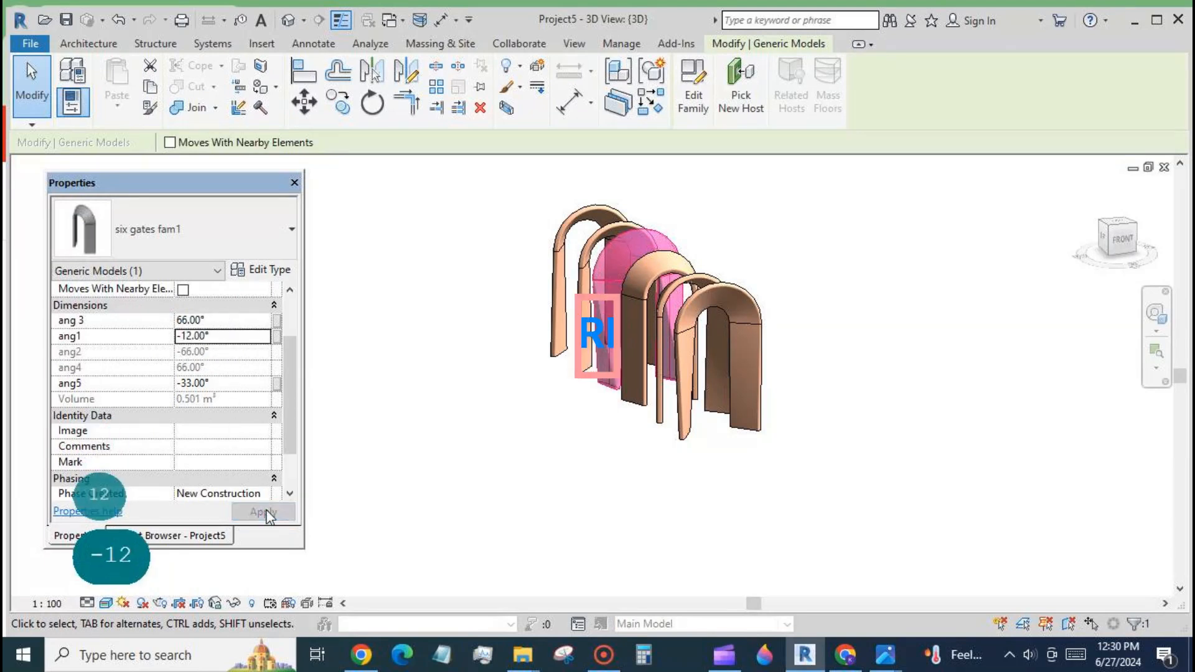
pyautogui.write('33')
pyautogui.click(267, 514)
pyautogui.click(479, 507)
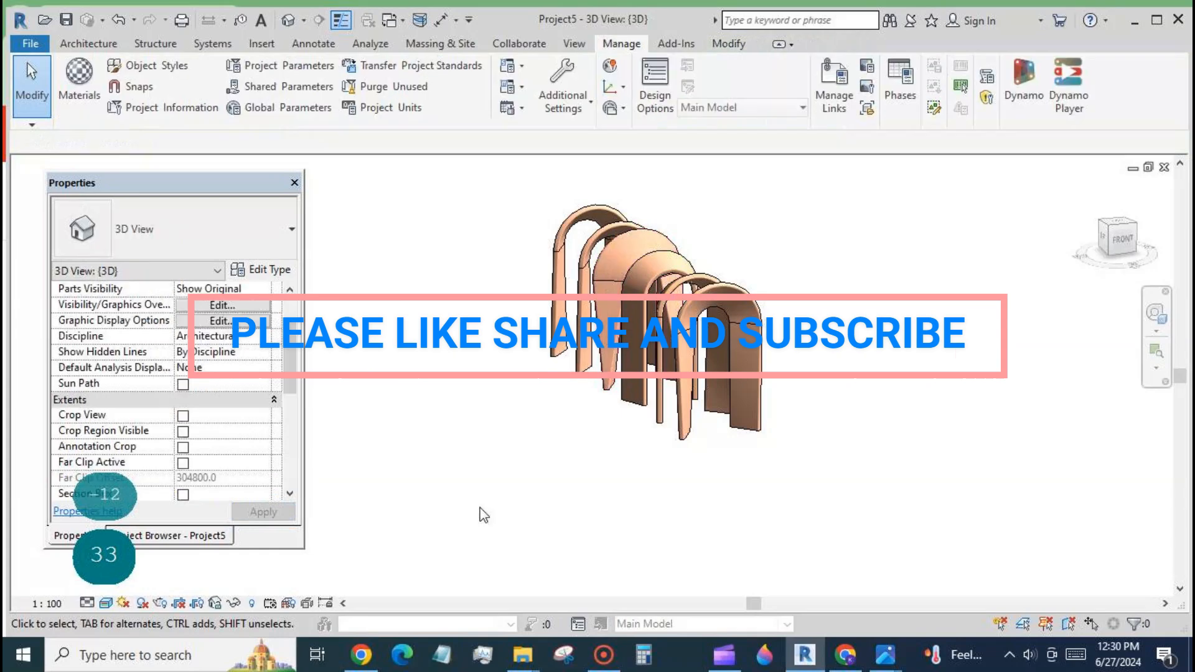
# - Try ang1 values of 12°, 0° and -33° on the third arch from the back
pyautogui.keyDown('shift'); pyautogui.moveTo(544, 508); pyautogui.dragTo(655, 496, button='middle'); pyautogui.keyUp('shift')
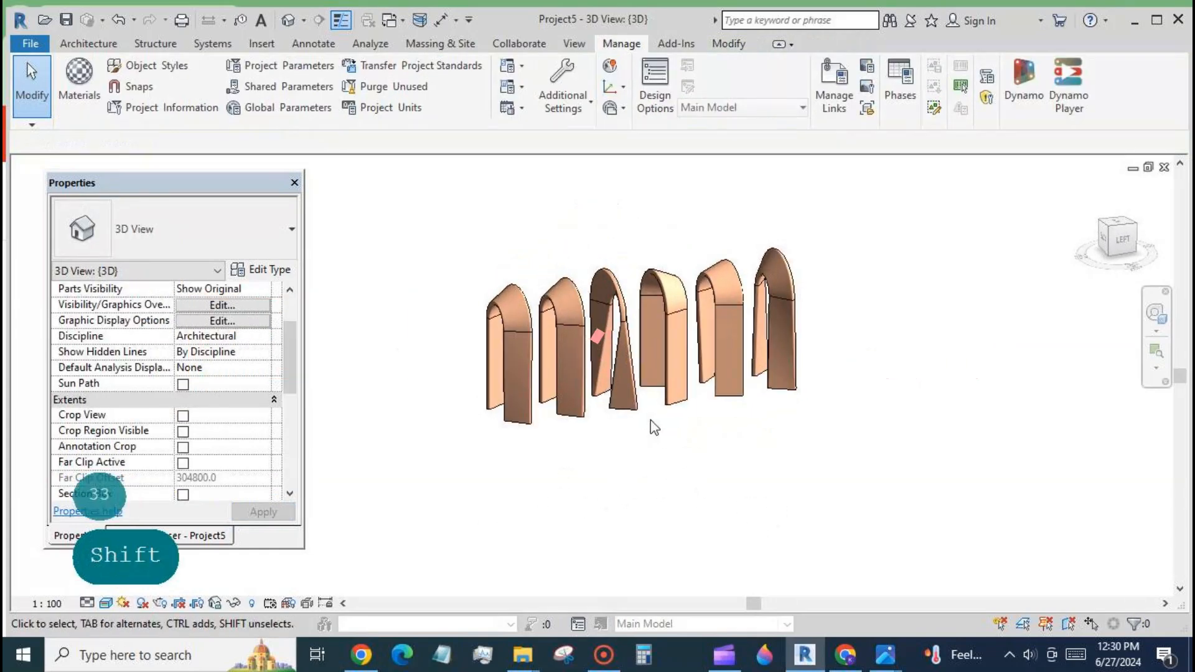
pyautogui.click(612, 348)
pyautogui.click(224, 336)
pyautogui.write('12')
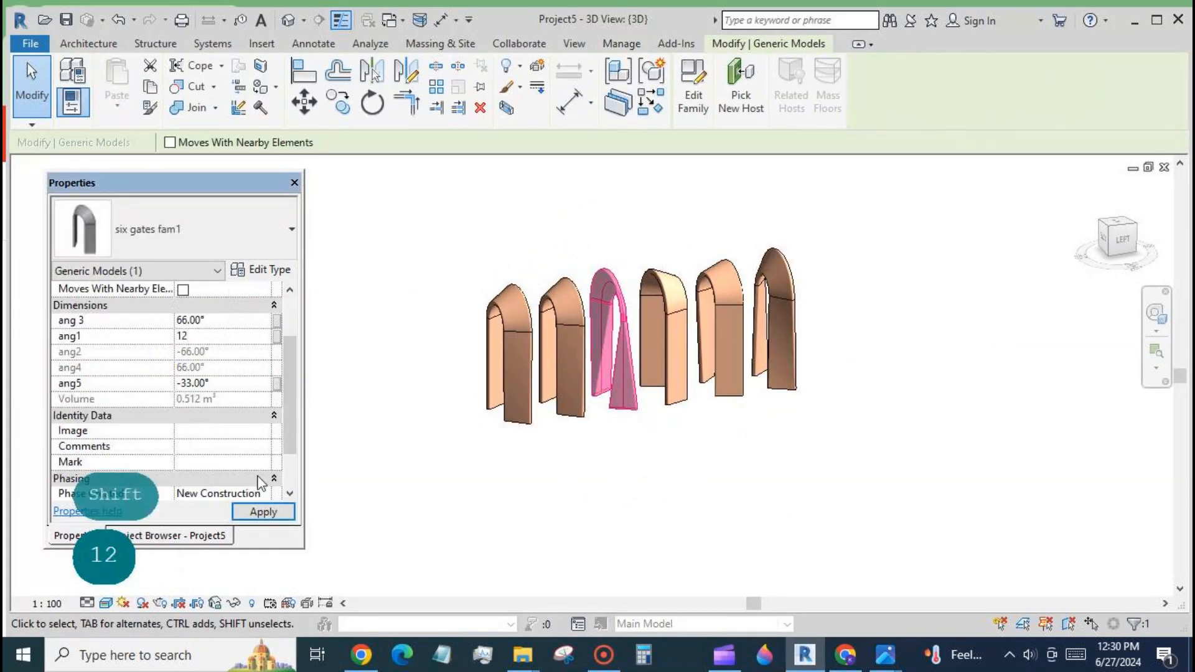
pyautogui.click(266, 511)
pyautogui.write('00')
pyautogui.click(263, 514)
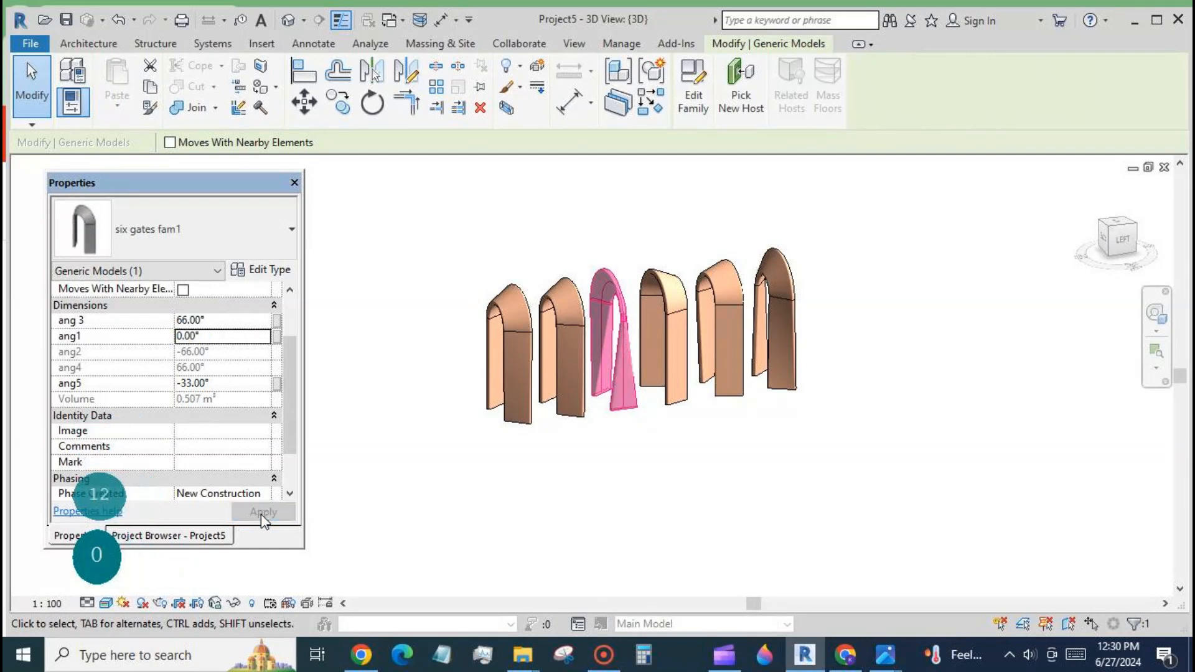
pyautogui.write('-33')
pyautogui.click(264, 512)
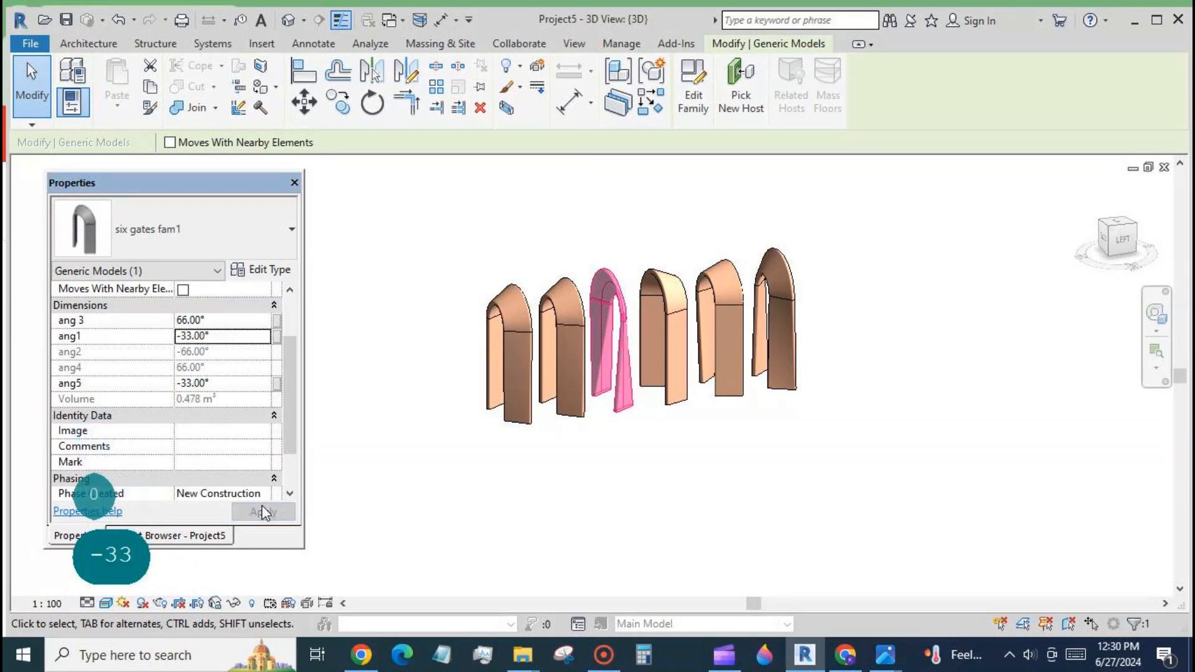
# - Try ang5 values of 22°, -12°, 66° and -44° on the third arch from the back
pyautogui.write('22')
pyautogui.click(256, 509)
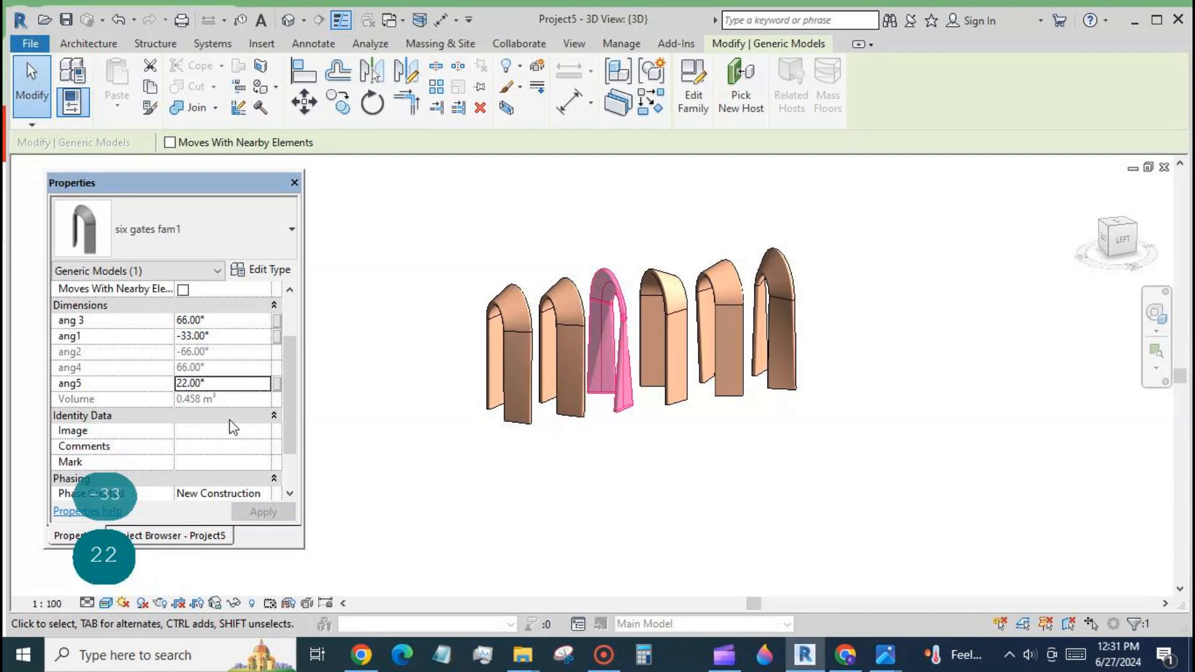
pyautogui.write('-12')
pyautogui.click(252, 512)
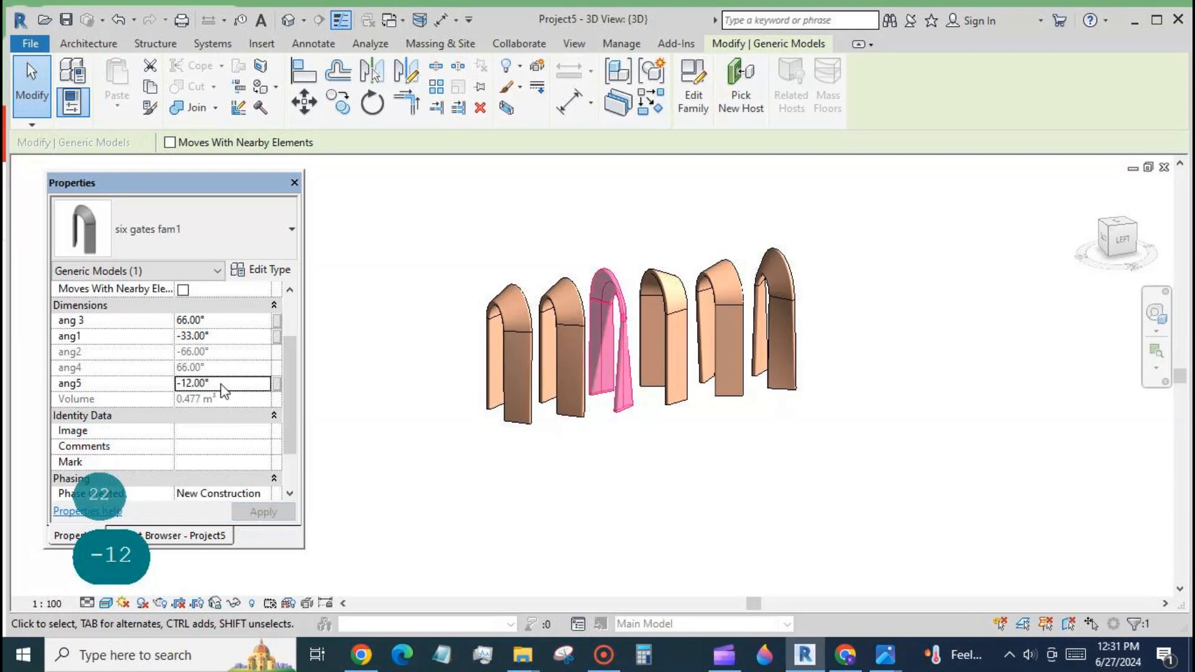
pyautogui.write('66')
pyautogui.click(259, 517)
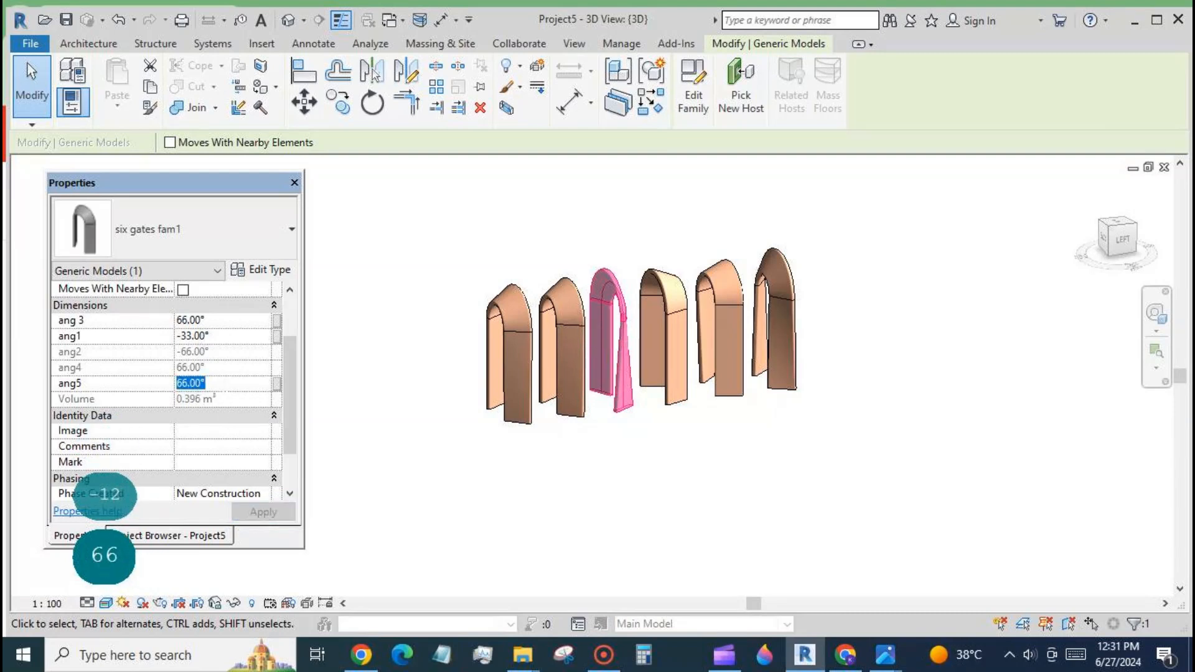
pyautogui.write('-44')
pyautogui.click(273, 512)
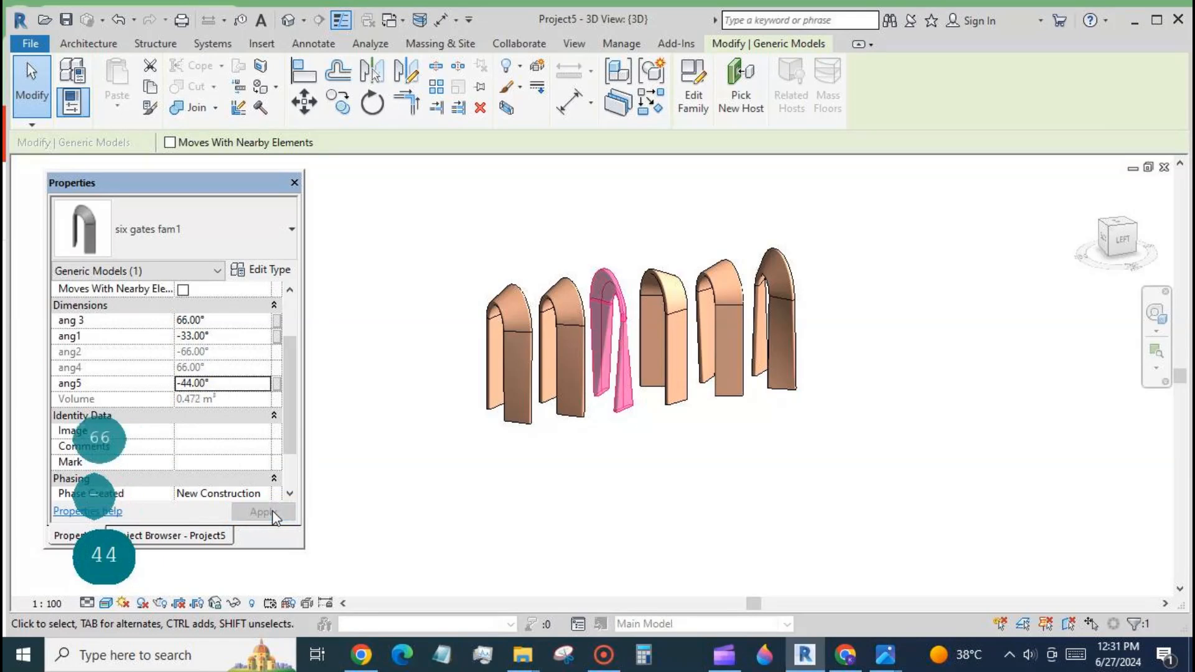
# - Set ang5 of the third arch from the back to 44° and apply it
pyautogui.click(241, 384)
pyautogui.write('44')
pyautogui.click(263, 512)
pyautogui.click(618, 537)
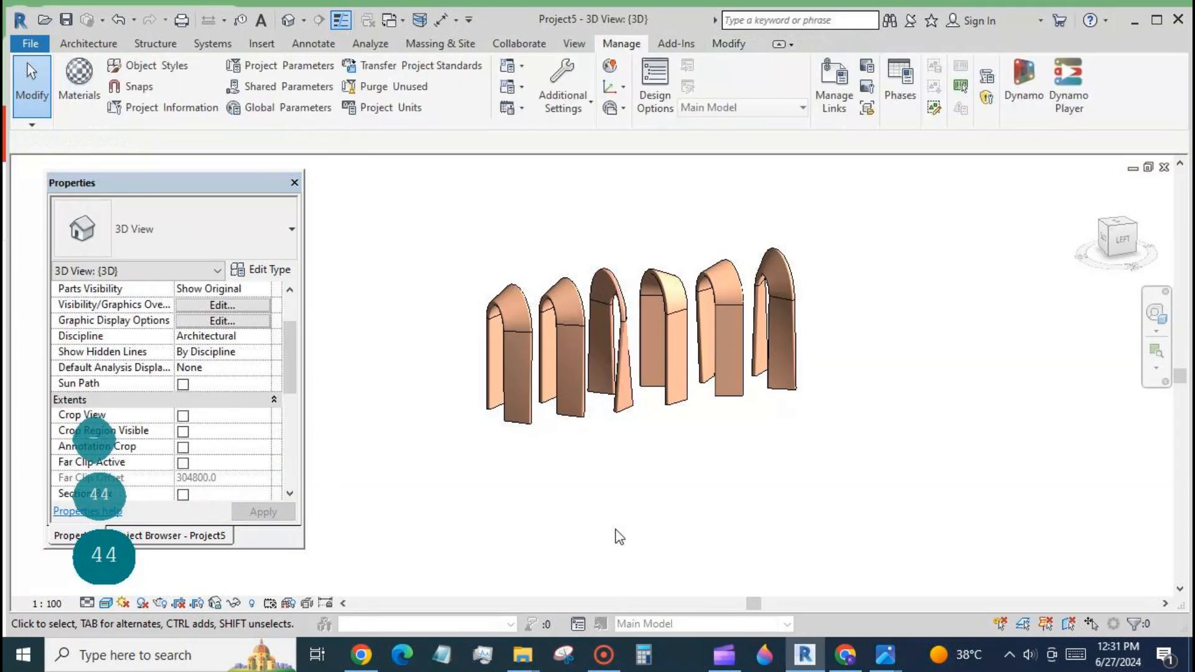
# - Set the second arch from the back to ang5 = -12° and ang1 = 33°
pyautogui.click(580, 411)
pyautogui.click(236, 384)
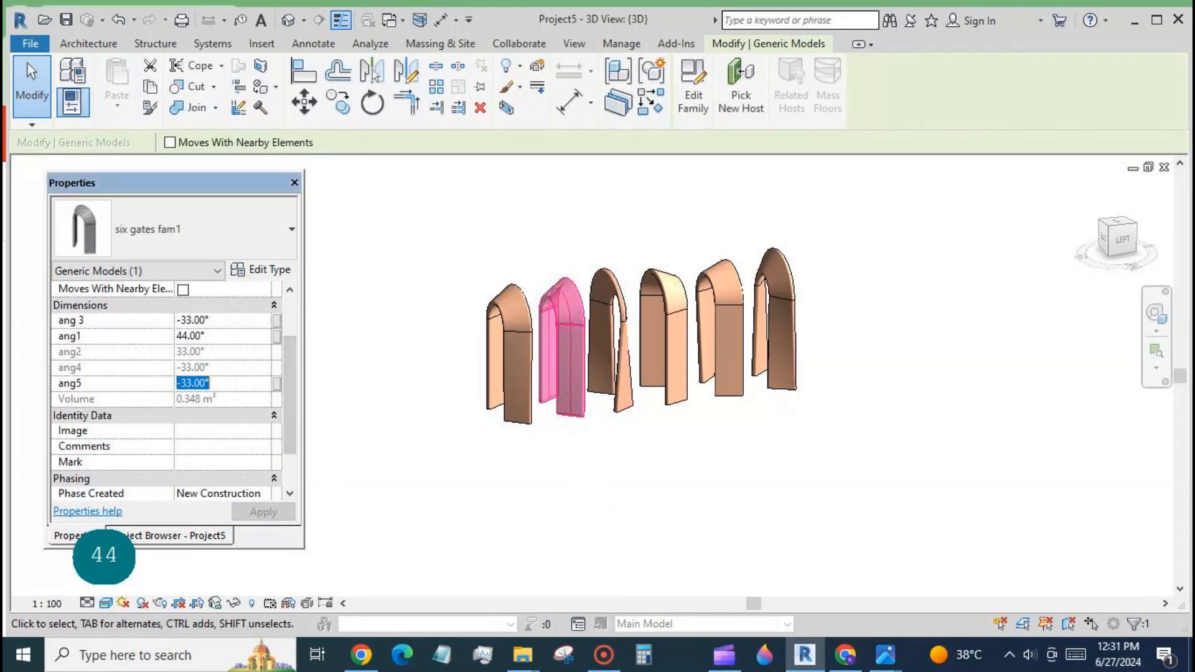
pyautogui.write('-12')
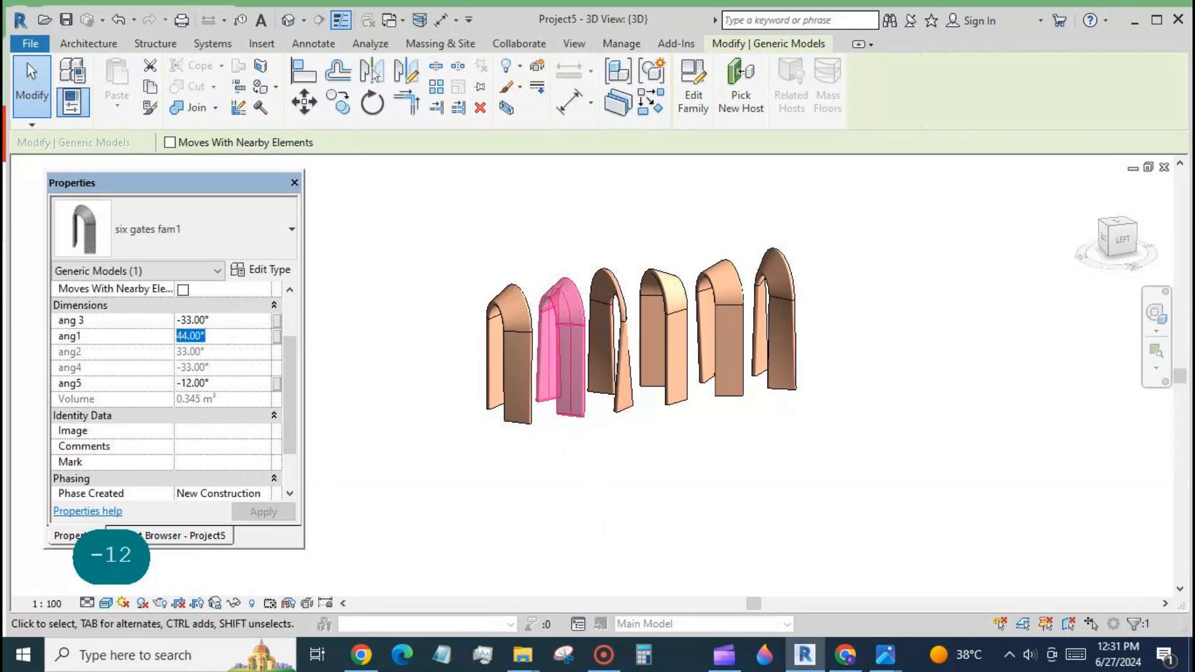
pyautogui.write('33')
pyautogui.click(448, 514)
# - Try 22°, 12° and 44° for ang1 on the third arch from the back
pyautogui.keyDown('shift'); pyautogui.moveTo(448, 514); pyautogui.dragTo(586, 427, button='middle'); pyautogui.keyUp('shift')
pyautogui.click(591, 405)
pyautogui.click(205, 336)
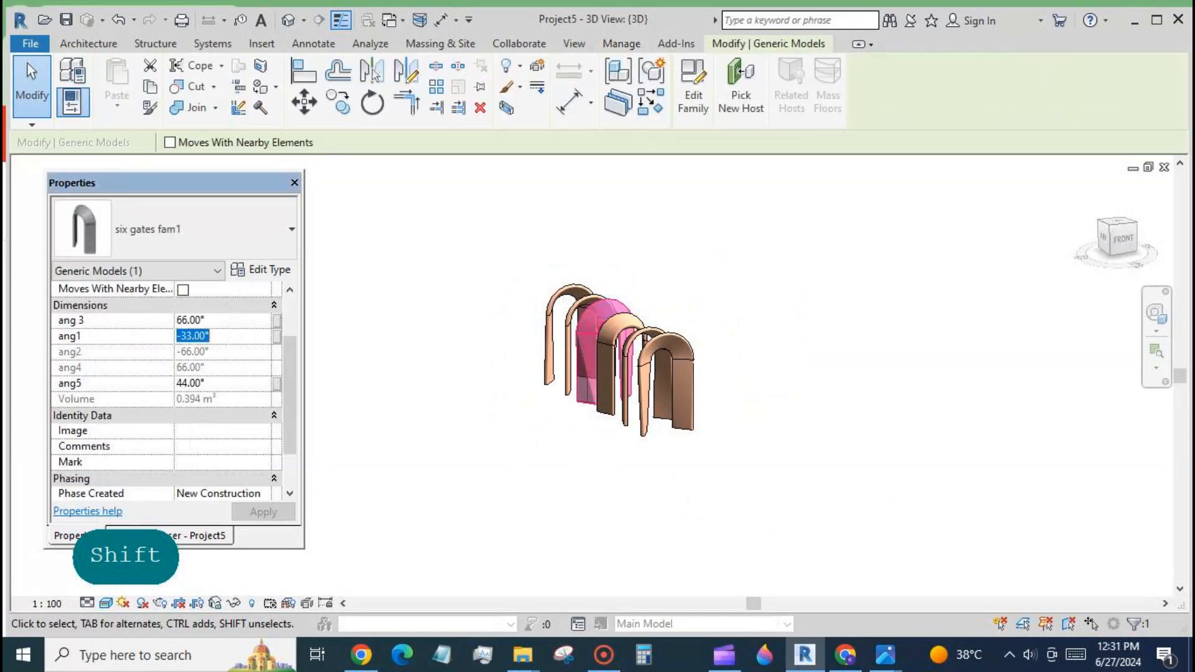
pyautogui.write('22')
pyautogui.click(264, 512)
pyautogui.write('12')
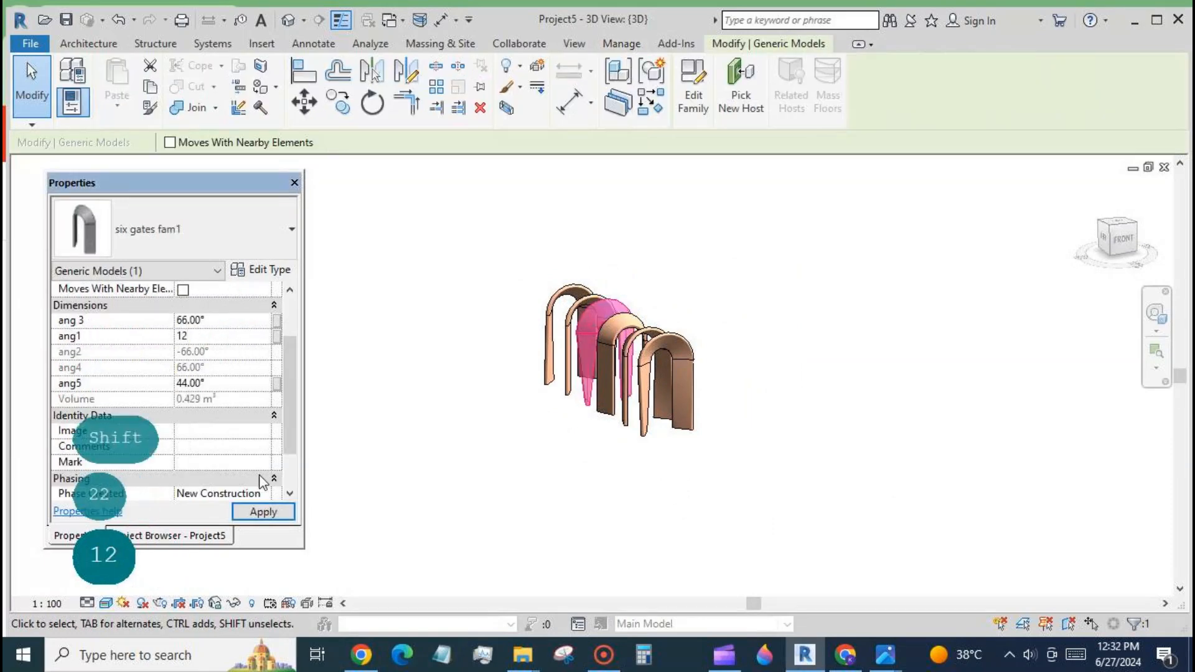
pyautogui.click(264, 512)
pyautogui.write('44')
pyautogui.click(268, 514)
pyautogui.click(514, 512)
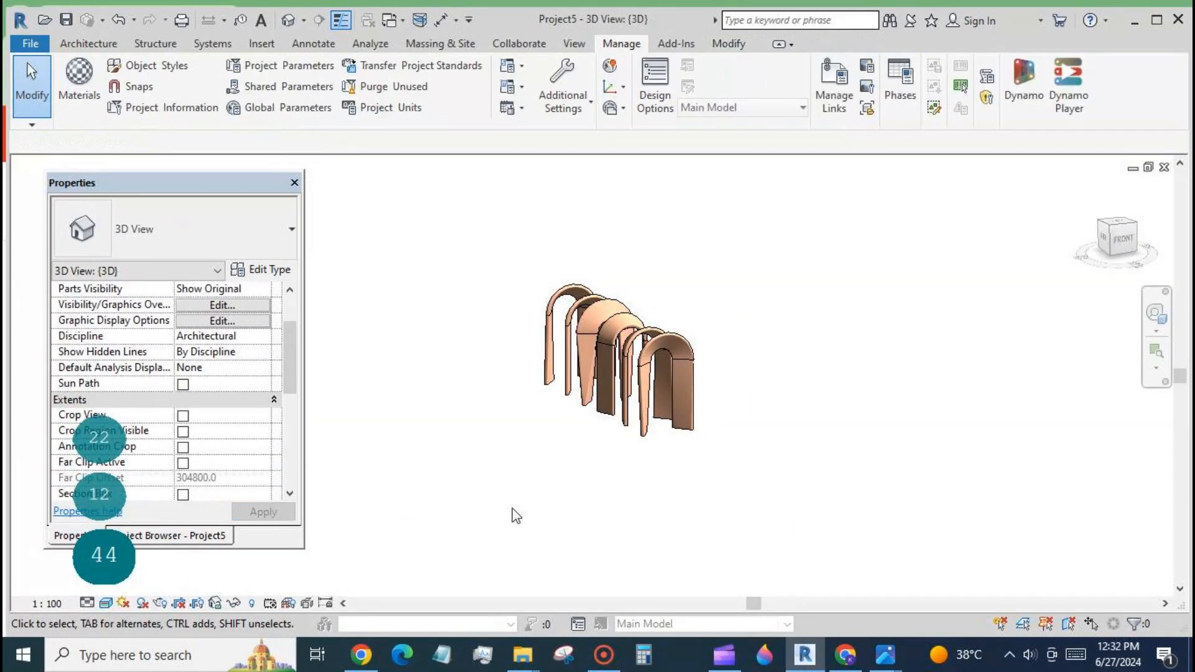
# - Try an ang1 of 66° on the third arch from the back
pyautogui.keyDown('shift'); pyautogui.moveTo(774, 554); pyautogui.dragTo(802, 499, button='middle'); pyautogui.keyUp('shift')
pyautogui.scroll(6, 640, 366)
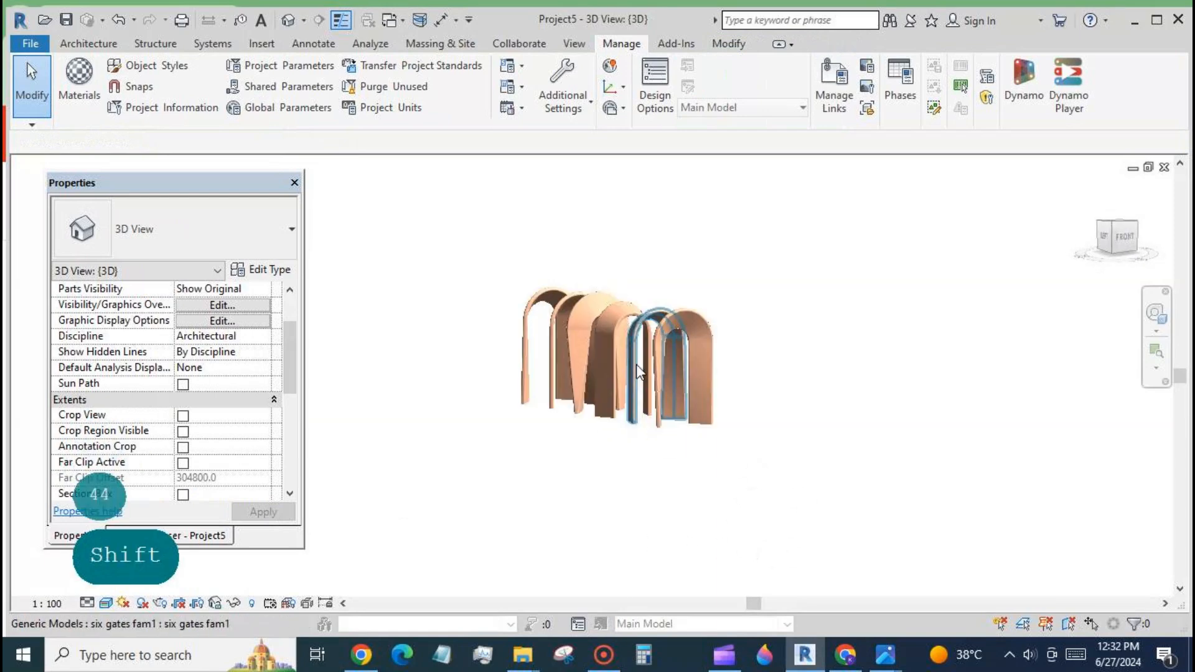
pyautogui.keyDown('shift'); pyautogui.moveTo(624, 526); pyautogui.dragTo(635, 543, button='middle'); pyautogui.keyUp('shift')
pyautogui.click(599, 290)
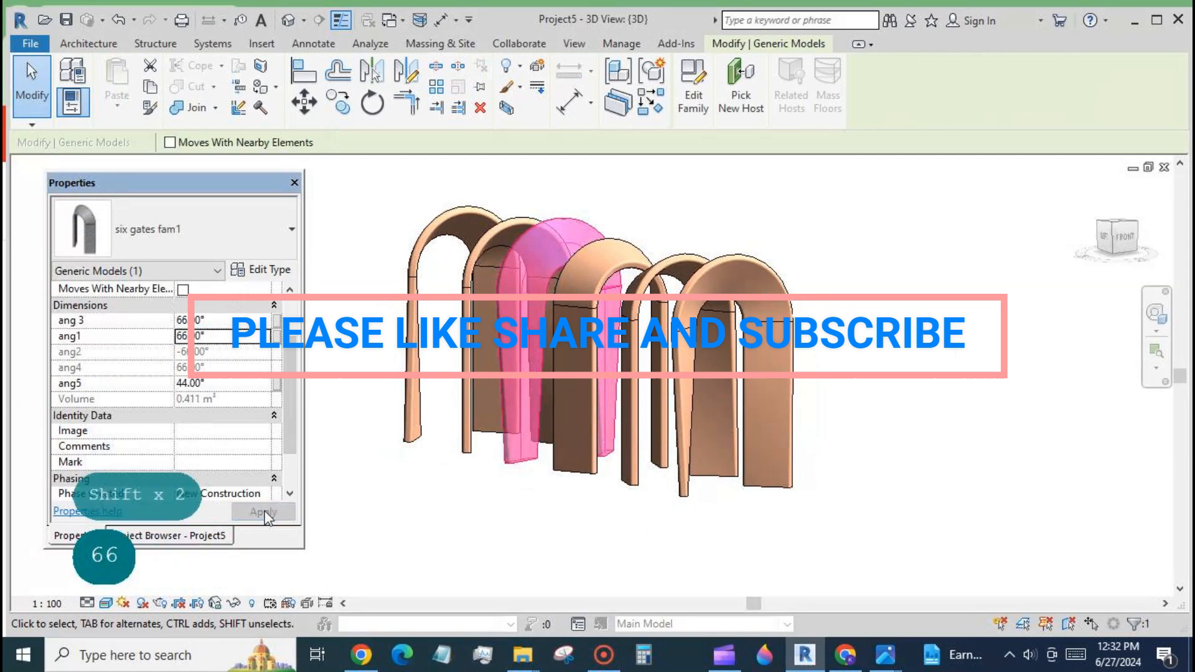
pyautogui.click(456, 505)
# - Try an ang1 of 88° on the third arch from the back and finally set it to 99°
pyautogui.click(505, 457)
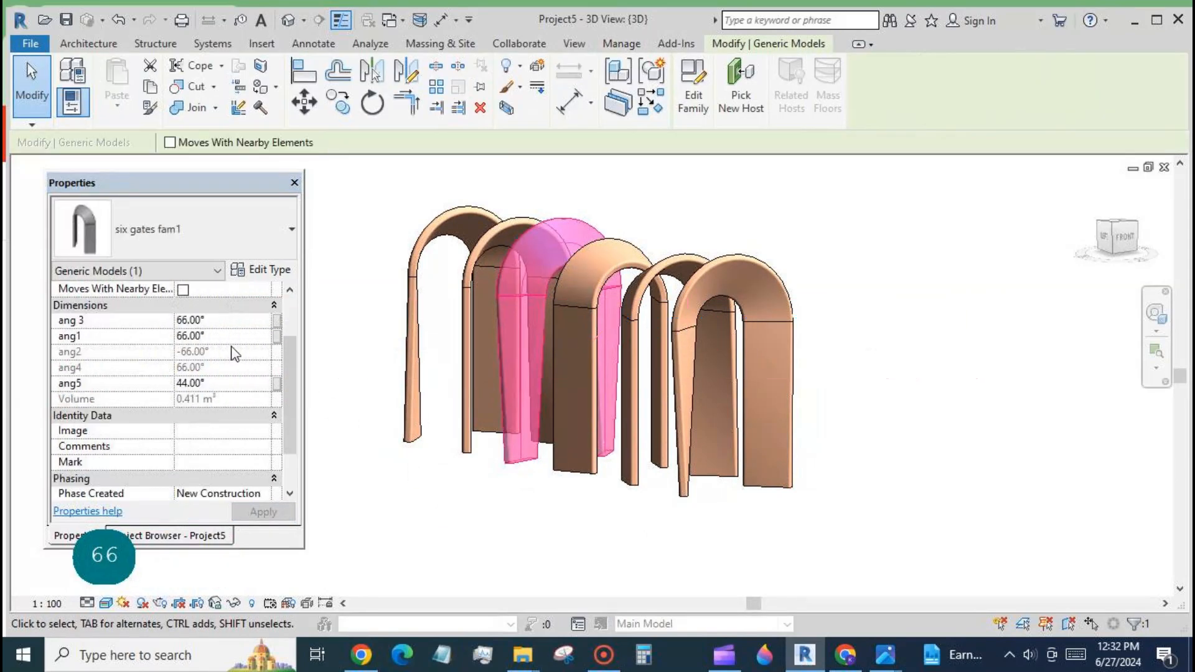
pyautogui.write('88')
pyautogui.moveTo(228, 338); pyautogui.dragTo(177, 336)
pyautogui.click(255, 506)
pyautogui.write('99')
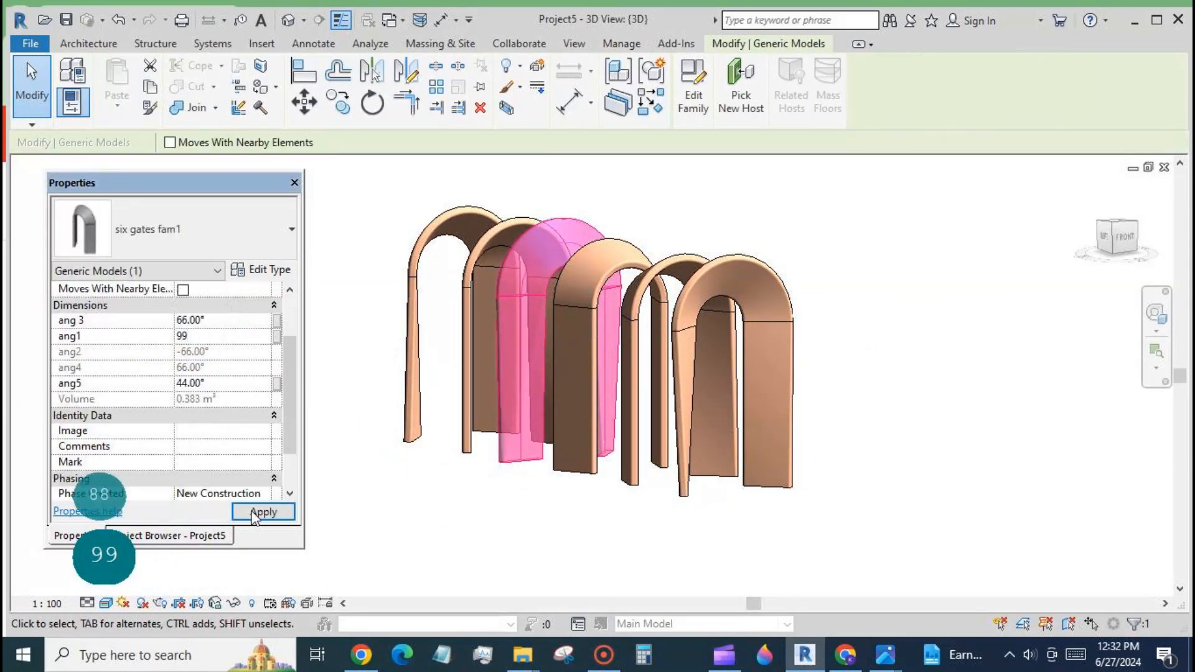
pyautogui.click(254, 514)
pyautogui.click(459, 527)
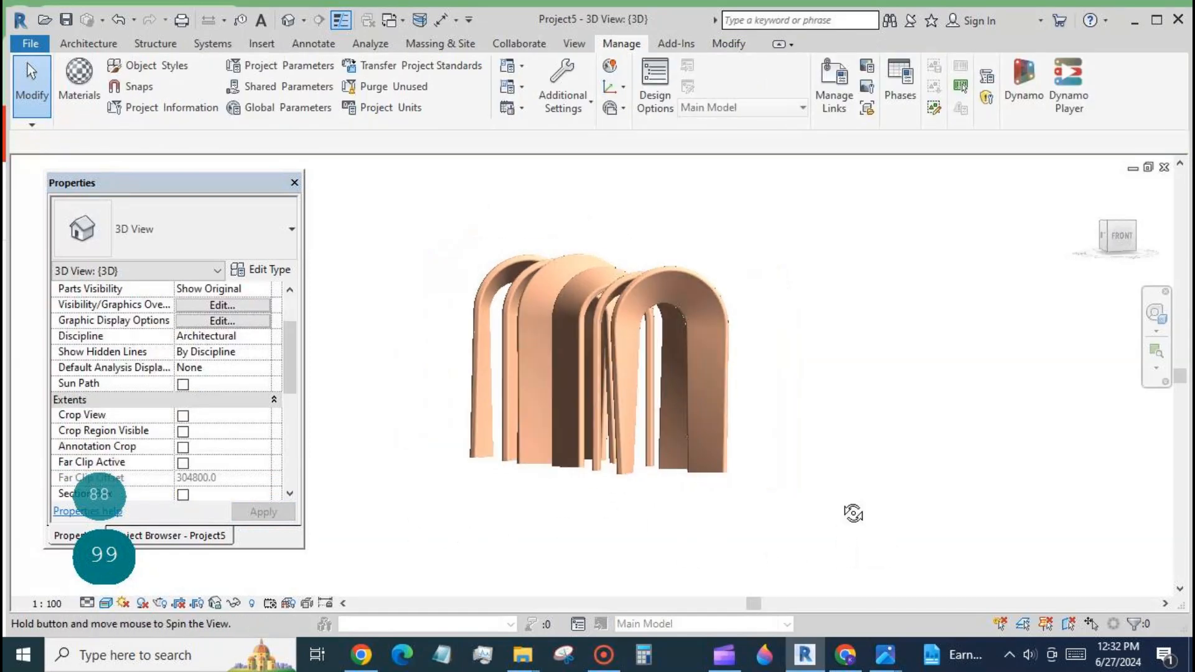